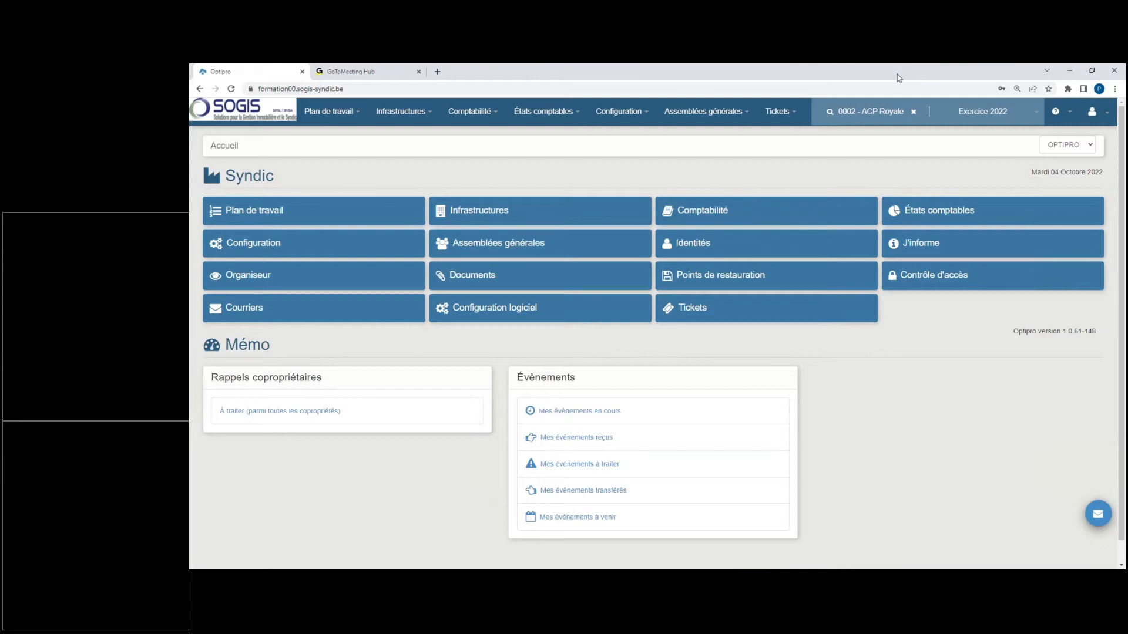
# Step: Open the supplier invoices list for ACP Royale and look through both pages of Exercice 2022 invoices
pyautogui.click(544, 112)
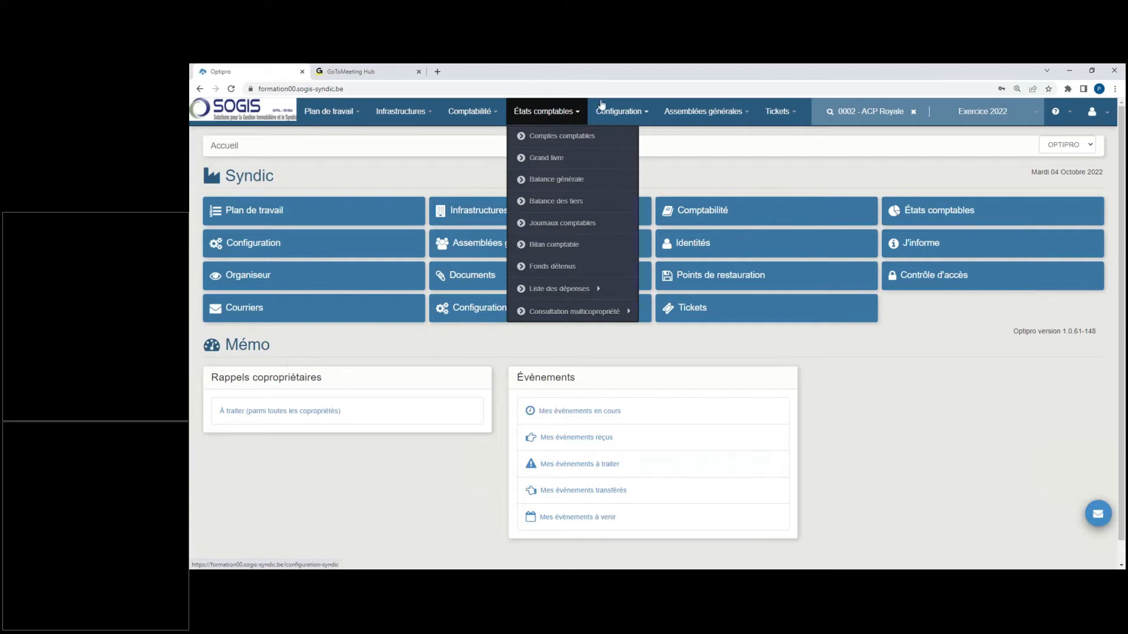
pyautogui.click(470, 112)
pyautogui.click(511, 203)
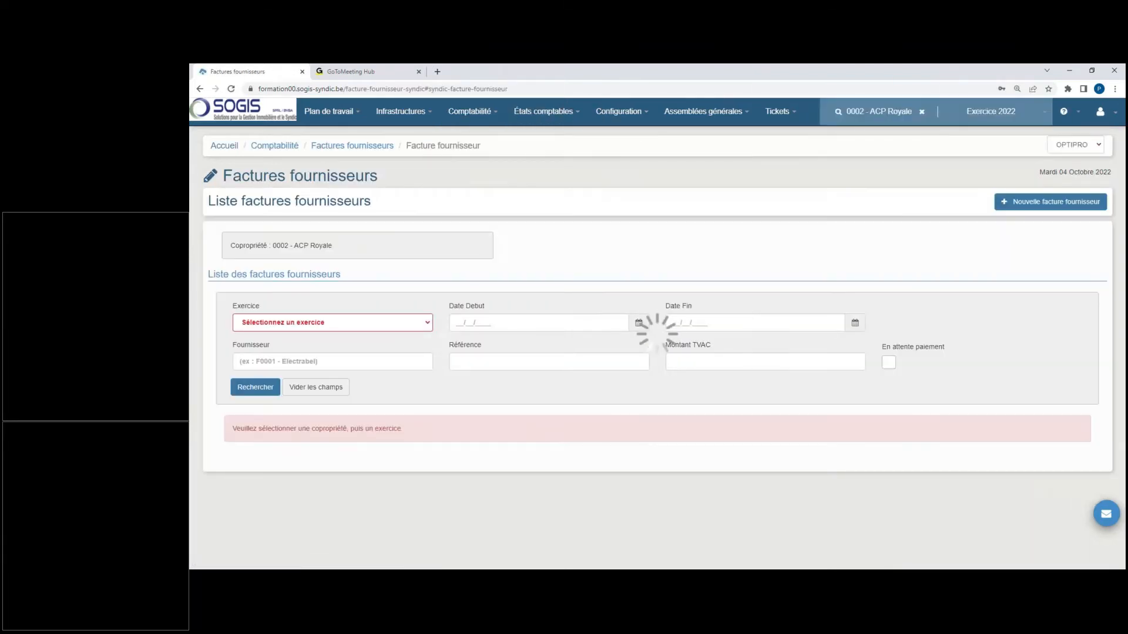
pyautogui.scroll(-8, 560, 284)
pyautogui.click(1058, 90)
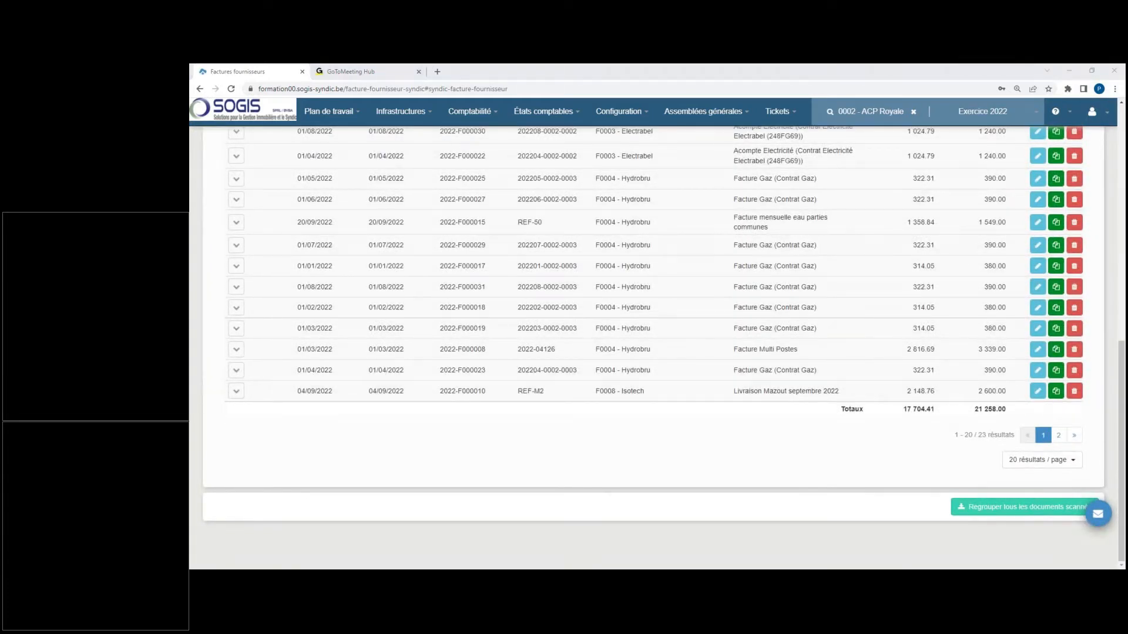
pyautogui.click(1059, 436)
pyautogui.click(1044, 439)
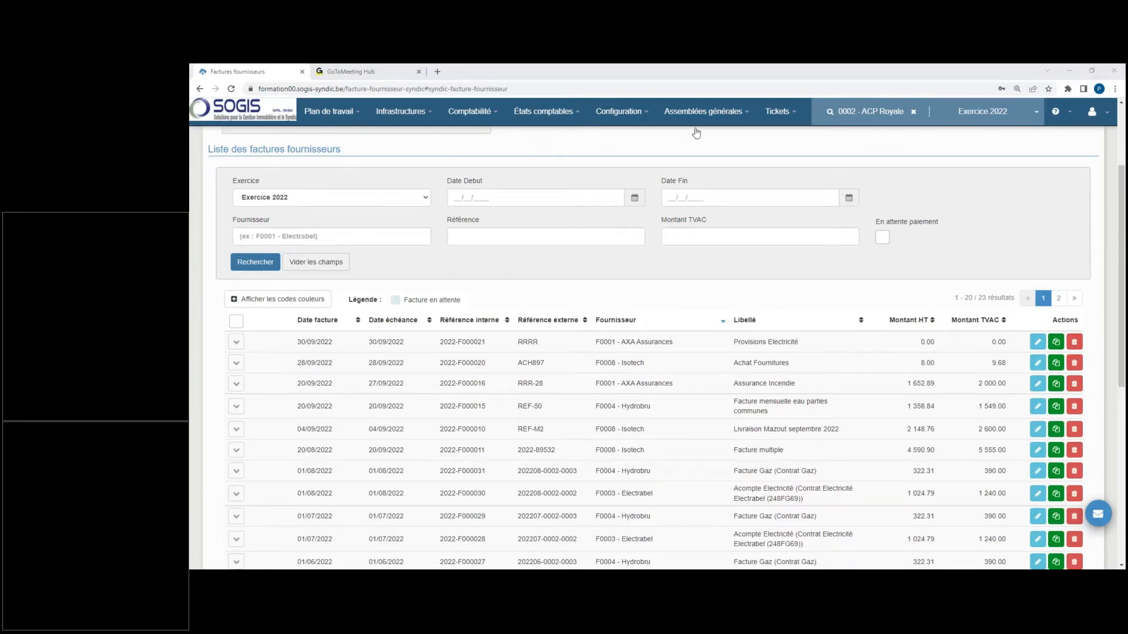
# Step: Open the co-owners' statements (Décomptes) for Exercice 2022 and review each co-owner's total charges
pyautogui.click(479, 117)
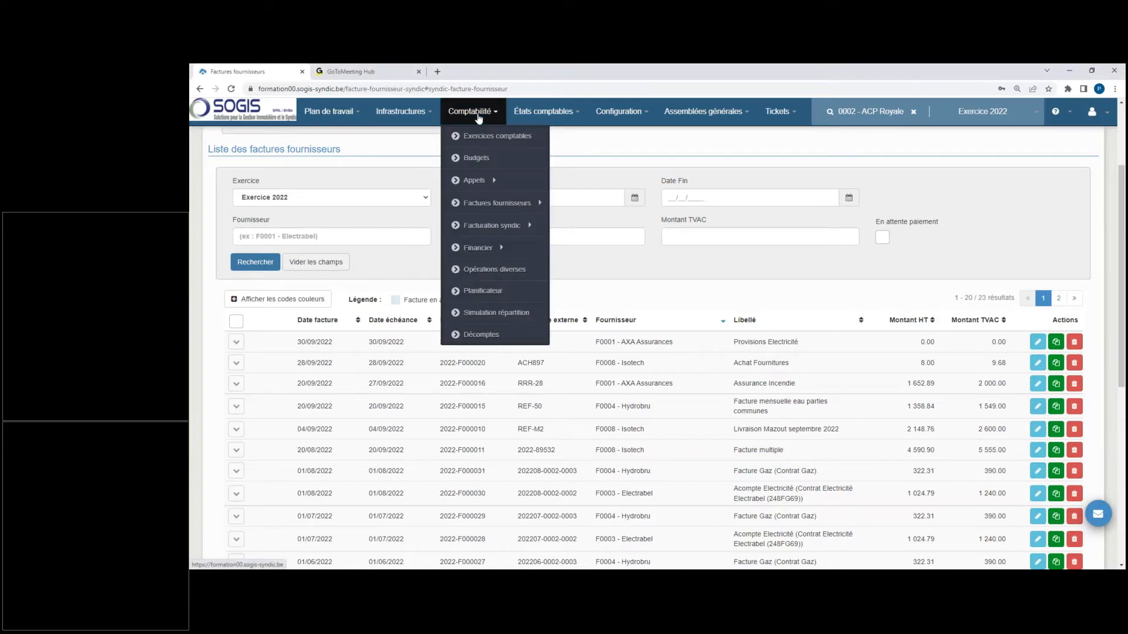
pyautogui.click(499, 336)
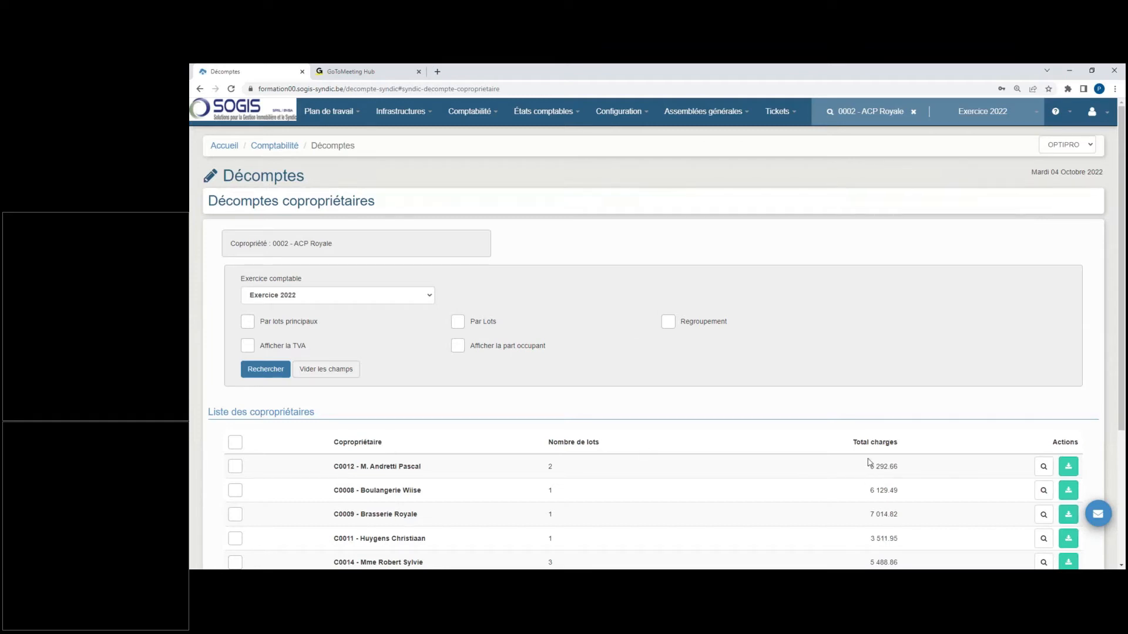
pyautogui.click(1048, 90)
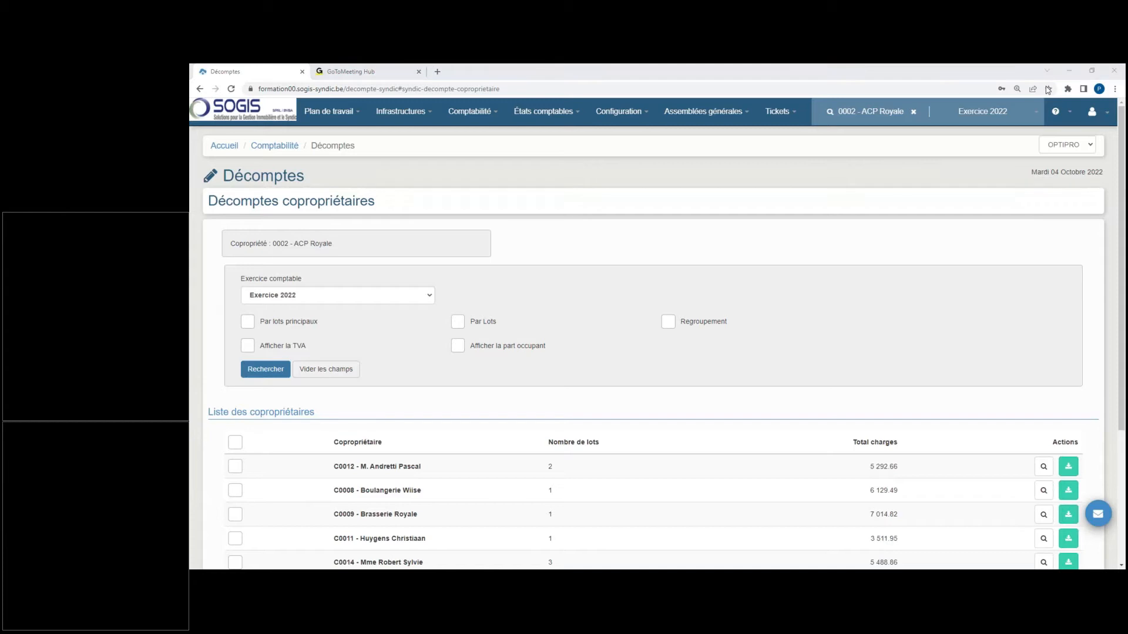
pyautogui.scroll(-3, 780, 377)
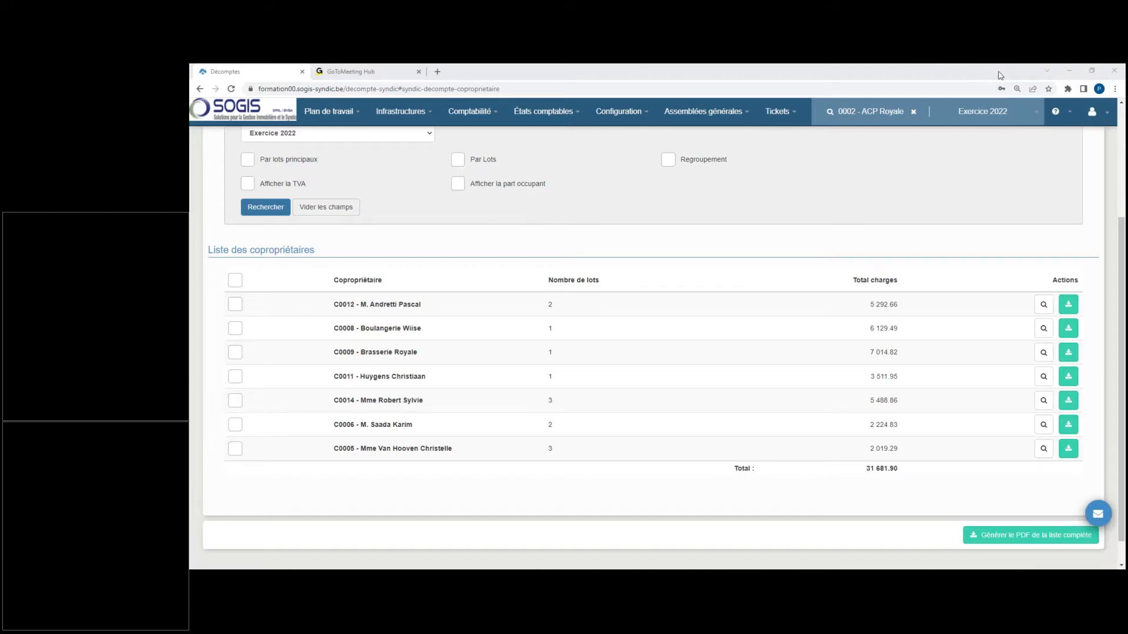
# Step: Open the list of current expenses (Dépenses courantes) and review it down to the building's grand totals
pyautogui.click(555, 117)
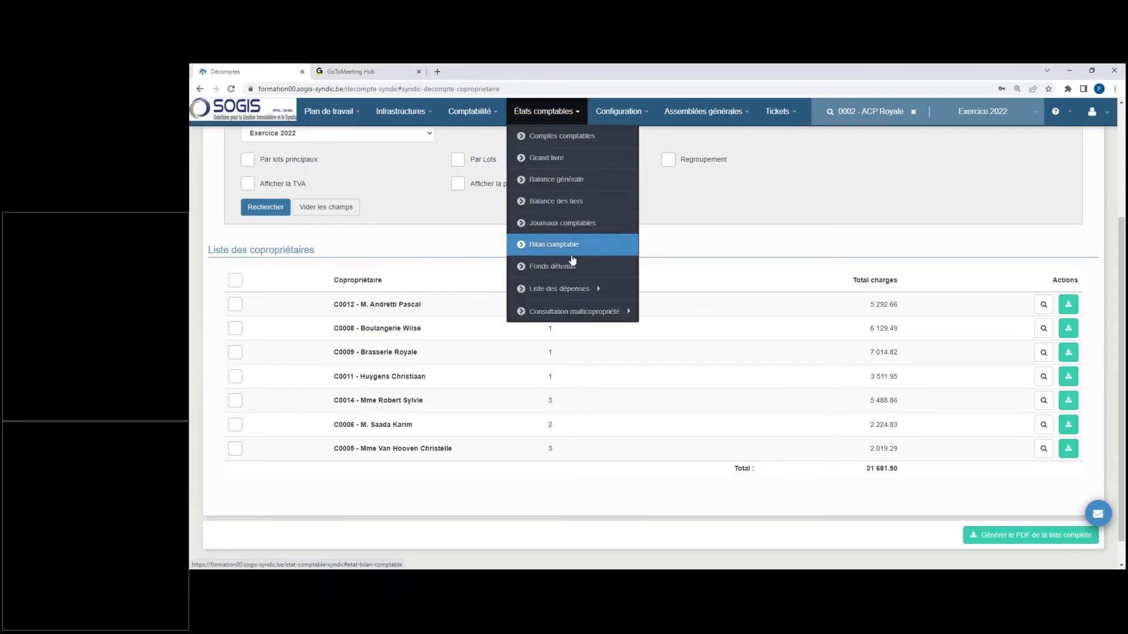
pyautogui.moveTo(573, 289)
pyautogui.click(651, 289)
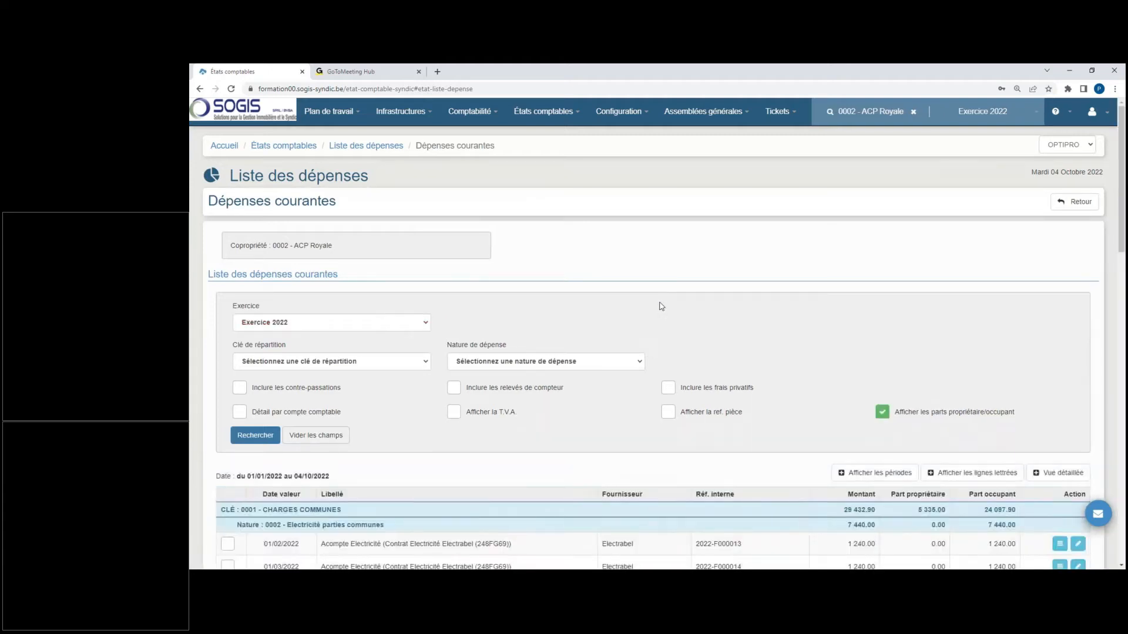
pyautogui.scroll(-10, 660, 307)
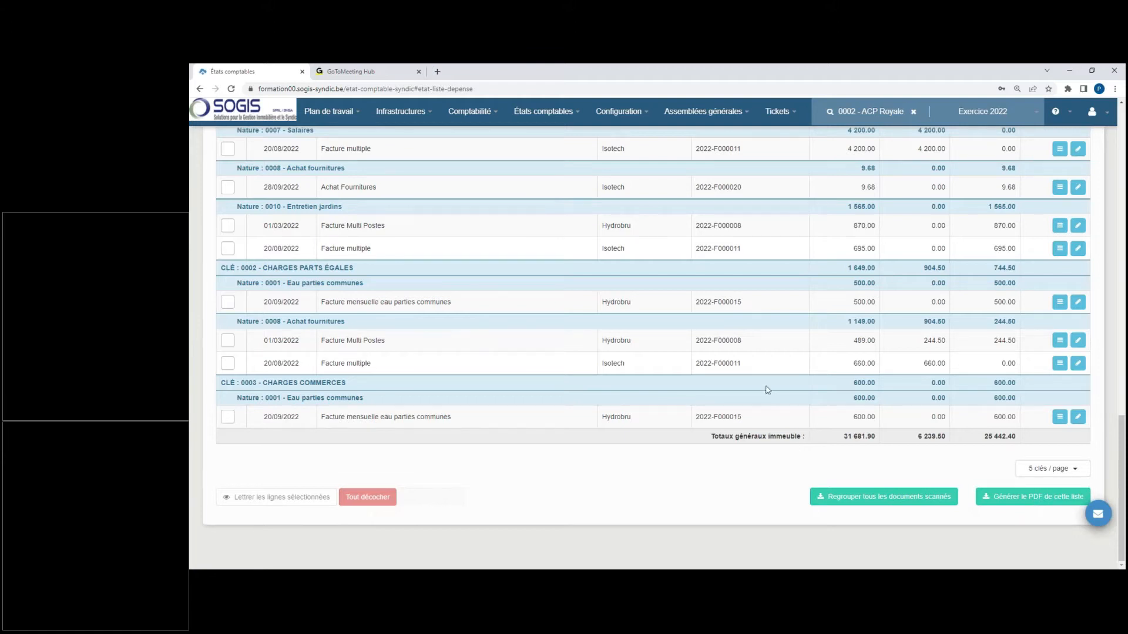
# Step: Return to the co-owners' statements and open the statement detail of the first co-owner listed
pyautogui.click(479, 117)
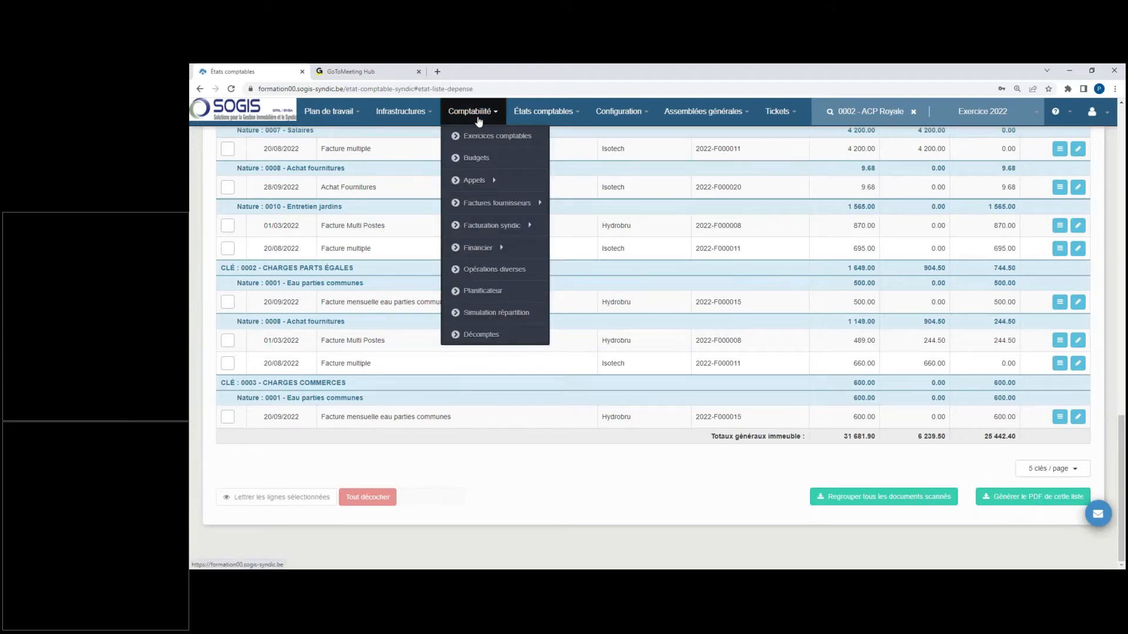
pyautogui.click(509, 335)
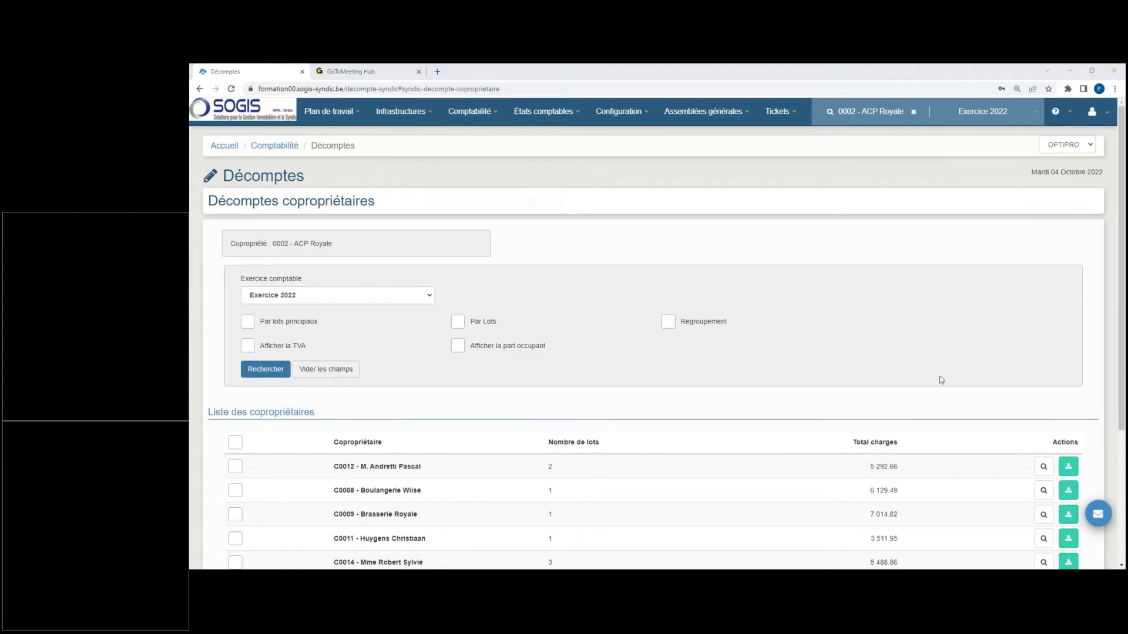
pyautogui.click(1045, 470)
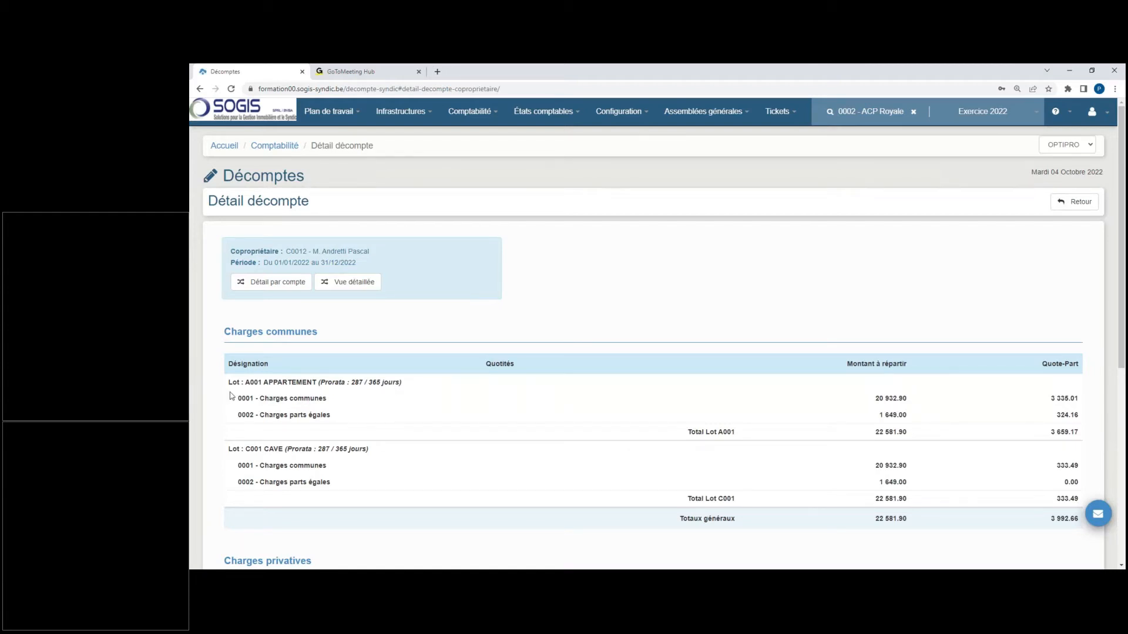
# Step: Examine the common charges and the day pro rata for lots A001 APPARTEMENT and C001 CAVE
pyautogui.moveTo(229, 382); pyautogui.dragTo(423, 385)
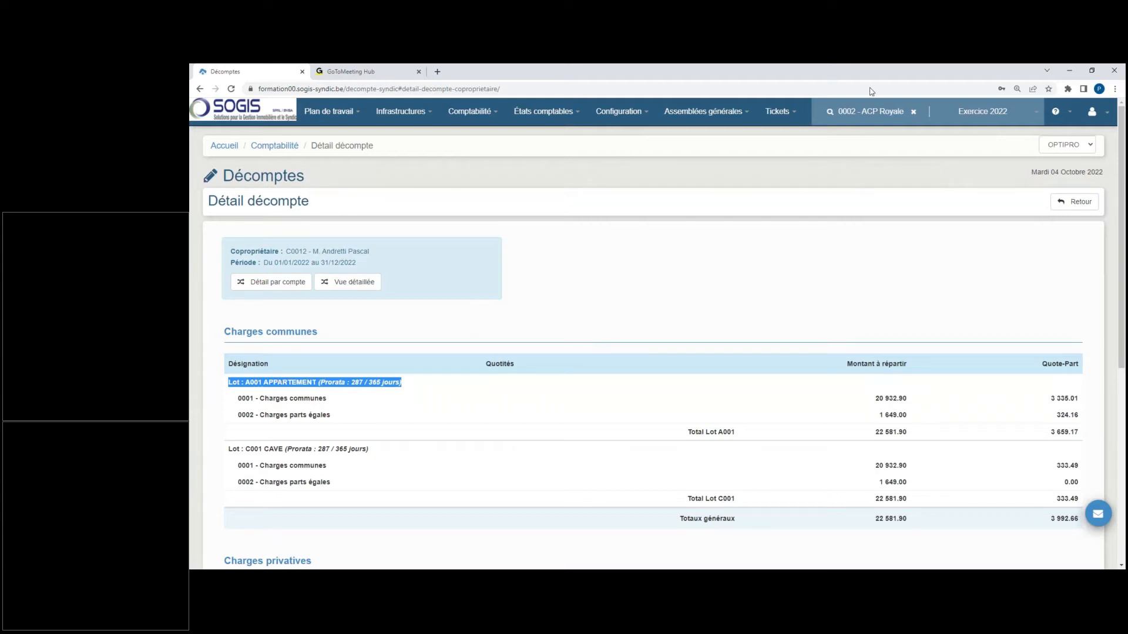
pyautogui.click(943, 84)
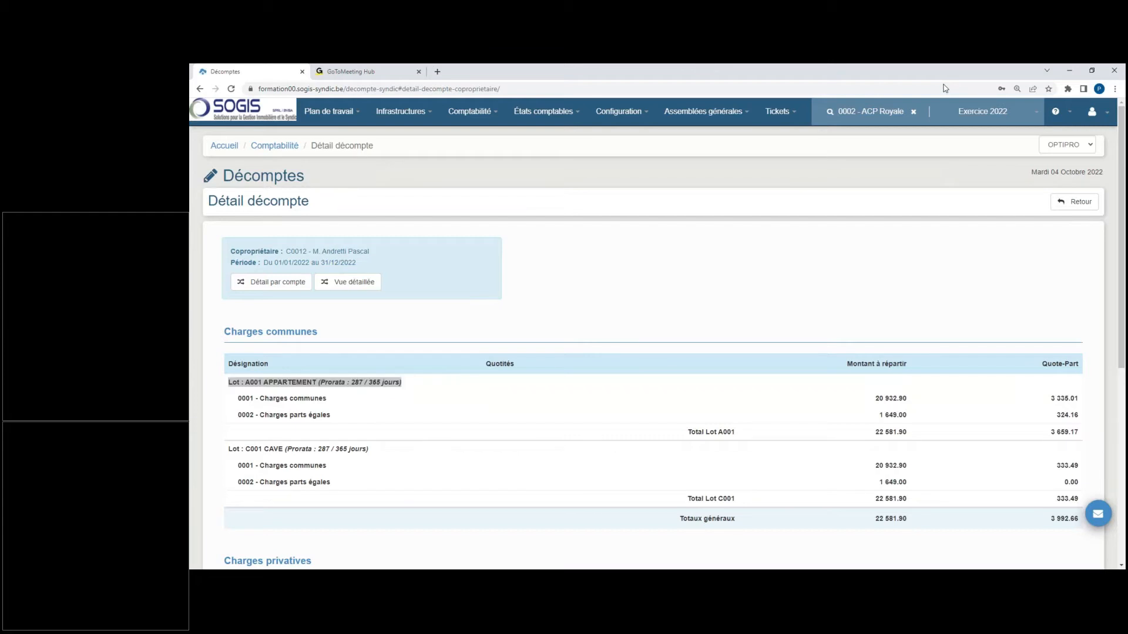
pyautogui.click(508, 379)
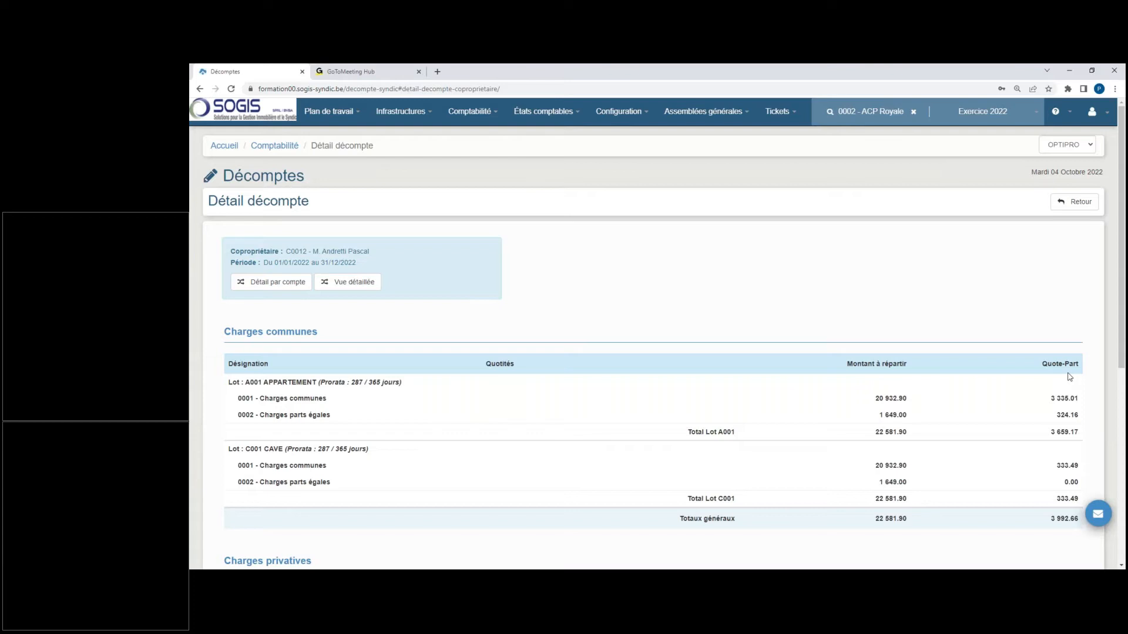
pyautogui.moveTo(228, 449); pyautogui.dragTo(394, 471)
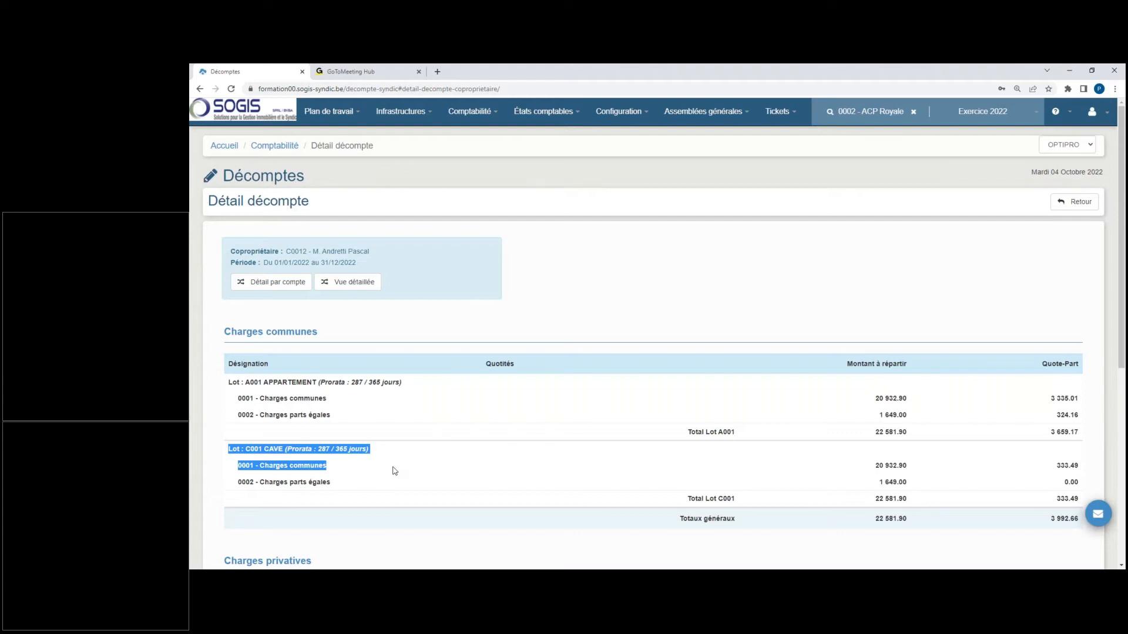
pyautogui.click(494, 439)
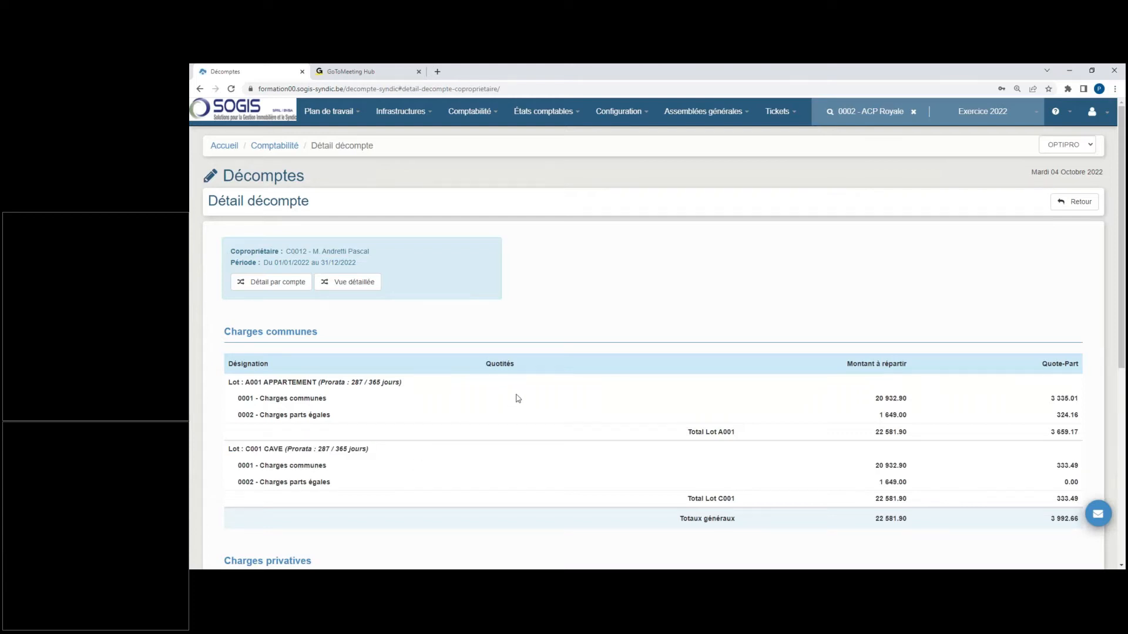
# Step: Examine the heating-oil private charge of lot A001 and the statement's total charges
pyautogui.scroll(-3, 522, 396)
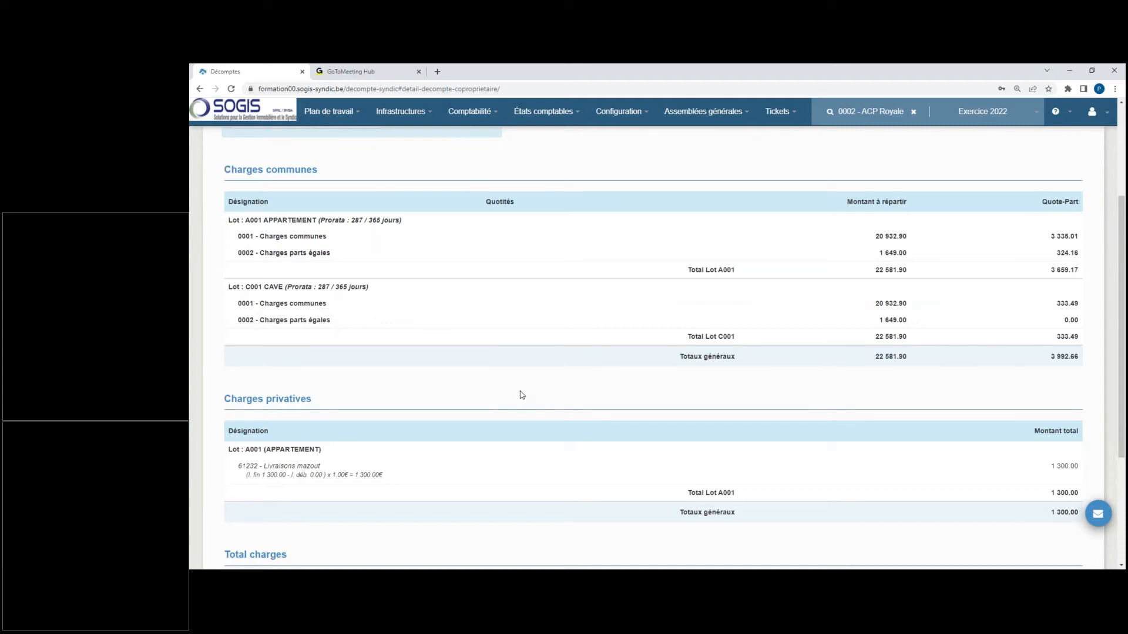
pyautogui.moveTo(245, 450); pyautogui.dragTo(313, 458)
pyautogui.moveTo(243, 466); pyautogui.dragTo(309, 466)
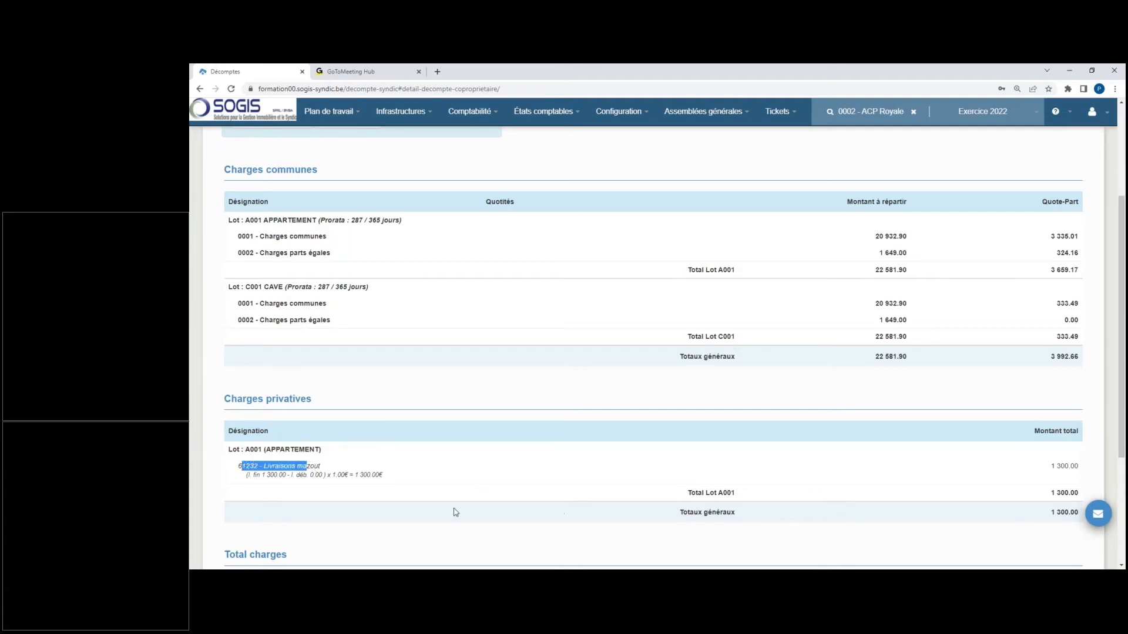
pyautogui.click(318, 473)
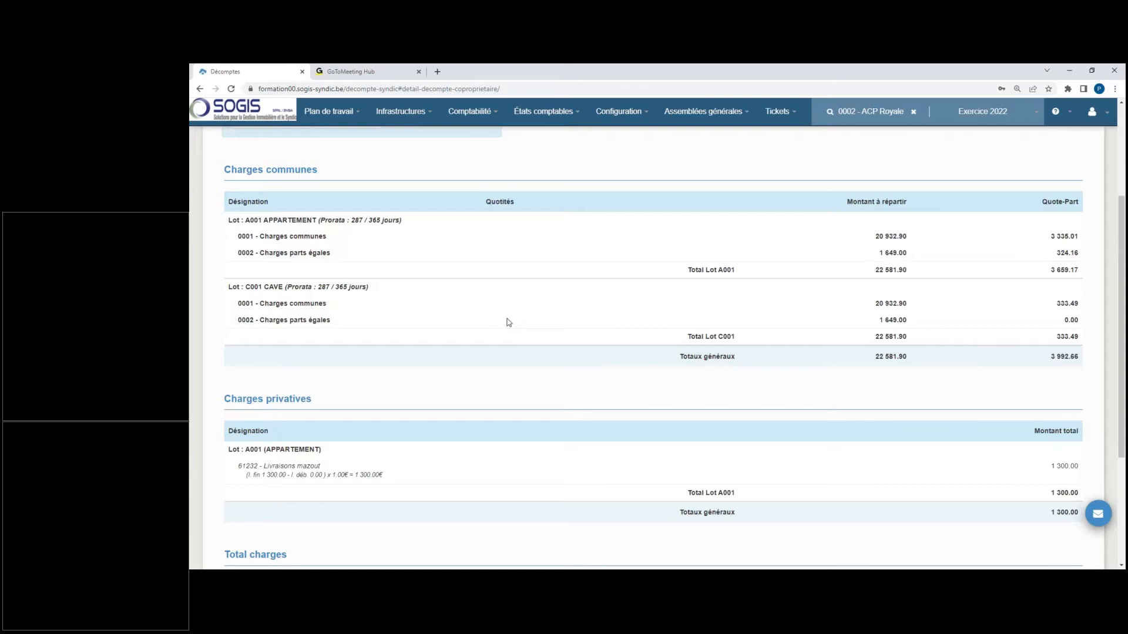
pyautogui.scroll(-3, 517, 314)
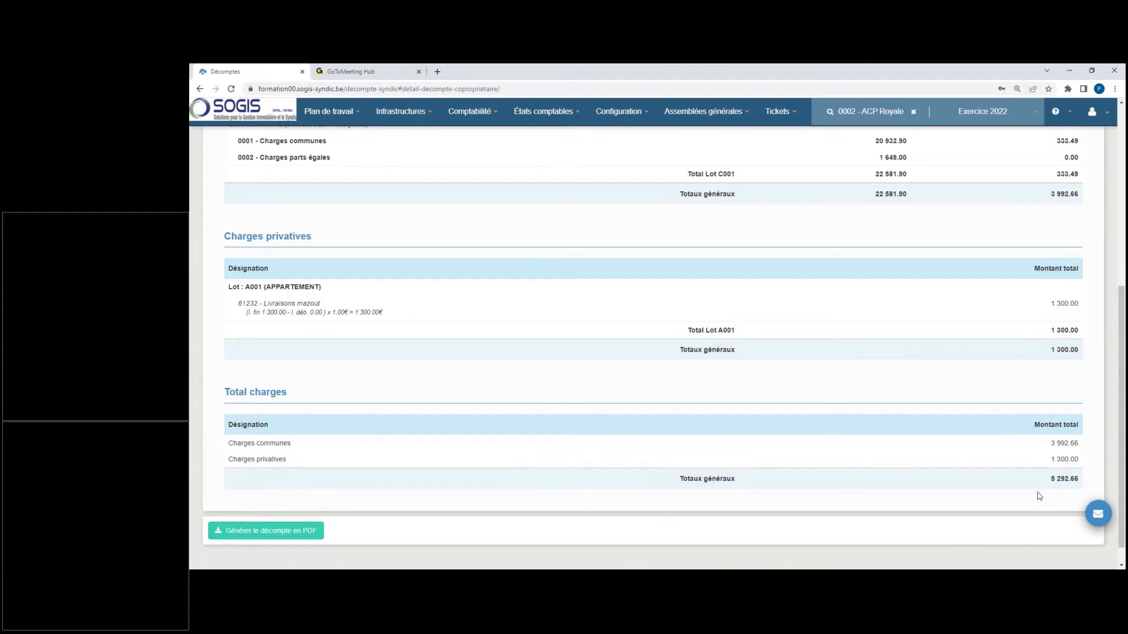
pyautogui.moveTo(1049, 479); pyautogui.dragTo(1056, 479)
pyautogui.scroll(6, 616, 328)
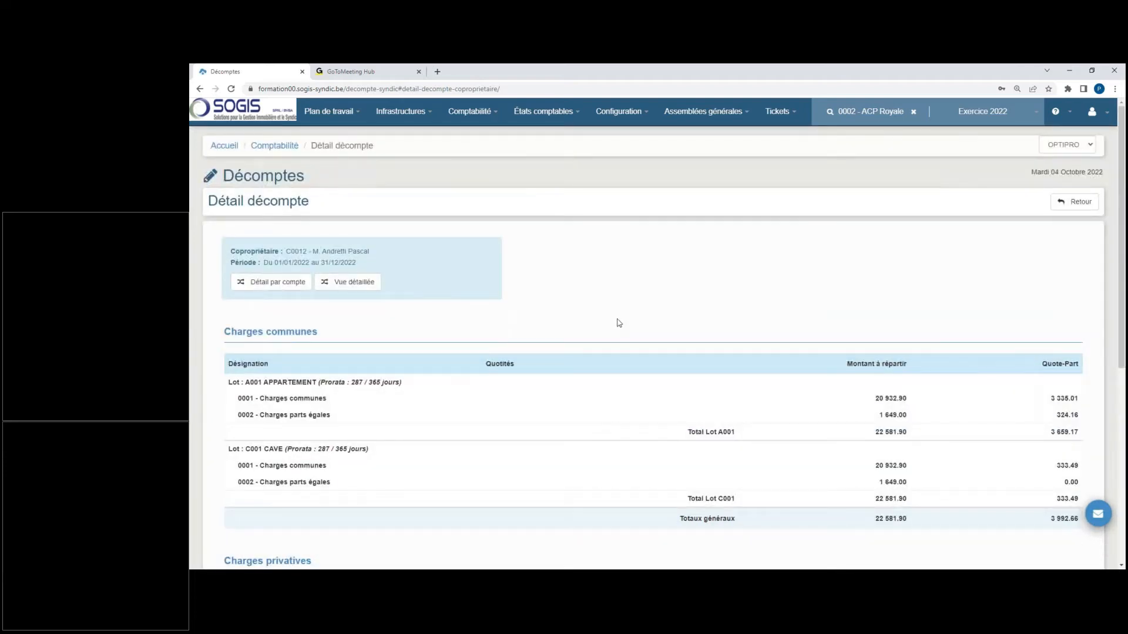
# Step: Show the statement in detailed view and review the accounts and shares under each distribution key
pyautogui.click(355, 283)
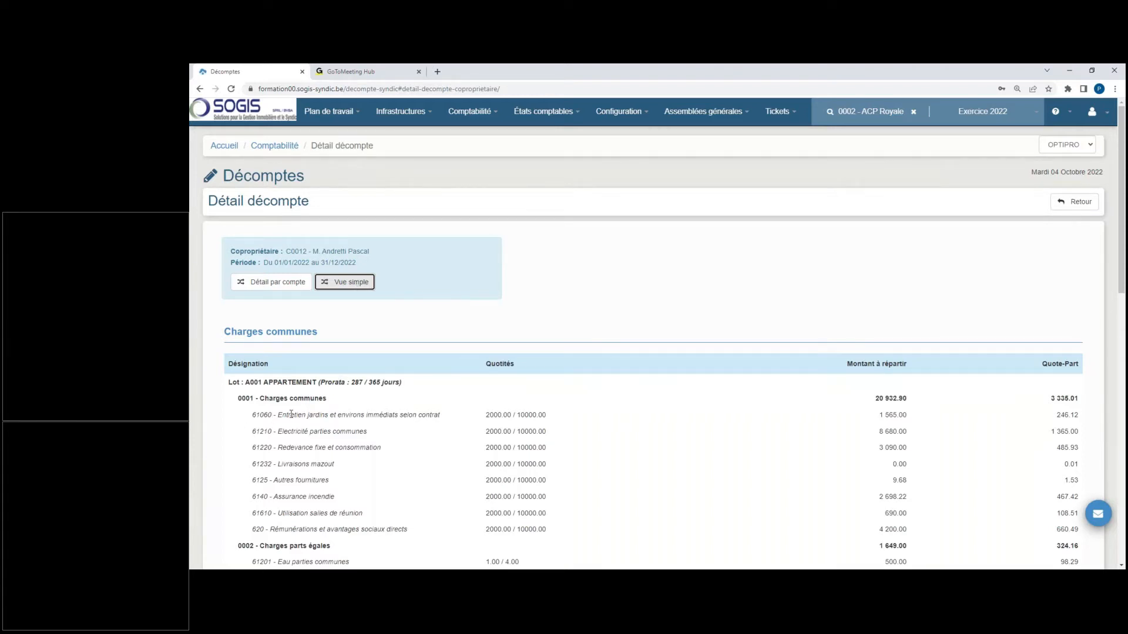
pyautogui.scroll(-3, 333, 438)
pyautogui.scroll(3, 334, 438)
pyautogui.scroll(-3, 370, 408)
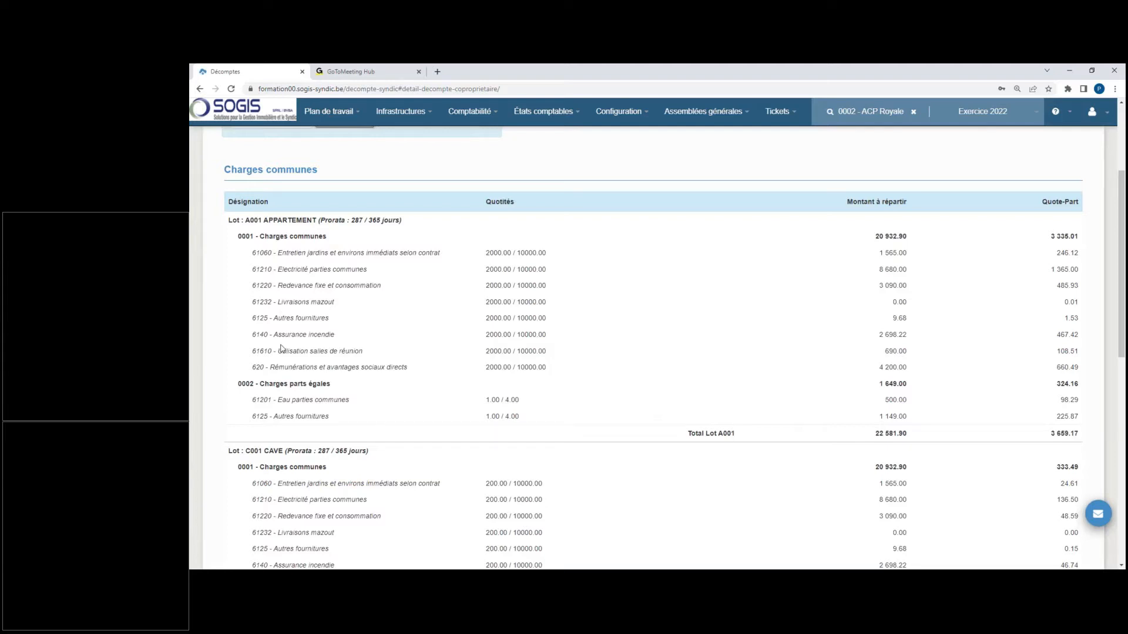
pyautogui.scroll(-8, 365, 369)
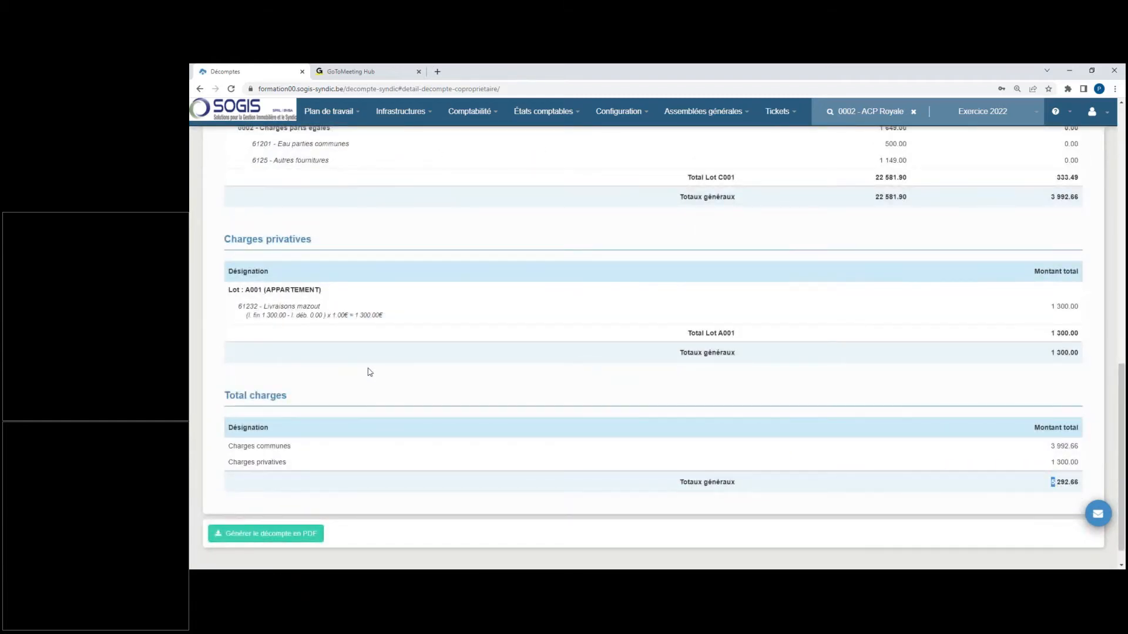
pyautogui.scroll(5, 368, 373)
pyautogui.scroll(3, 370, 372)
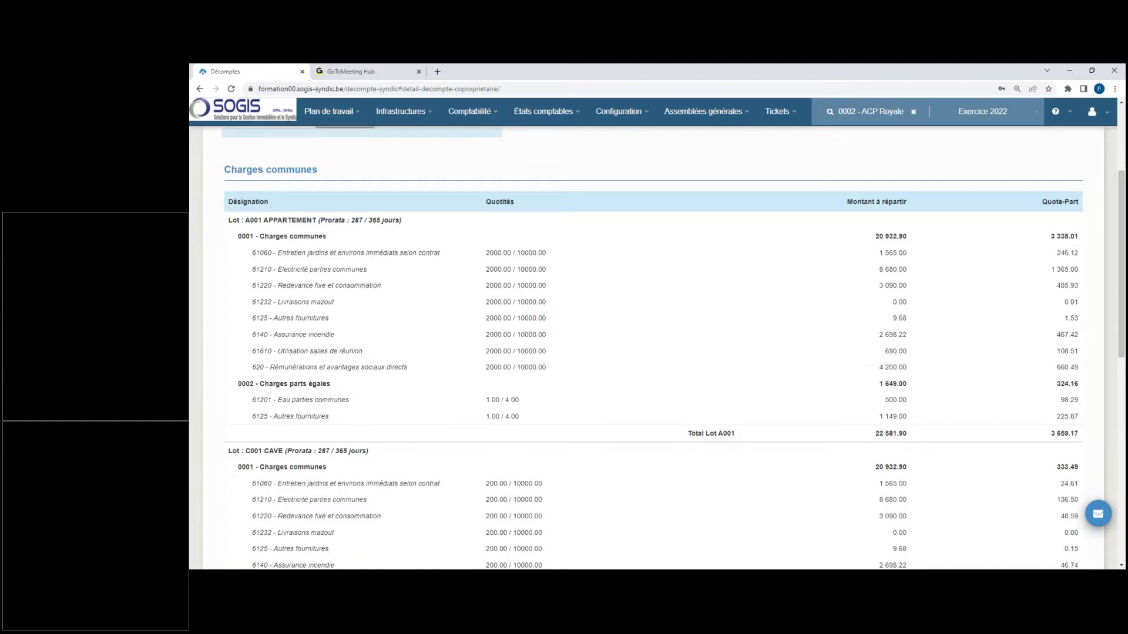
pyautogui.scroll(3, 305, 381)
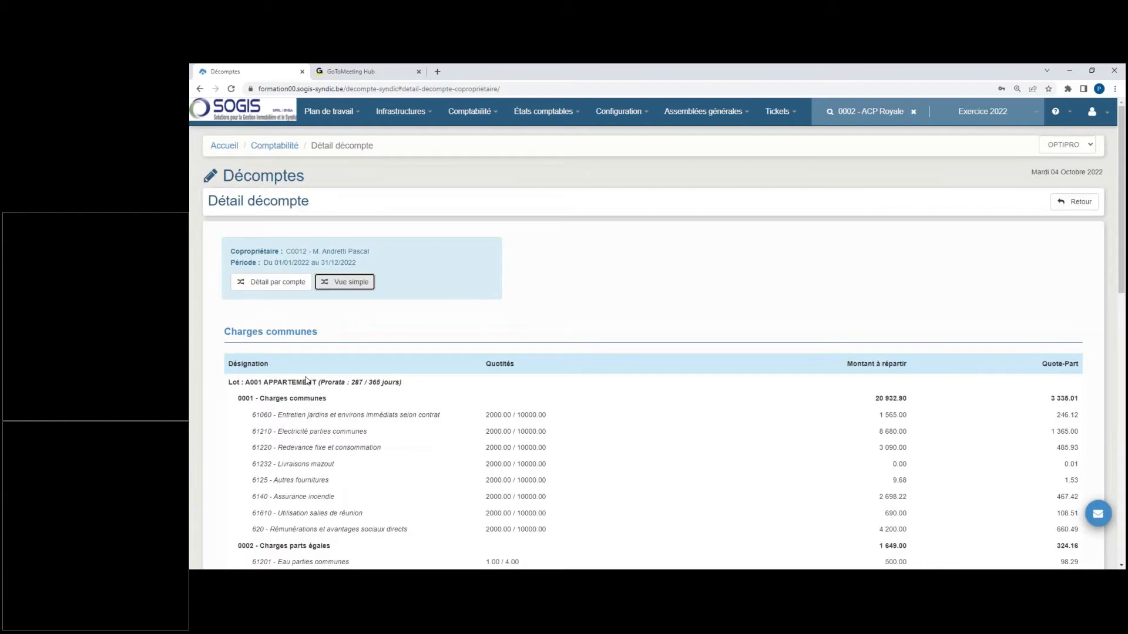
# Step: Return the statement to simple view, break it down by account, and review the account lines of each lot
pyautogui.click(351, 283)
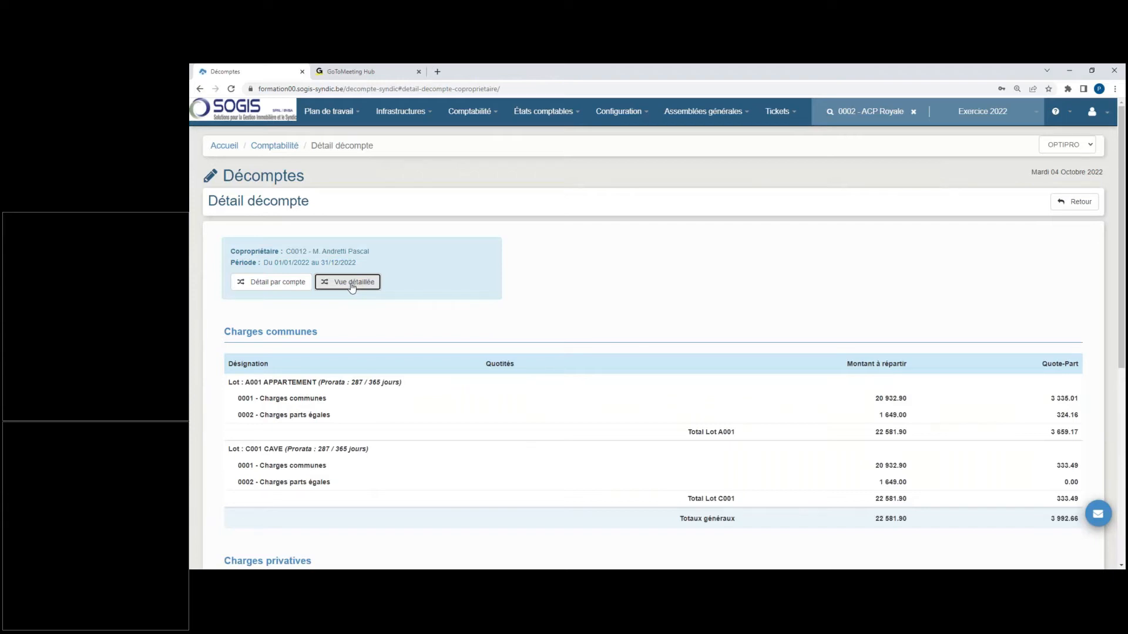
pyautogui.click(274, 283)
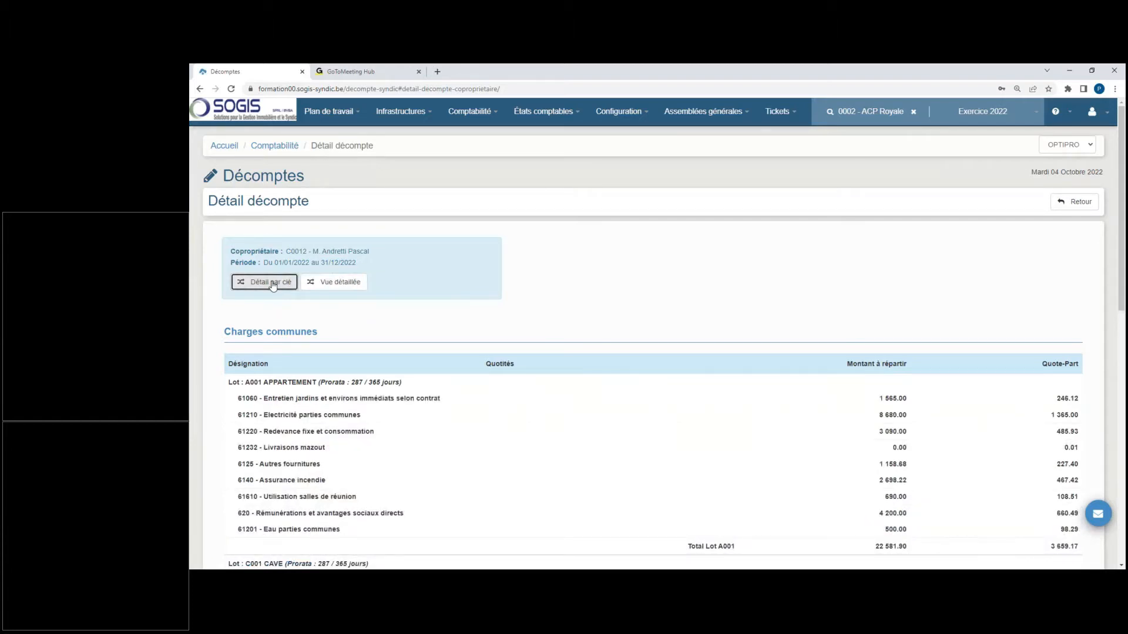
pyautogui.click(249, 398)
pyautogui.scroll(-3, 321, 485)
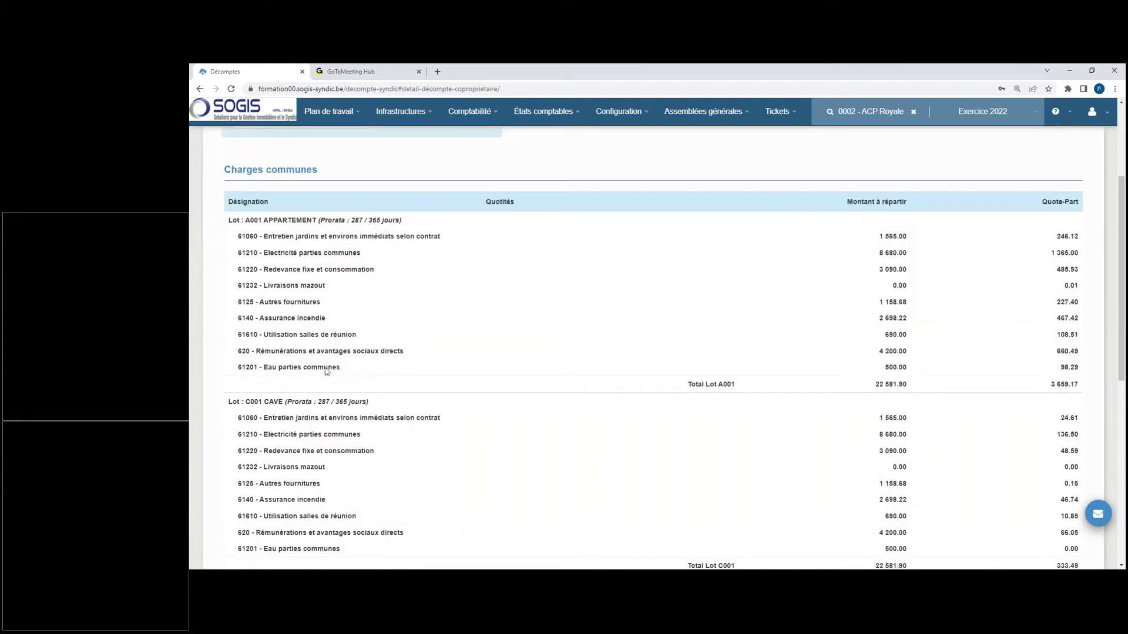
pyautogui.moveTo(237, 236); pyautogui.dragTo(357, 236)
pyautogui.moveTo(238, 252); pyautogui.dragTo(347, 273)
pyautogui.moveTo(238, 286); pyautogui.dragTo(295, 286)
pyautogui.click(357, 295)
# Step: Show the detailed view of the by-account statement, with the distribution keys under each account
pyautogui.scroll(3, 356, 296)
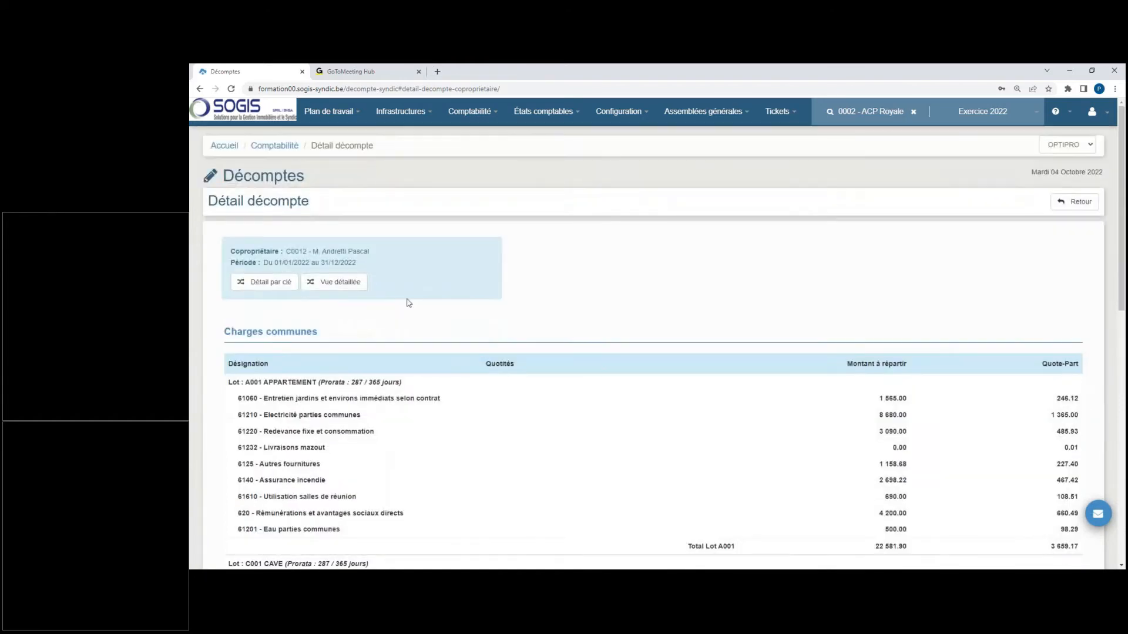
pyautogui.click(348, 283)
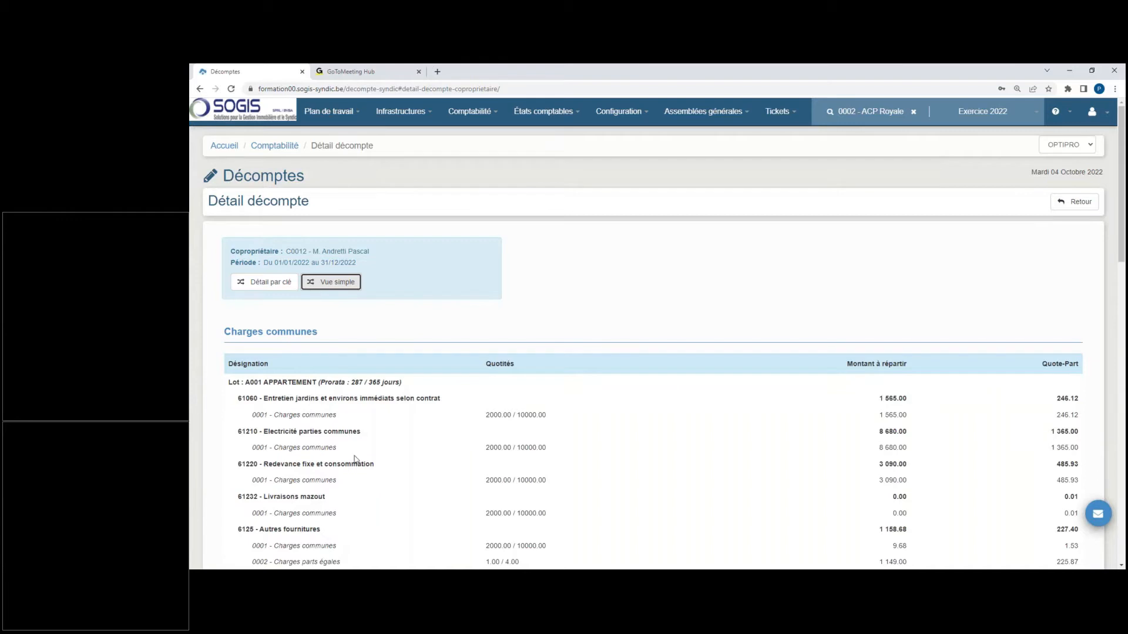
# Step: Examine the distribution keys under account 6125 Autres fournitures for lot A001 and the prorata and account lines of lot C001
pyautogui.scroll(-3, 355, 458)
pyautogui.moveTo(238, 367); pyautogui.dragTo(322, 370)
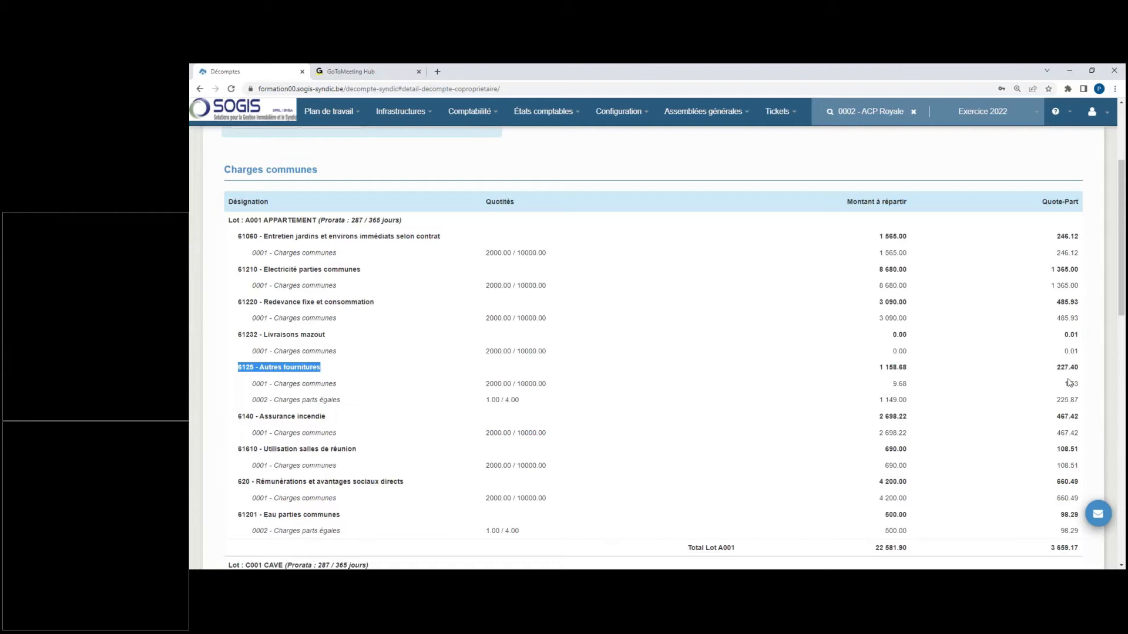
pyautogui.click(444, 353)
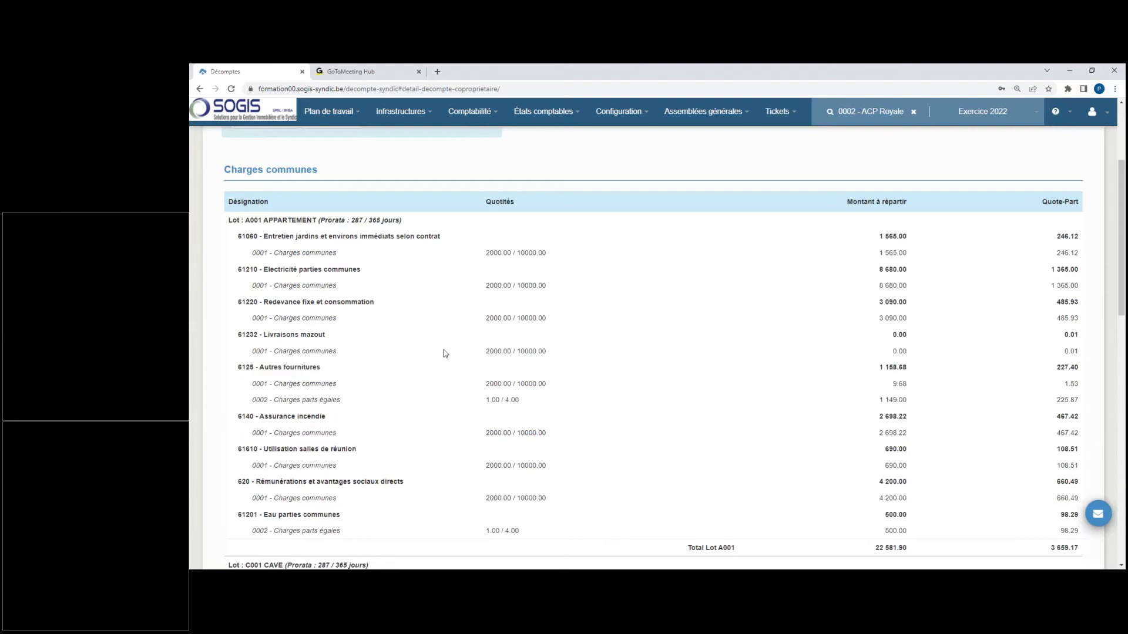
pyautogui.scroll(-2, 445, 353)
pyautogui.scroll(-10, 445, 354)
pyautogui.scroll(7, 447, 353)
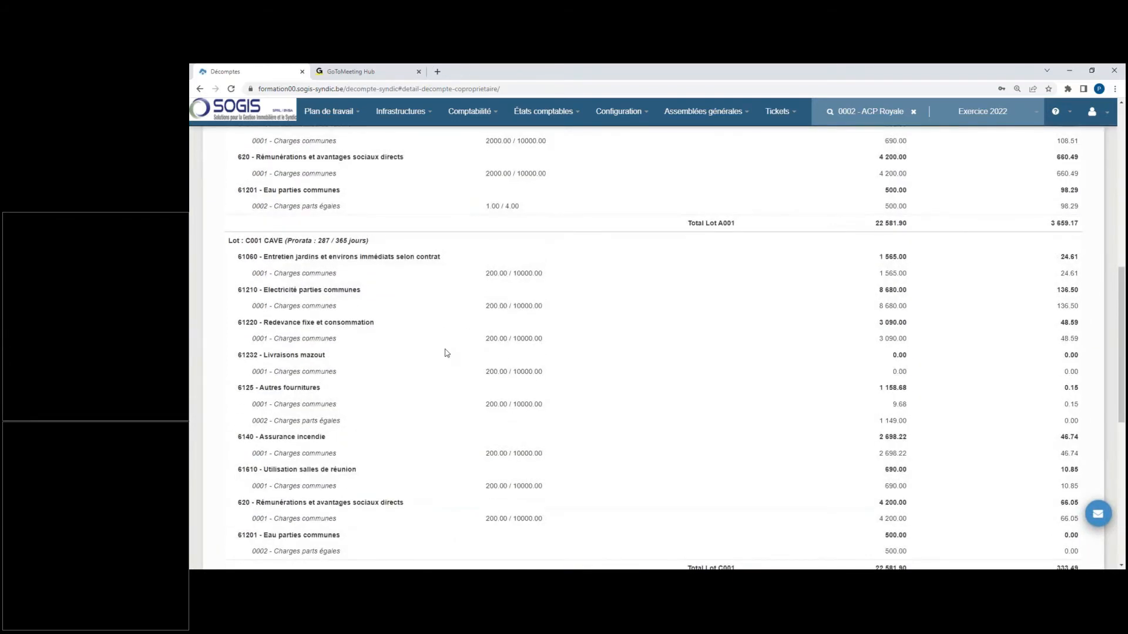
pyautogui.moveTo(379, 240); pyautogui.dragTo(287, 241)
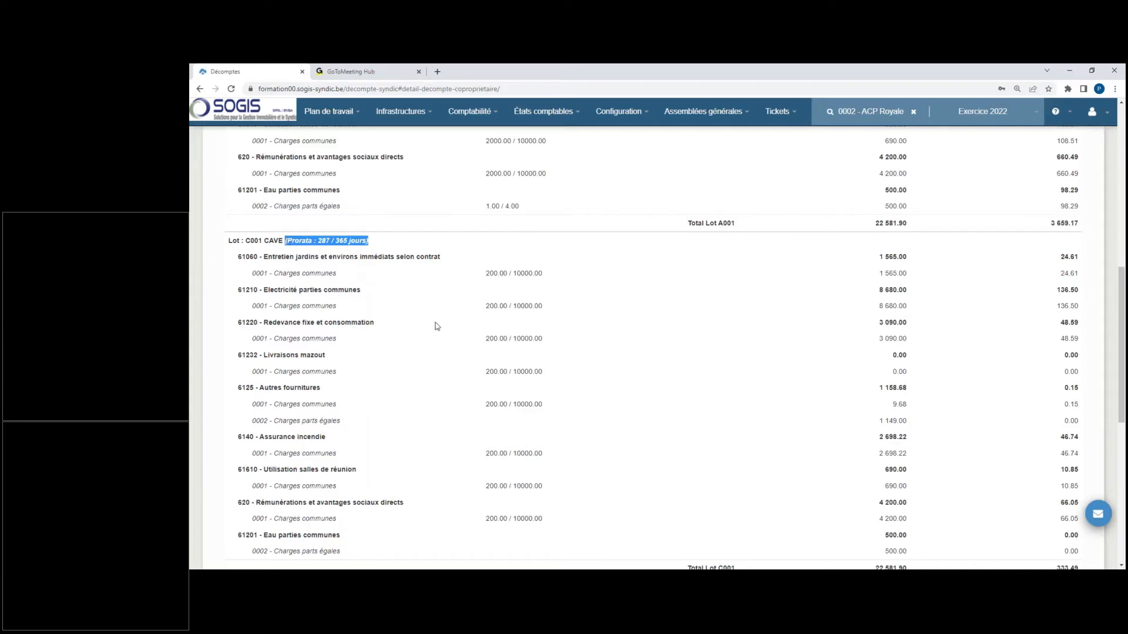
# Step: Review the statement's private and total charges, and look at the dialog for generating it as a PDF without generating it
pyautogui.scroll(-3, 436, 327)
pyautogui.scroll(-3, 436, 326)
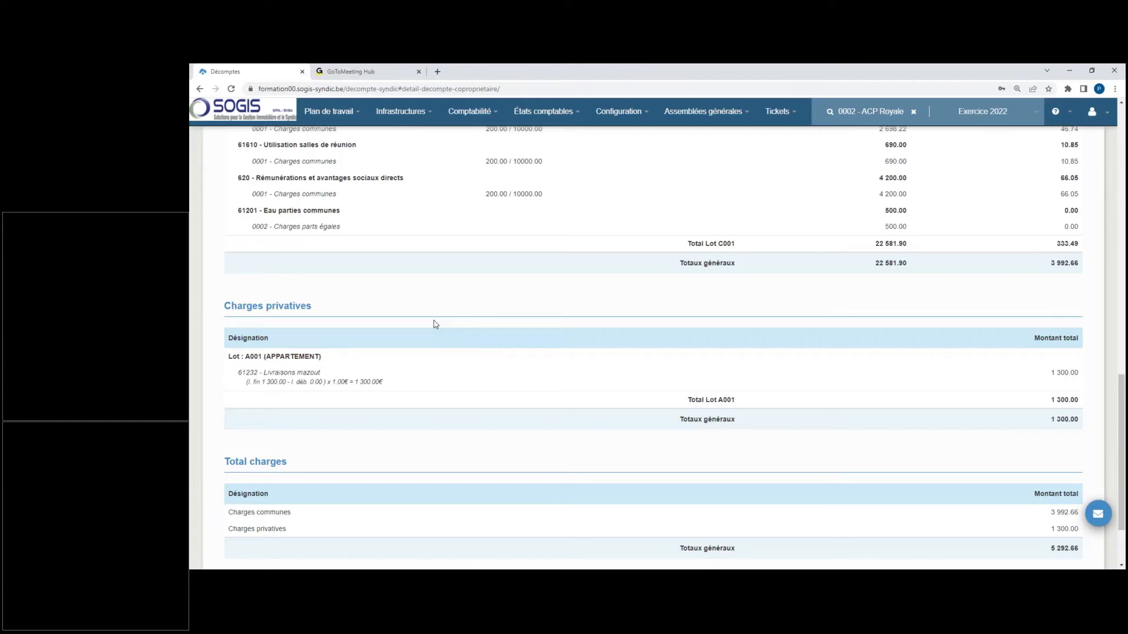
pyautogui.scroll(3, 436, 325)
pyautogui.scroll(-3, 435, 326)
pyautogui.scroll(-2, 435, 323)
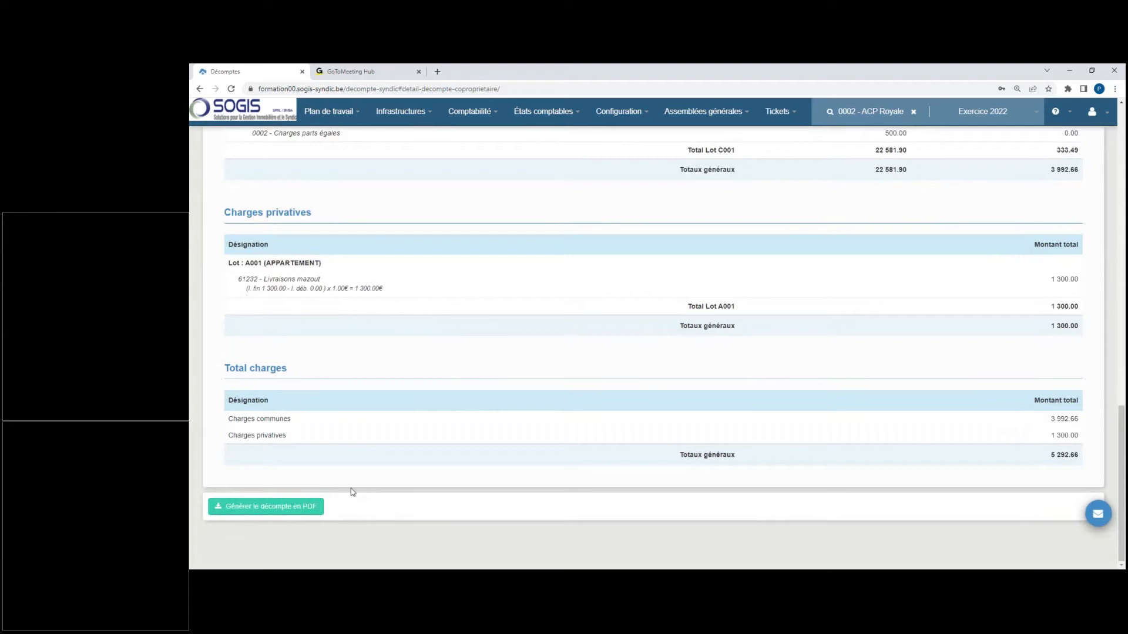
pyautogui.click(302, 507)
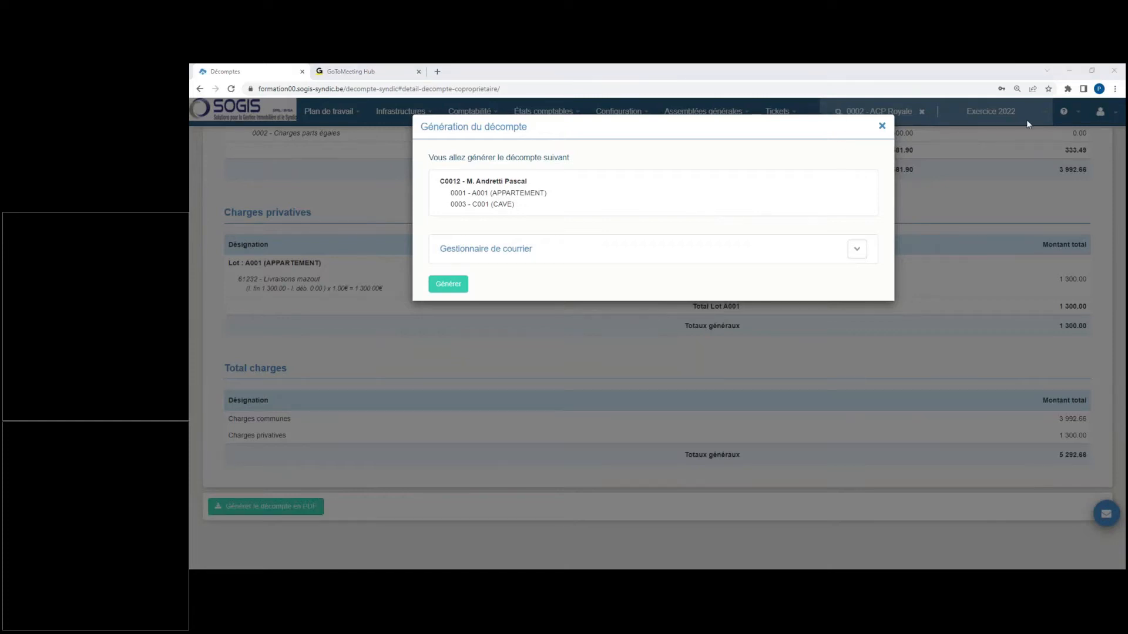
pyautogui.click(881, 125)
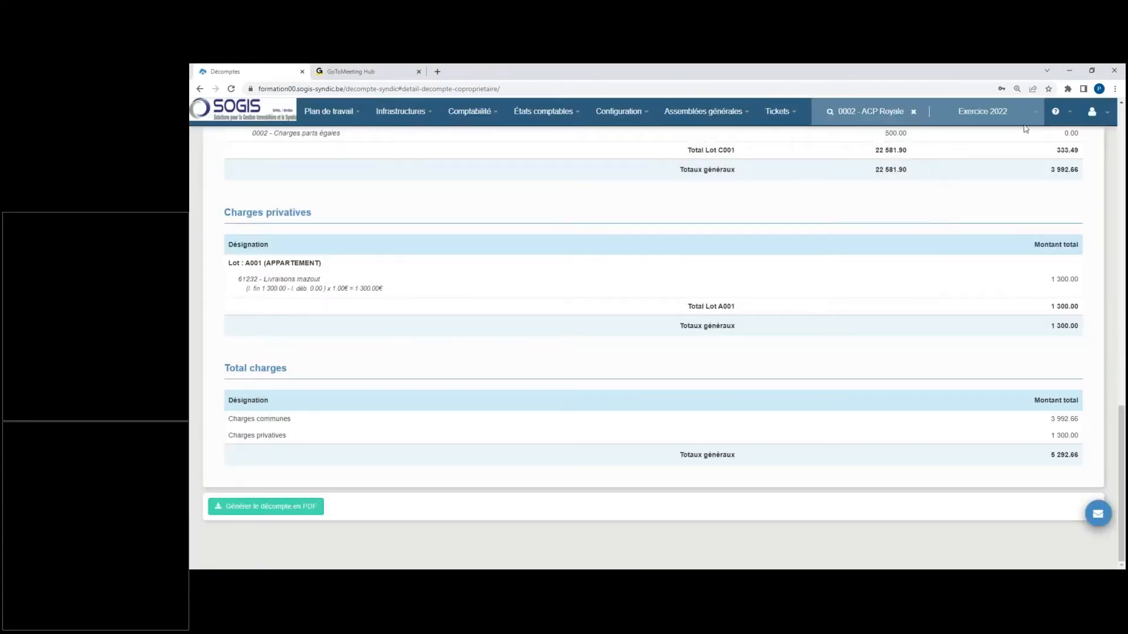
# Step: Return to the list of co-owner statements and display the VAT and the occupant share for each co-owner
pyautogui.scroll(15, 1043, 216)
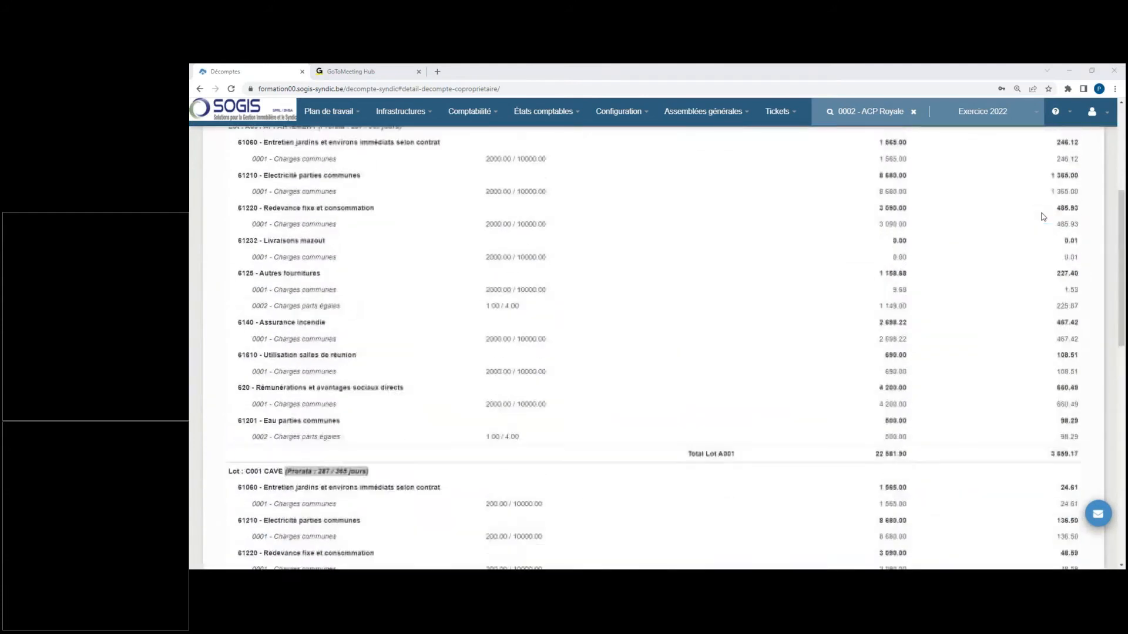
pyautogui.click(1067, 204)
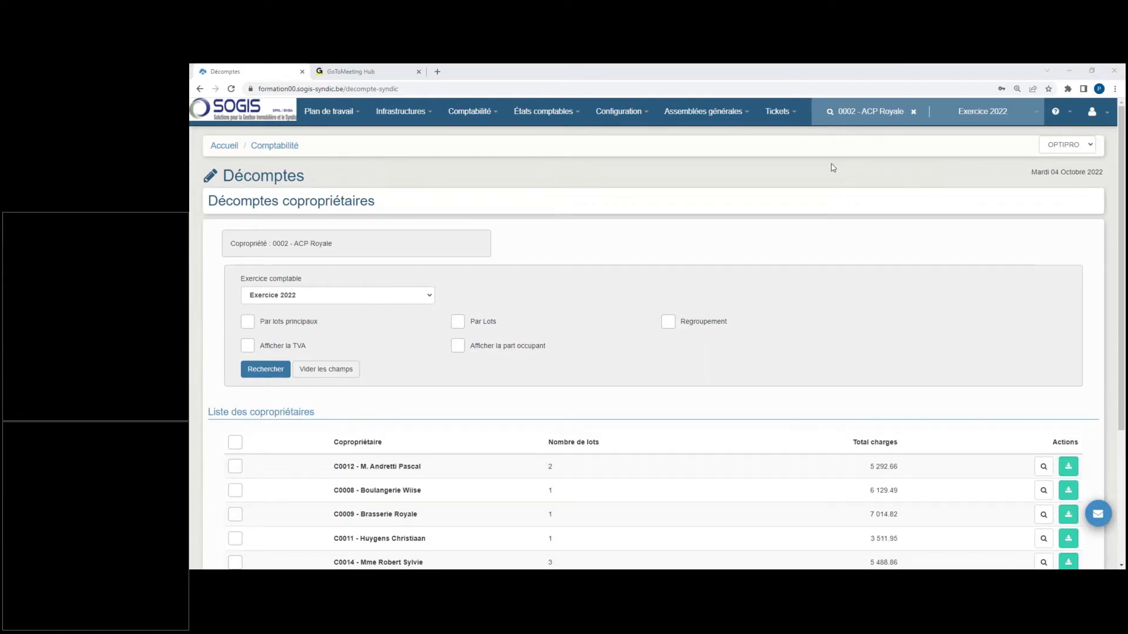
pyautogui.click(247, 345)
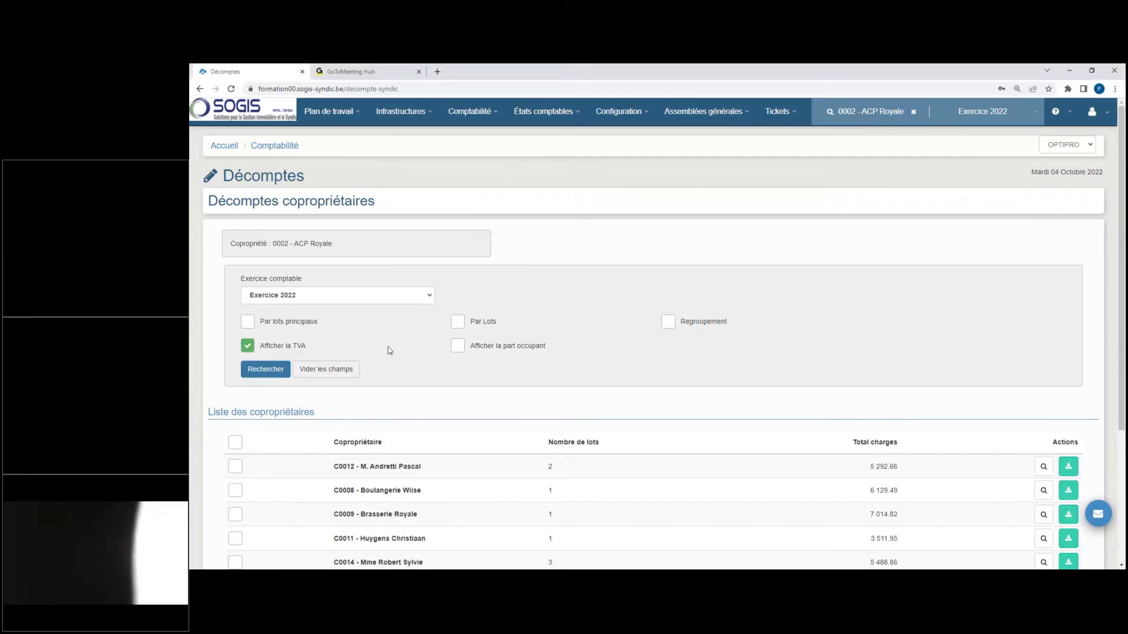
pyautogui.click(457, 348)
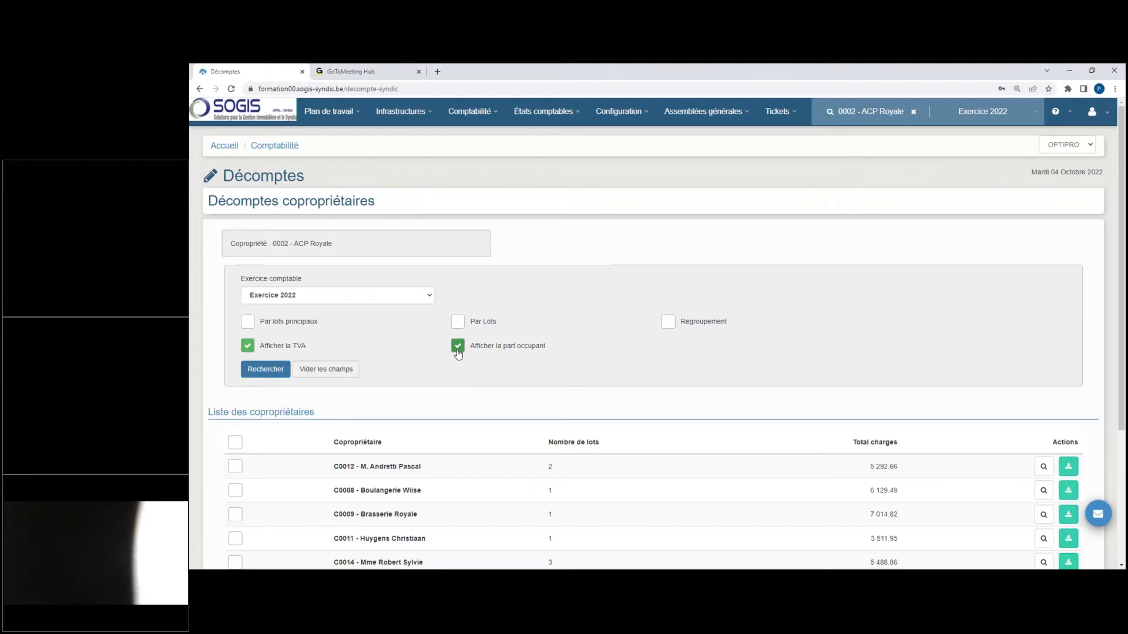
pyautogui.click(266, 368)
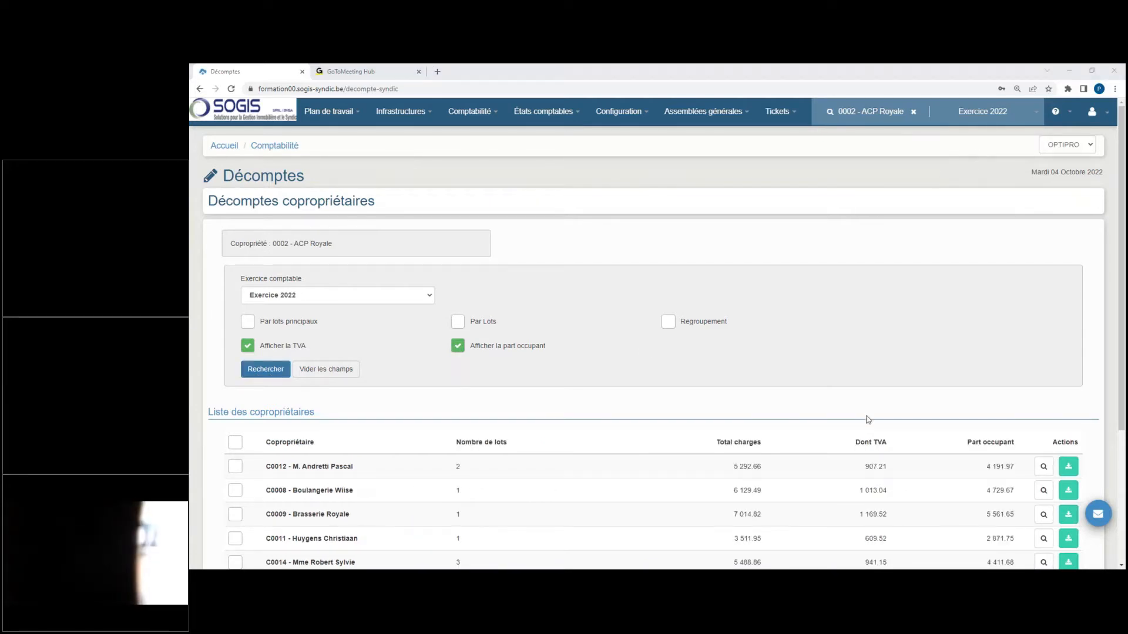
pyautogui.scroll(-3, 876, 467)
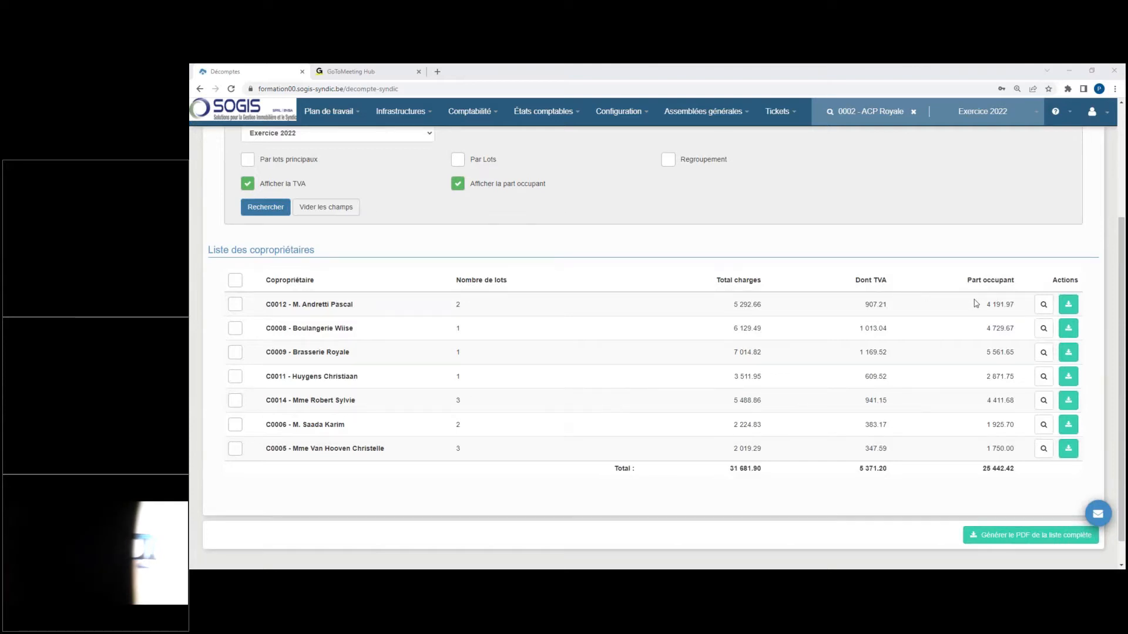
# Step: Open the first co-owner's statement and examine its VAT and occupant-share amounts and the VAT breakdown by rate
pyautogui.click(1043, 304)
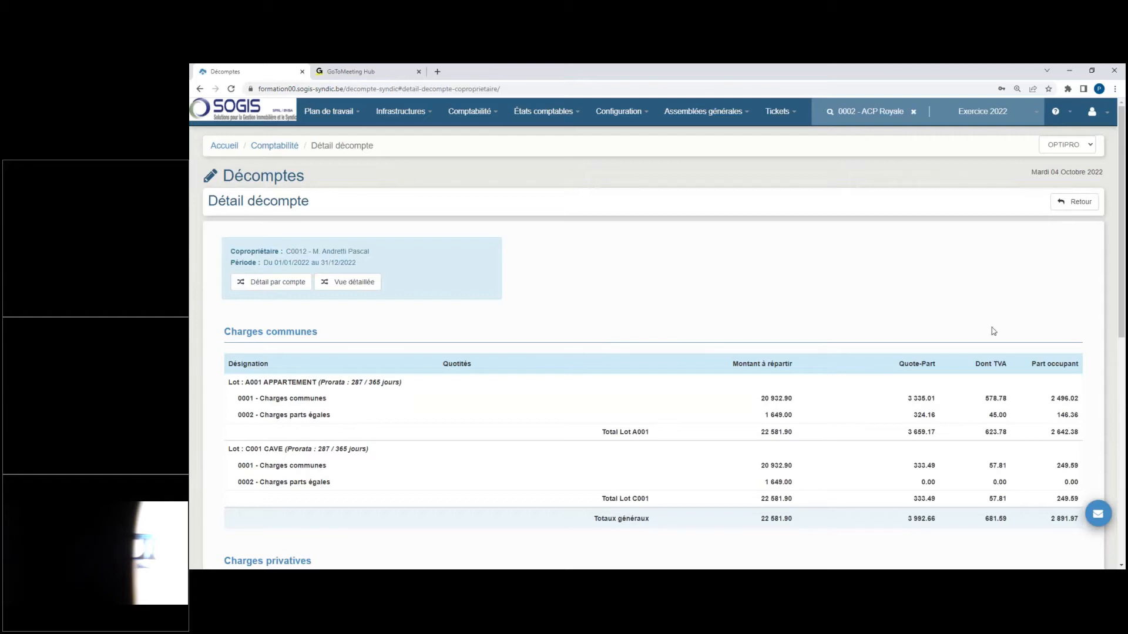
pyautogui.scroll(-3, 961, 384)
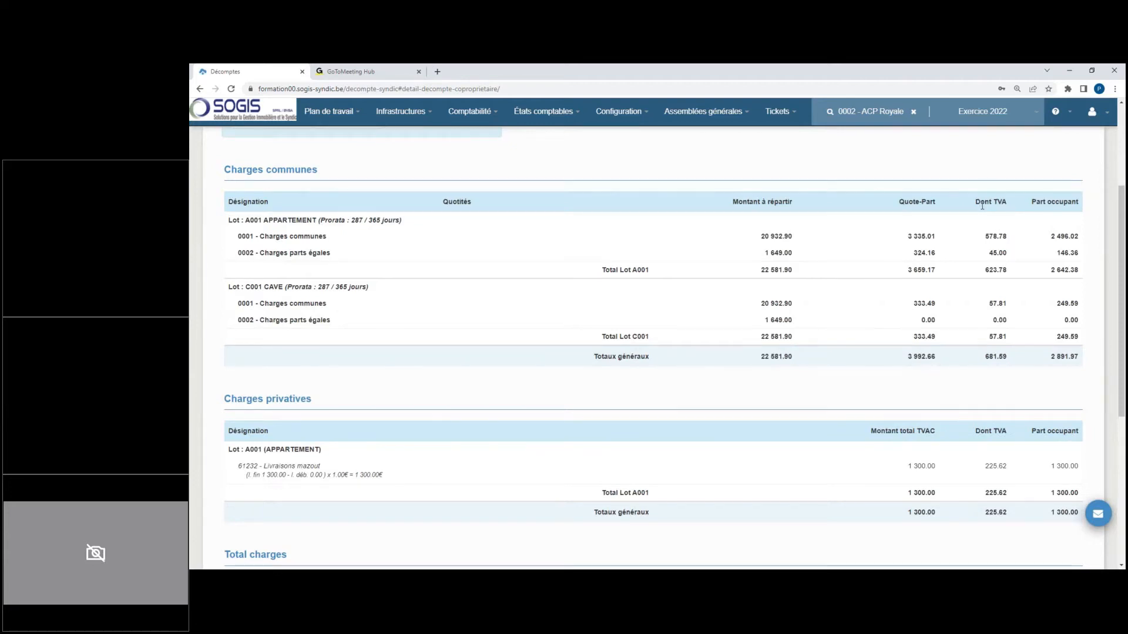
pyautogui.scroll(-5, 981, 205)
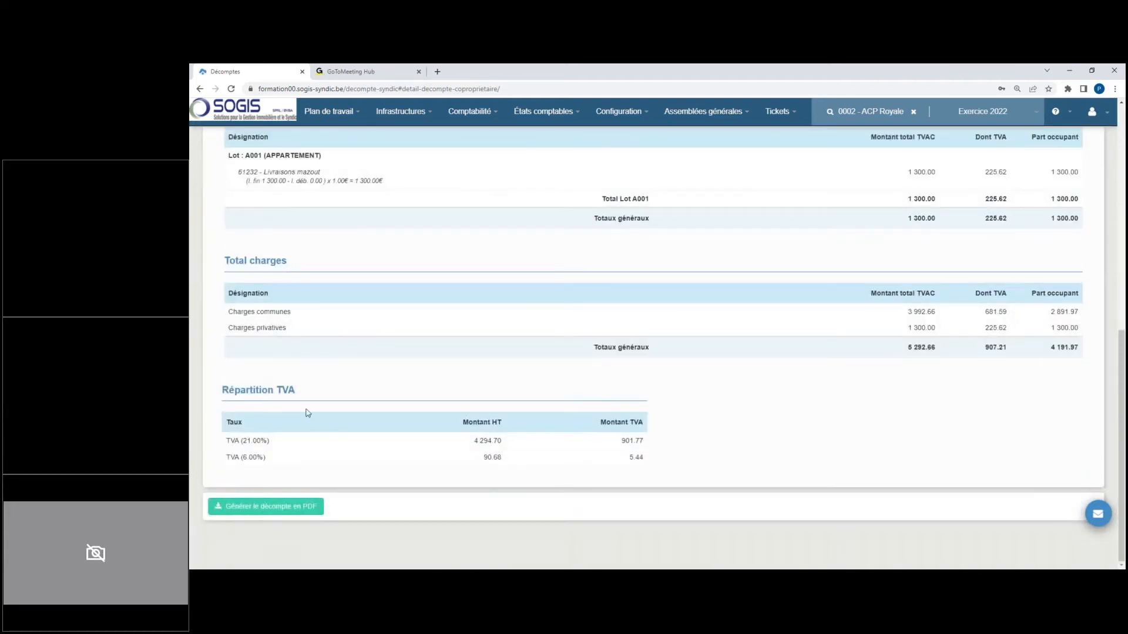
pyautogui.moveTo(223, 390); pyautogui.dragTo(521, 471)
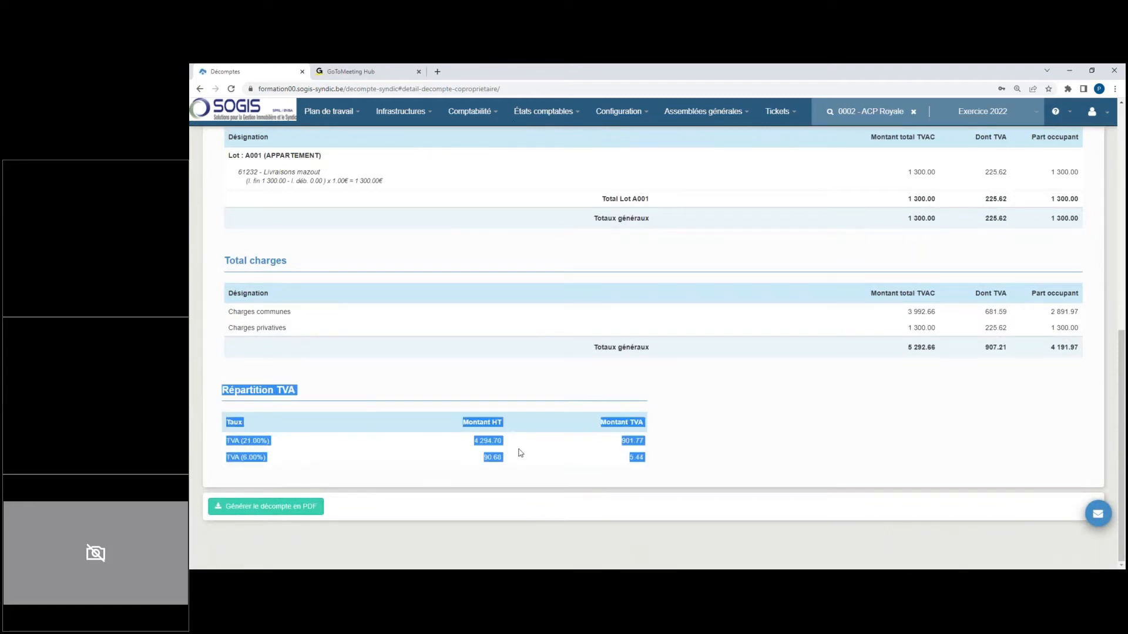
pyautogui.click(519, 451)
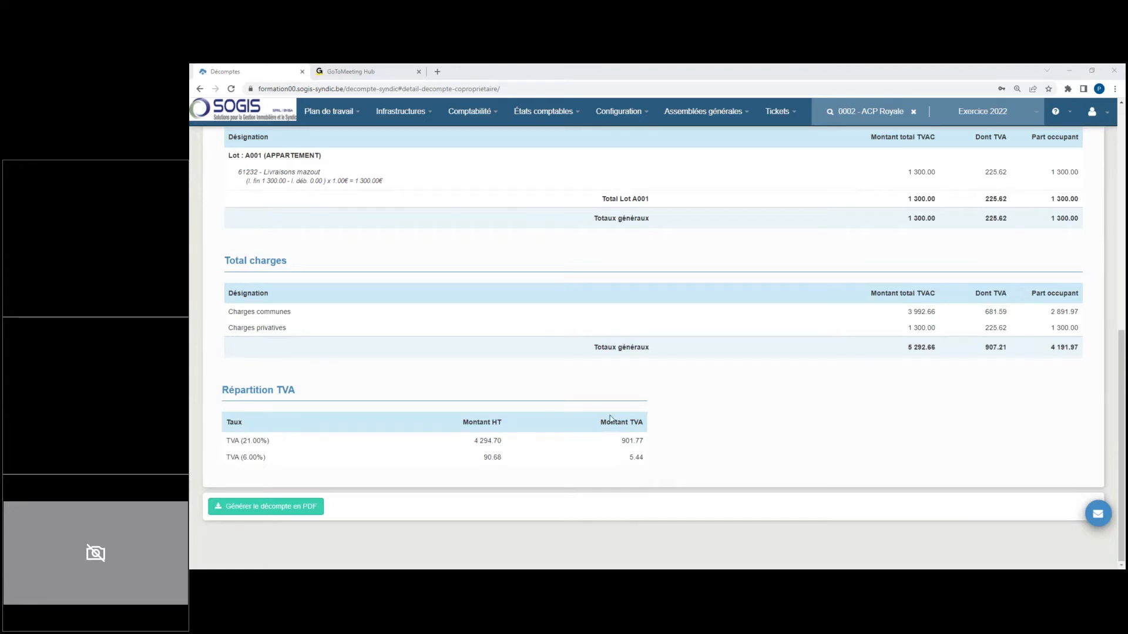
pyautogui.scroll(3, 610, 418)
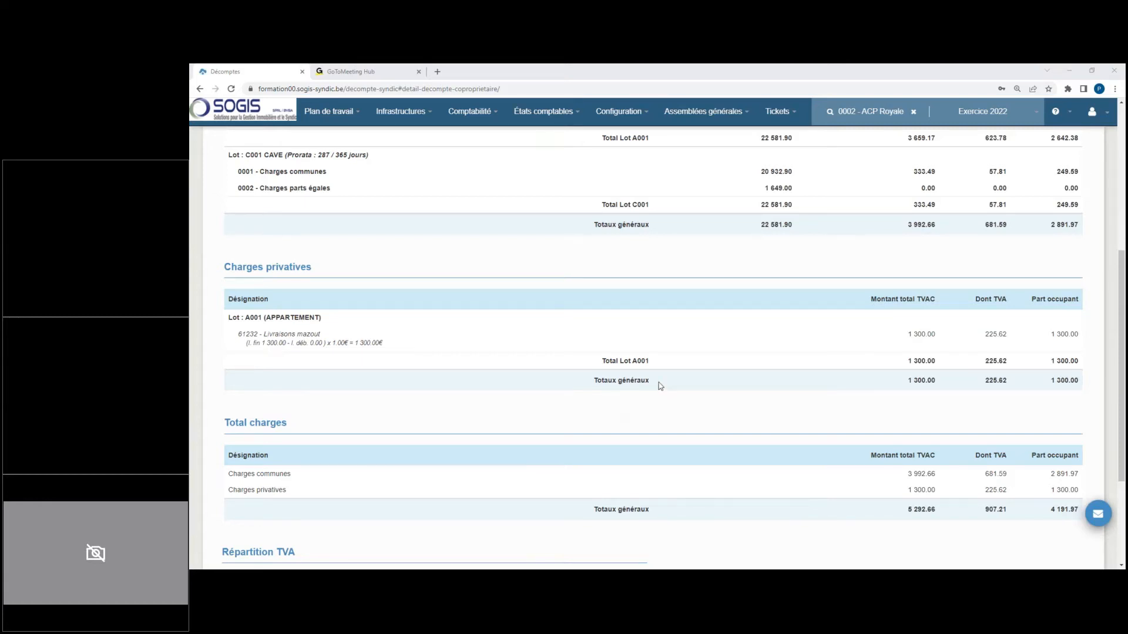
pyautogui.scroll(5, 602, 372)
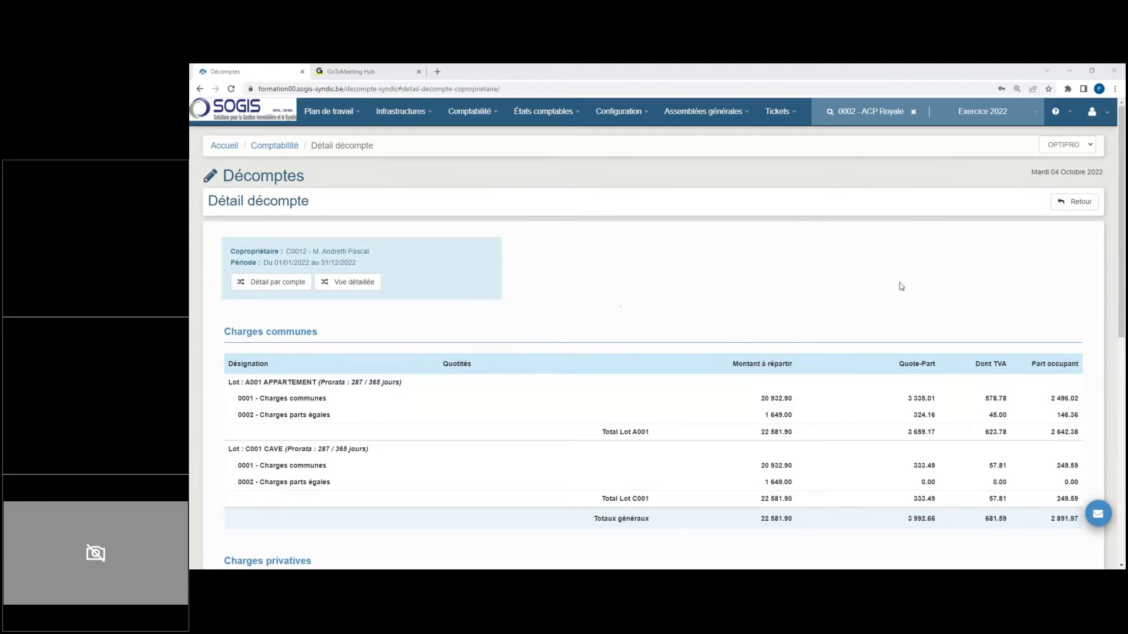
# Step: Go back to the statement list, list it by main lots and check the dependent lots of each co-owner
pyautogui.click(1074, 202)
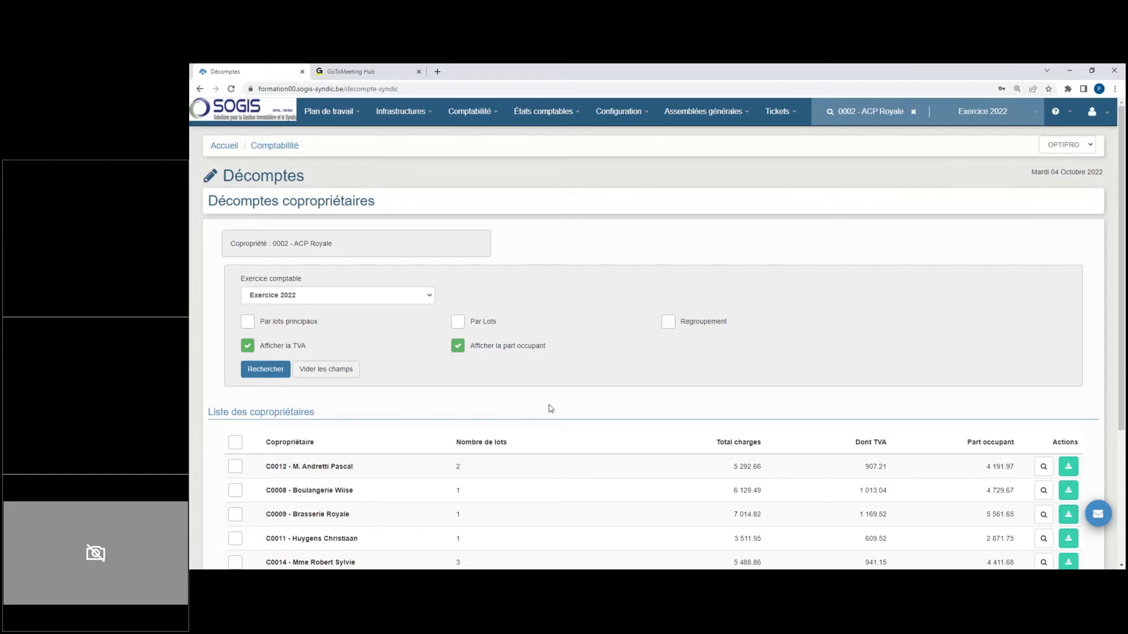
pyautogui.click(252, 321)
pyautogui.click(274, 373)
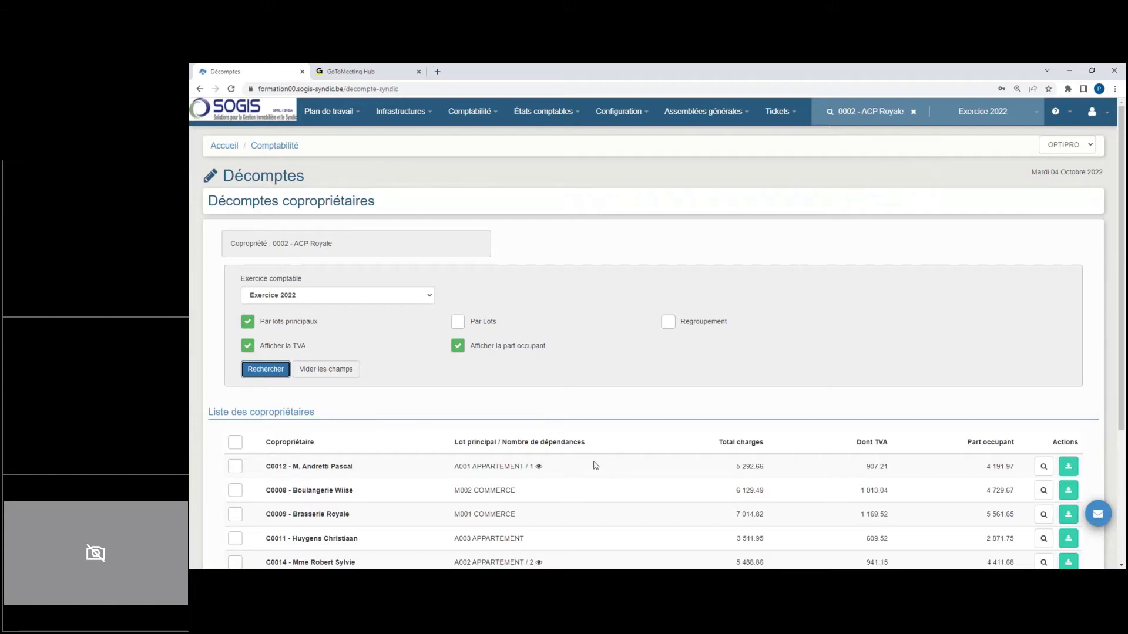
pyautogui.scroll(-3, 595, 465)
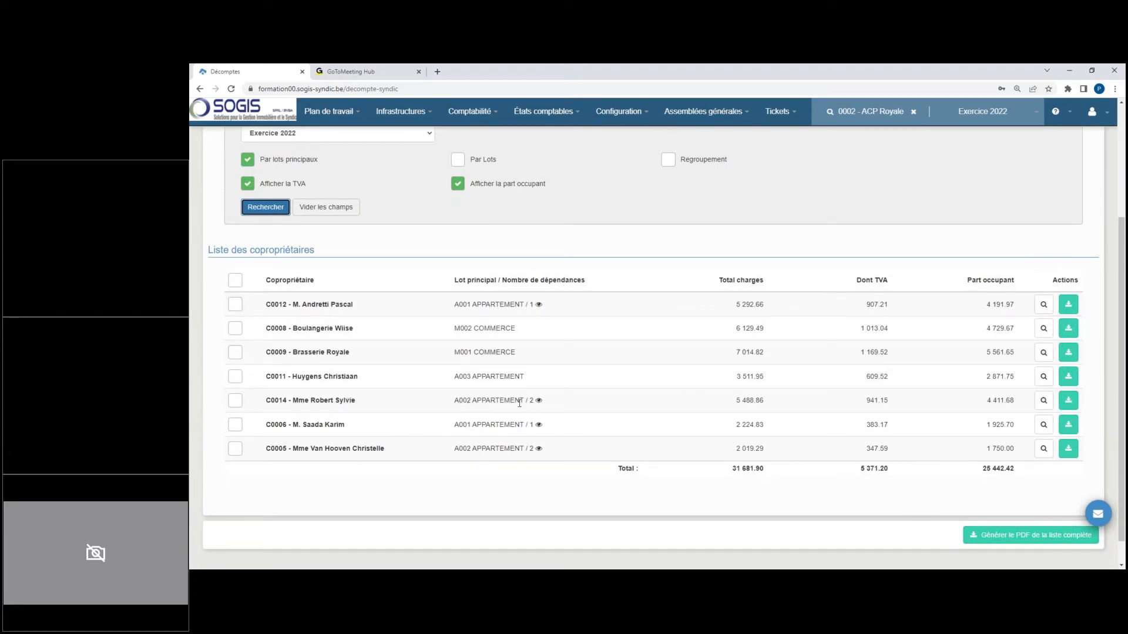
pyautogui.moveTo(538, 401)
# Step: List the statements by individual lot instead of by main lot and review each lot's charges
pyautogui.click(248, 162)
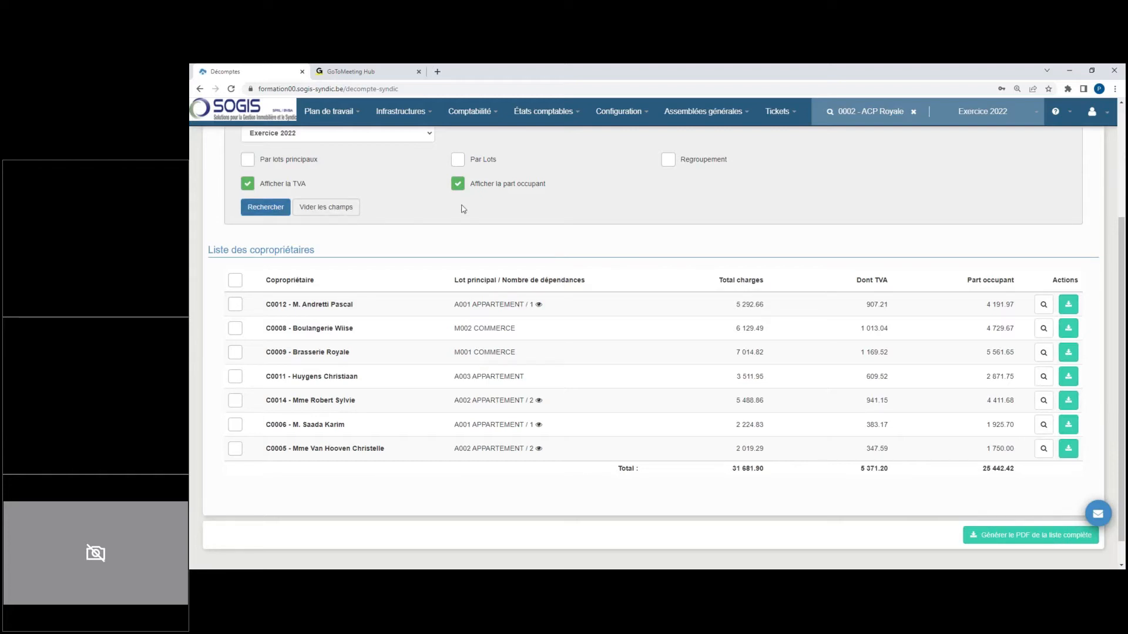
pyautogui.click(457, 159)
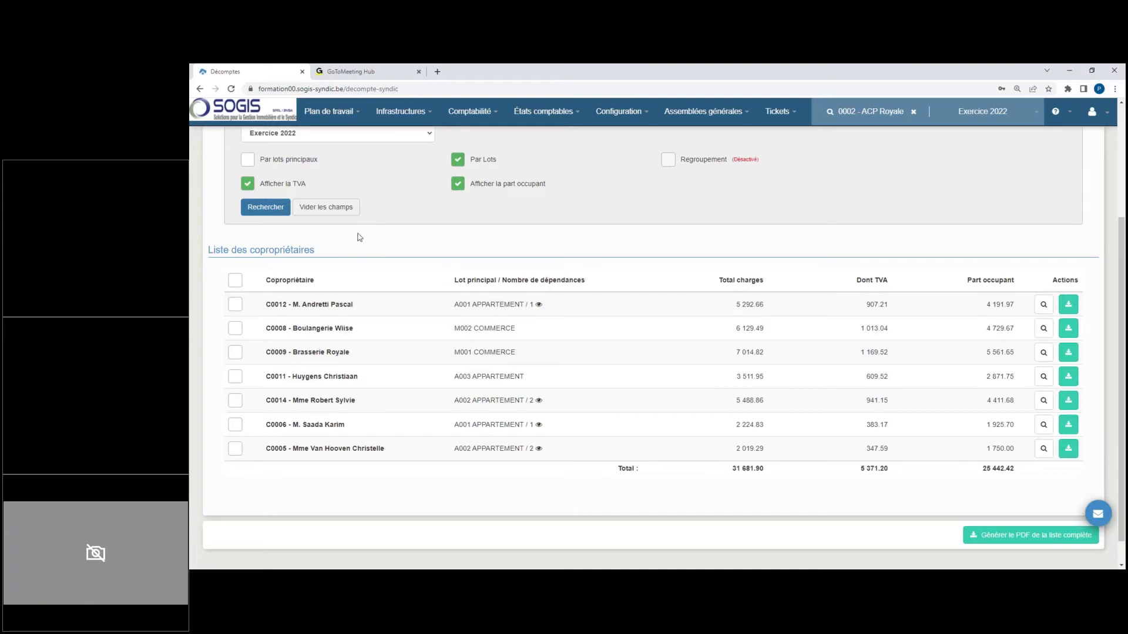
pyautogui.click(266, 210)
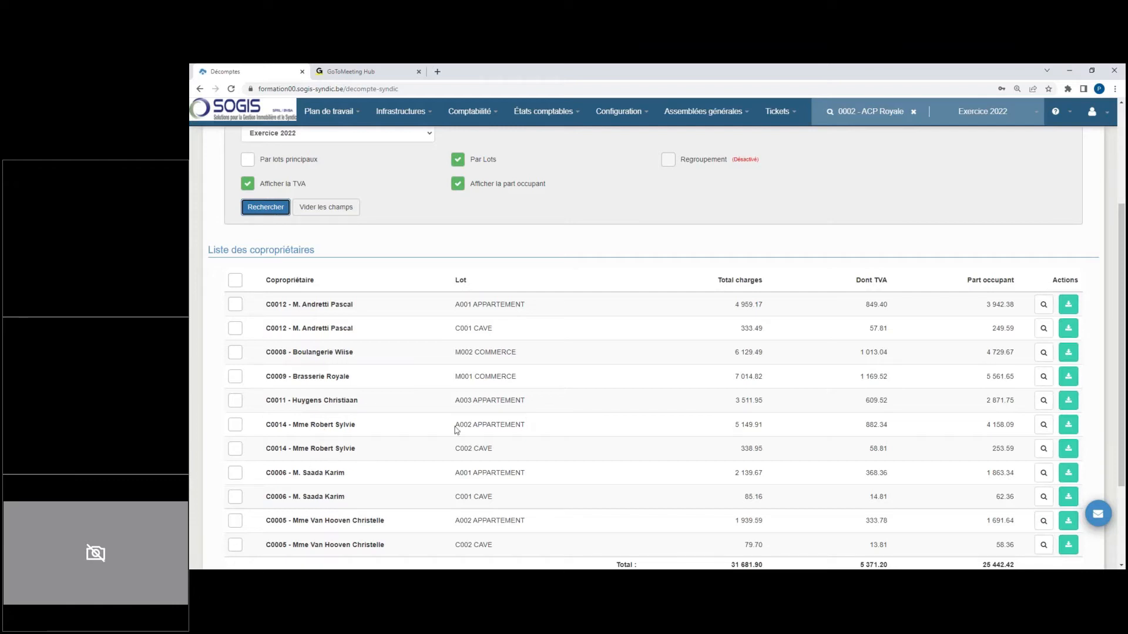
pyautogui.scroll(-3, 529, 464)
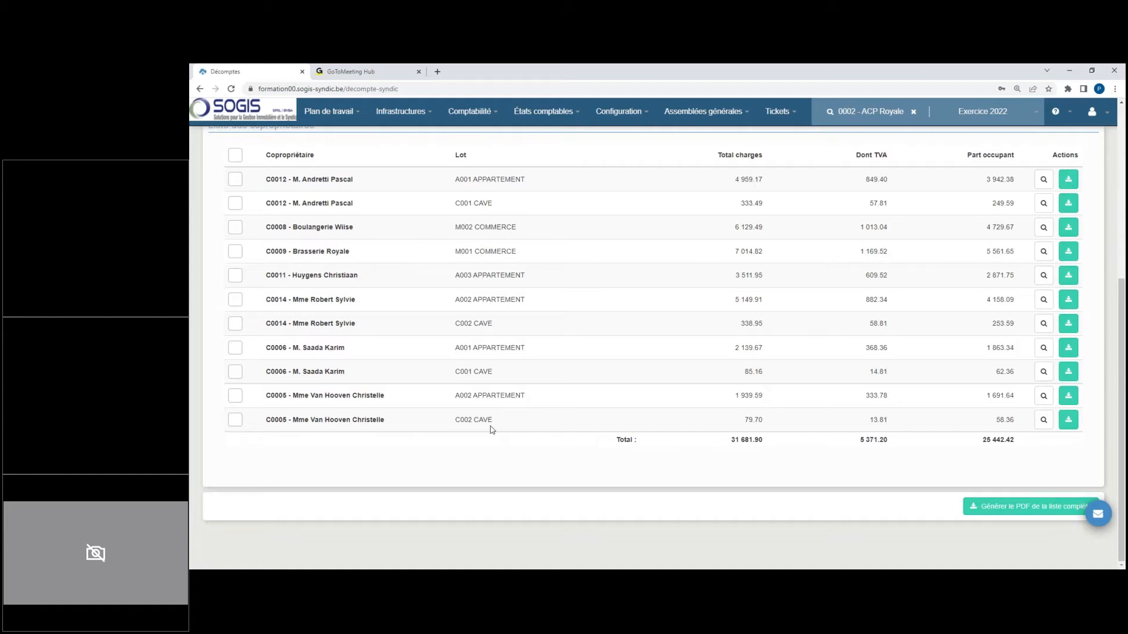
pyautogui.scroll(3, 501, 407)
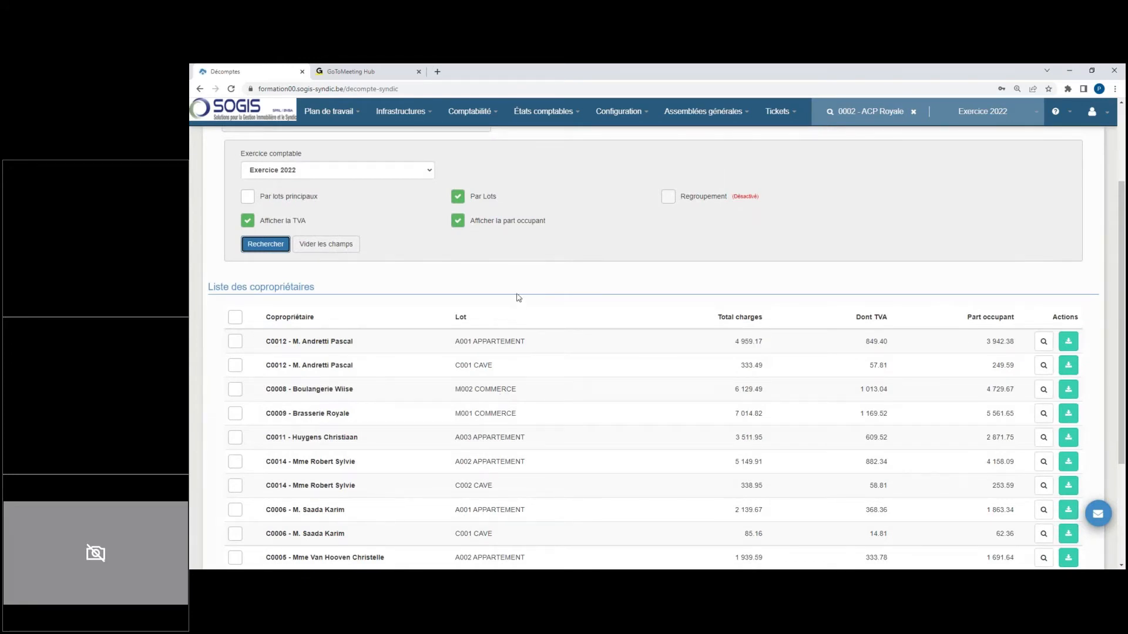
# Step: List the statements per co-owner without the lot split, and examine the per-lot totals in the first co-owner's statement
pyautogui.click(458, 197)
pyautogui.click(286, 243)
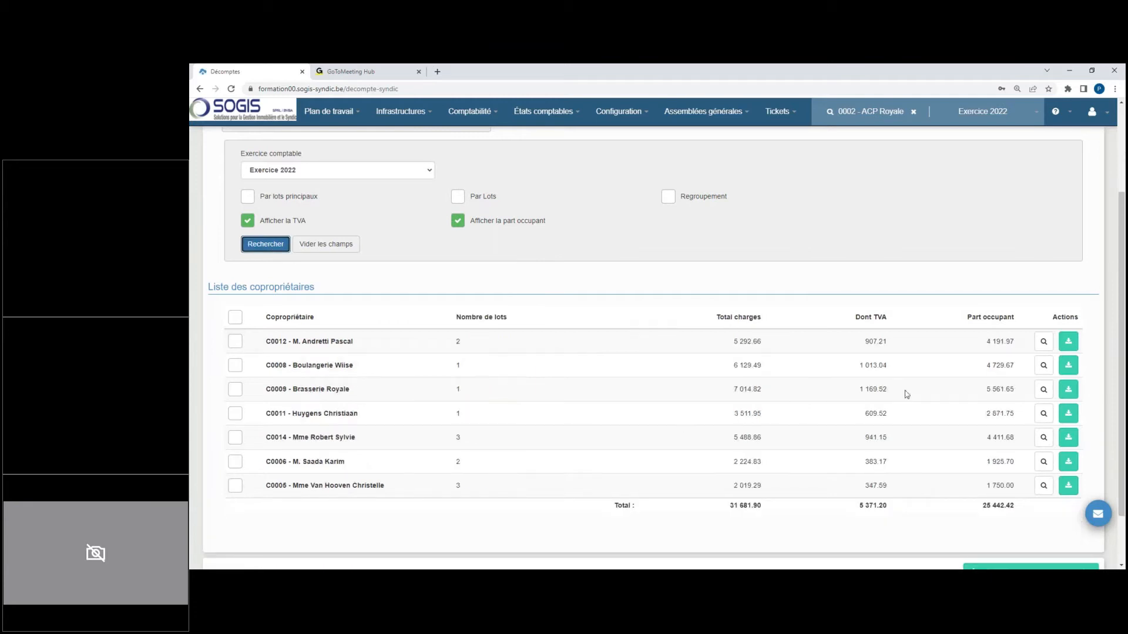
pyautogui.click(1042, 343)
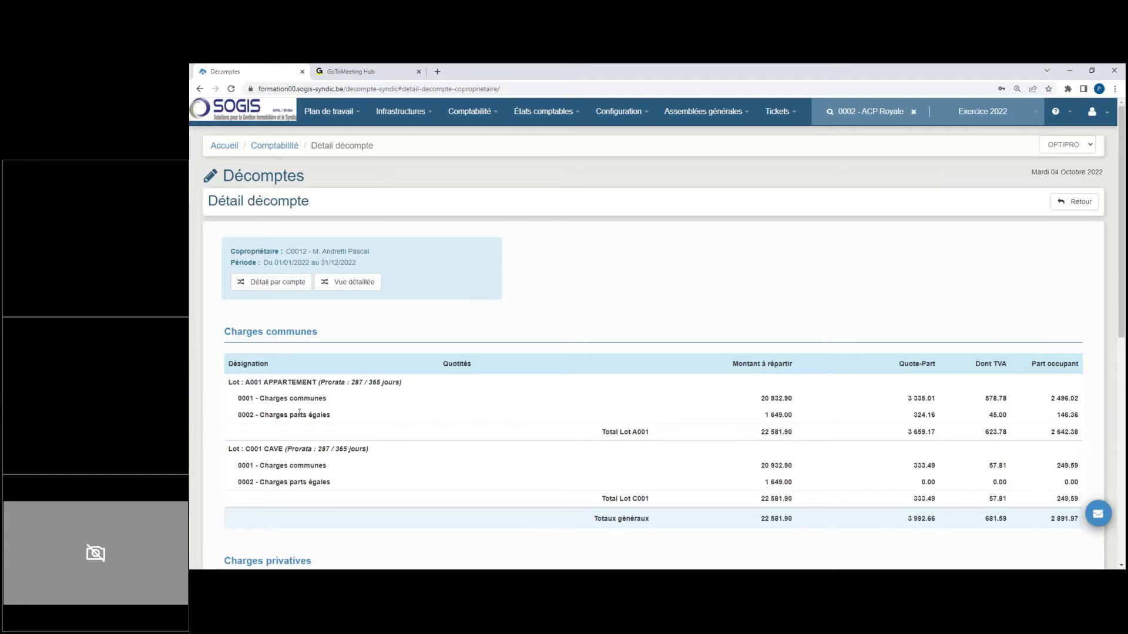
pyautogui.moveTo(229, 382); pyautogui.dragTo(383, 411)
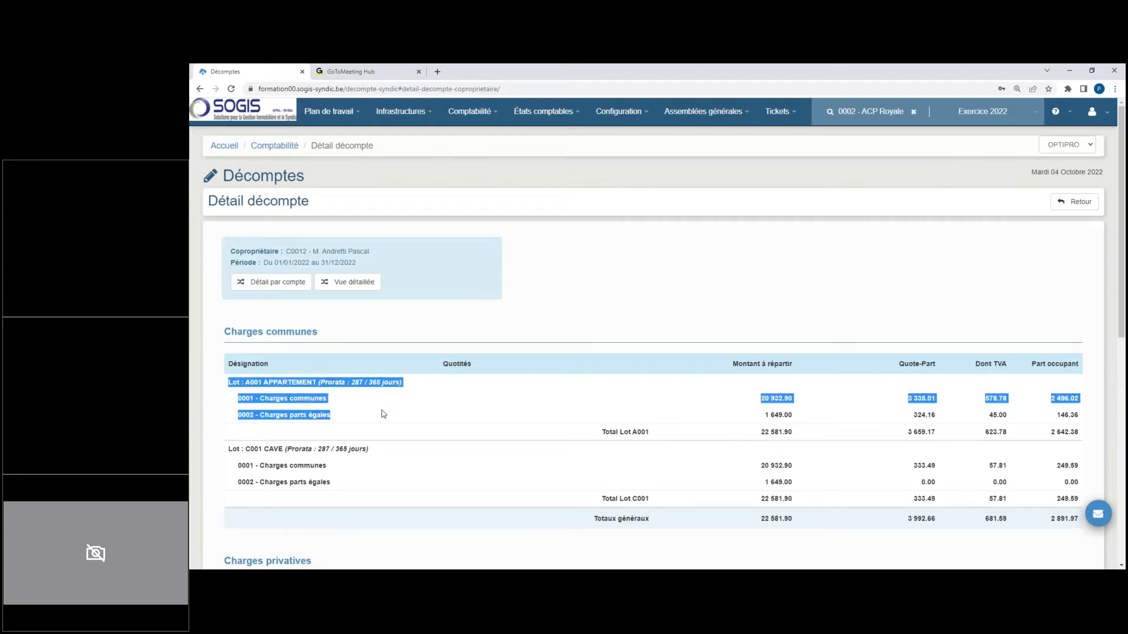
pyautogui.moveTo(761, 433); pyautogui.dragTo(811, 434)
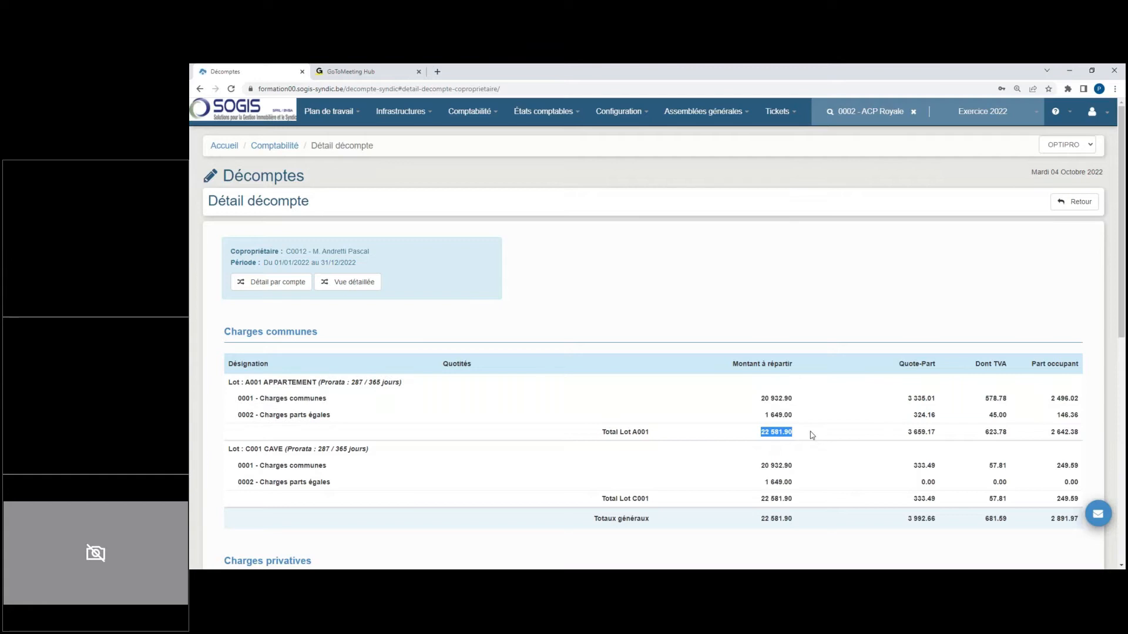
pyautogui.click(754, 500)
pyautogui.moveTo(754, 500); pyautogui.dragTo(790, 500)
pyautogui.moveTo(1049, 499); pyautogui.dragTo(1082, 499)
pyautogui.moveTo(1072, 433); pyautogui.dragTo(1078, 434)
# Step: Apply lot grouping to the statement list, and examine the lots concerned and their prorata in the first co-owner's statement
pyautogui.click(1075, 202)
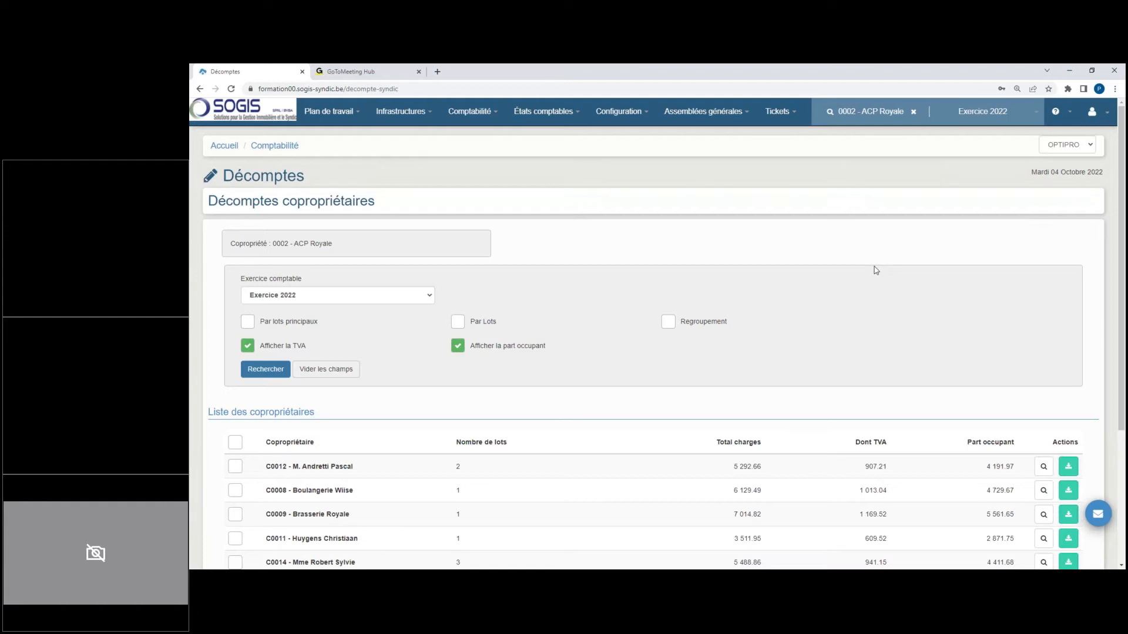
pyautogui.click(668, 322)
pyautogui.click(267, 370)
pyautogui.click(1043, 466)
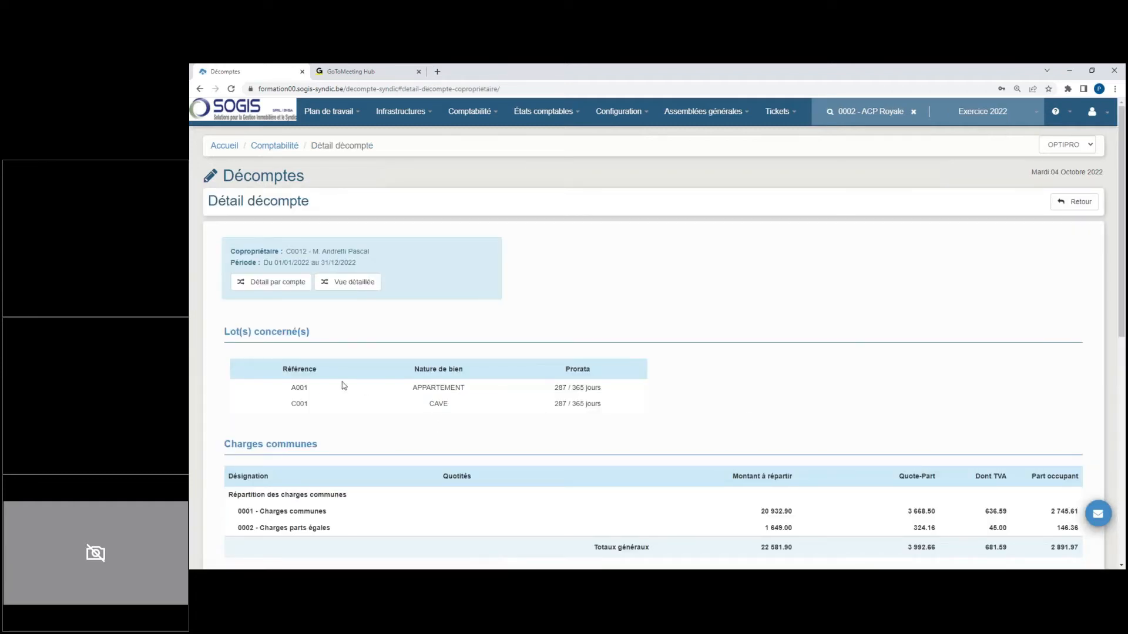
pyautogui.moveTo(292, 388); pyautogui.dragTo(607, 402)
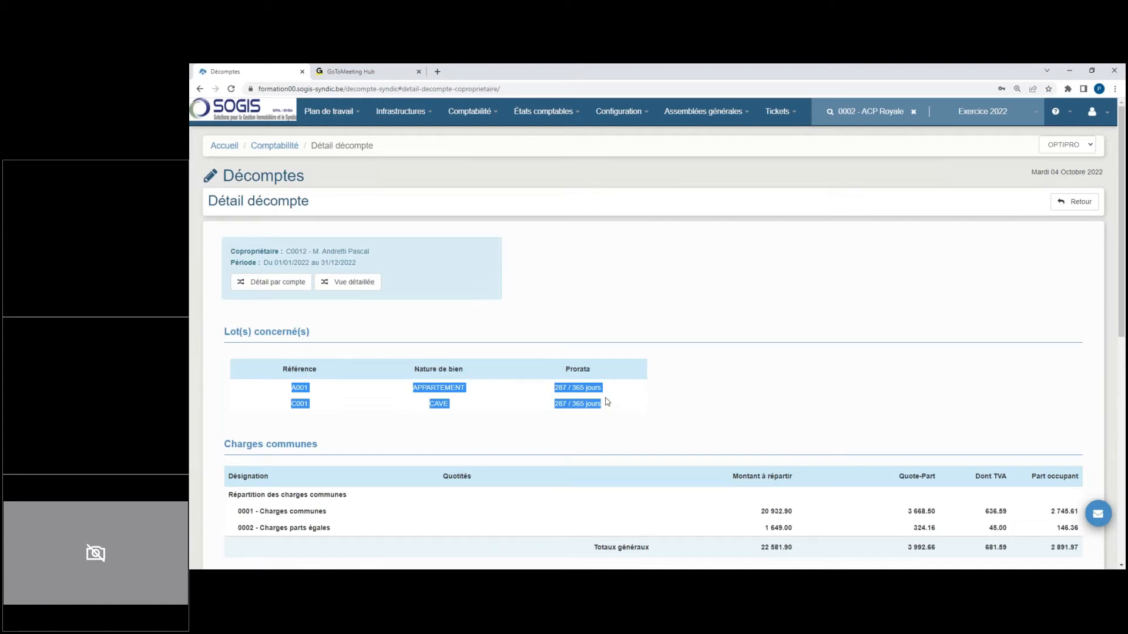
# Step: Examine the grouped statement while toggling between detailed and simple views and between detail by key and by account
pyautogui.scroll(-3, 599, 460)
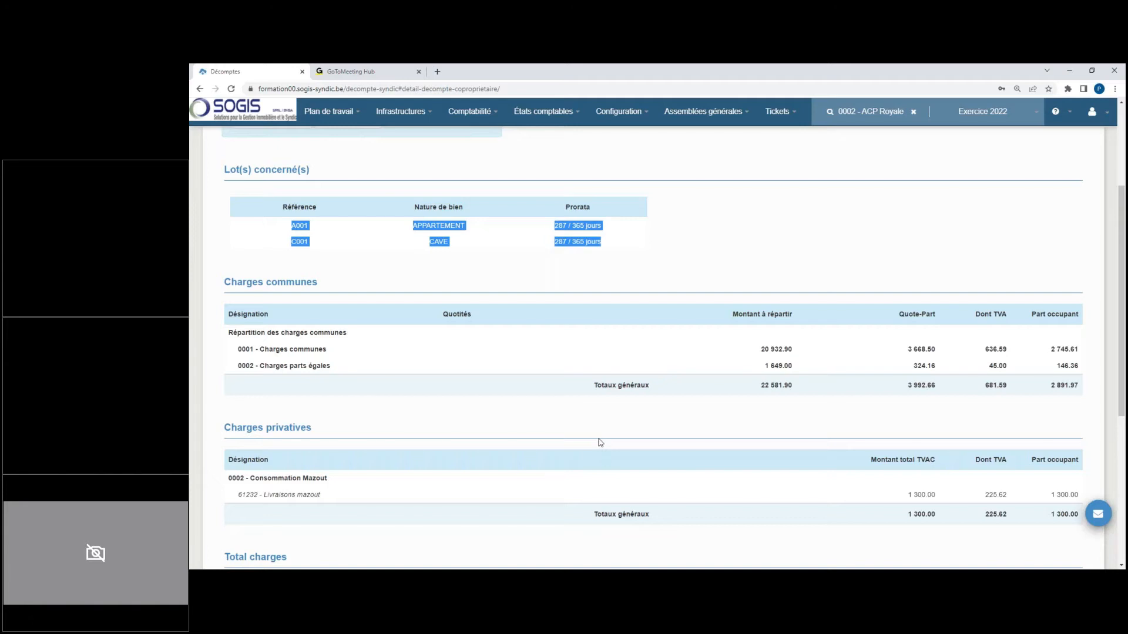
pyautogui.click(564, 405)
pyautogui.scroll(3, 458, 353)
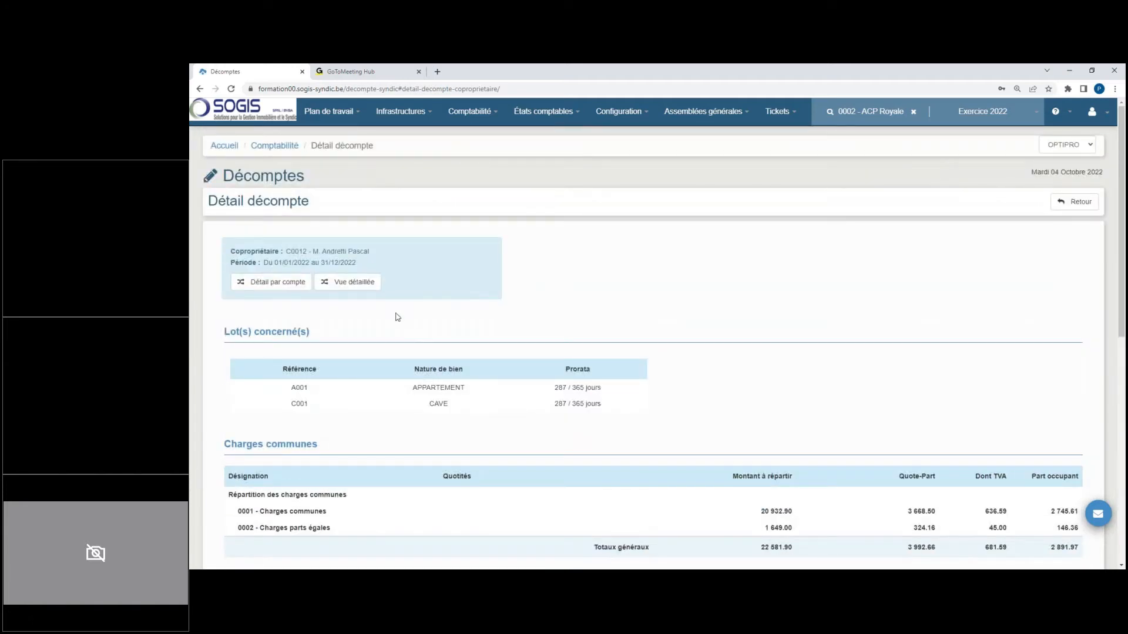
pyautogui.click(352, 282)
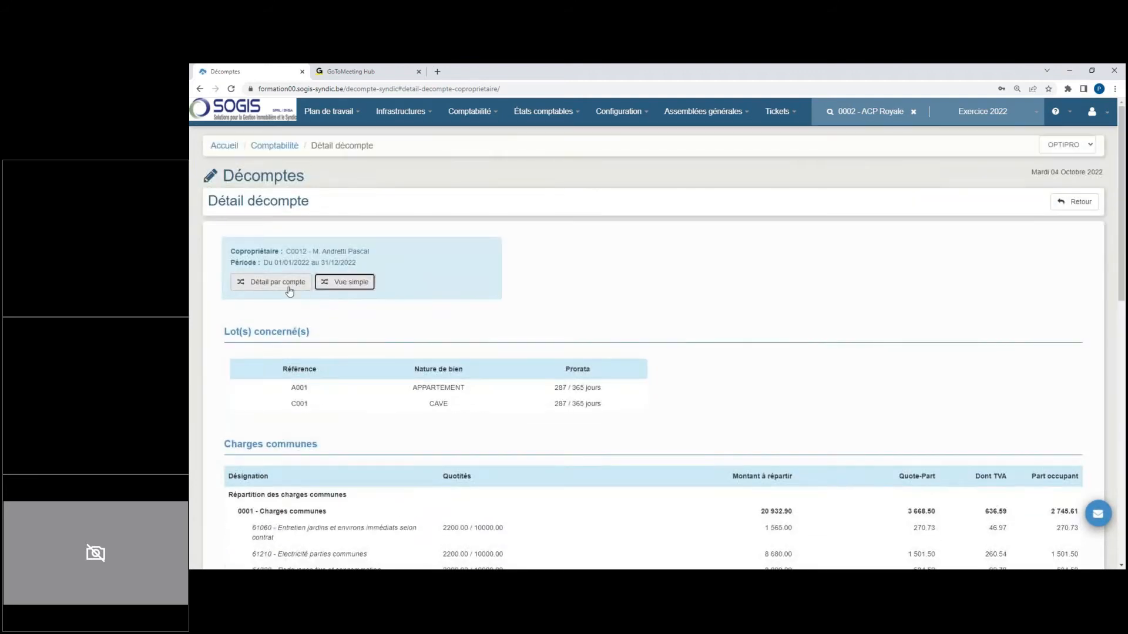
pyautogui.click(289, 285)
pyautogui.click(289, 288)
pyautogui.click(332, 283)
# Step: Review the common charges, private charges, total charges and VAT breakdown in the simple view of the grouped statement
pyautogui.scroll(-3, 522, 333)
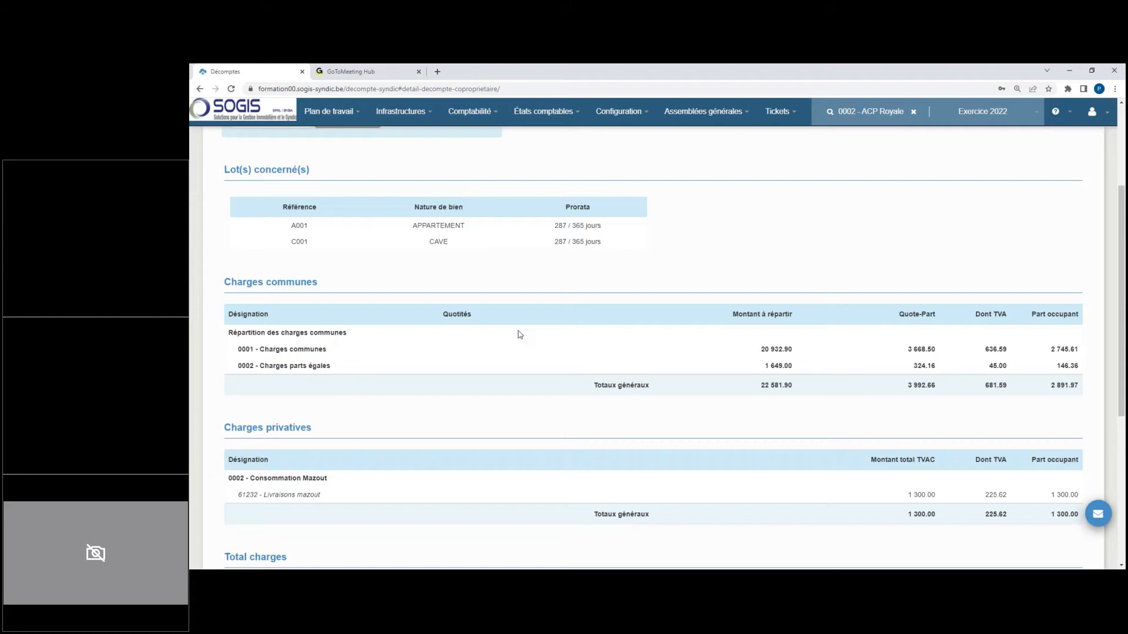
pyautogui.scroll(-3, 523, 317)
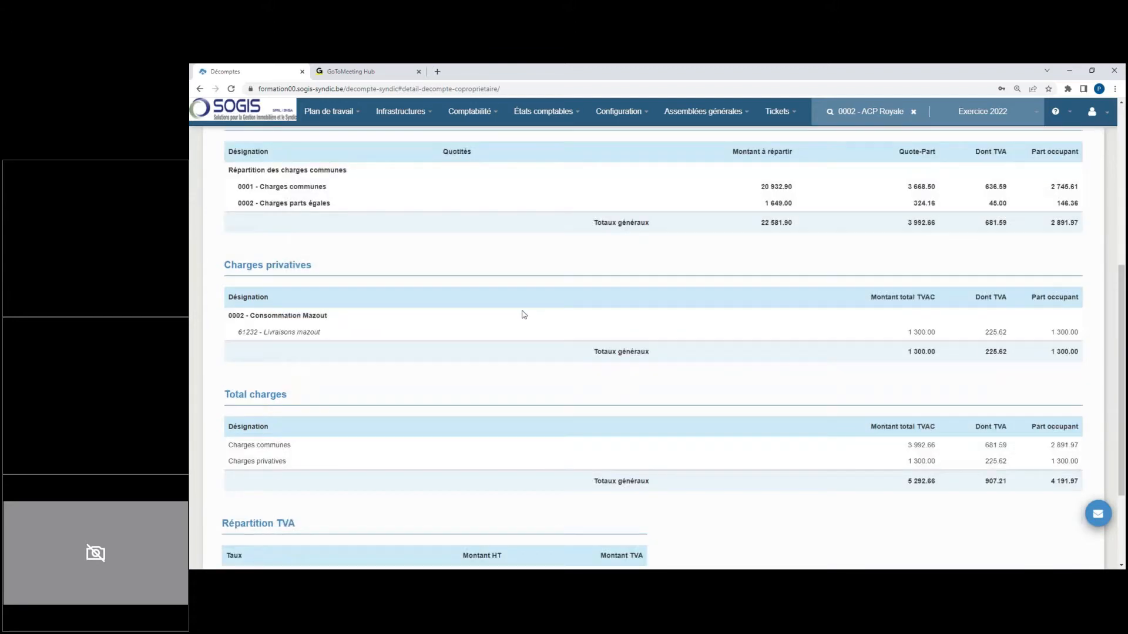
pyautogui.scroll(-3, 524, 314)
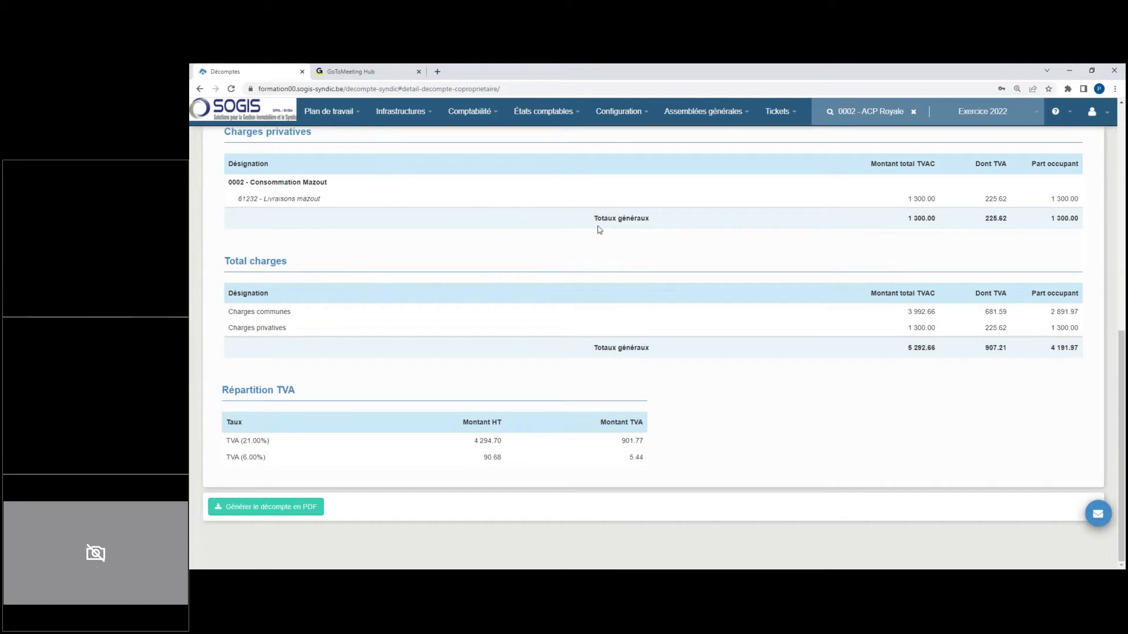
pyautogui.scroll(5, 606, 232)
pyautogui.scroll(3, 606, 232)
# Step: Return to the co-owner statement list and refresh it without grouping and without VAT, keeping the occupant share displayed
pyautogui.click(1086, 202)
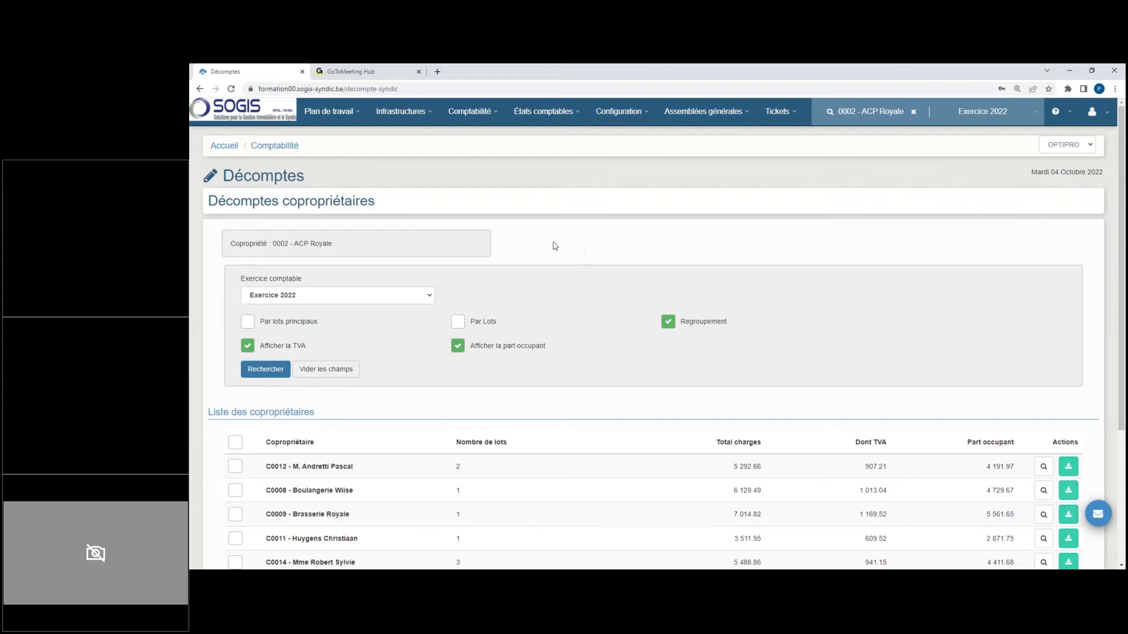
pyautogui.click(668, 321)
pyautogui.click(289, 371)
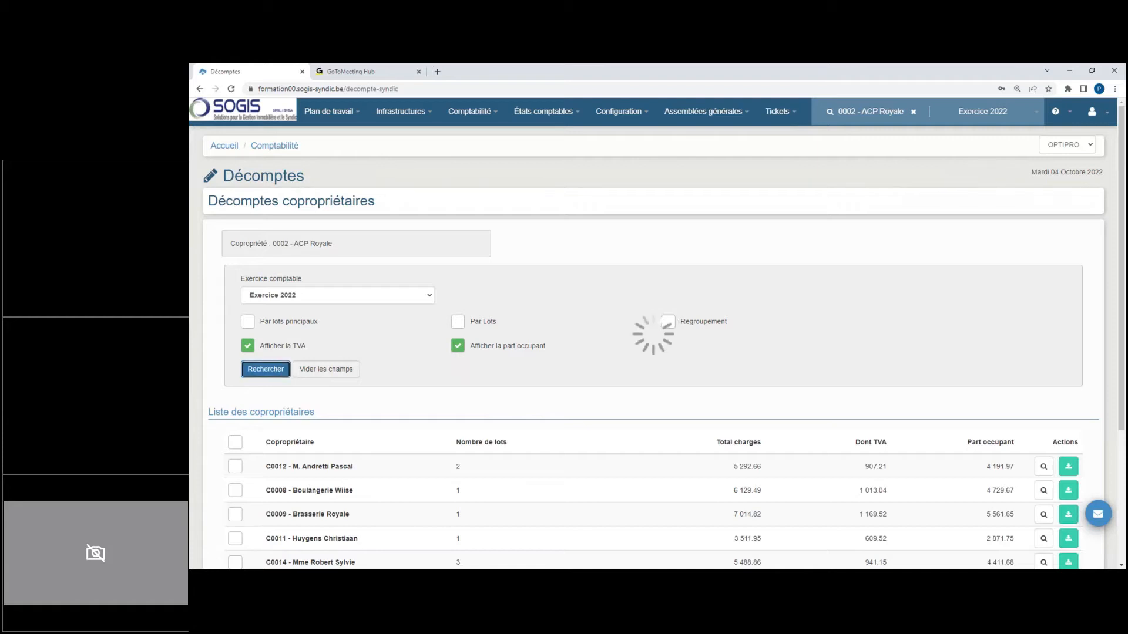
pyautogui.click(247, 345)
pyautogui.click(265, 379)
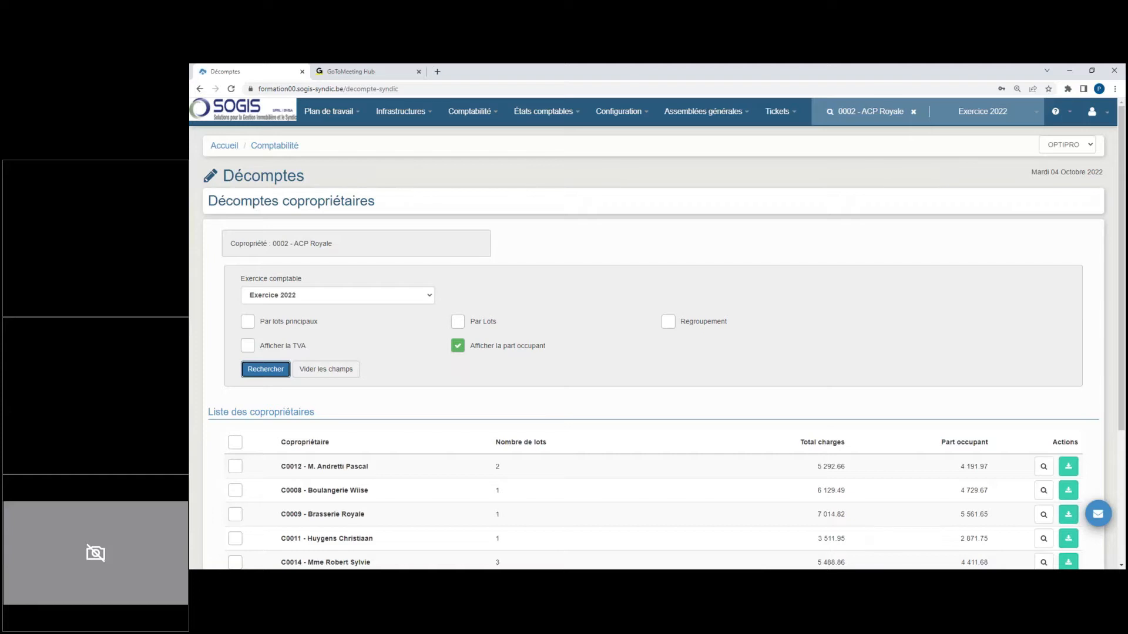
pyautogui.click(942, 148)
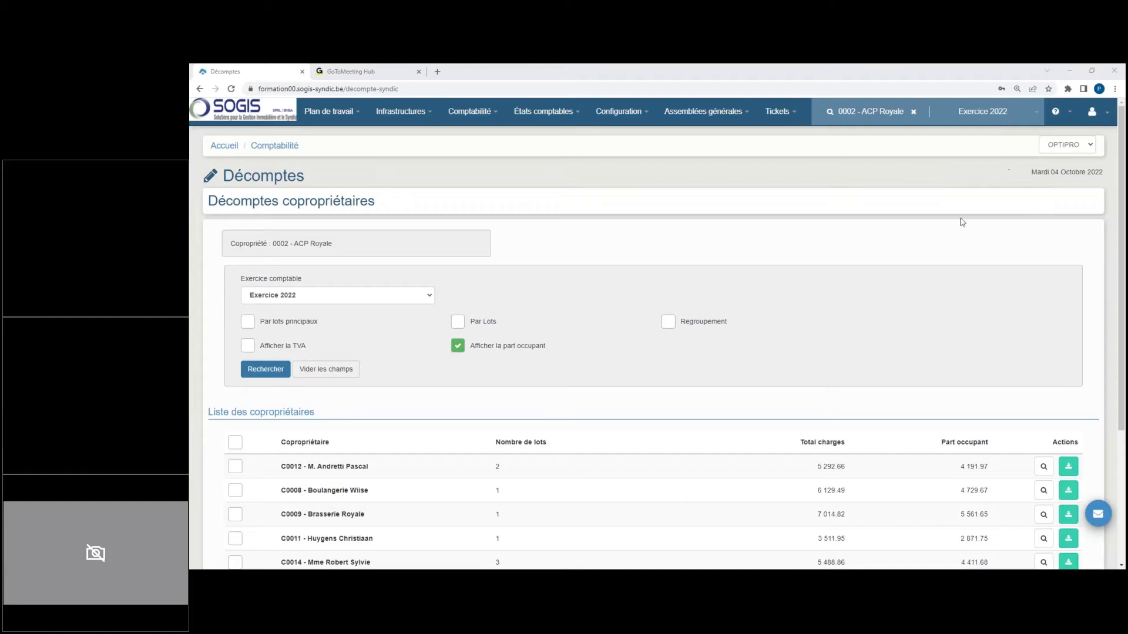
# Step: Review each co-owner's total charges and occupant share in the list, leaving the VAT display off
pyautogui.scroll(-1, 729, 361)
pyautogui.scroll(-3, 729, 361)
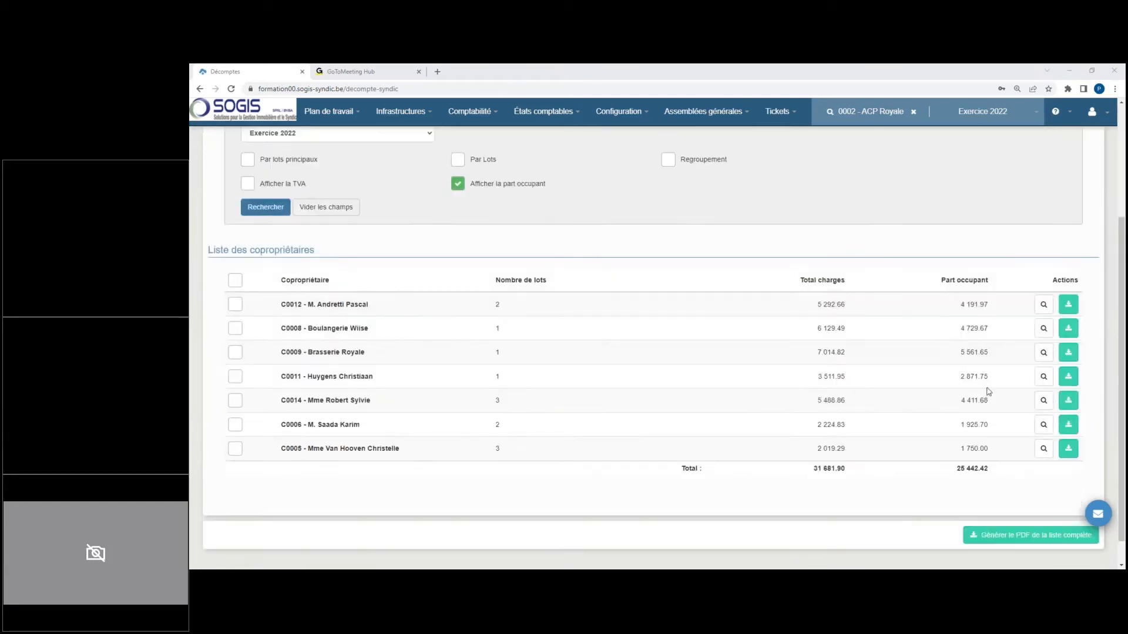
pyautogui.scroll(3, 836, 352)
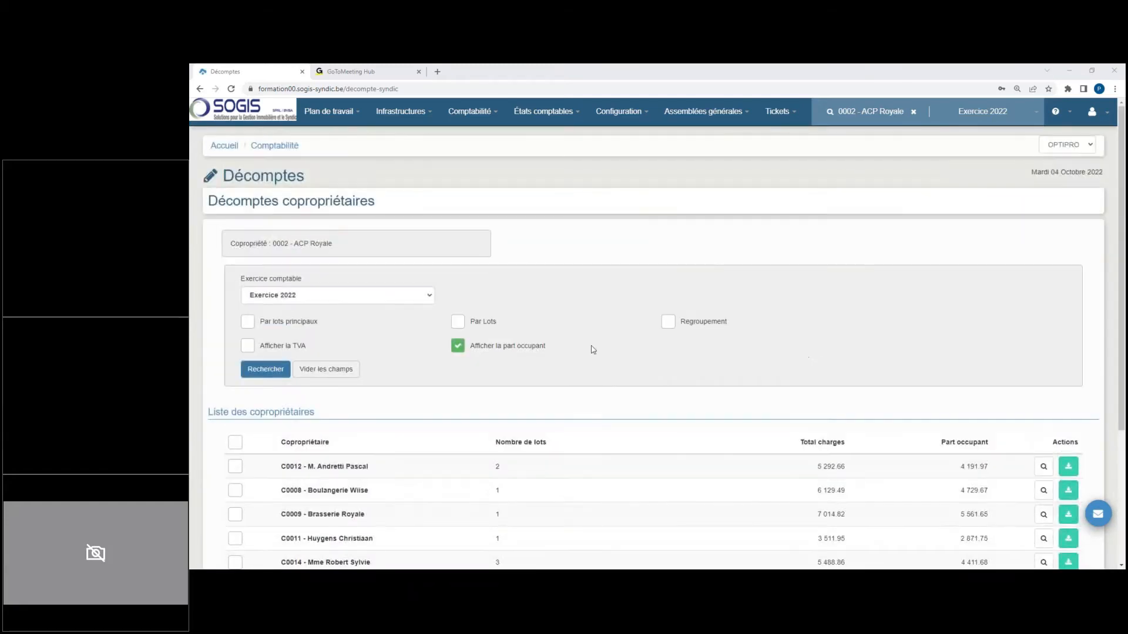
pyautogui.click(246, 346)
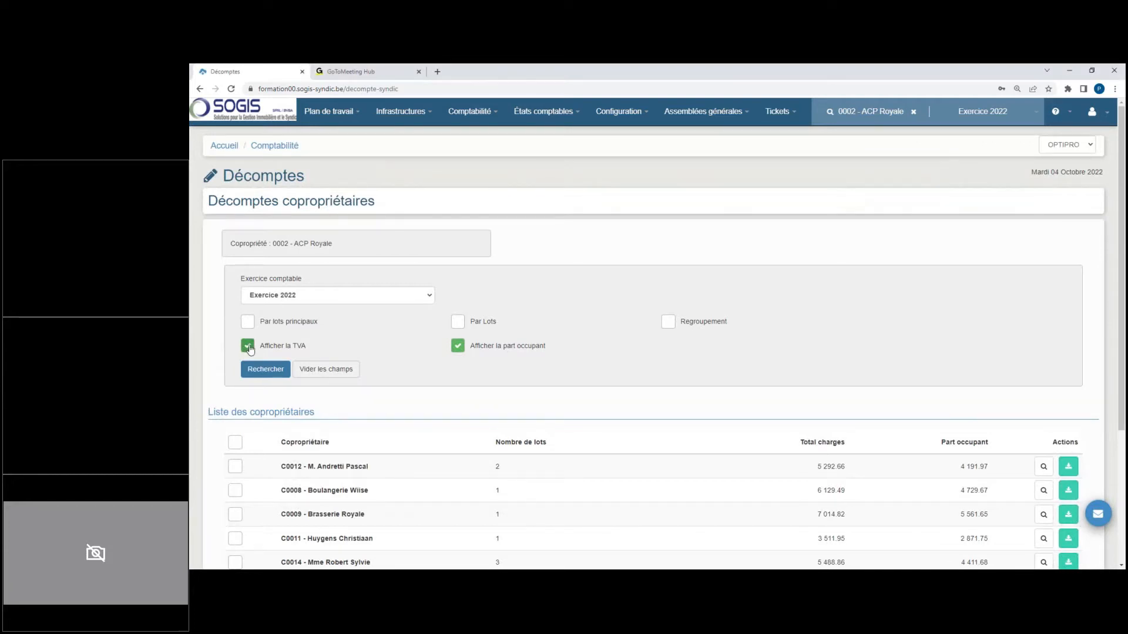
pyautogui.click(249, 349)
# Step: Select all co-owners in the list and generate their PDF statements with detail by key and the detailed view turned off
pyautogui.scroll(-3, 282, 368)
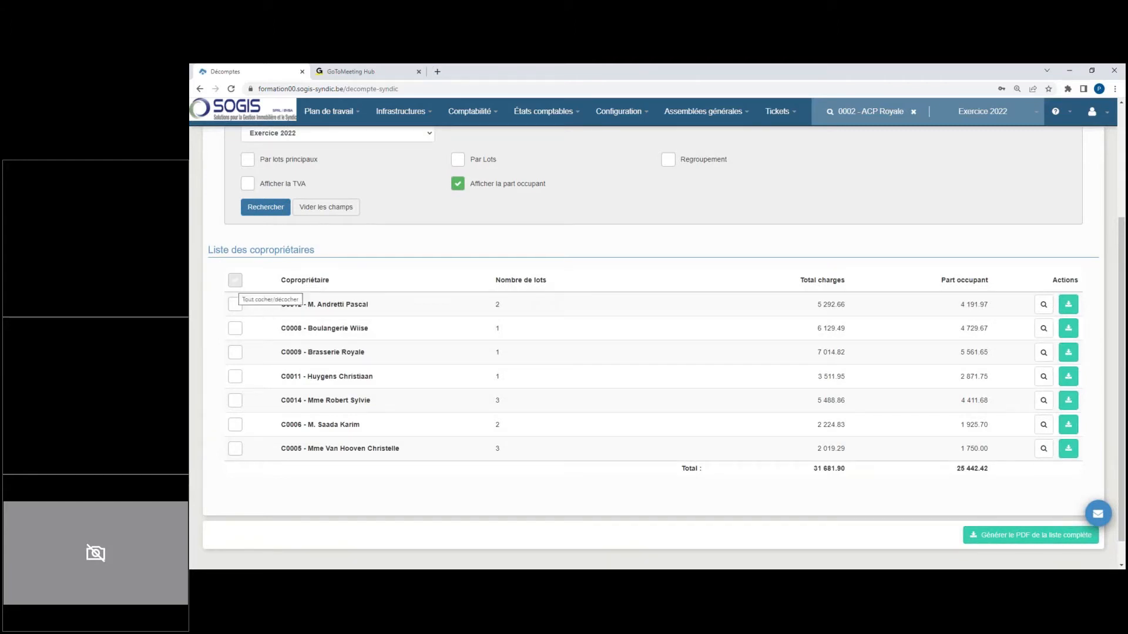
pyautogui.click(235, 280)
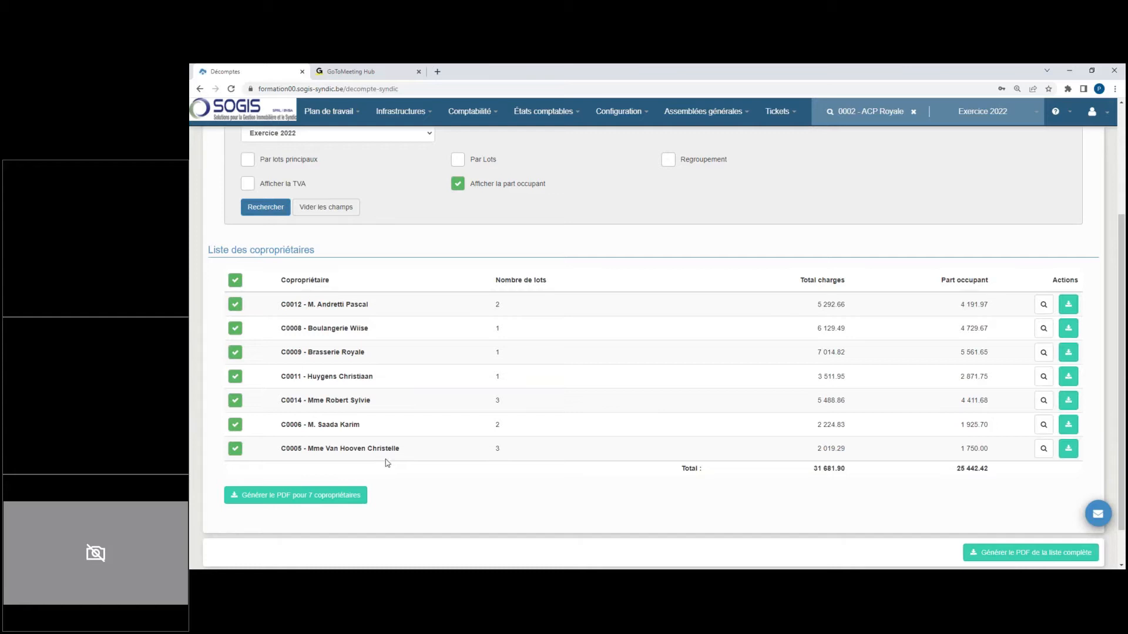
pyautogui.click(332, 504)
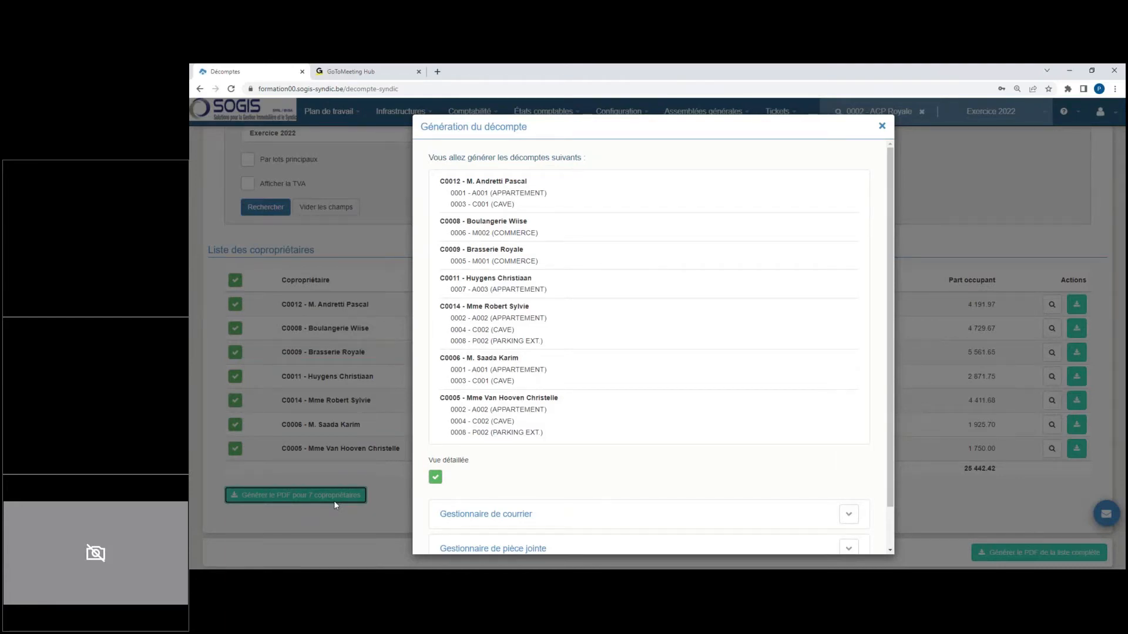
pyautogui.scroll(-2, 475, 420)
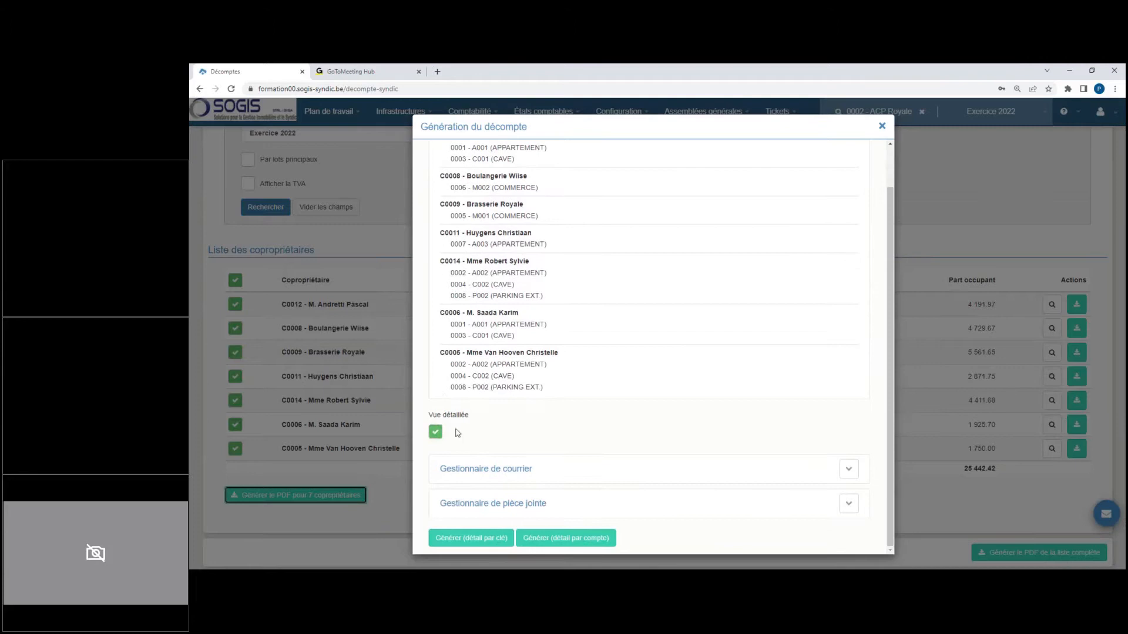
pyautogui.click(436, 432)
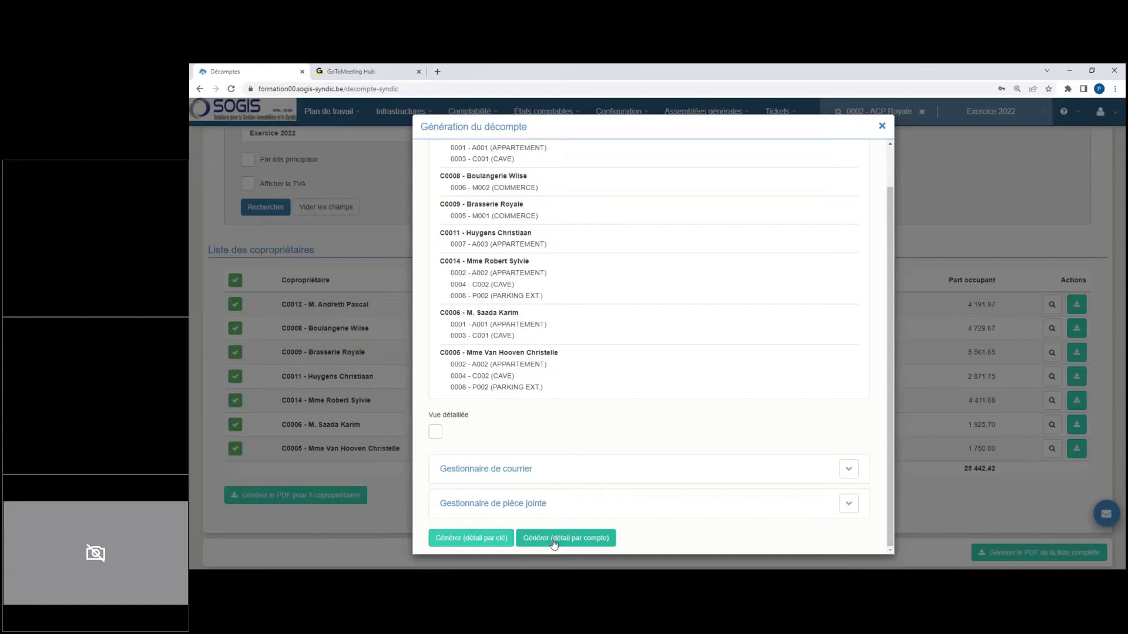
pyautogui.click(484, 539)
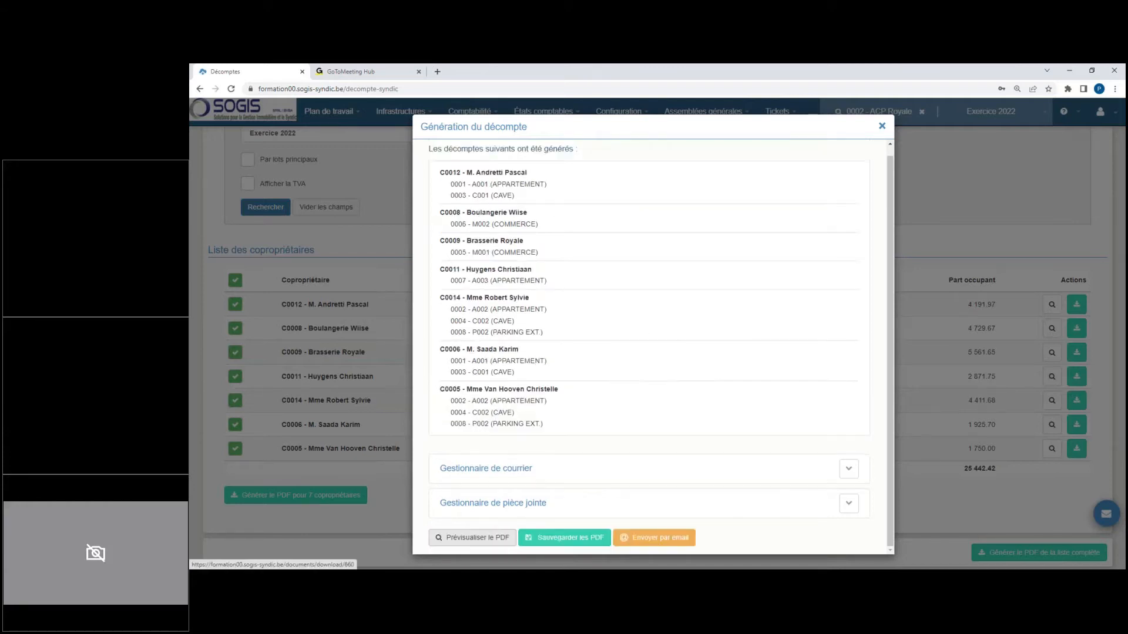
# Step: Preview the generated PDF statements, look through the co-owners' pages, and close the preview and the generation dialog
pyautogui.click(472, 537)
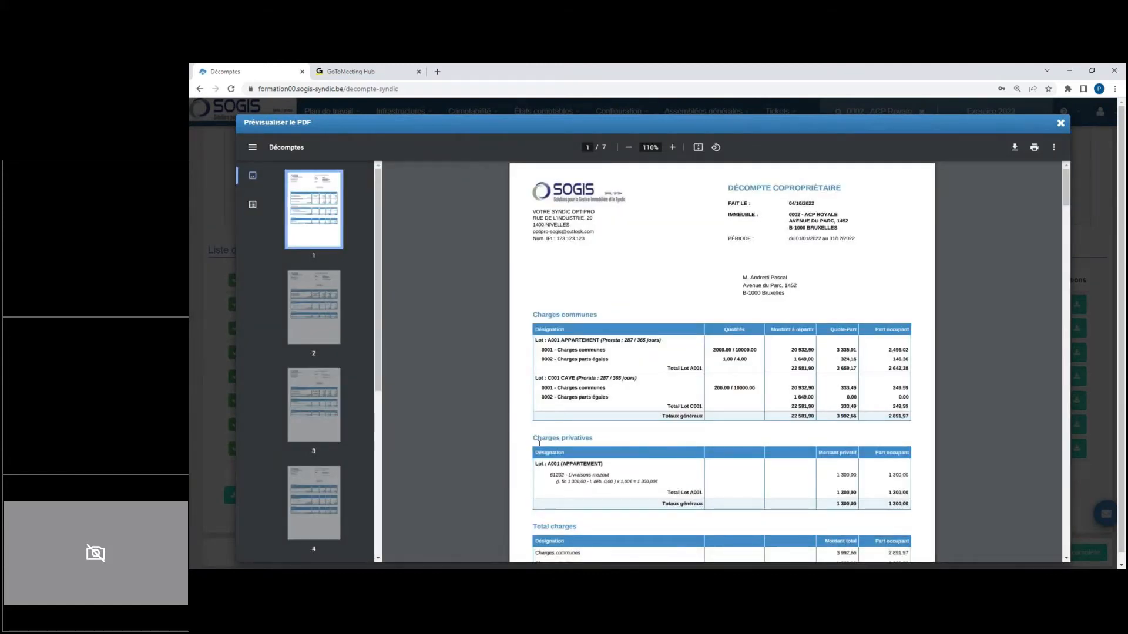
pyautogui.scroll(-8, 549, 427)
pyautogui.scroll(-10, 548, 430)
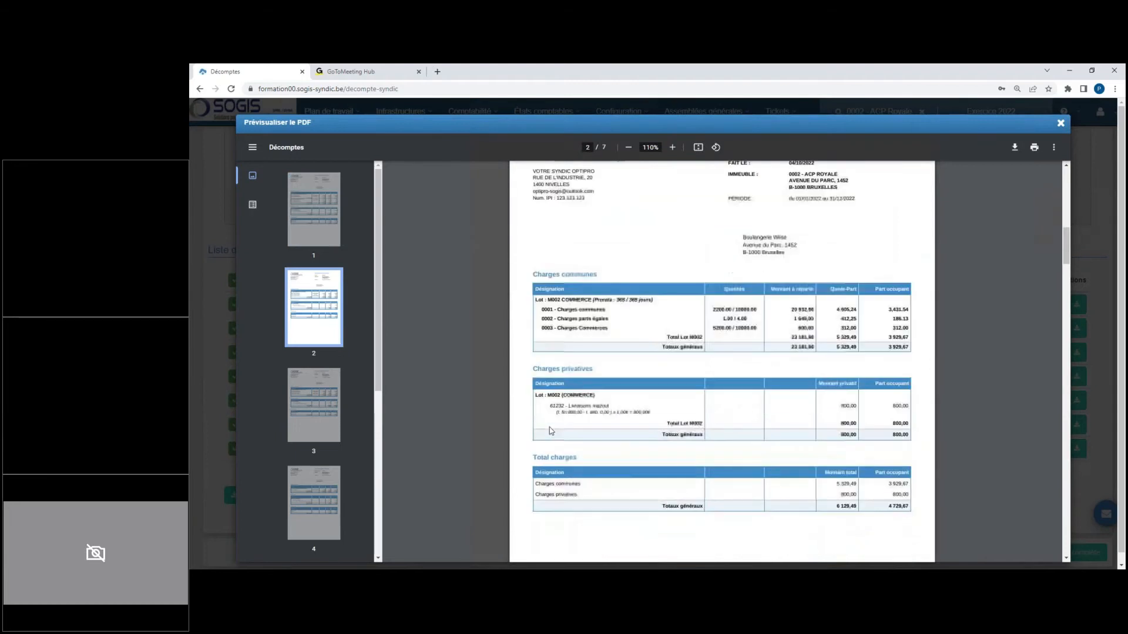
pyautogui.scroll(-10, 549, 431)
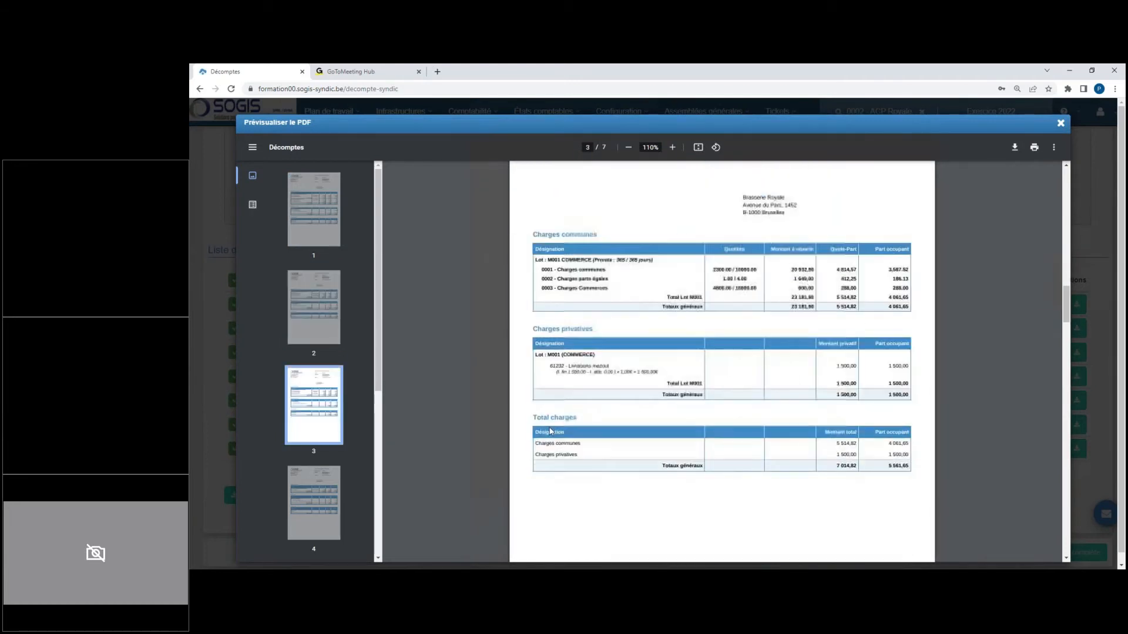
pyautogui.scroll(-10, 550, 430)
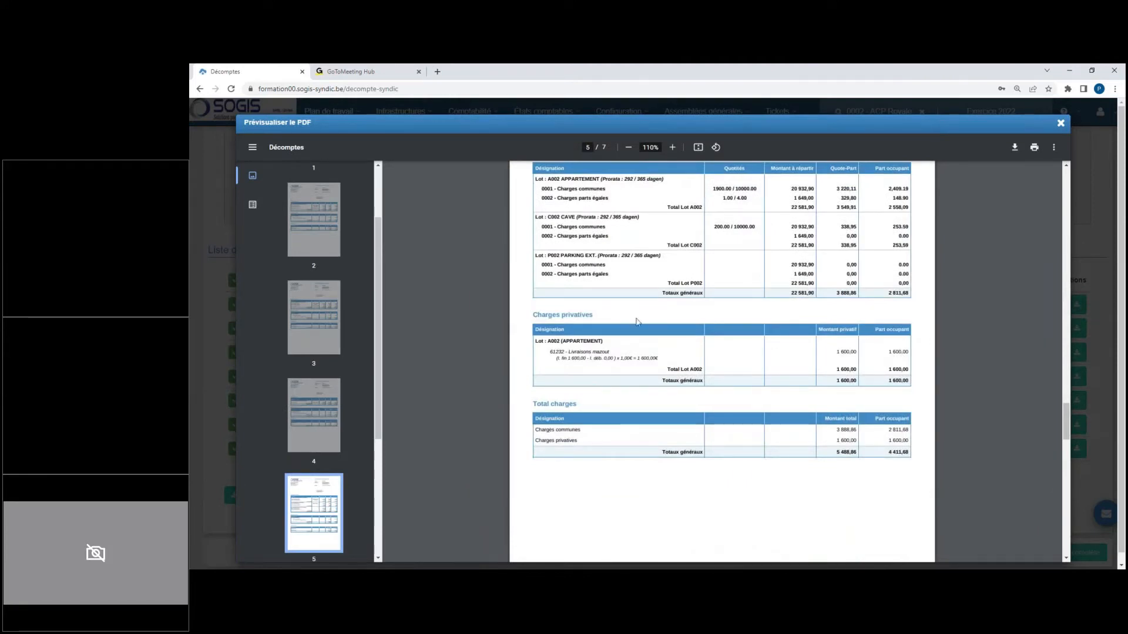
pyautogui.click(1061, 124)
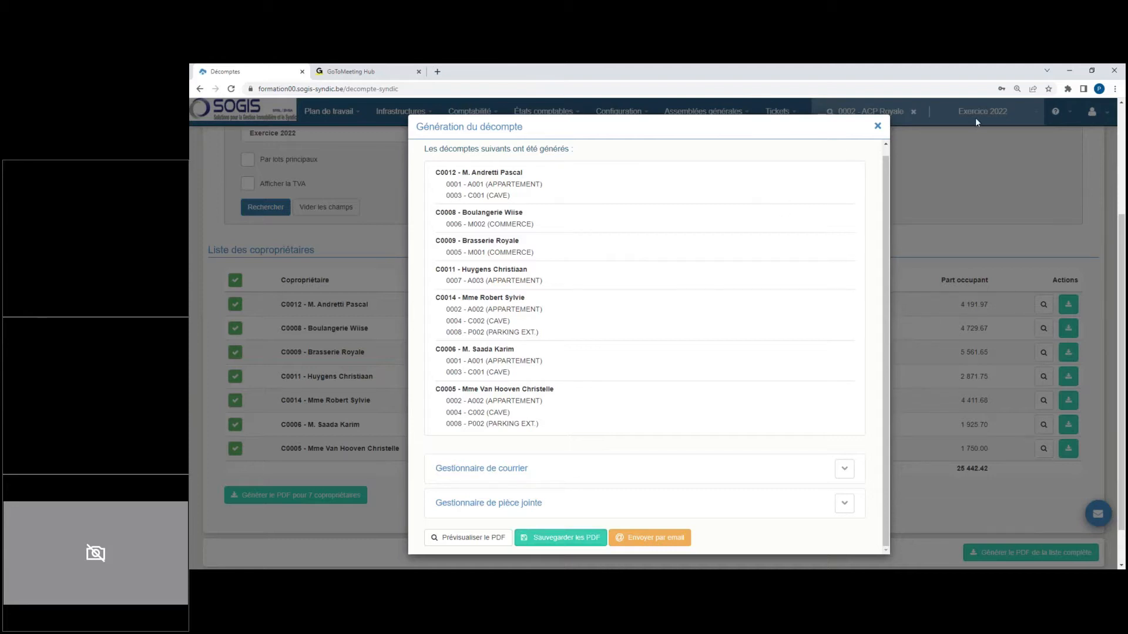
pyautogui.click(878, 126)
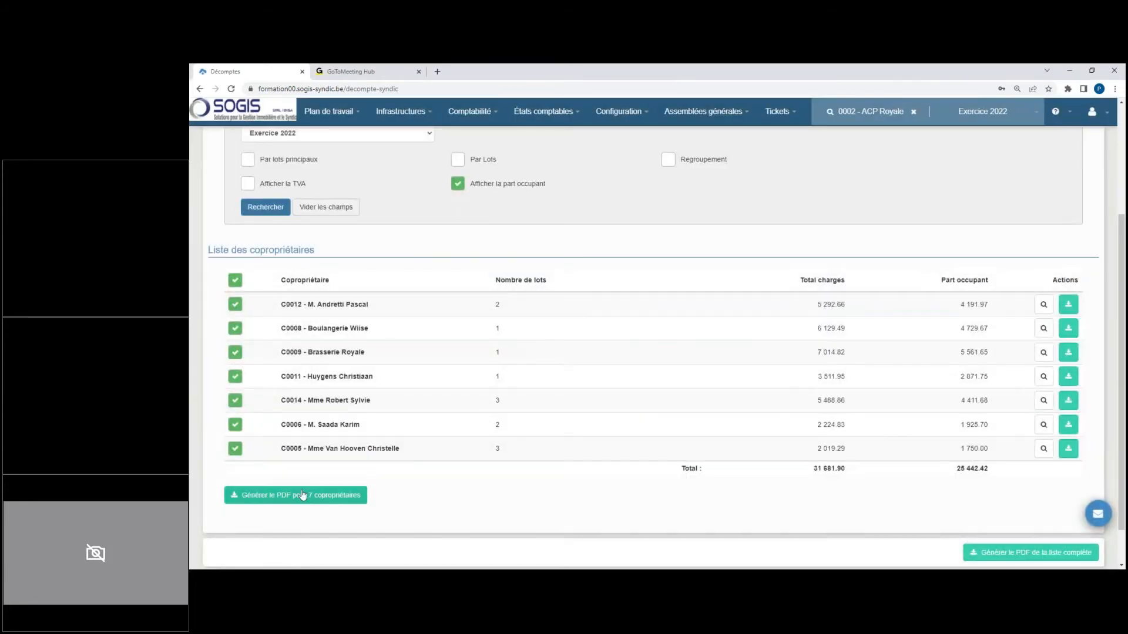
# Step: Generate the PDF statements for the 7 selected co-owners again, in detailed view with detail by key
pyautogui.click(302, 495)
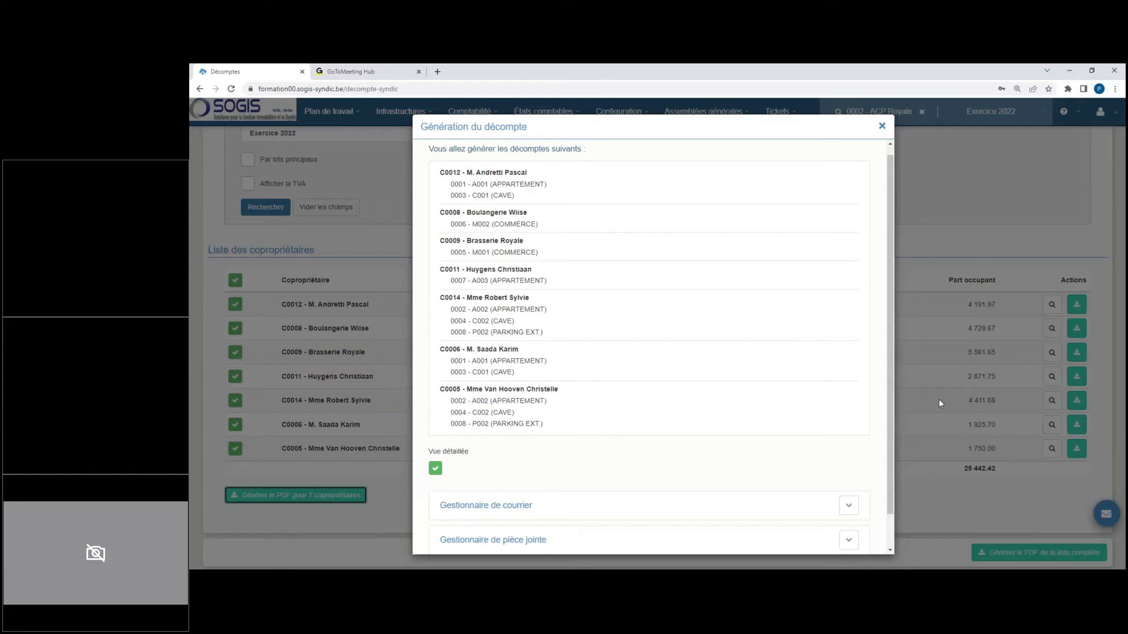
pyautogui.scroll(-2, 623, 374)
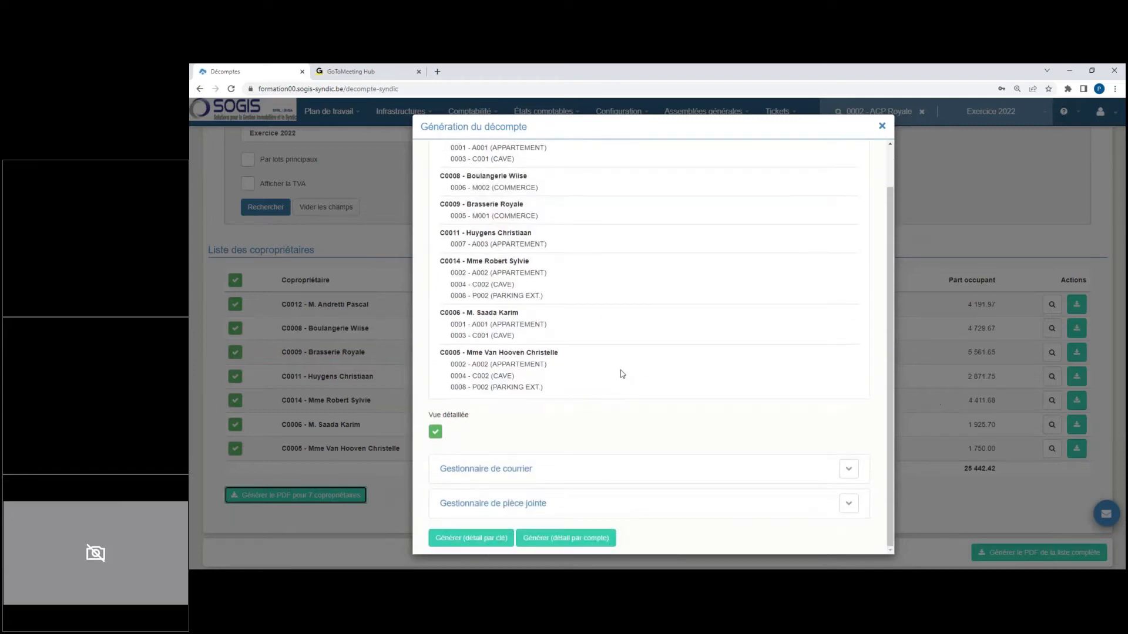
pyautogui.click(501, 539)
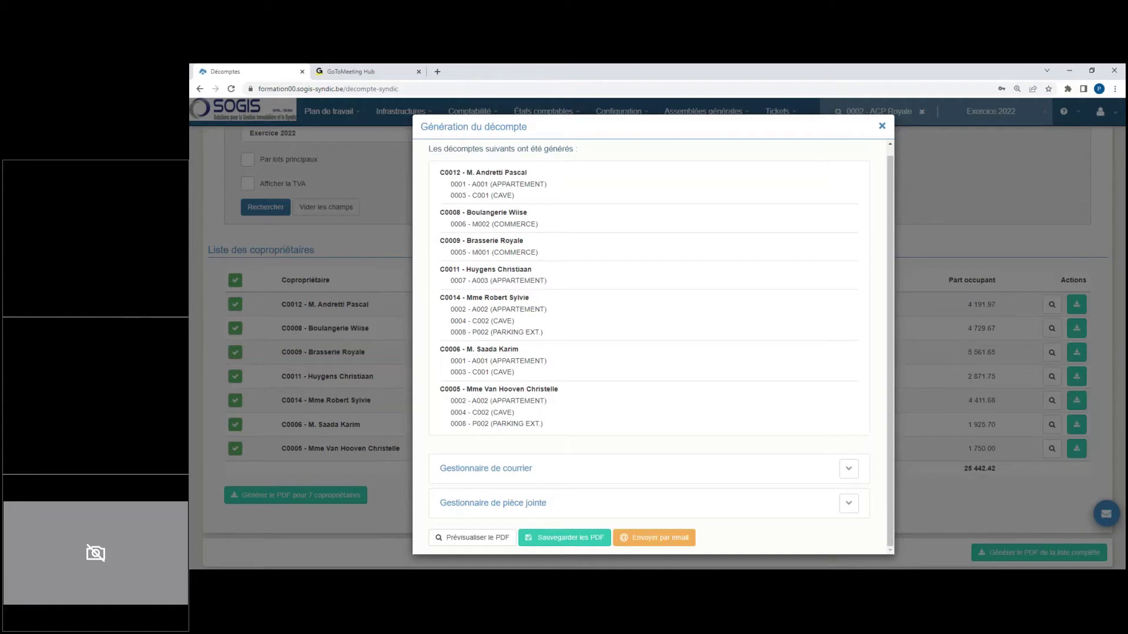
# Step: Start sending the statements by email, with the only co-owner who has an email address as recipient, and proceed to the email content
pyautogui.click(670, 541)
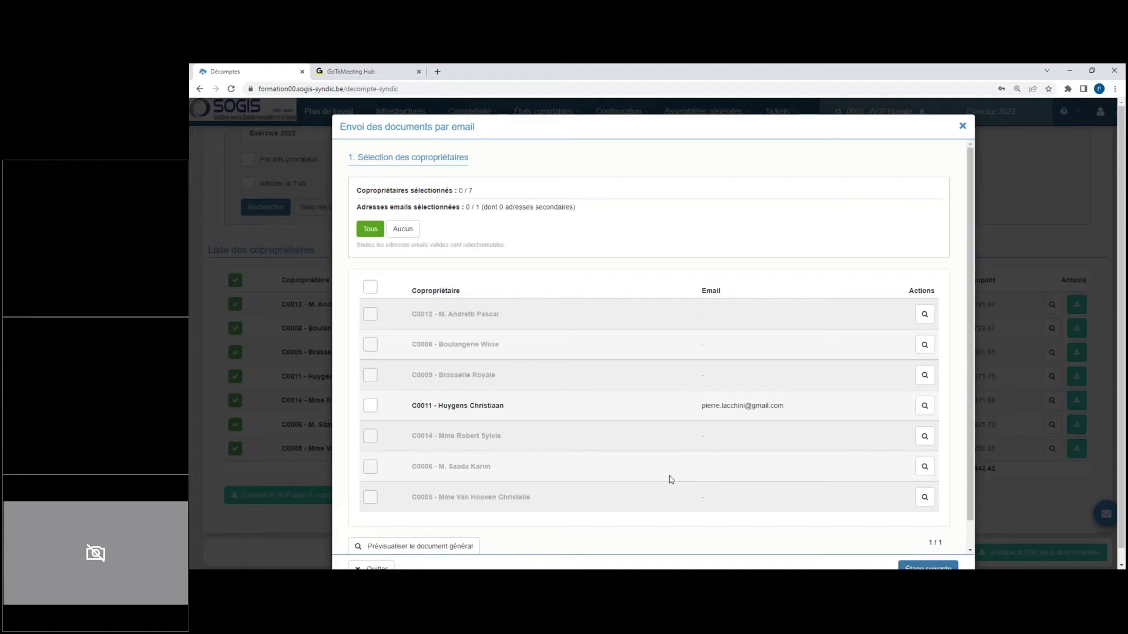
pyautogui.click(371, 409)
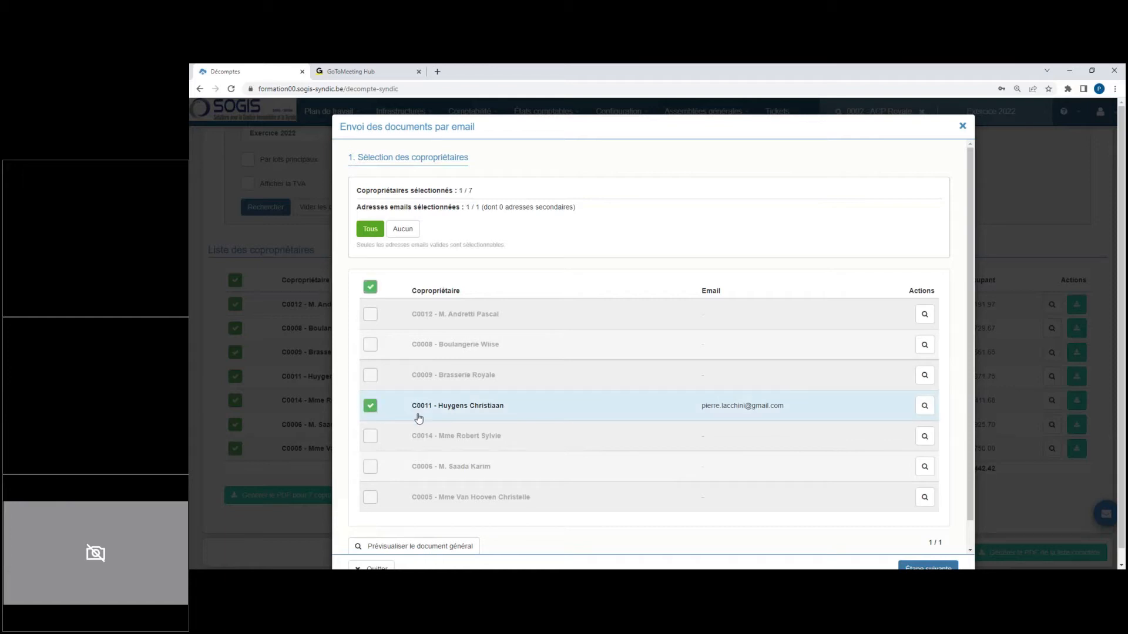
pyautogui.scroll(-1, 540, 328)
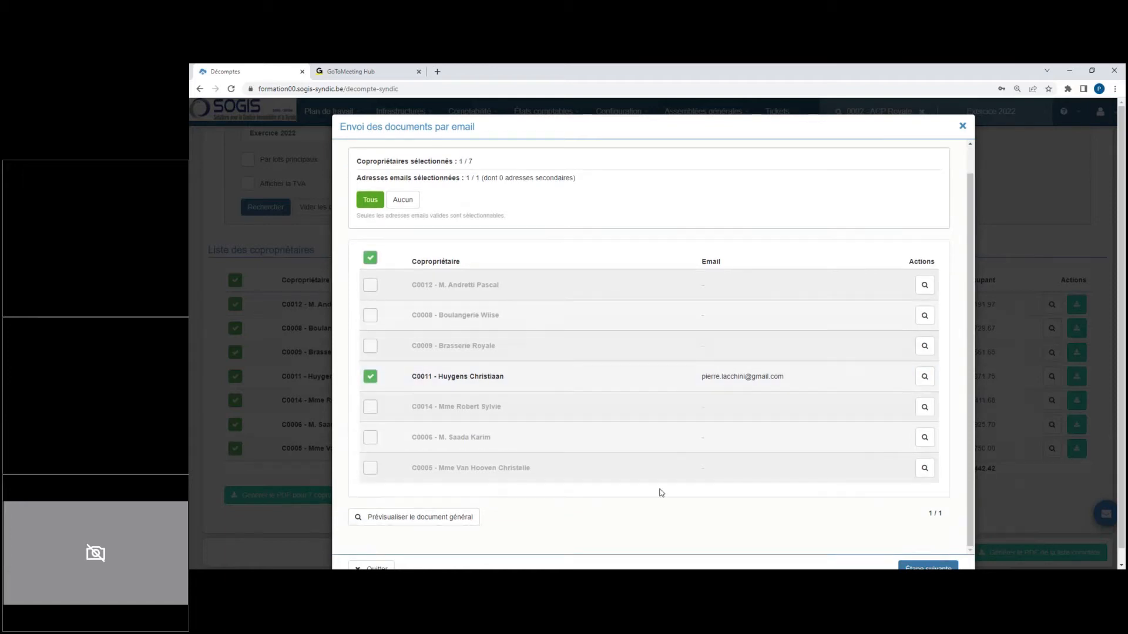
pyautogui.click(933, 567)
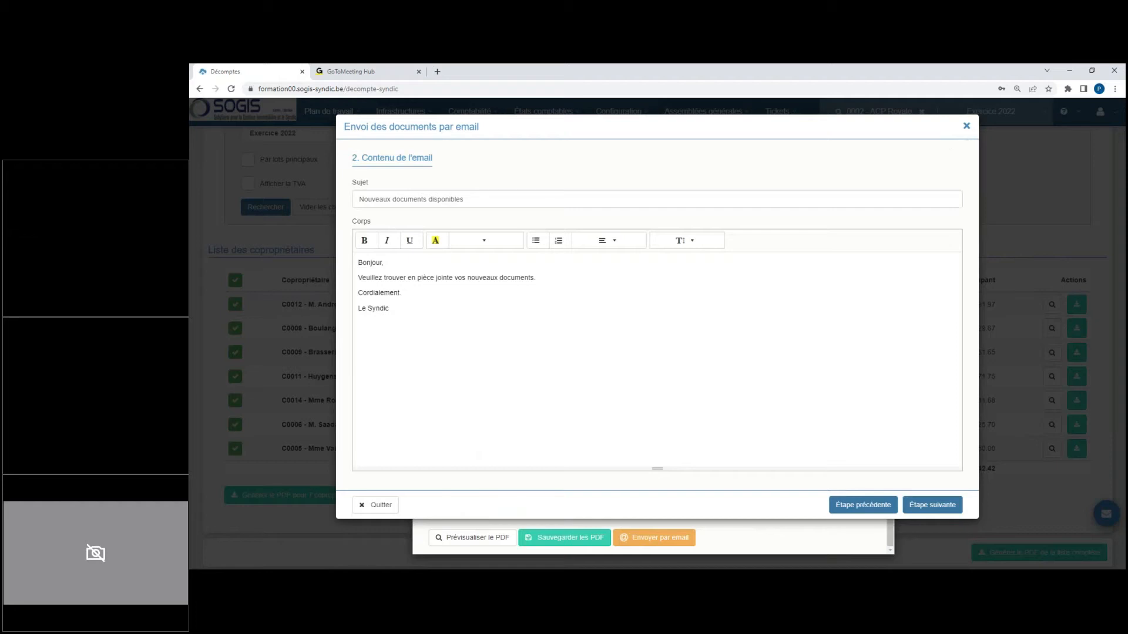
# Step: Add the line "Bla bla bla" below the "Le Syndic" signature in the email body, leaving an empty line between them
pyautogui.click(413, 312)
pyautogui.press('Return')
pyautogui.press('Return')
pyautogui.write('Bla bla bla')
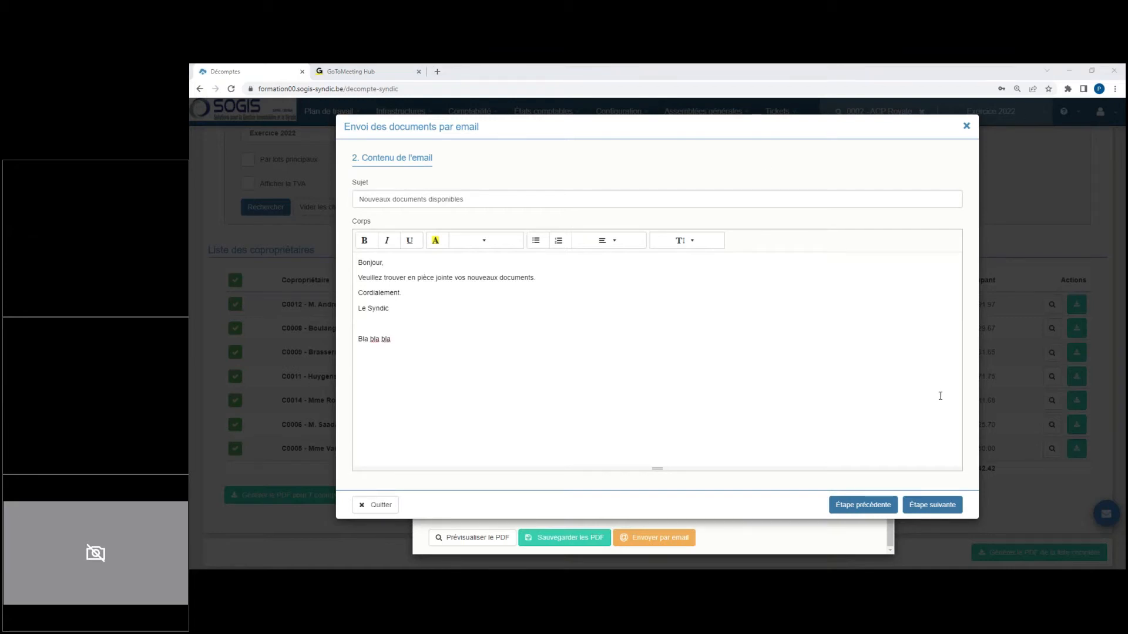
# Step: Proceed to the email's confirmation step and send the email to the single recipient
pyautogui.click(921, 504)
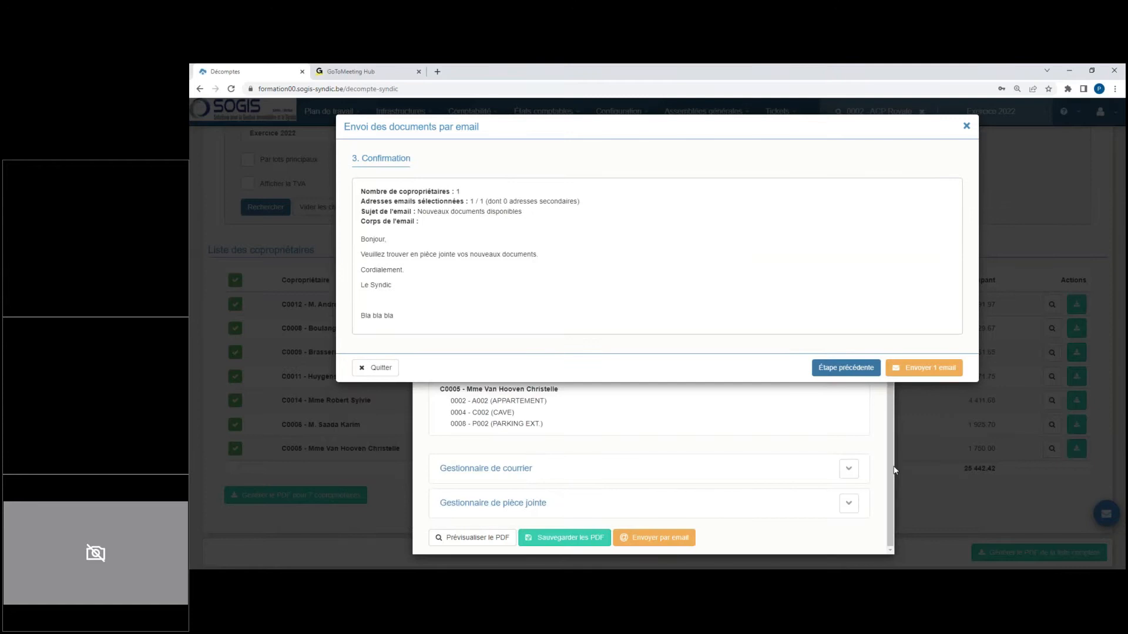
pyautogui.click(923, 369)
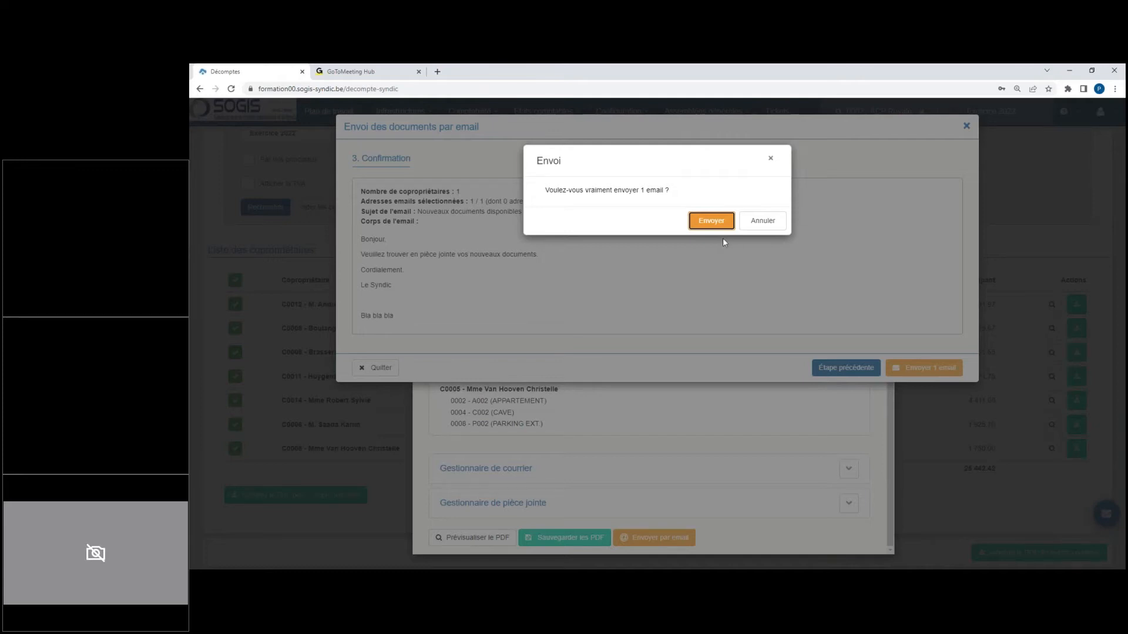
pyautogui.click(718, 221)
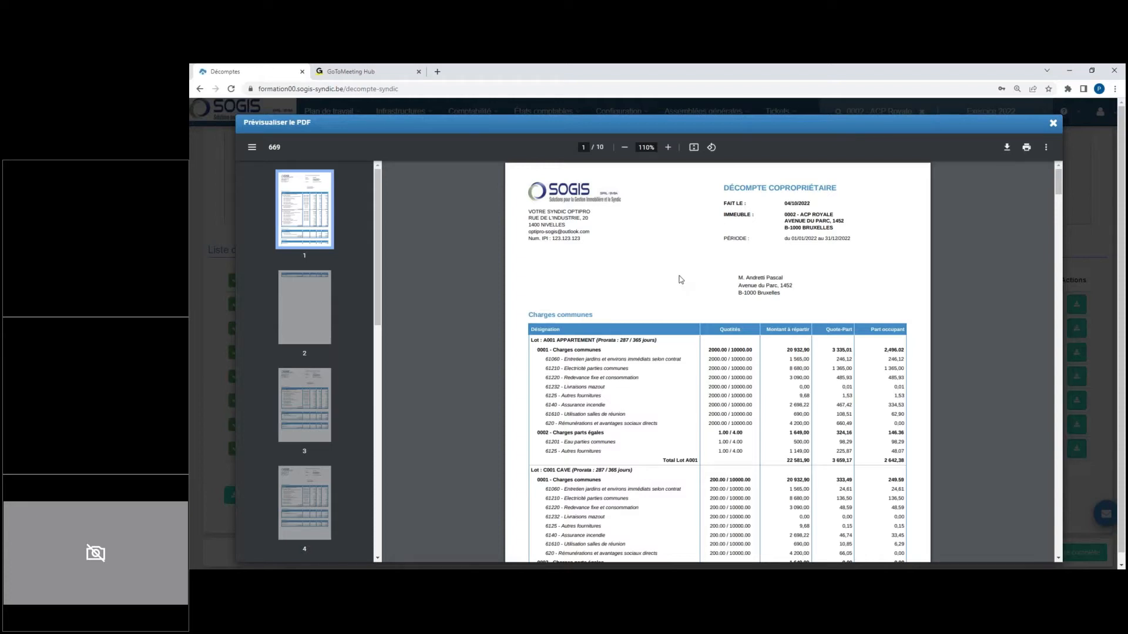
# Step: Look through the co-owners' pages in the statement PDF preview, and close the preview and the generation dialog
pyautogui.scroll(-5, 724, 301)
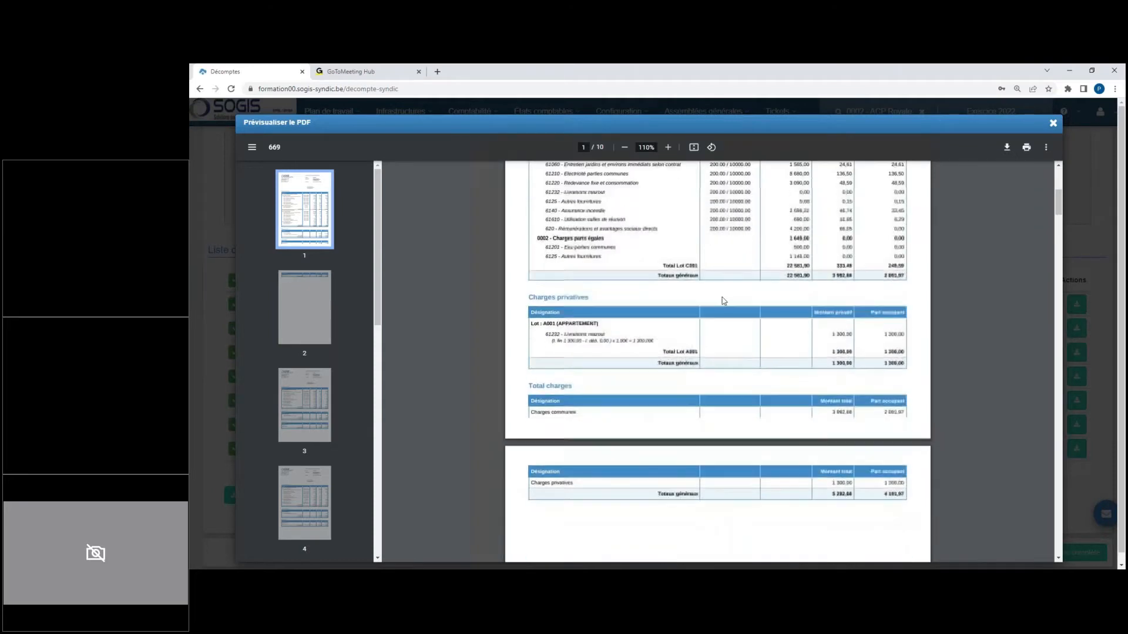
pyautogui.scroll(-15, 722, 299)
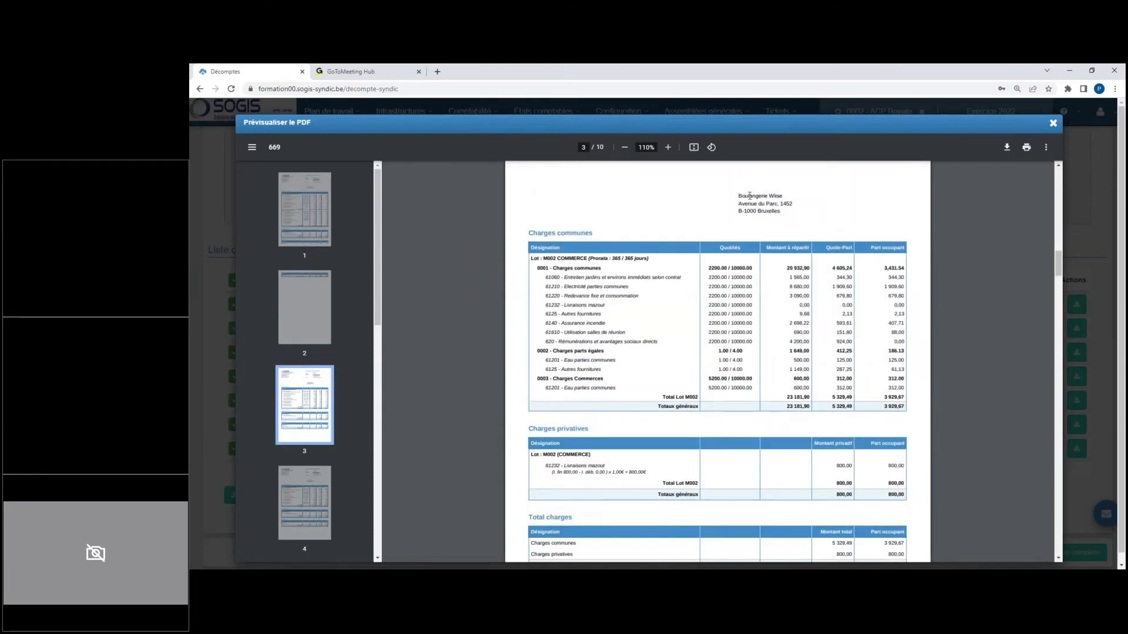
pyautogui.scroll(-20, 707, 262)
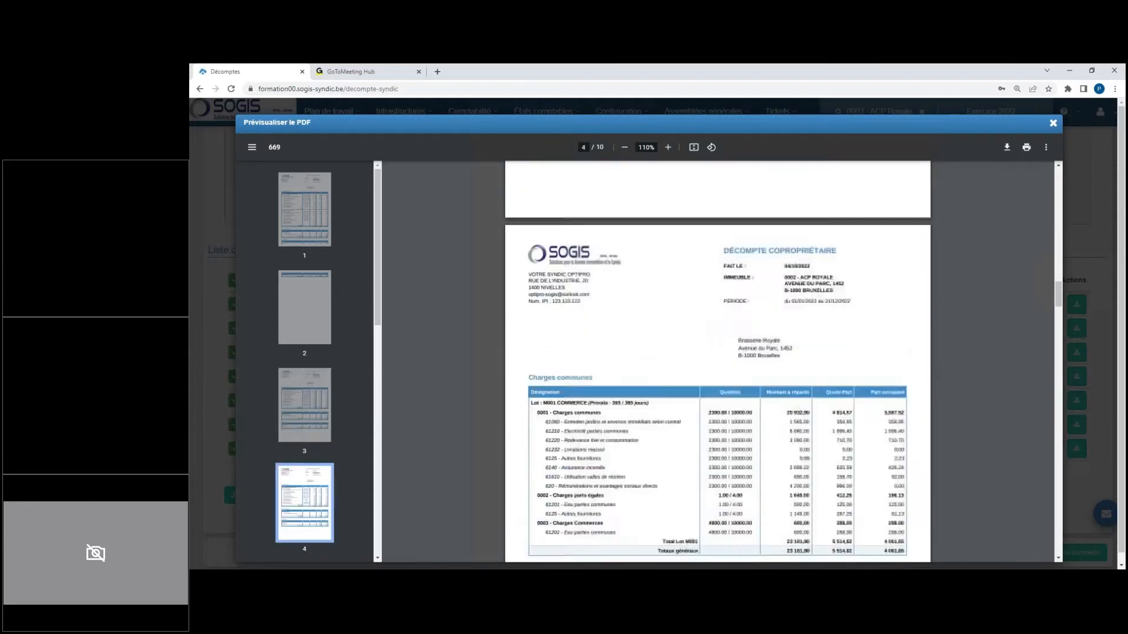
pyautogui.scroll(-10, 705, 264)
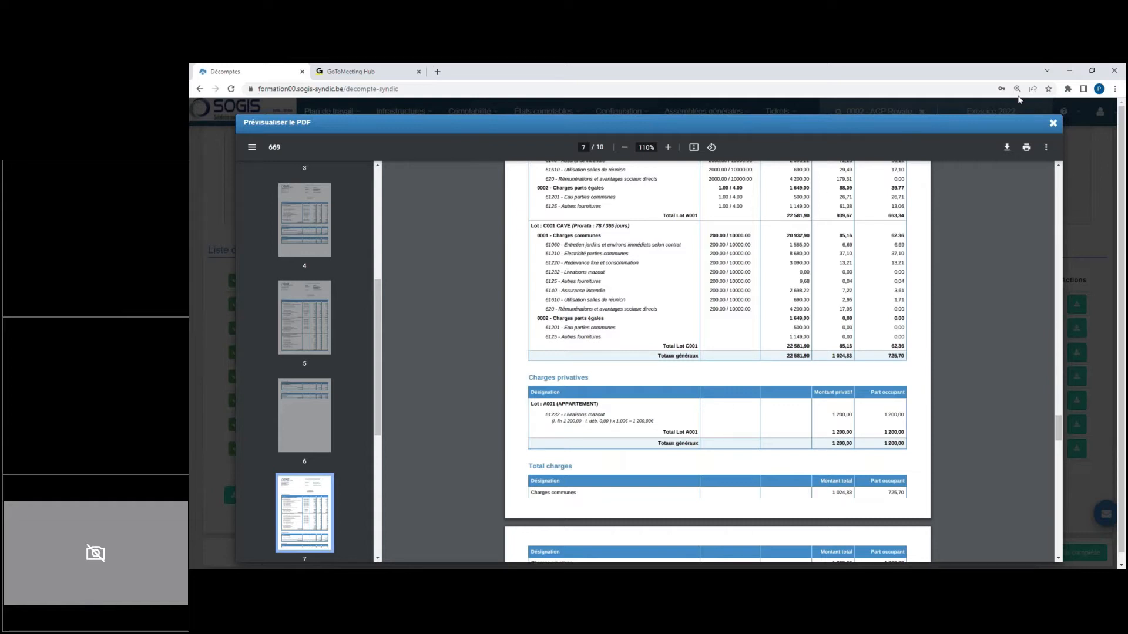
pyautogui.click(1052, 123)
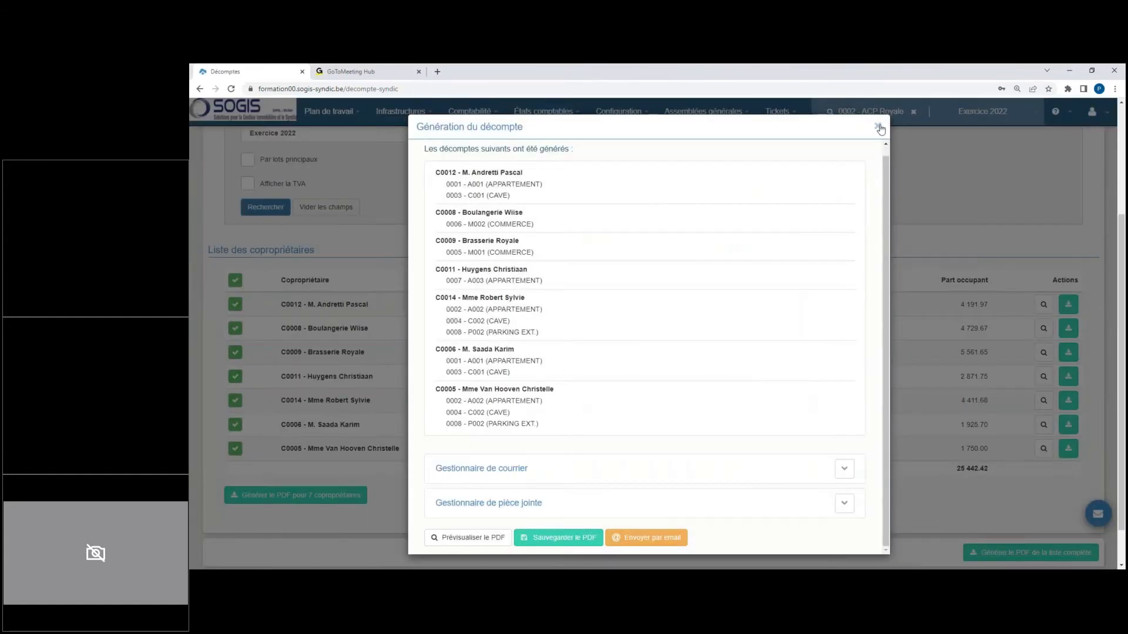
pyautogui.click(878, 127)
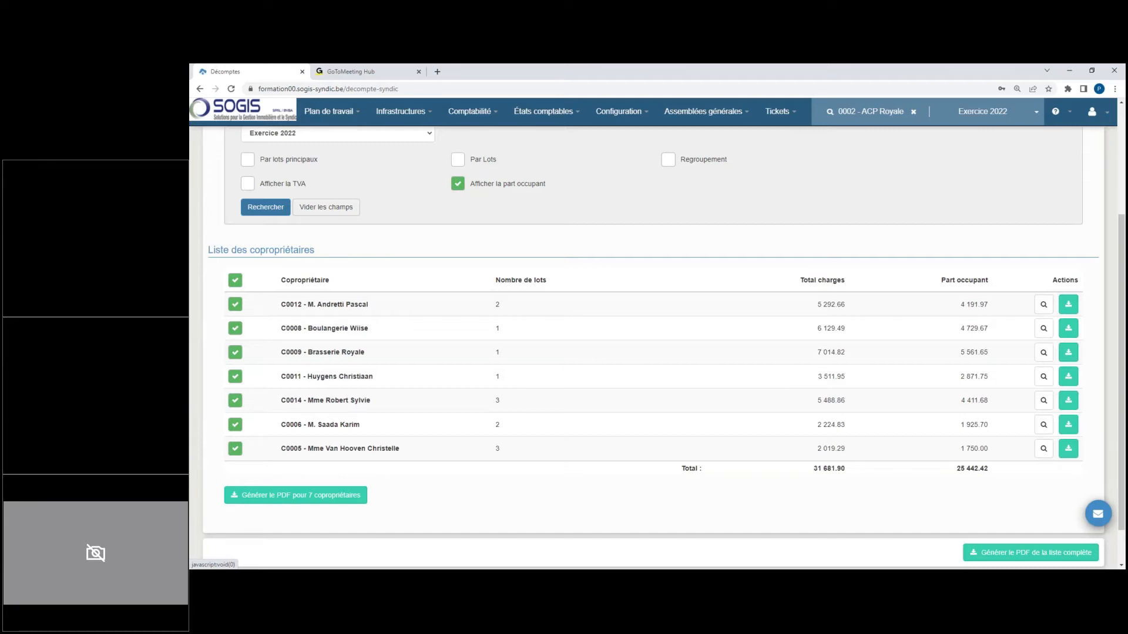
# Step: Deselect all co-owners and select only Boulangerie Wiise, Brasserie Royale and the co-owner listed right after them
pyautogui.click(236, 281)
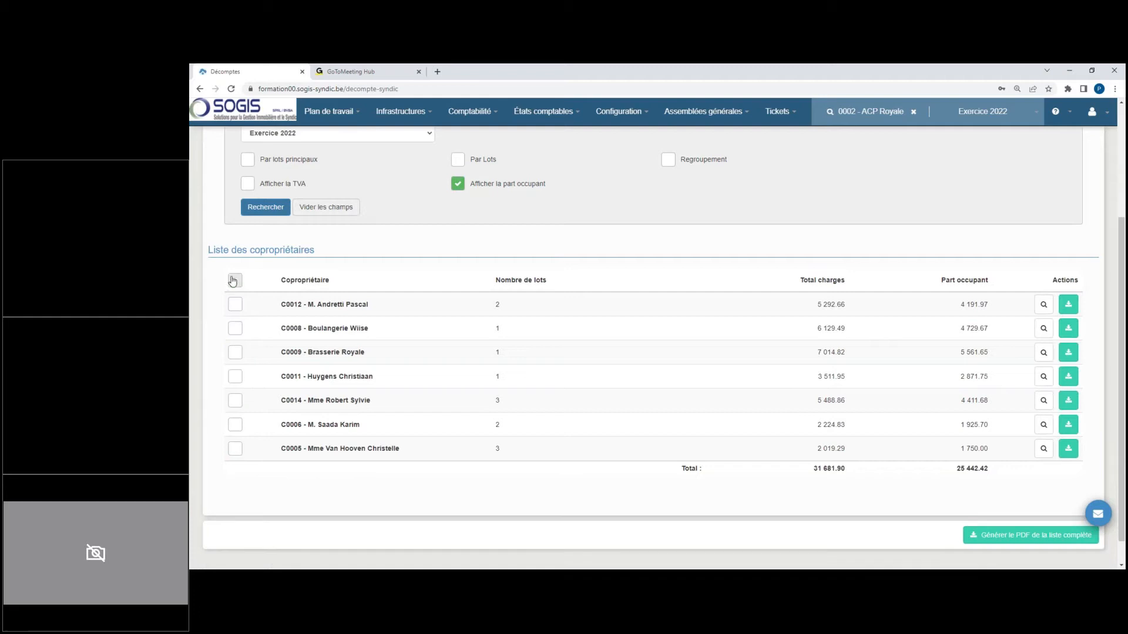
pyautogui.click(235, 281)
pyautogui.click(236, 281)
pyautogui.click(236, 377)
pyautogui.click(235, 329)
pyautogui.click(235, 353)
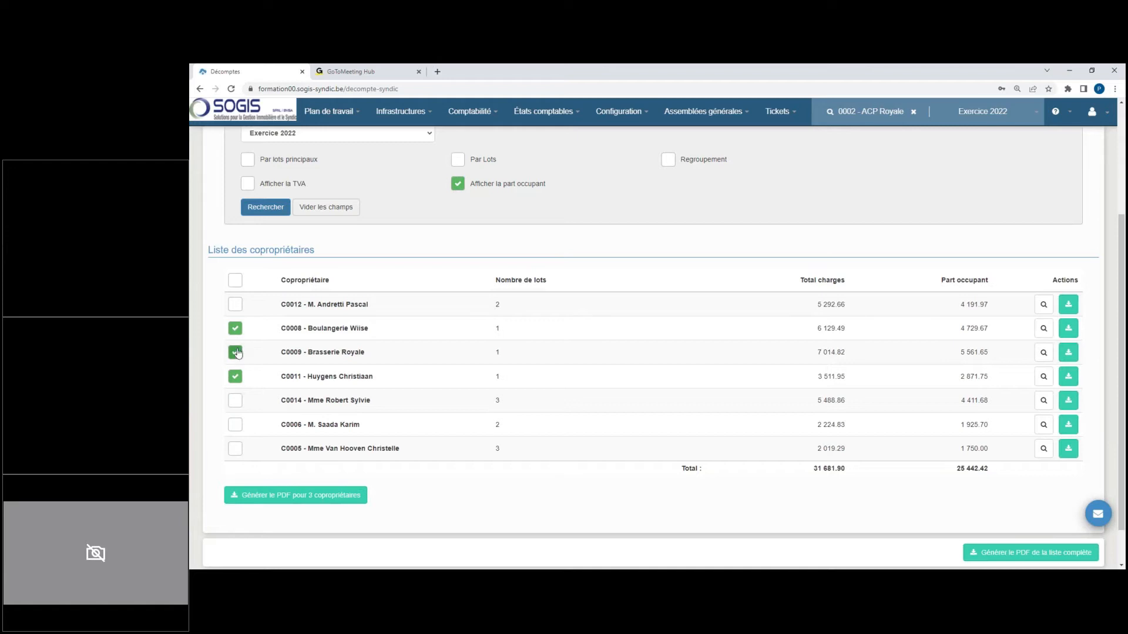
# Step: Generate the selected co-owners' PDF statements in detailed view with detail by key, attaching Bilan comptable and Dépenses courantes
pyautogui.click(352, 496)
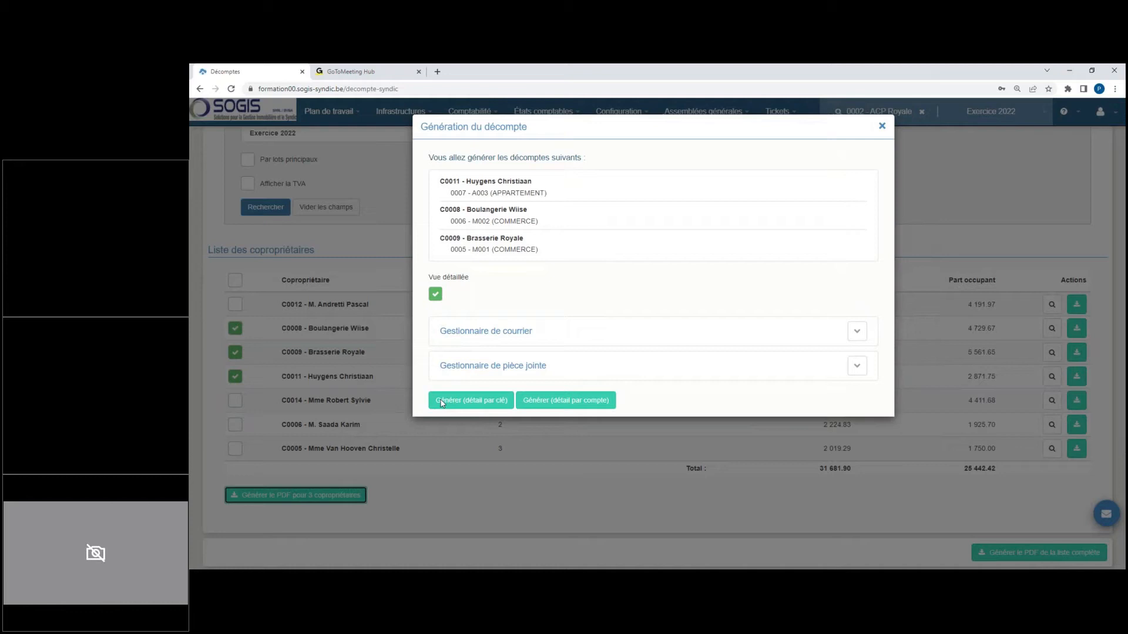
pyautogui.click(857, 333)
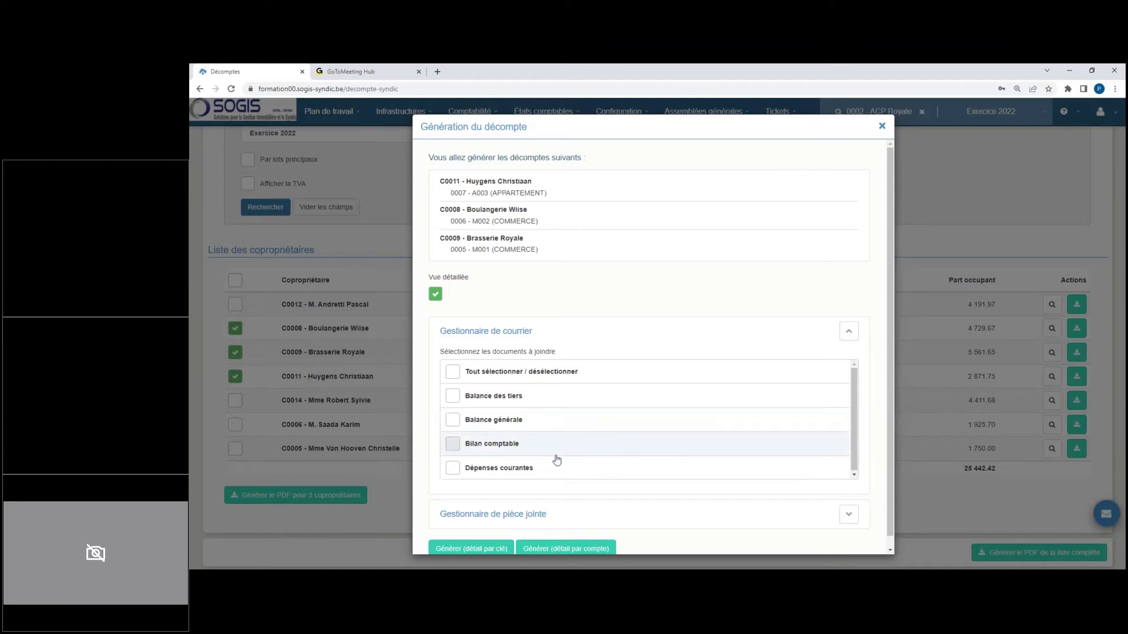
pyautogui.click(453, 469)
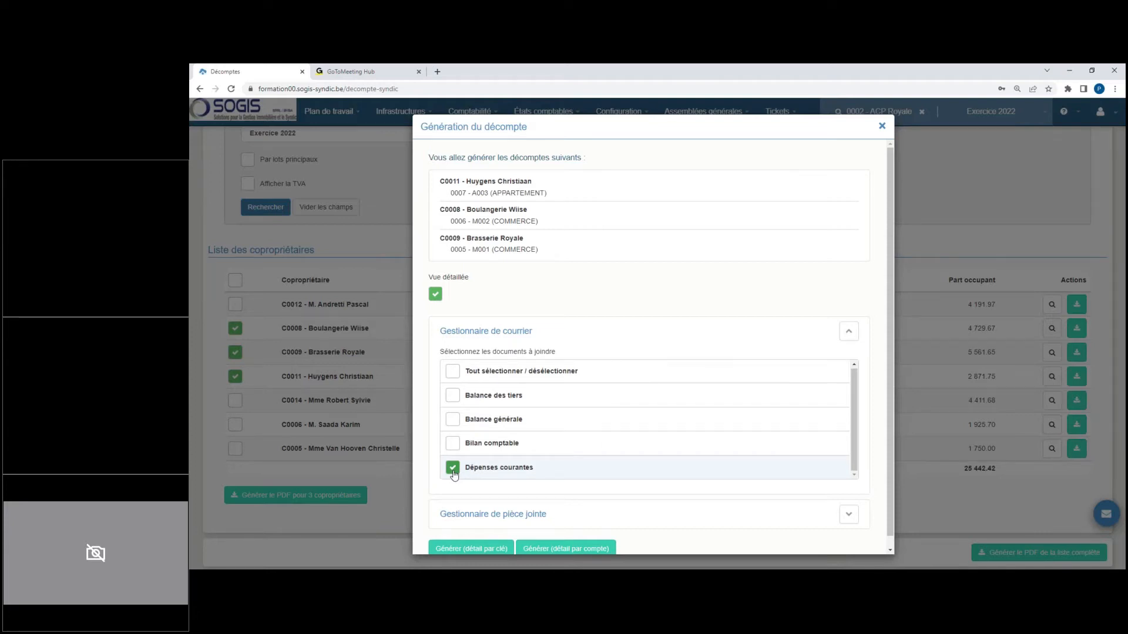
pyautogui.click(453, 444)
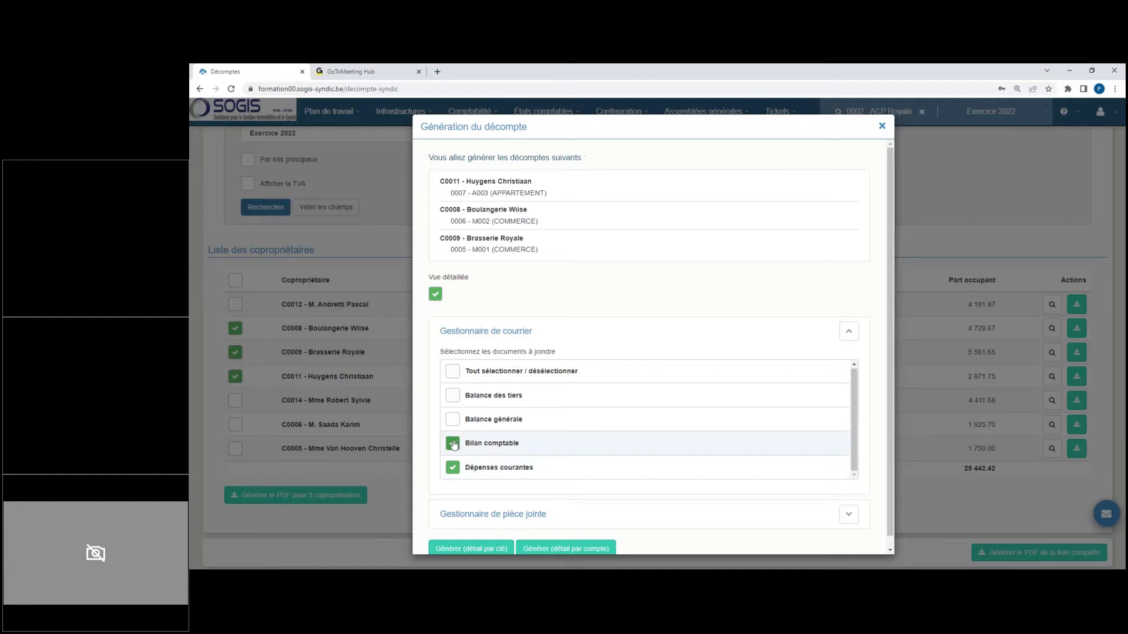
pyautogui.click(471, 549)
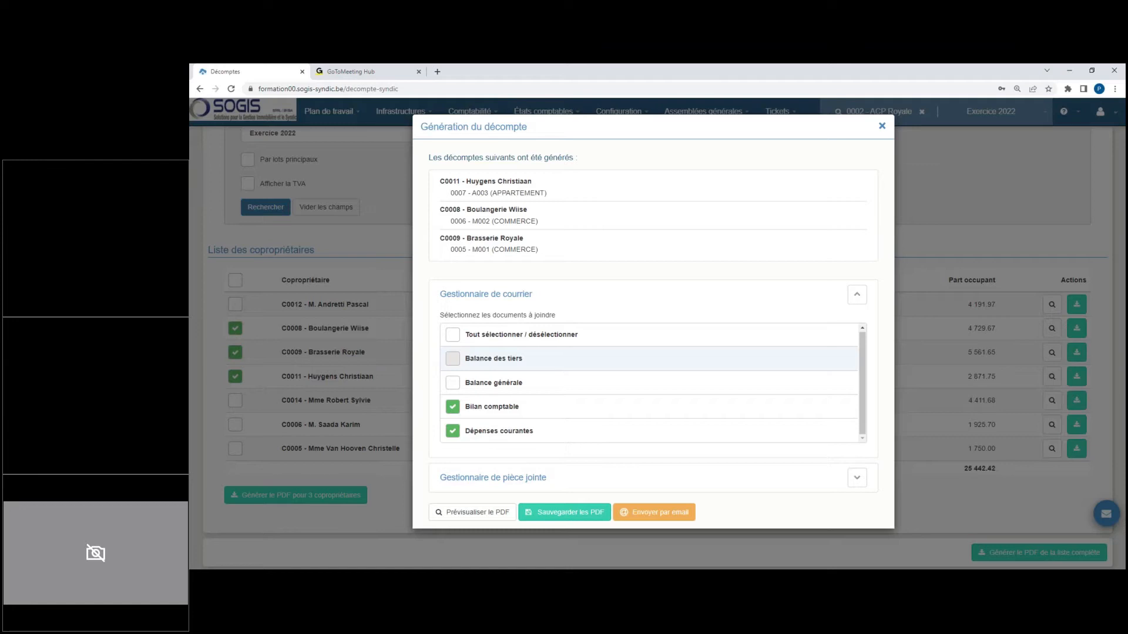
# Step: Preview the generated PDF, examine the statements with the attached balance sheet and expense list, and close the preview
pyautogui.click(481, 513)
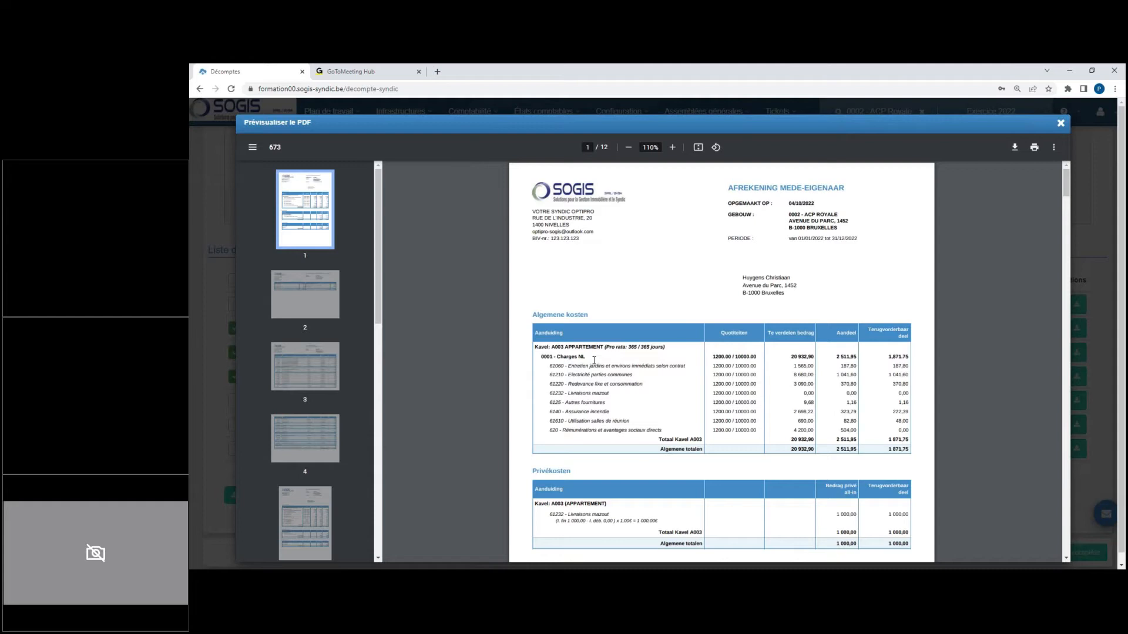
pyautogui.scroll(-3, 594, 360)
pyautogui.scroll(-6, 594, 360)
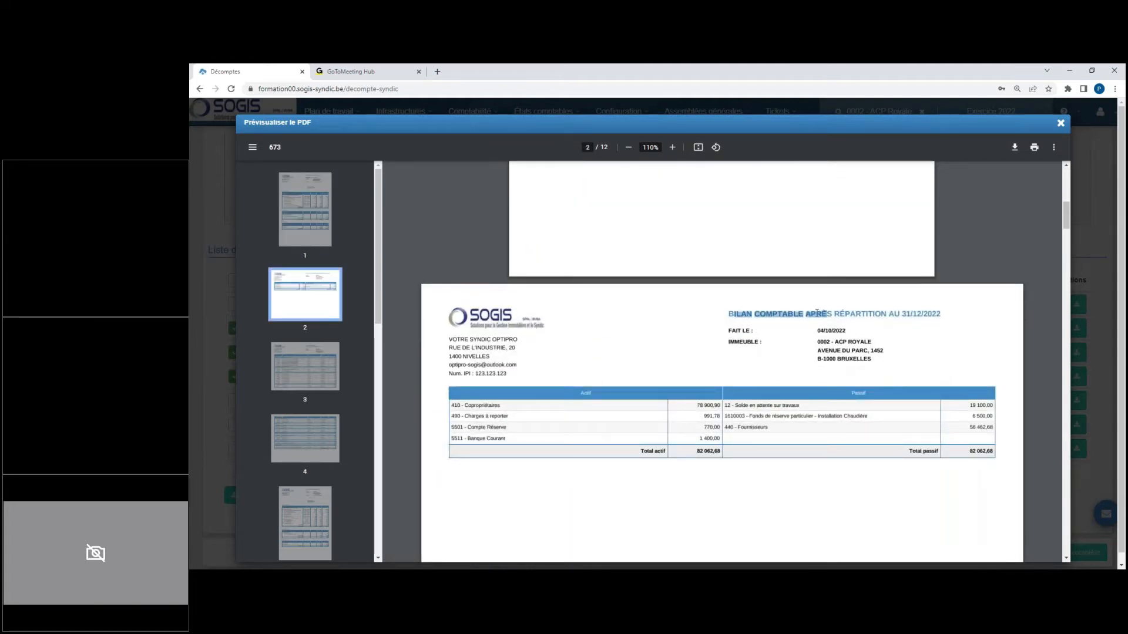
pyautogui.scroll(-8, 597, 371)
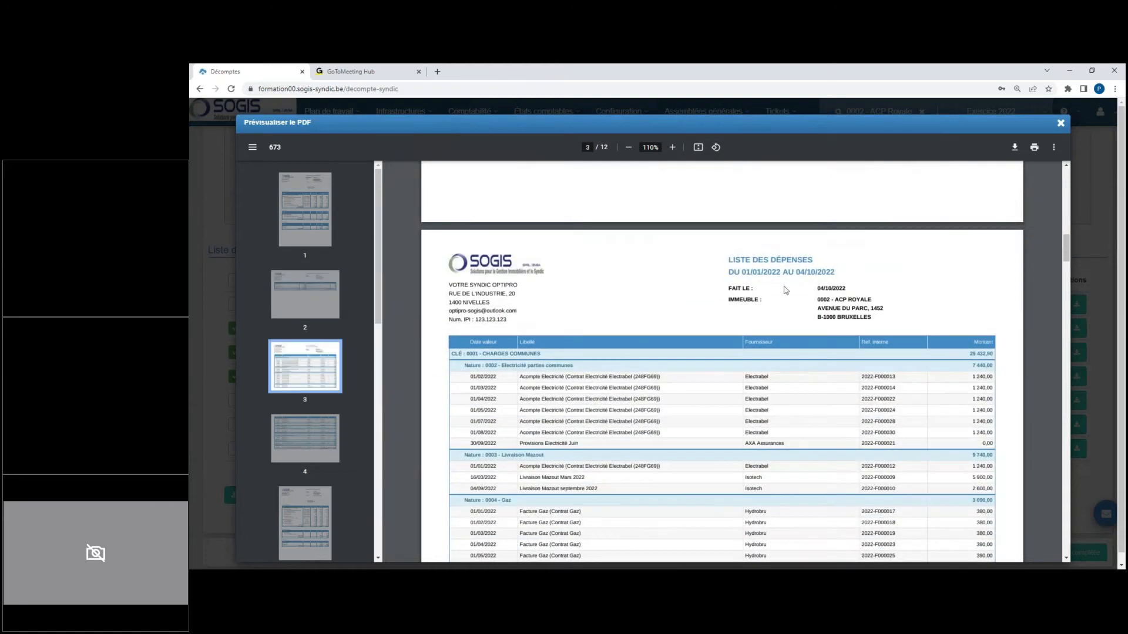
pyautogui.scroll(-3, 599, 381)
pyautogui.scroll(-12, 600, 386)
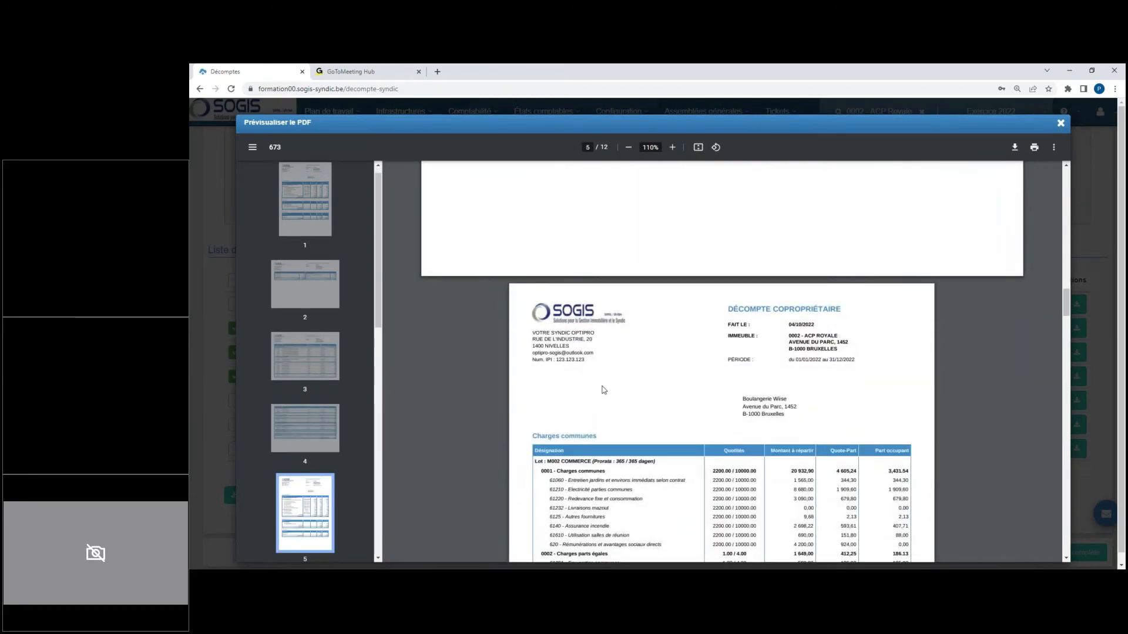
pyautogui.scroll(-3, 691, 350)
pyautogui.scroll(-3, 691, 350)
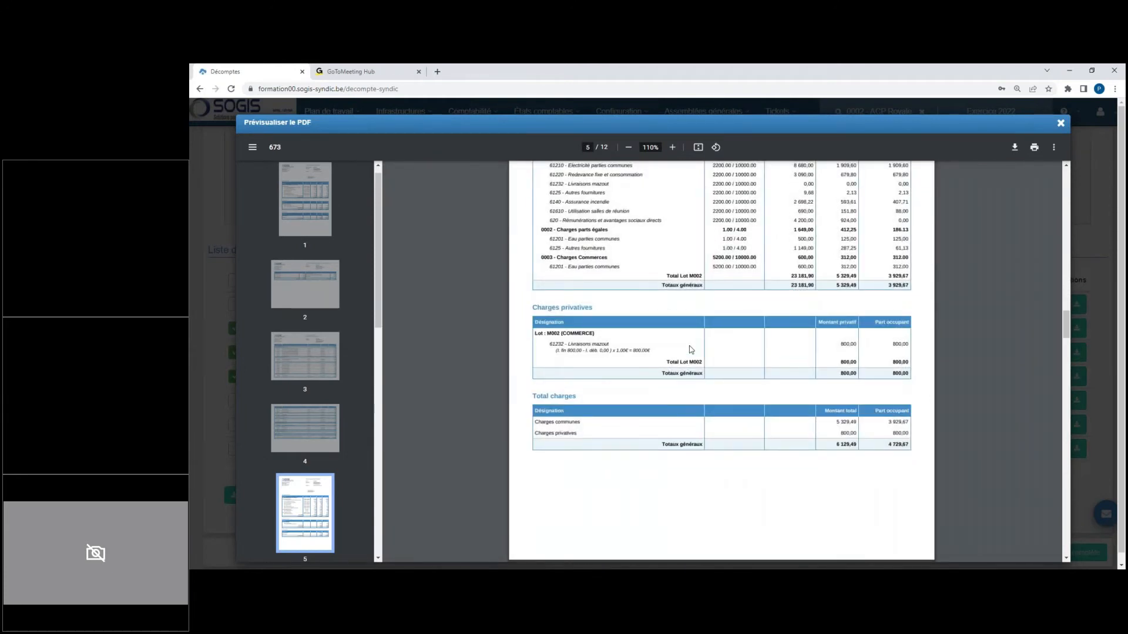
pyautogui.scroll(20, 691, 350)
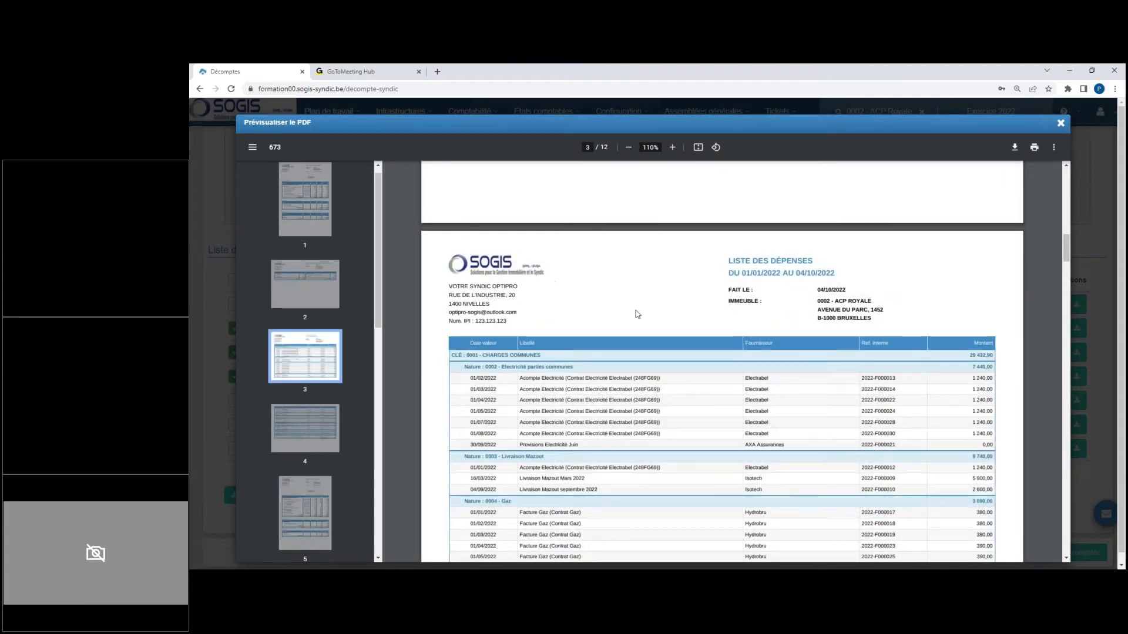
pyautogui.scroll(6, 637, 314)
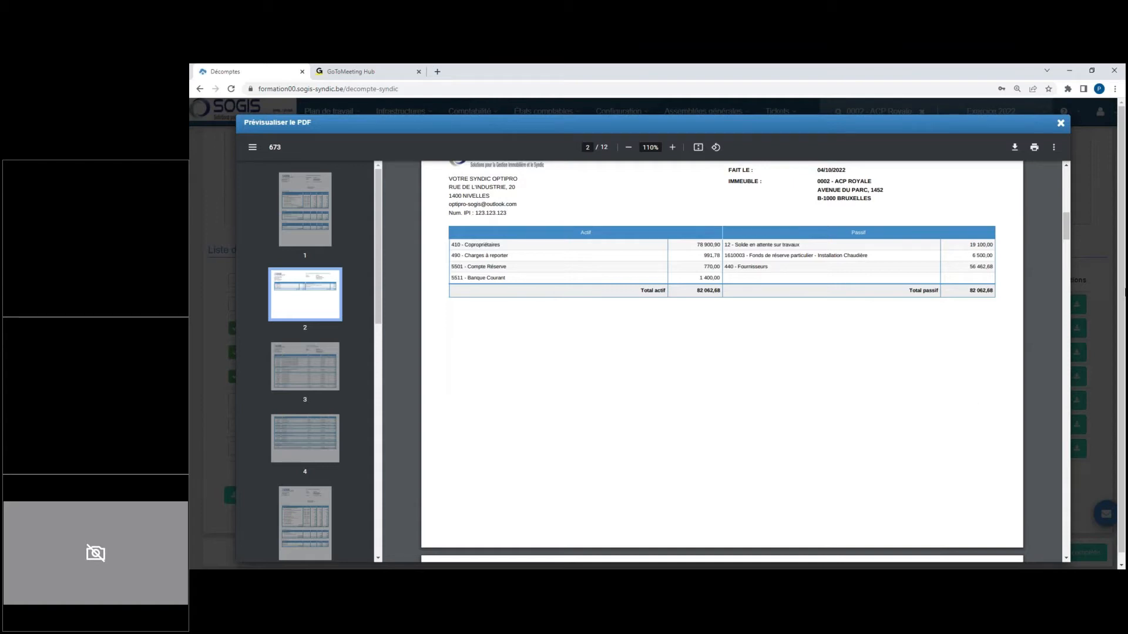
pyautogui.click(1061, 125)
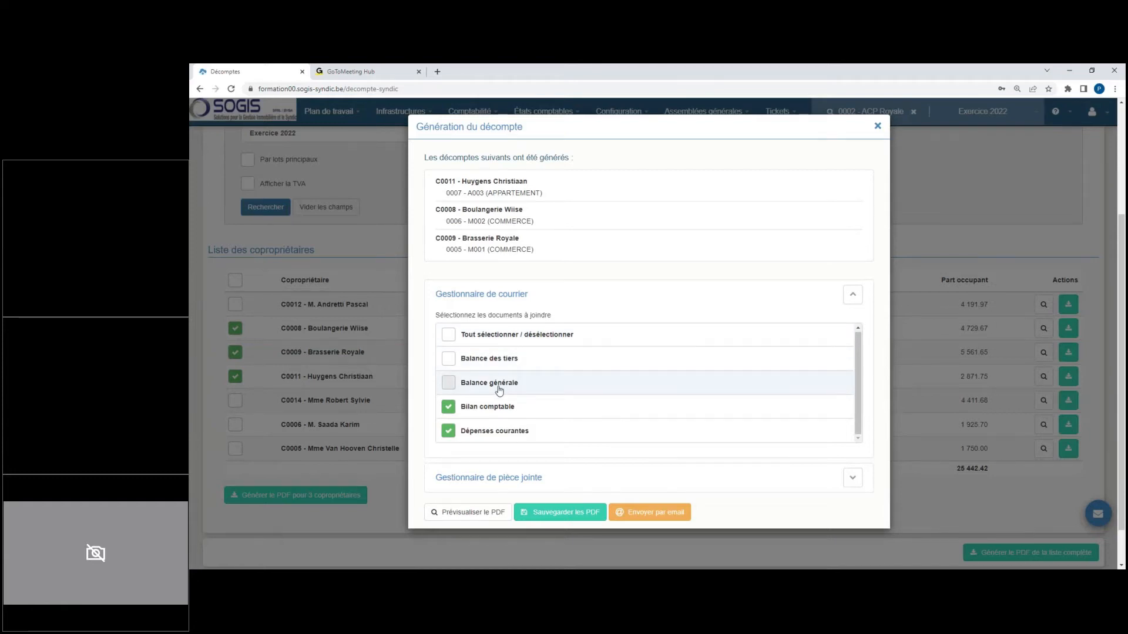
# Step: Select and deselect all the documents that can be attached, and close the generation dialog
pyautogui.scroll(-1, 498, 390)
pyautogui.scroll(5, 470, 353)
pyautogui.click(448, 334)
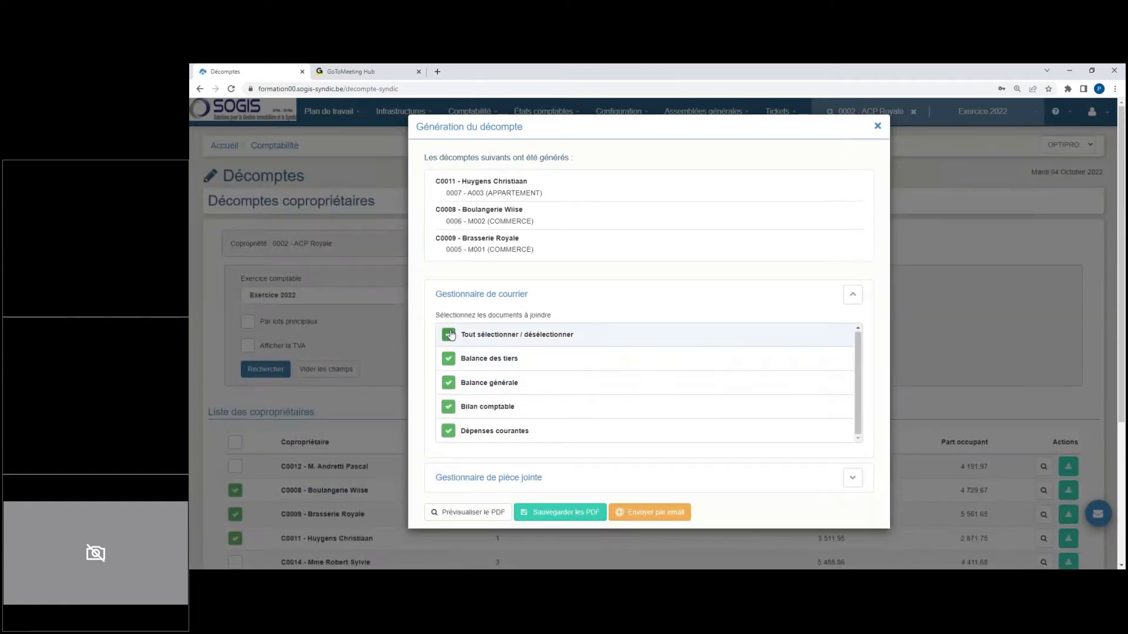
pyautogui.click(449, 334)
pyautogui.click(877, 126)
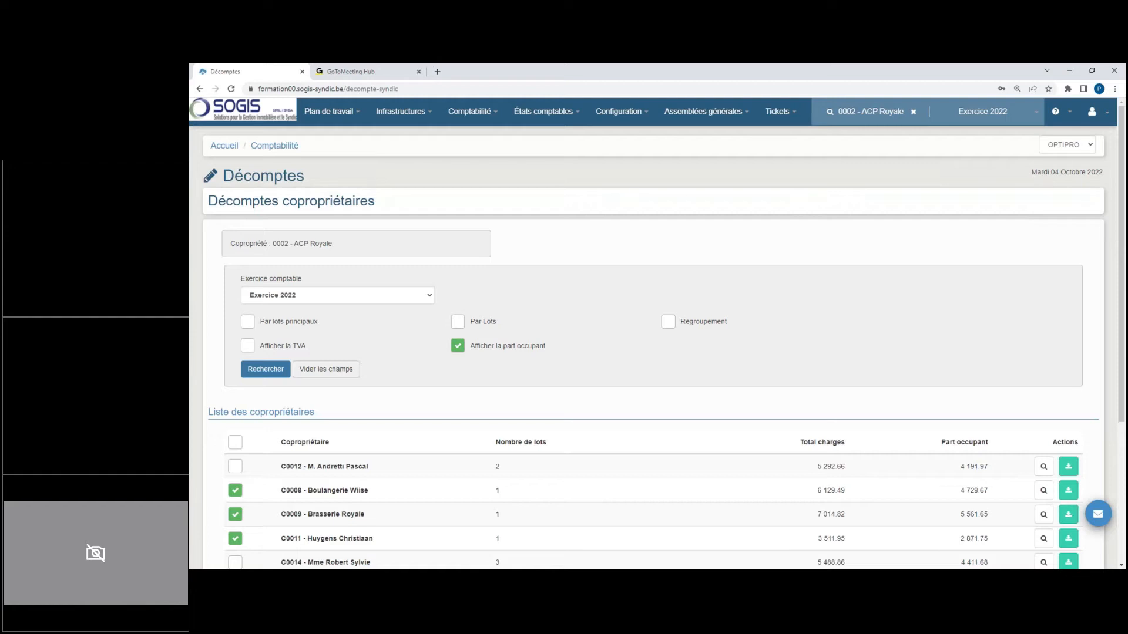
# Step: Select all co-owners, start generating their PDF statements, and attach Balance des tiers and Bilan comptable
pyautogui.scroll(-4, 623, 282)
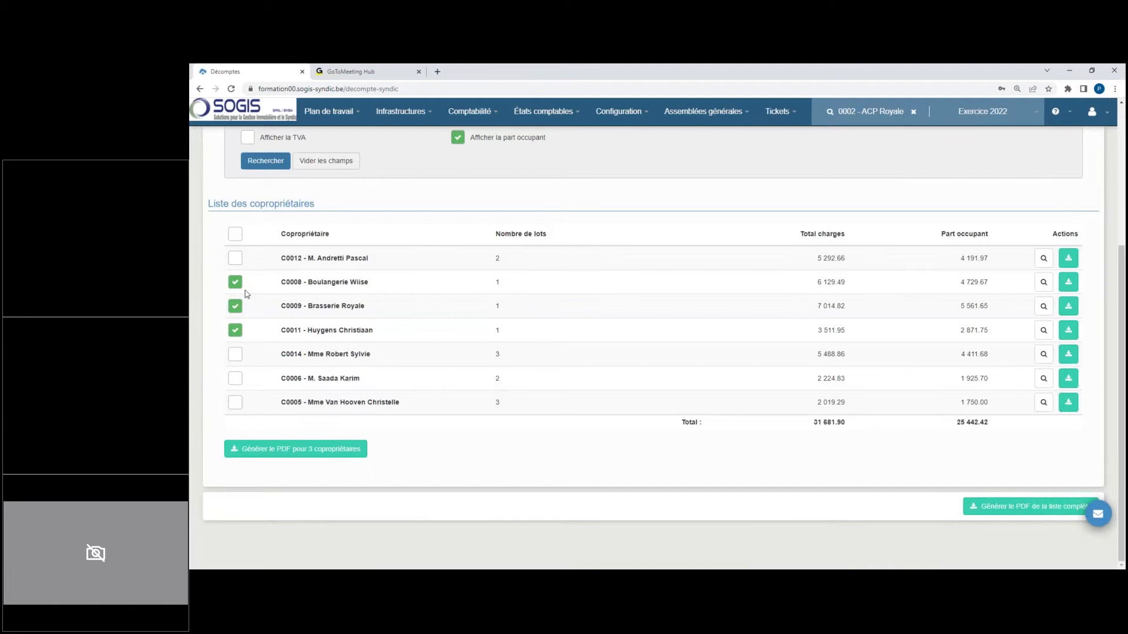
pyautogui.click(236, 233)
pyautogui.click(340, 451)
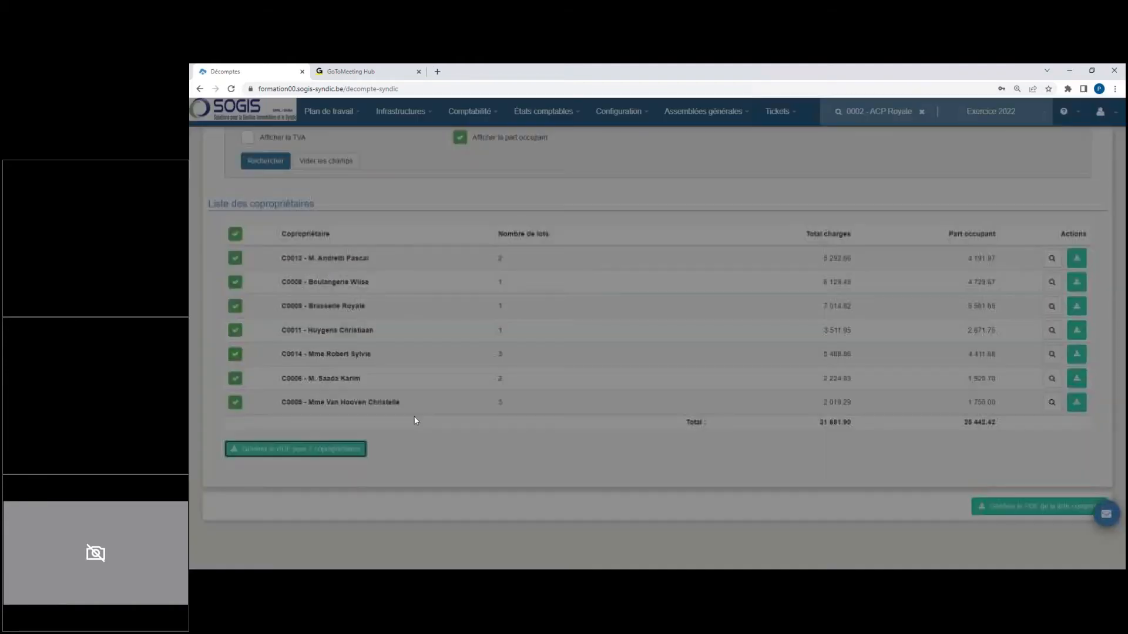
pyautogui.scroll(-1, 715, 360)
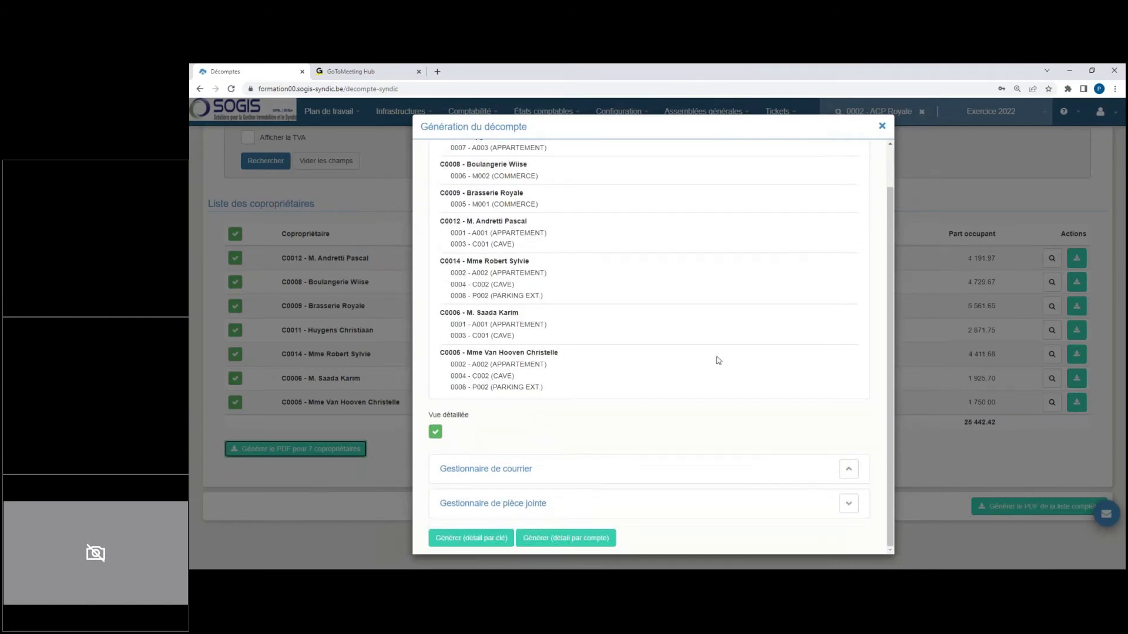
pyautogui.click(847, 475)
pyautogui.click(452, 384)
pyautogui.click(454, 433)
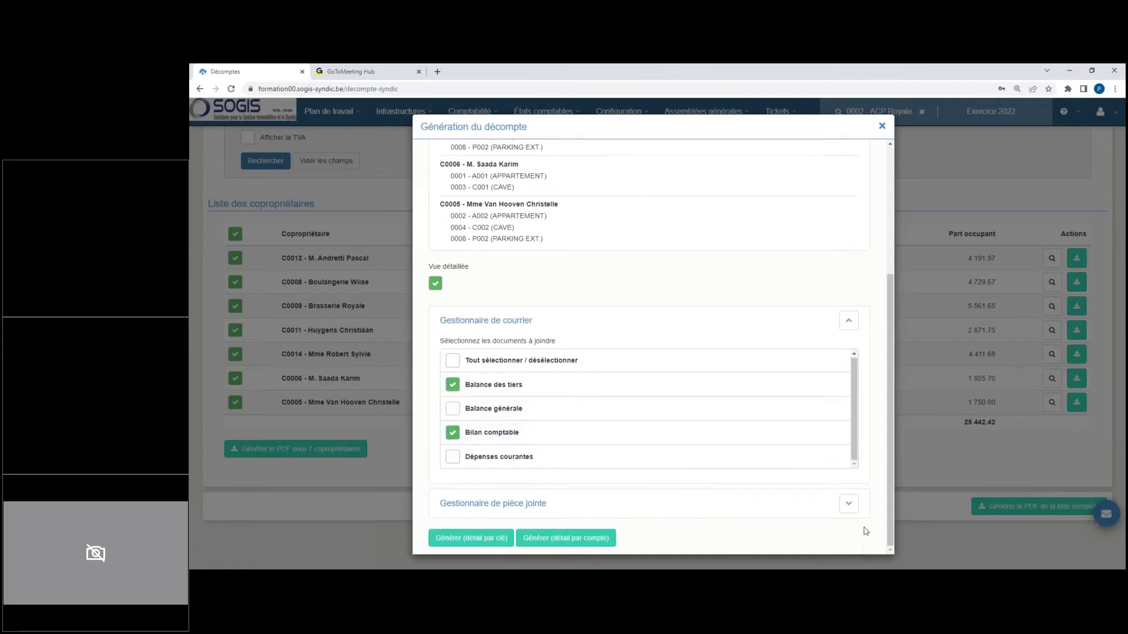
# Step: Attach the file api_optipro_wip.pdf to the co-owners' statements and generate the PDFs with detail by key
pyautogui.click(848, 504)
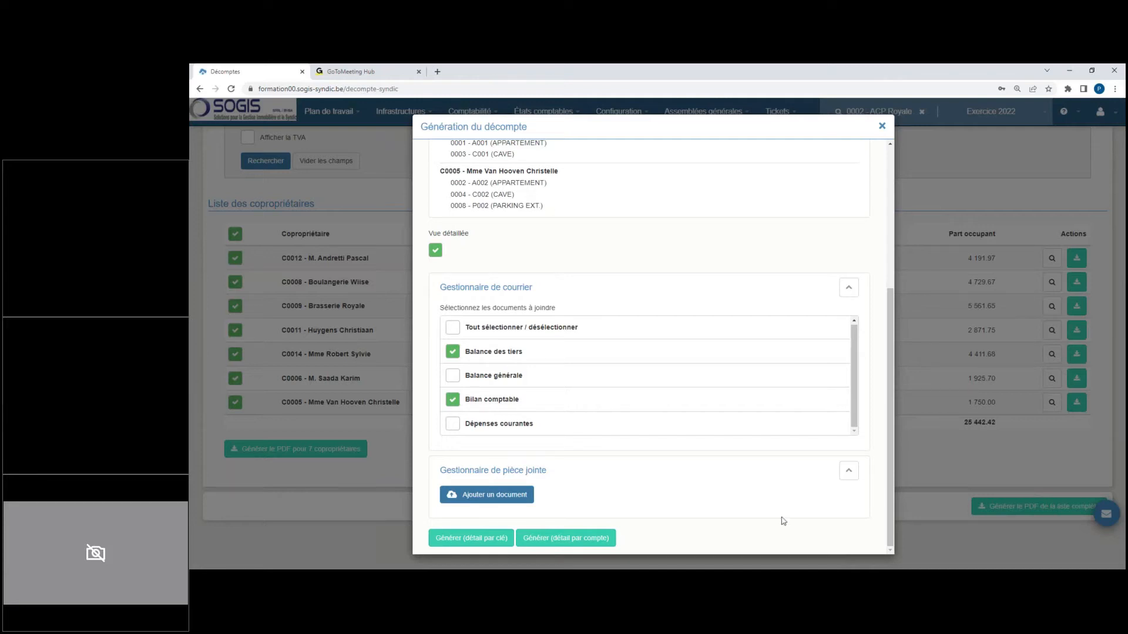
pyautogui.click(493, 496)
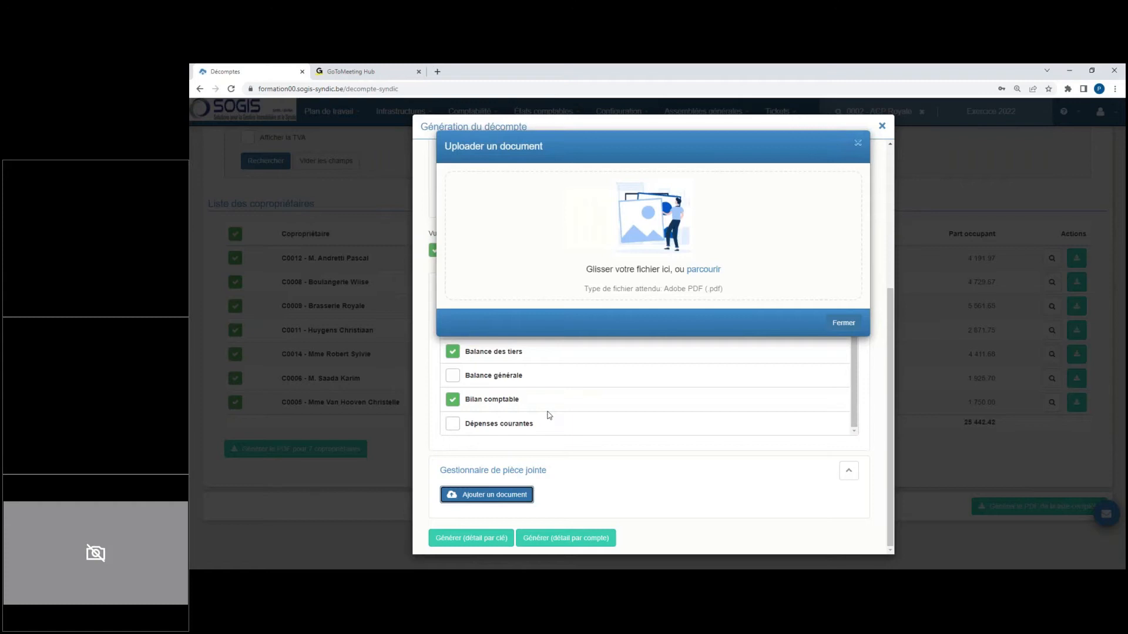
pyautogui.click(701, 271)
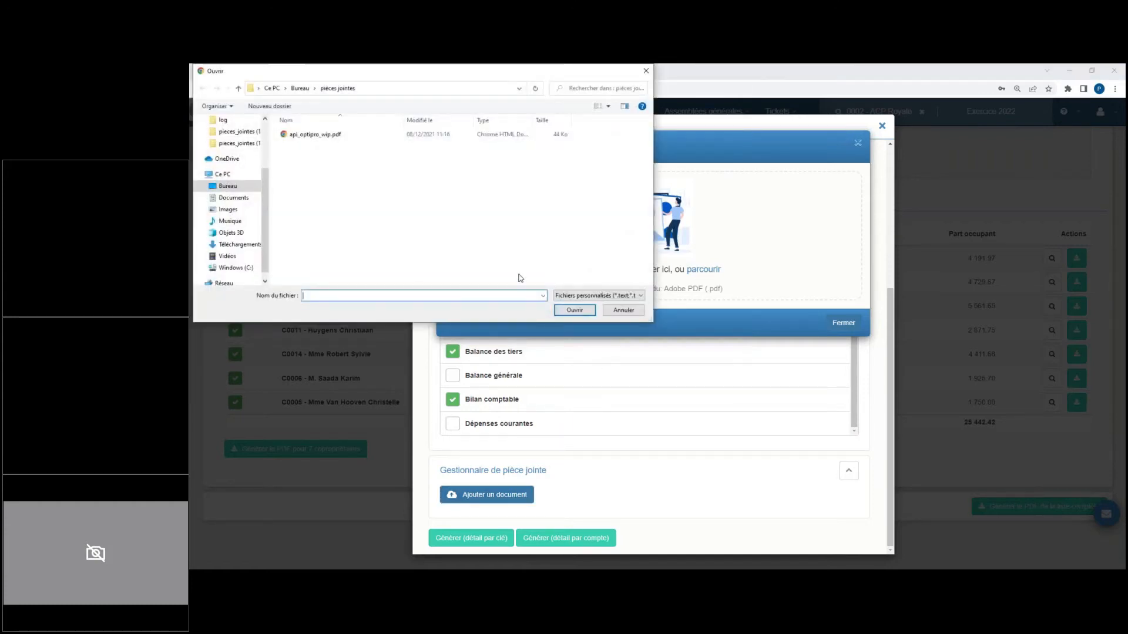
pyautogui.click(333, 138)
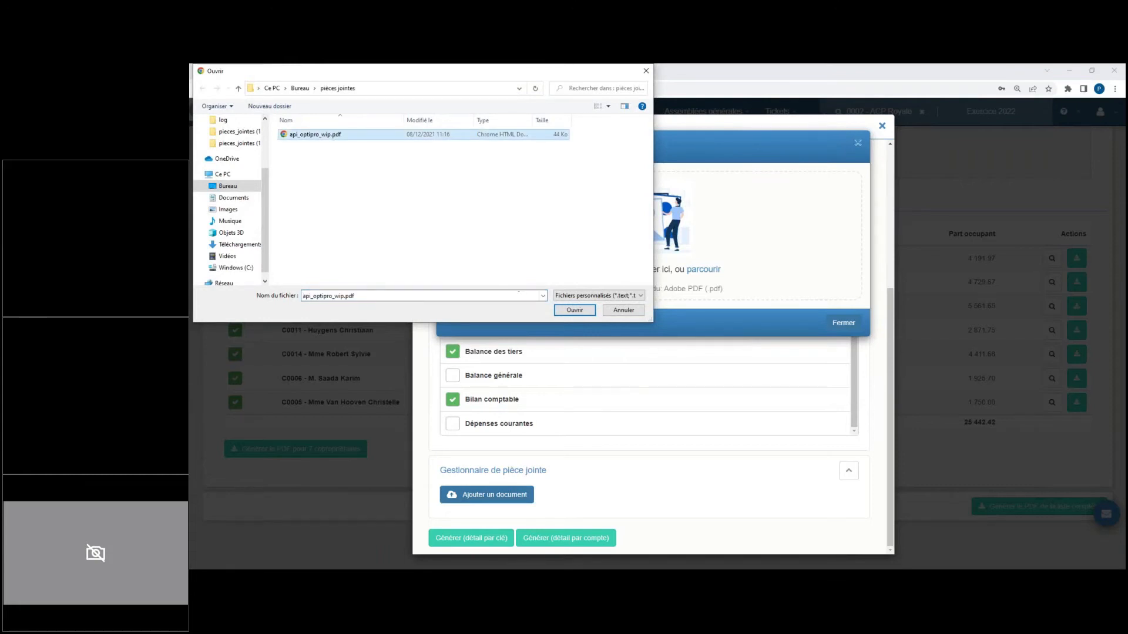
pyautogui.click(582, 315)
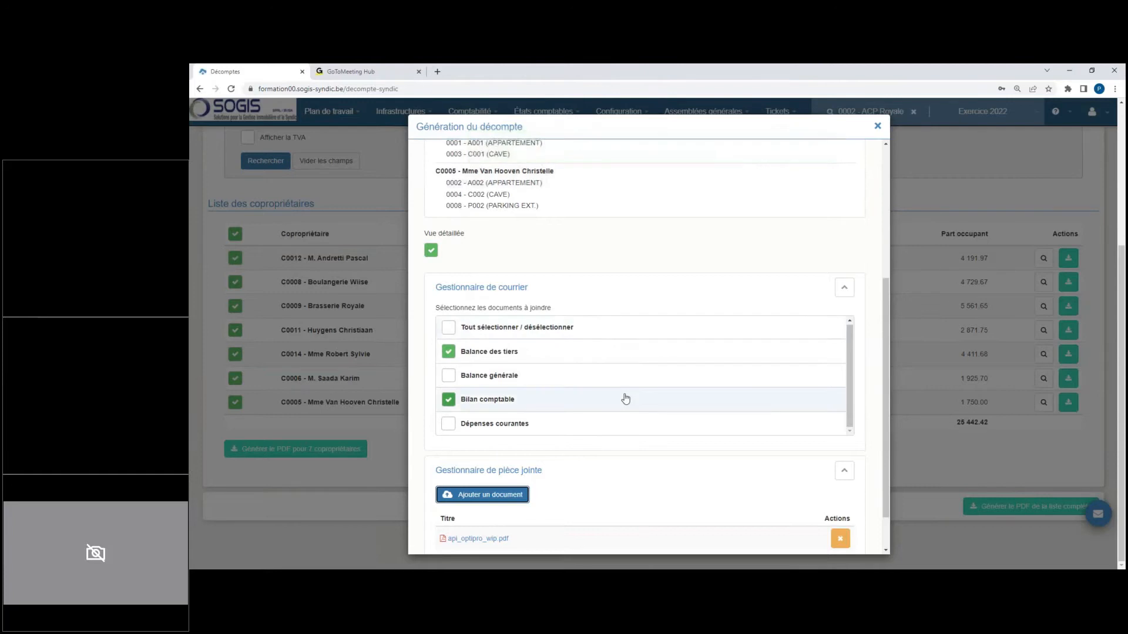
pyautogui.scroll(-1, 625, 398)
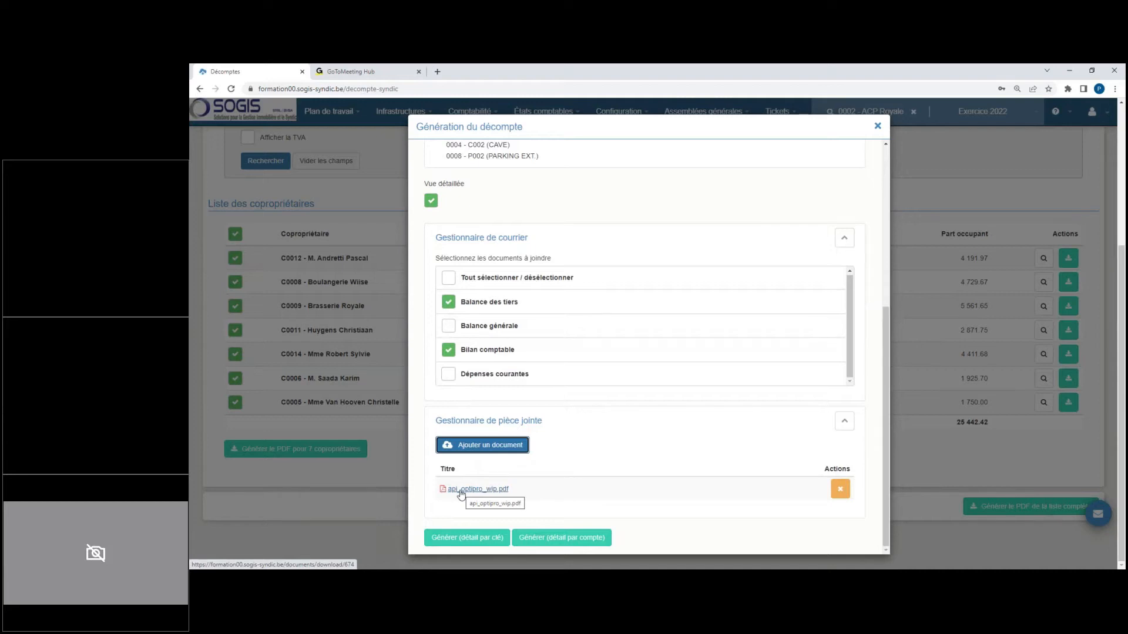
pyautogui.click(470, 538)
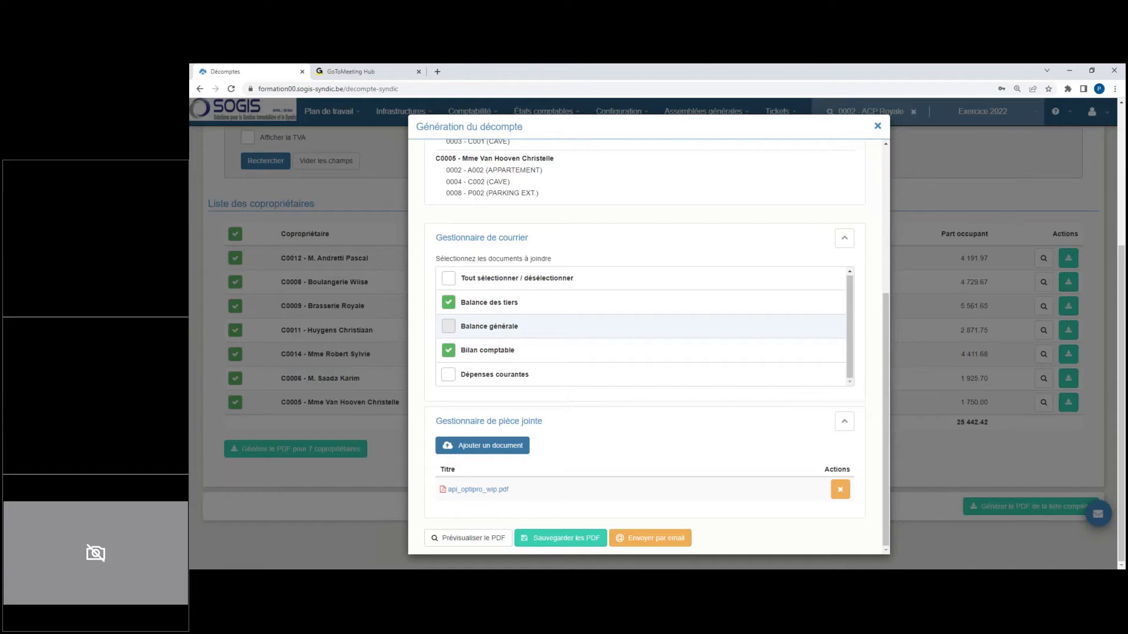
# Step: Preview the generated PDF, examine each co-owner's statement with its attached accounting documents and uploaded file, and close the preview and generation dialog
pyautogui.click(446, 539)
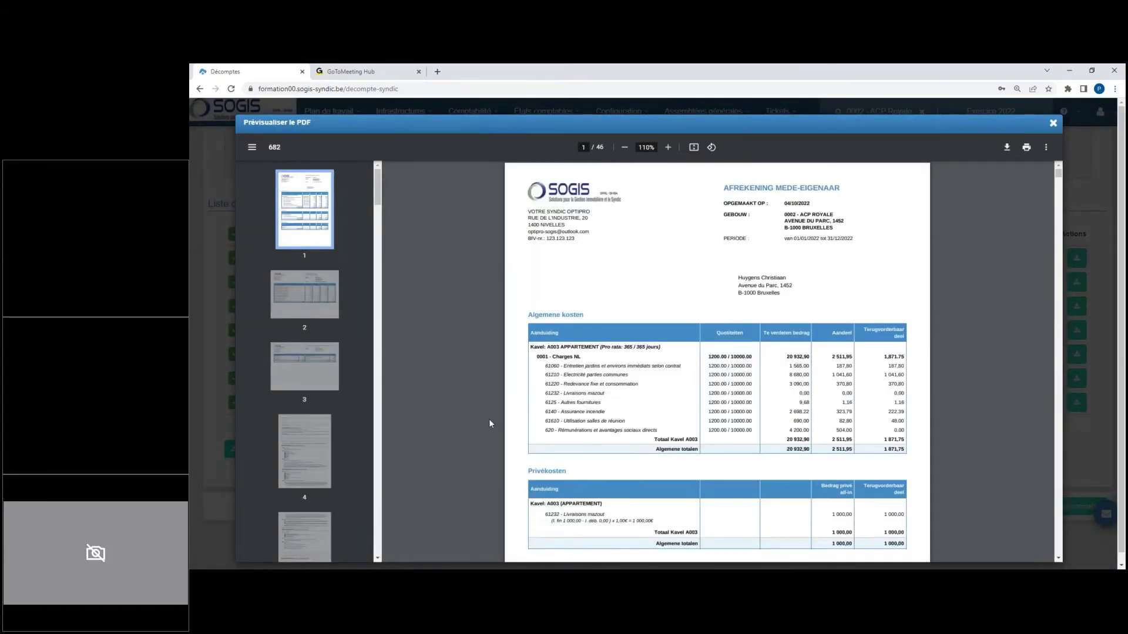
pyautogui.scroll(-3, 583, 364)
pyautogui.scroll(3, 583, 364)
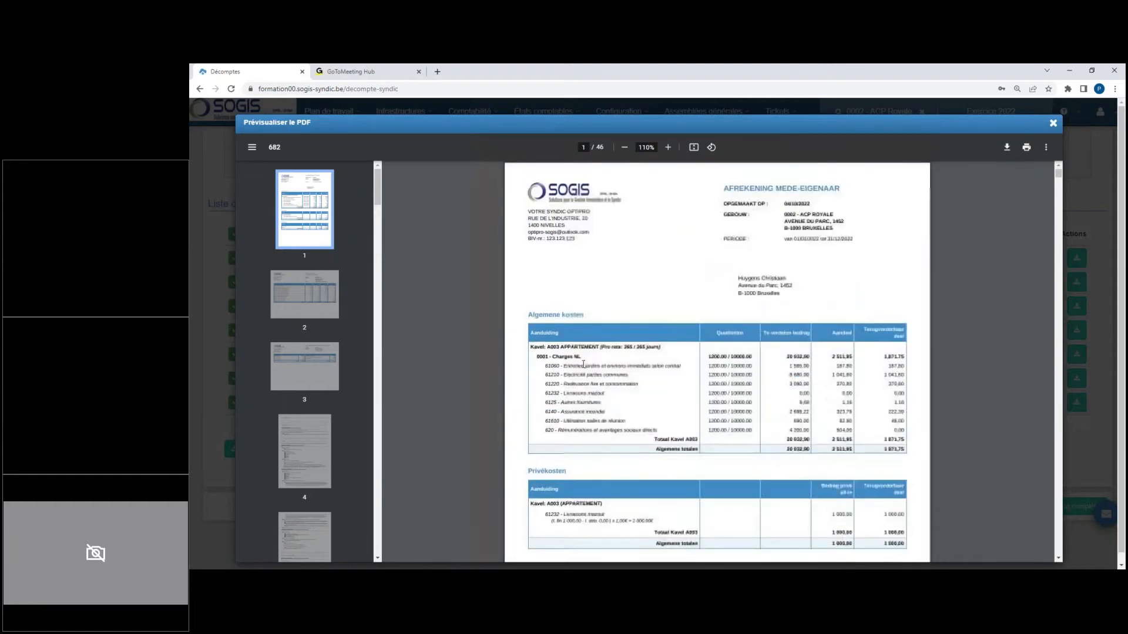
pyautogui.scroll(-9, 584, 364)
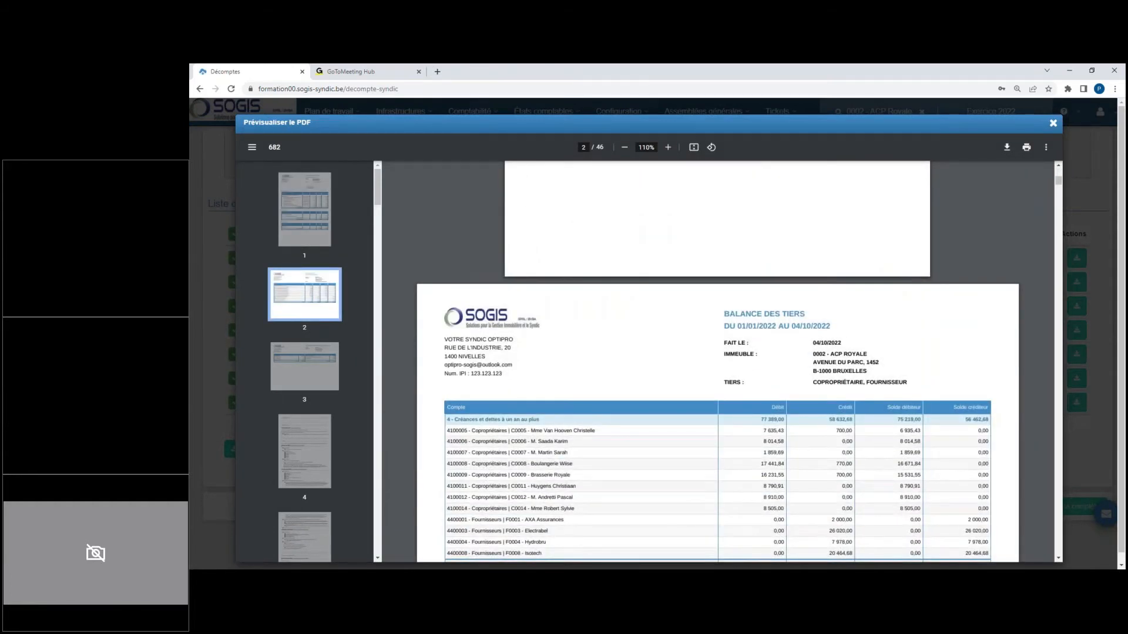
pyautogui.scroll(-8, 583, 369)
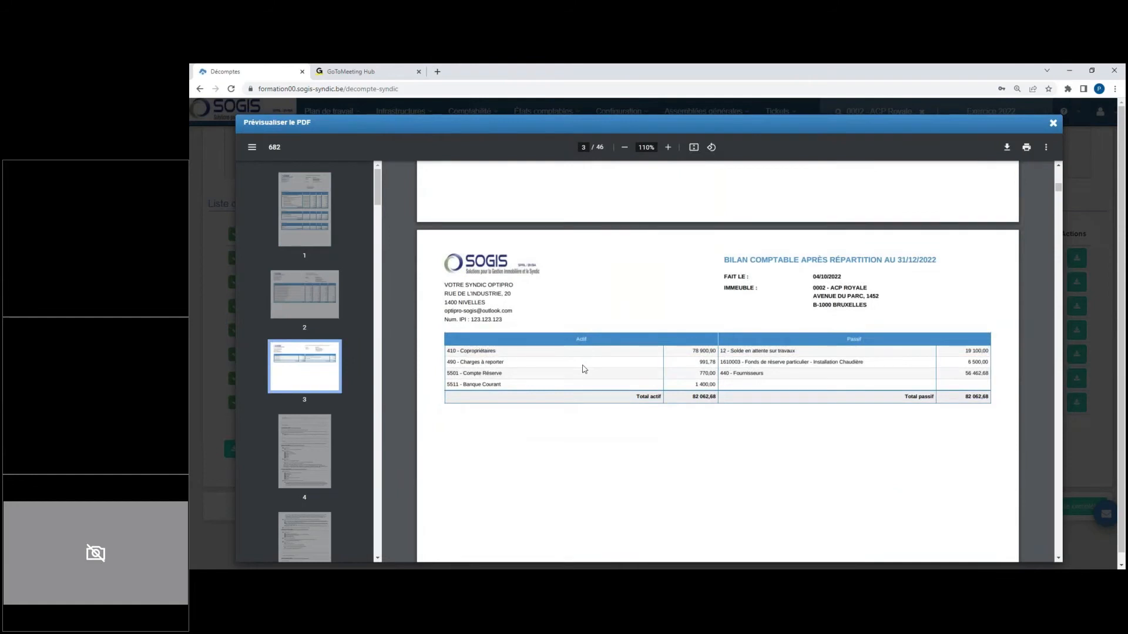
pyautogui.scroll(-12, 584, 368)
pyautogui.scroll(-15, 585, 369)
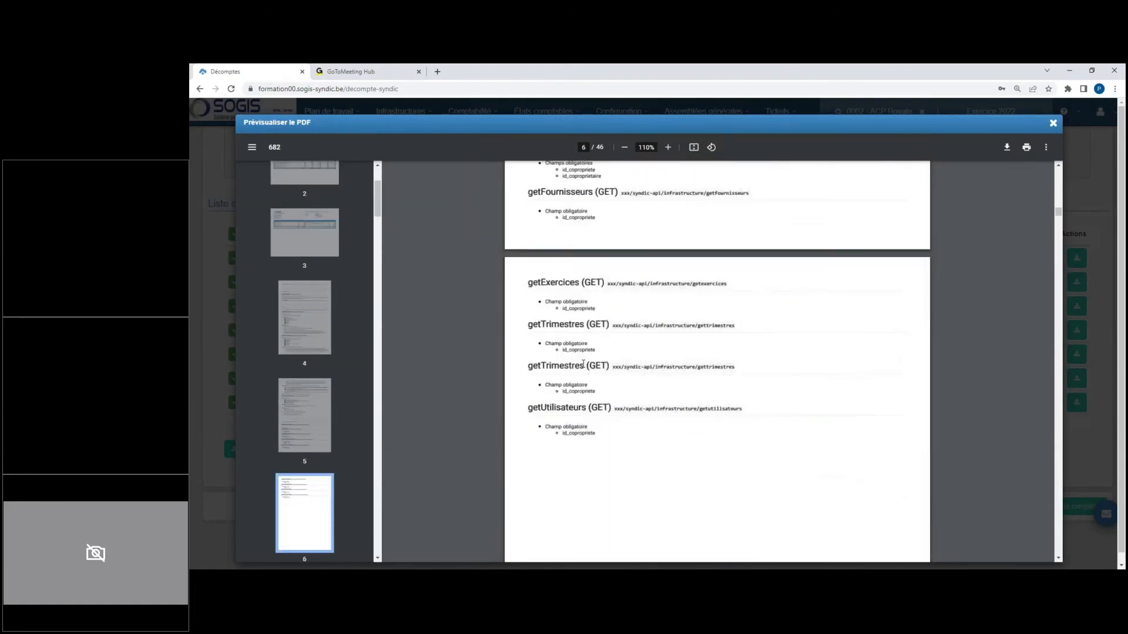
pyautogui.scroll(-10, 583, 363)
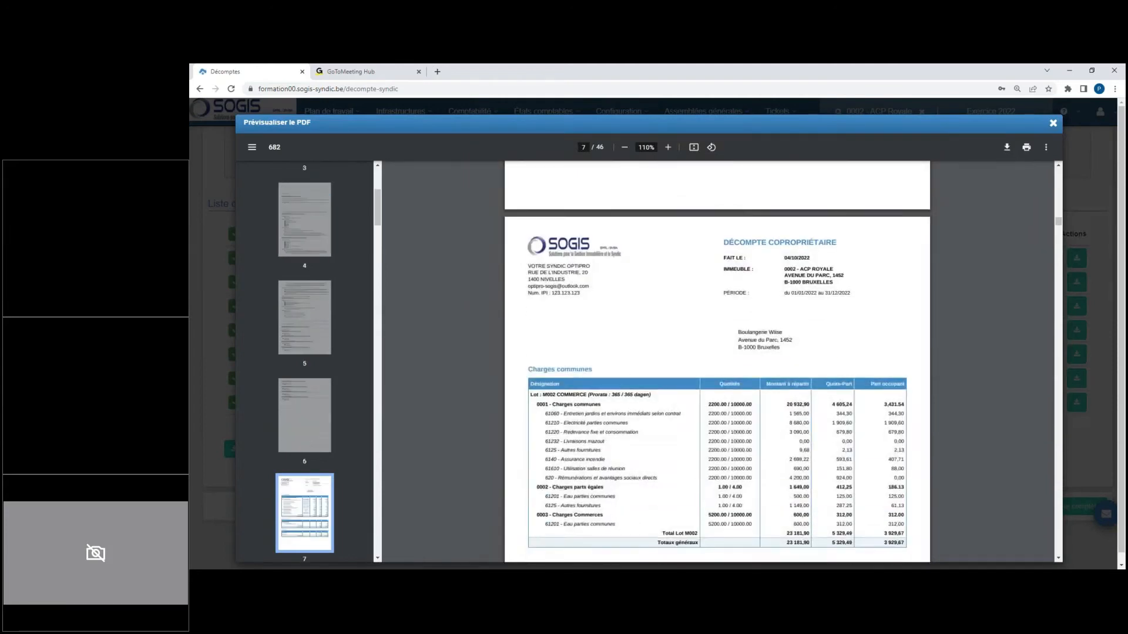
pyautogui.scroll(-10, 583, 369)
pyautogui.scroll(-20, 584, 370)
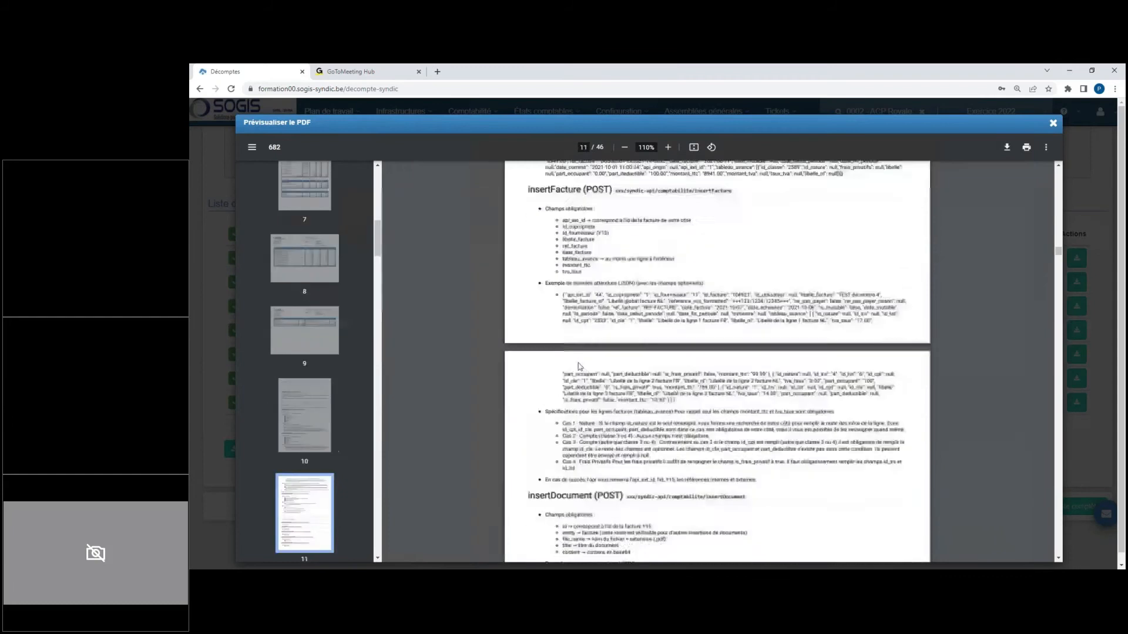
pyautogui.scroll(20, 579, 366)
pyautogui.scroll(20, 717, 362)
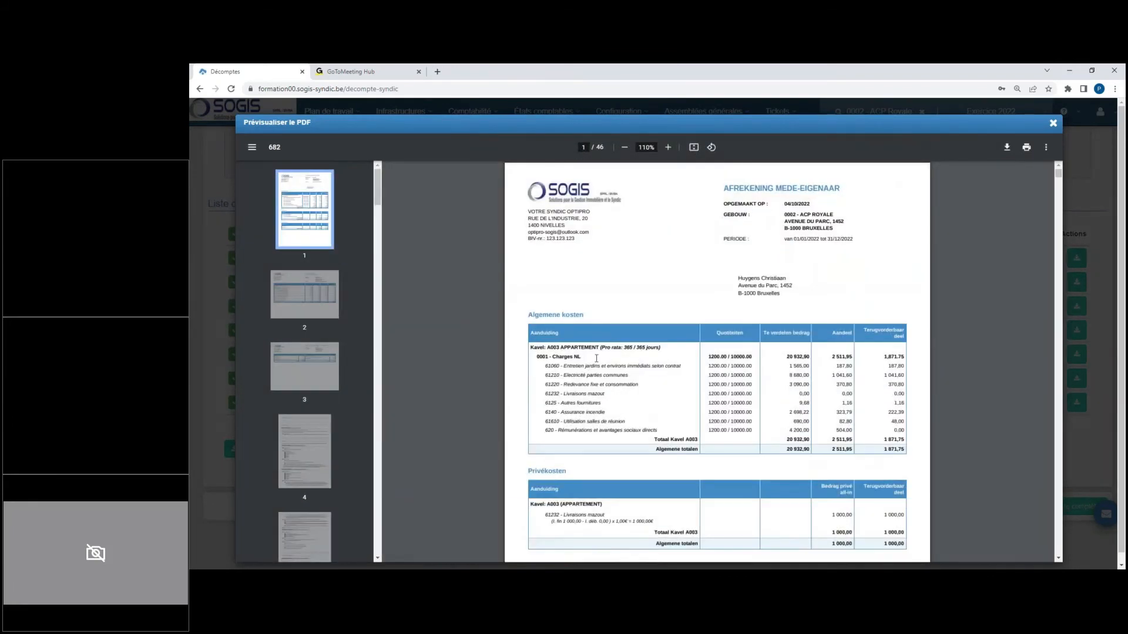
pyautogui.click(1053, 123)
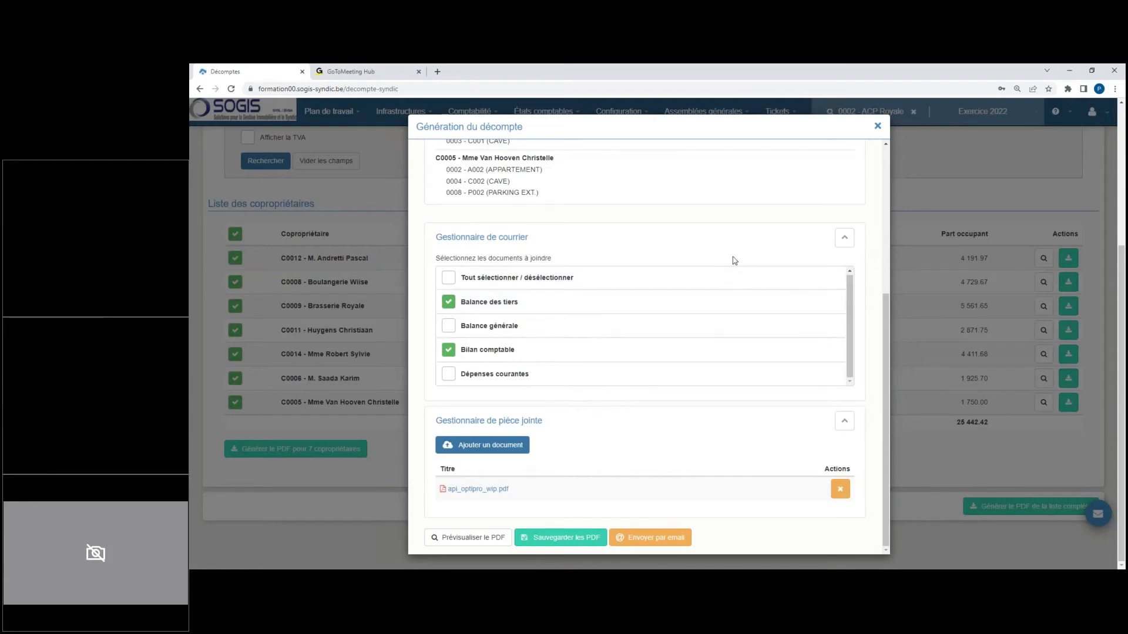
pyautogui.click(878, 127)
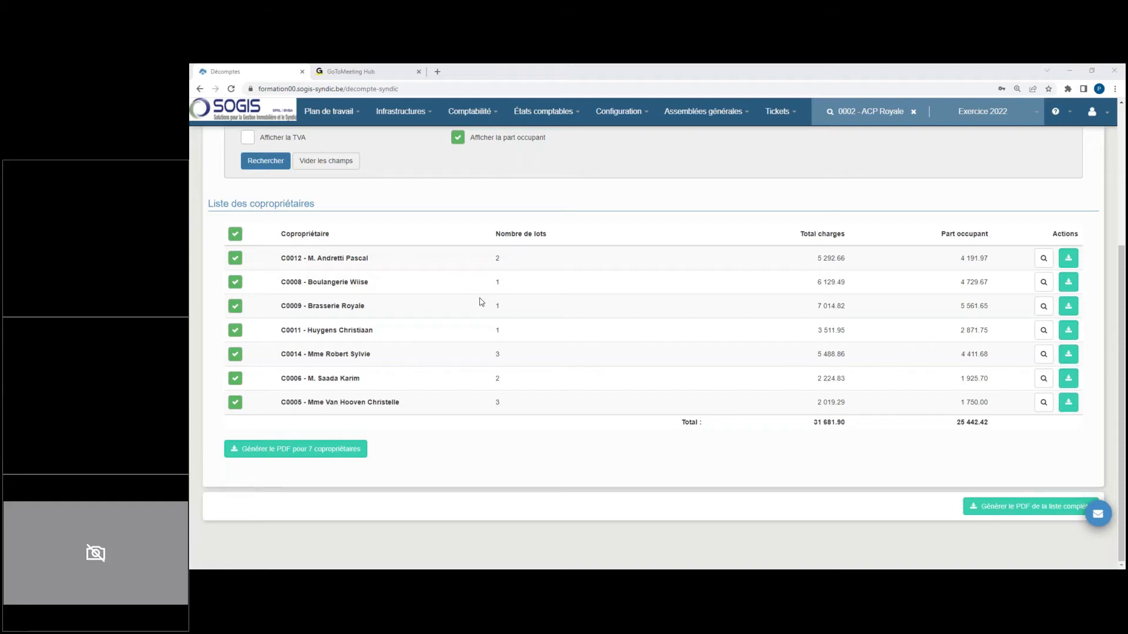
pyautogui.scroll(3, 486, 268)
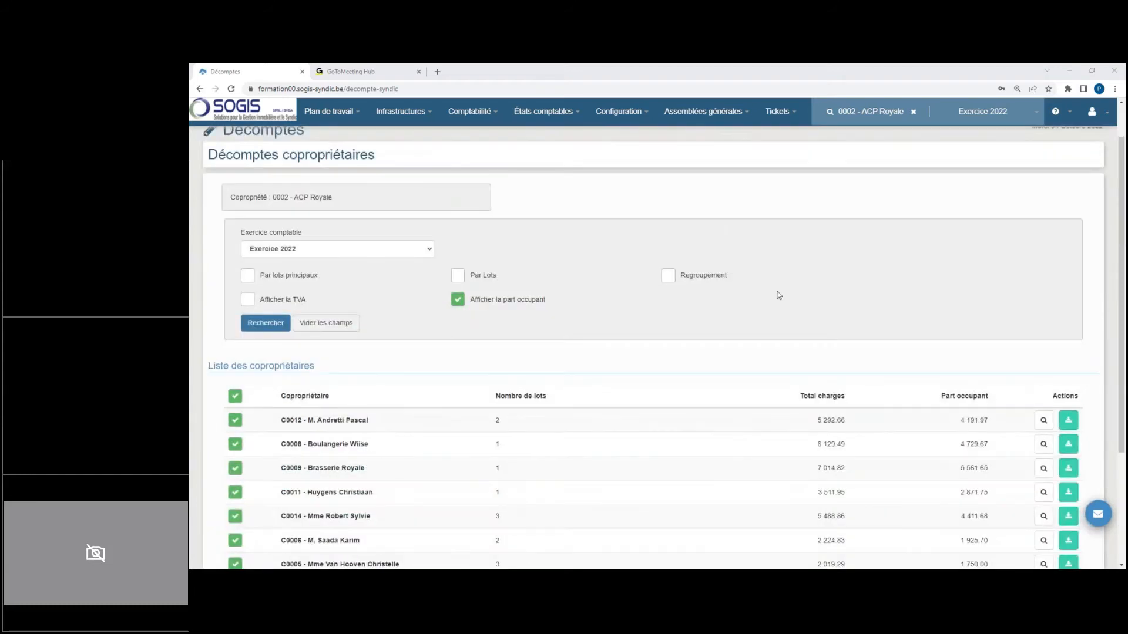
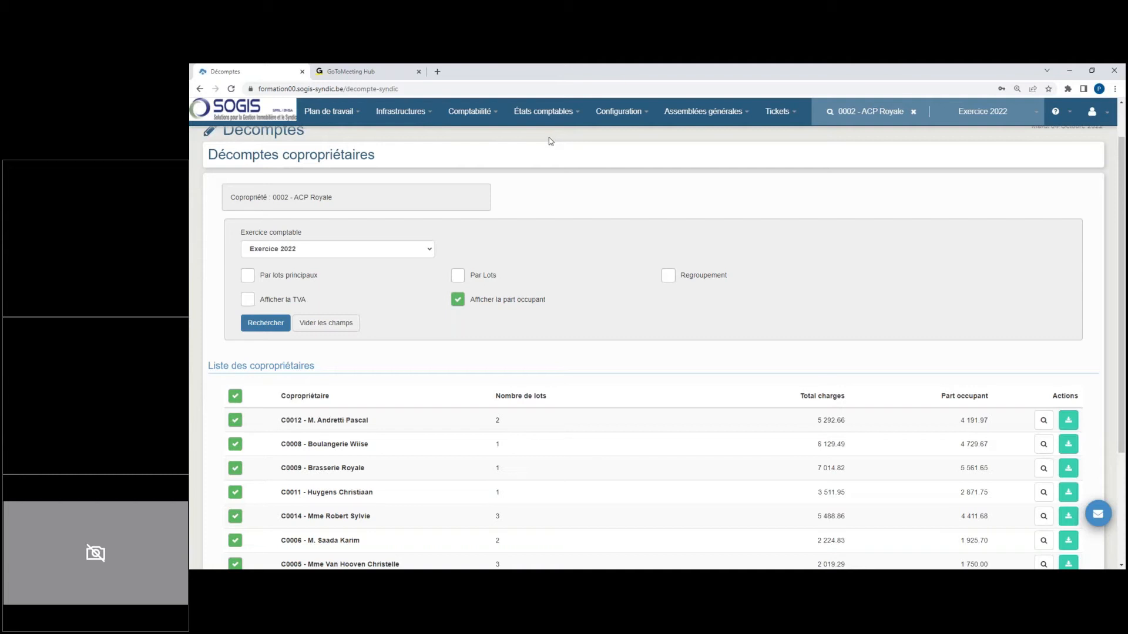
# Step: Open the posted calls of Exercice 2022 and review the provisions for charges and for works
pyautogui.click(464, 120)
pyautogui.moveTo(473, 180)
pyautogui.click(584, 183)
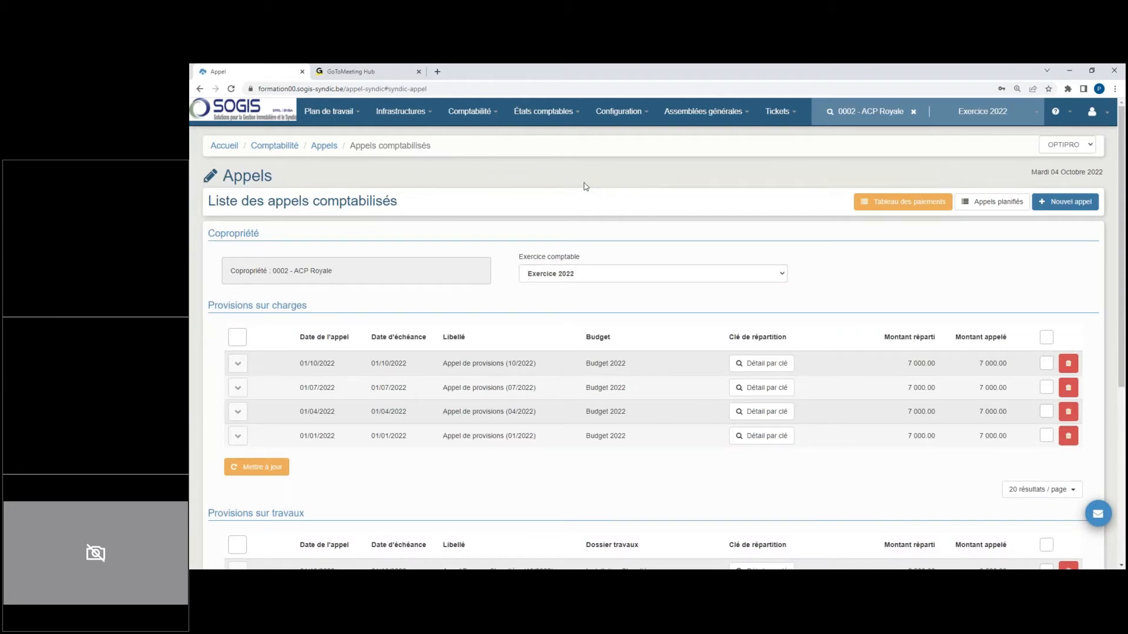
pyautogui.scroll(-3, 501, 272)
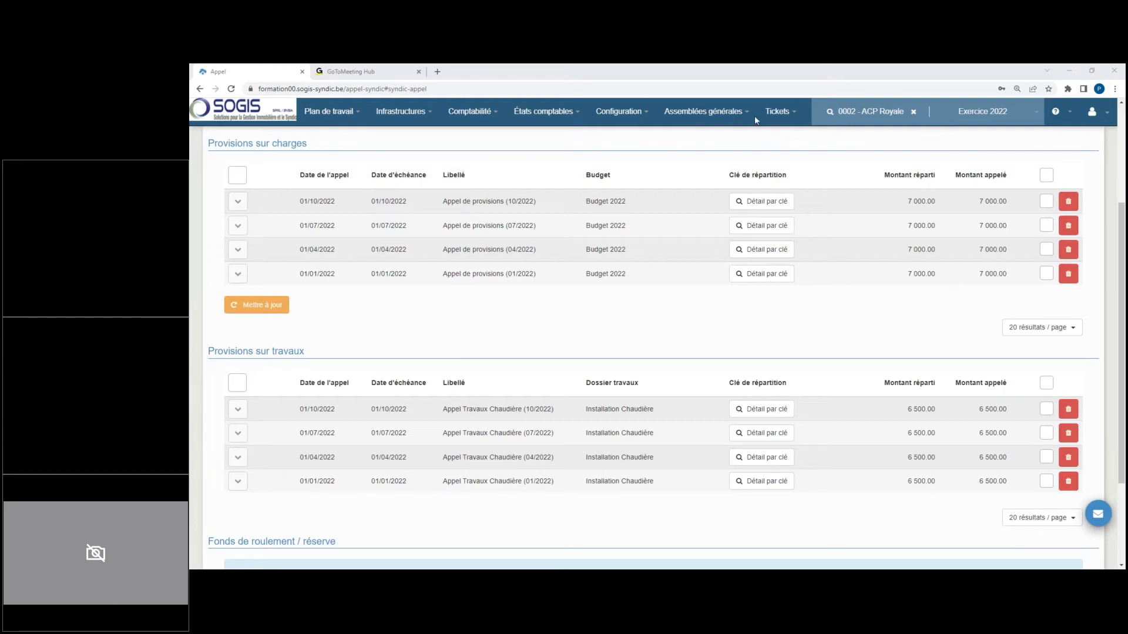
# Step: Open the list of current expenses (Dépenses courantes) for Exercice 2022
pyautogui.click(544, 113)
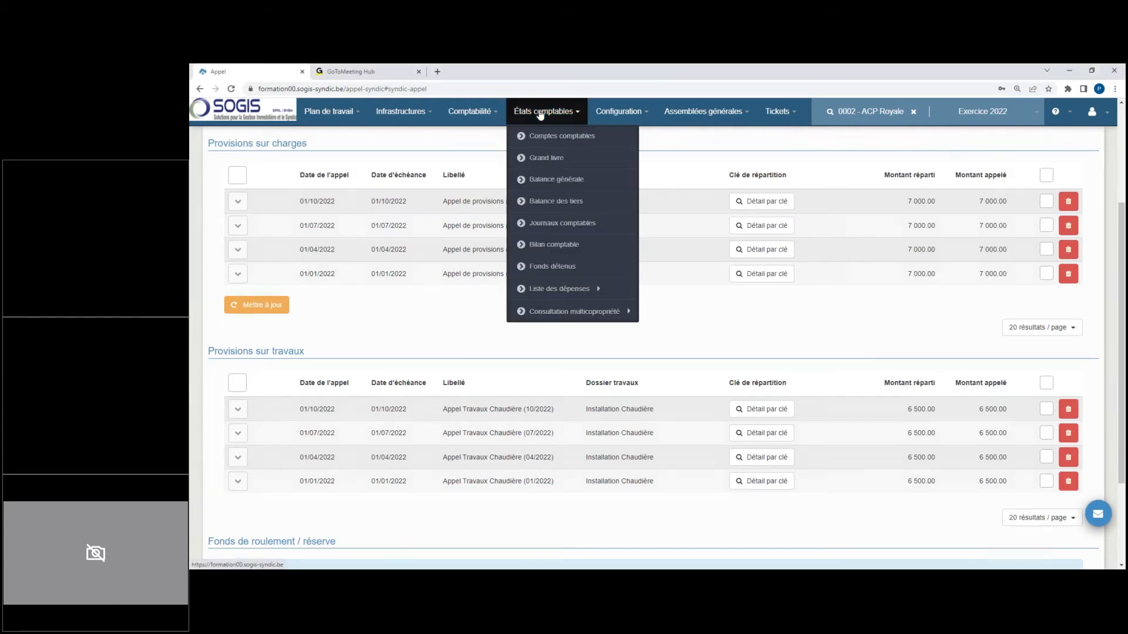
pyautogui.moveTo(587, 290)
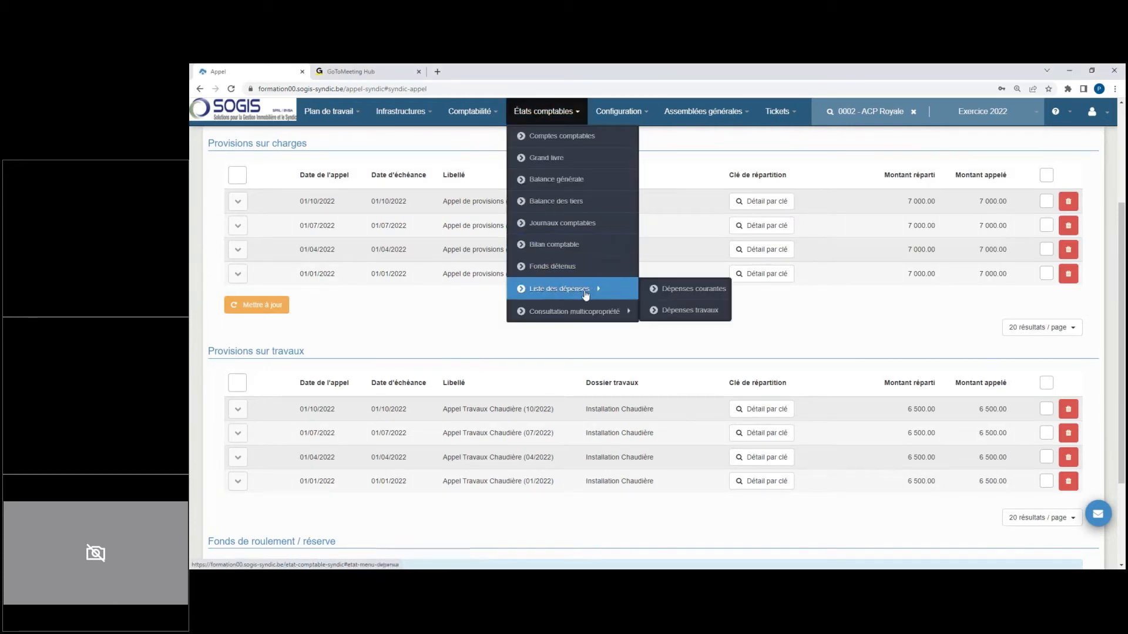
pyautogui.click(662, 293)
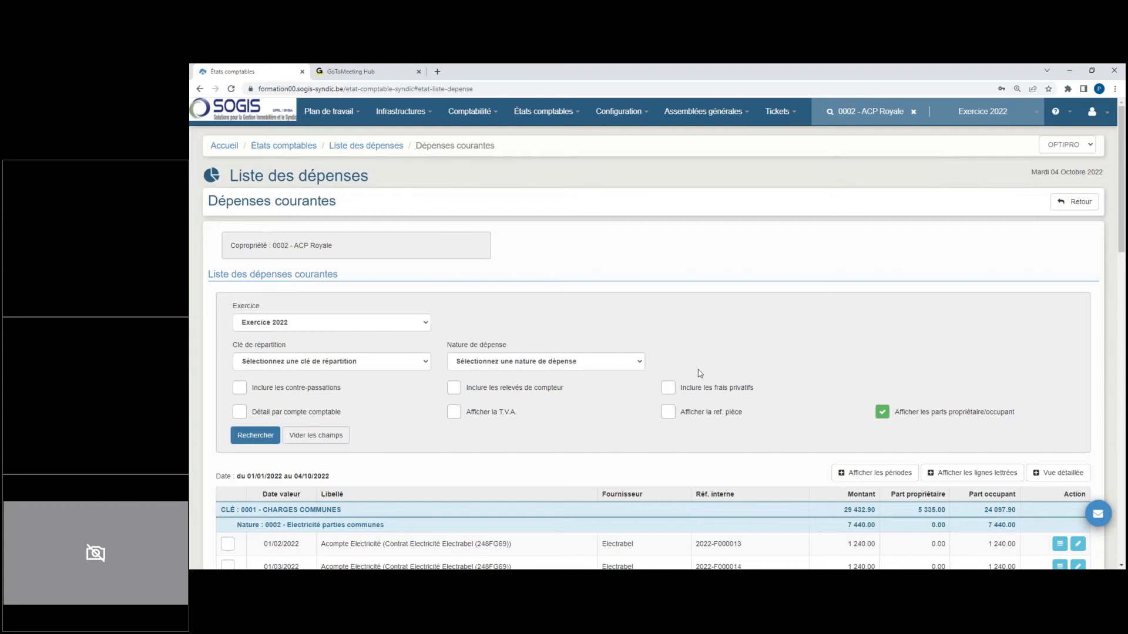
# Step: Open the general assembly AG Ordinaire 2022 for editing from the list of general assemblies
pyautogui.click(708, 112)
pyautogui.click(713, 139)
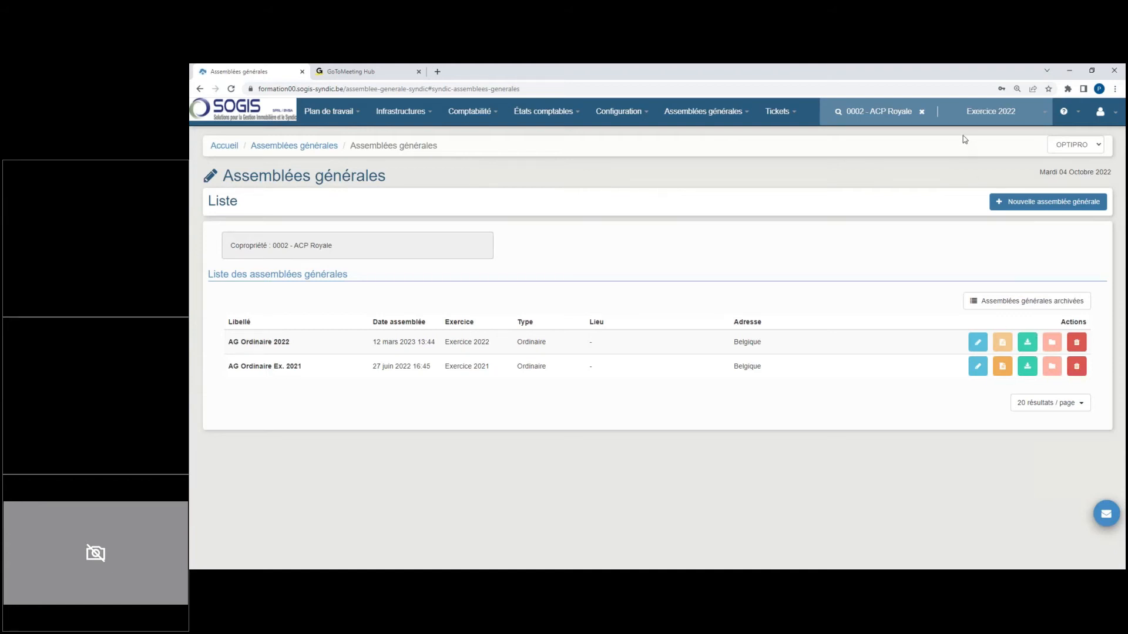
pyautogui.moveTo(263, 342); pyautogui.dragTo(300, 343)
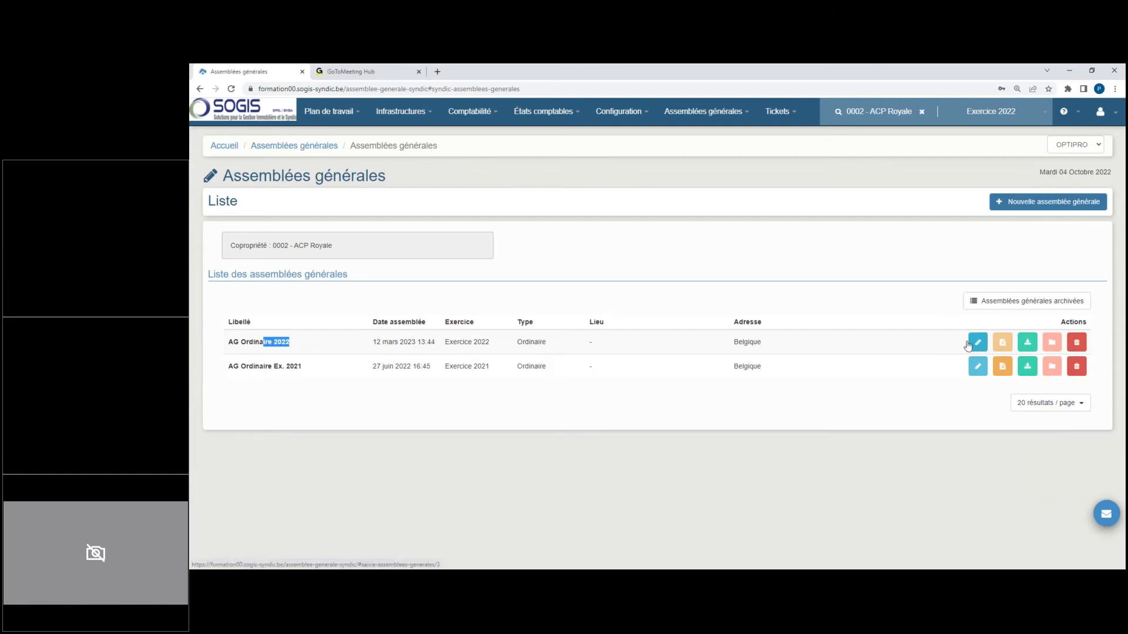
pyautogui.click(368, 346)
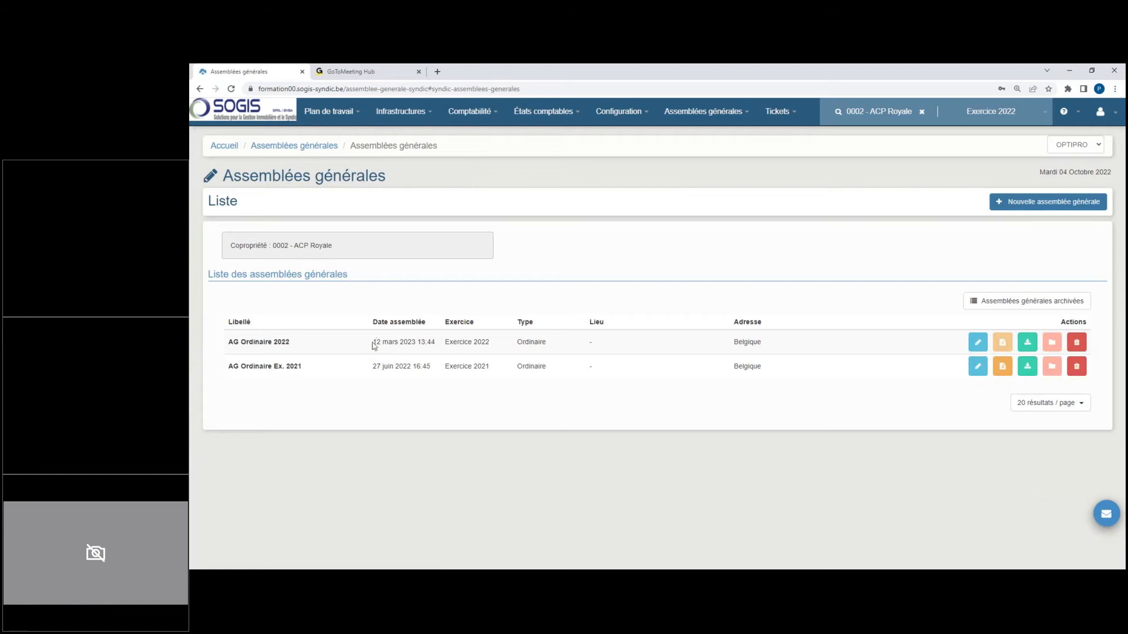
pyautogui.moveTo(374, 345); pyautogui.dragTo(422, 347)
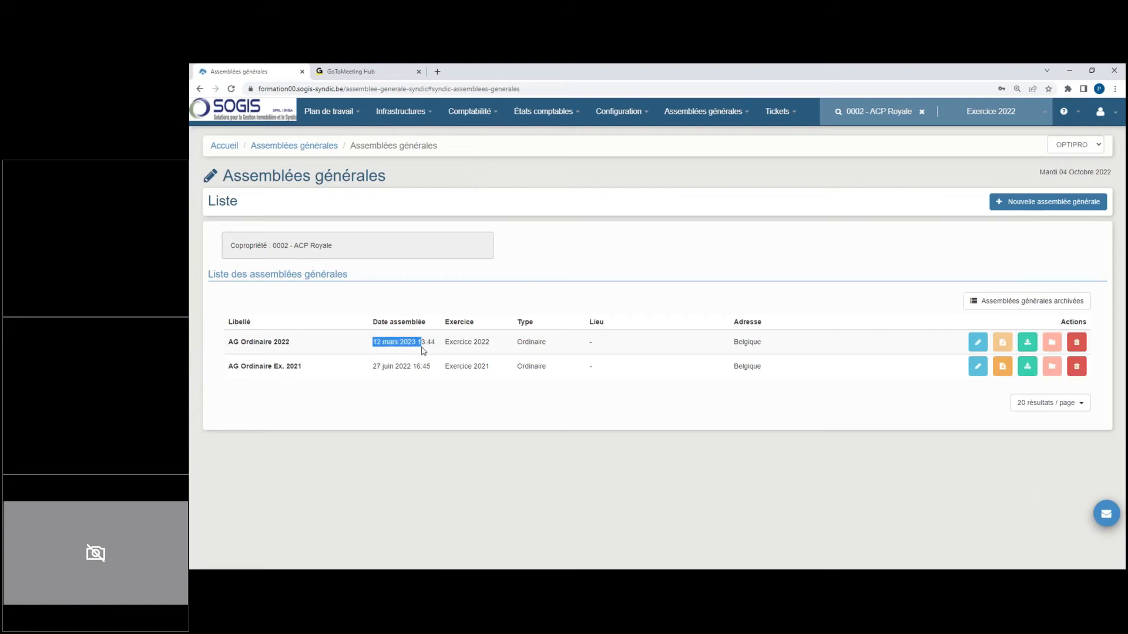
pyautogui.click(826, 346)
pyautogui.click(978, 346)
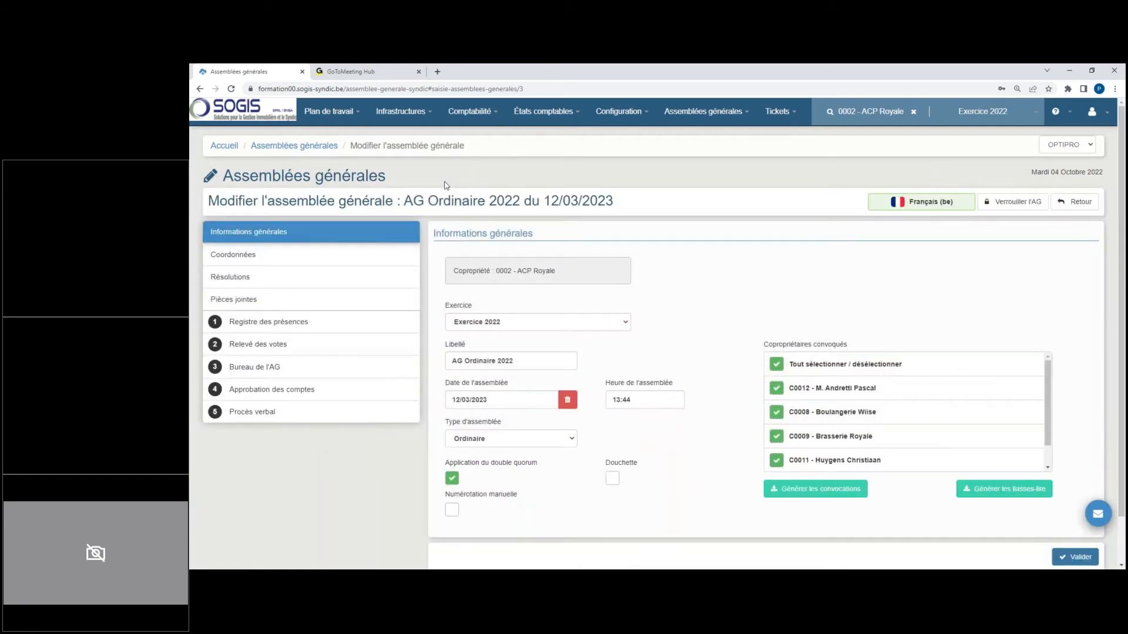
# Step: Approve the common-charge accounts of Exercice 2022 in the general assembly and save the approval
pyautogui.click(298, 392)
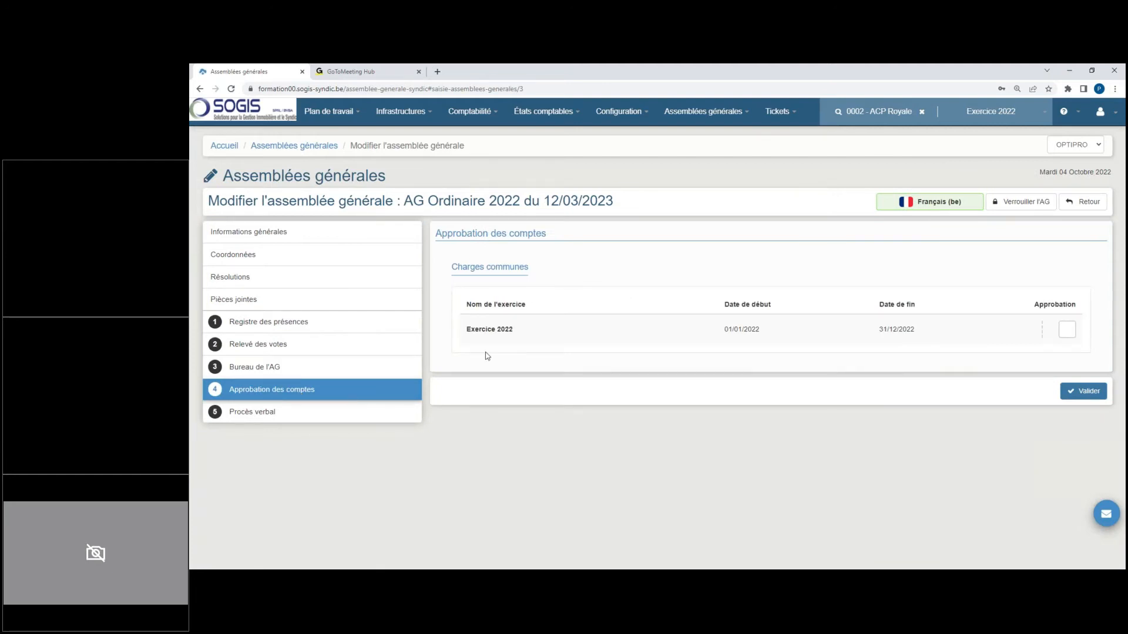
pyautogui.moveTo(467, 331); pyautogui.dragTo(489, 333)
pyautogui.click(1066, 330)
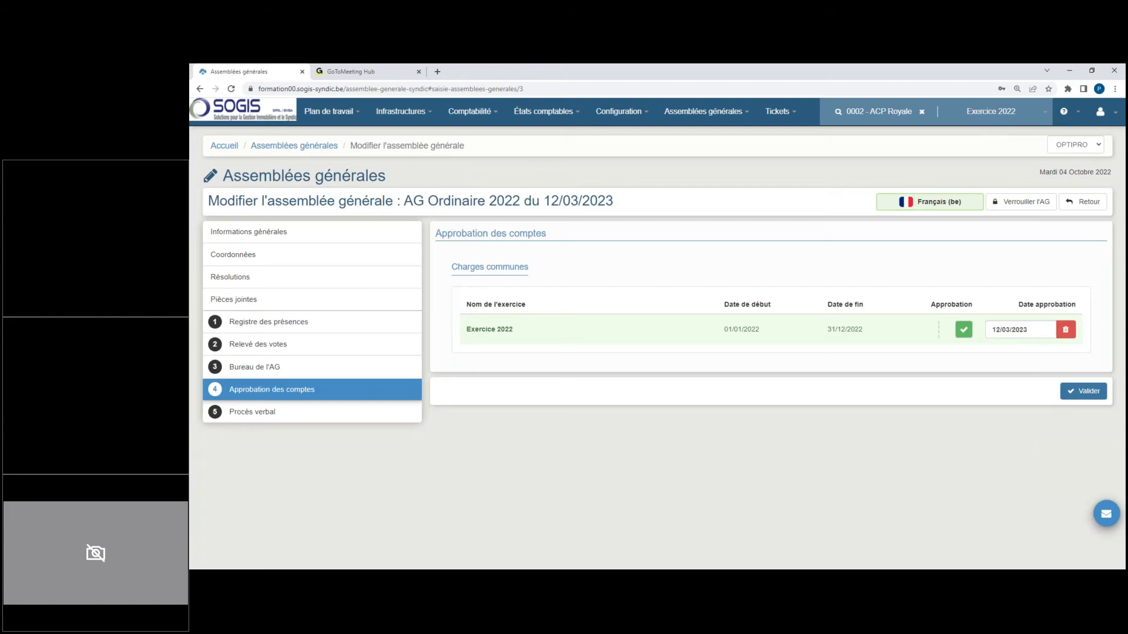
pyautogui.click(1085, 391)
pyautogui.click(1086, 394)
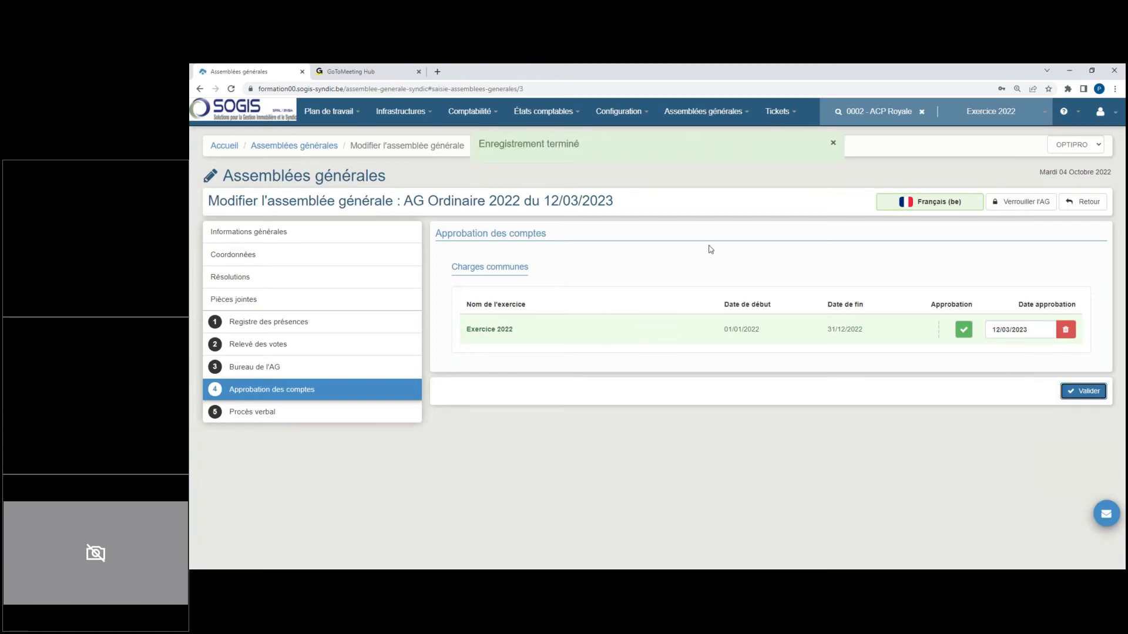
# Step: Open the accounting year Exercice 2022 for editing and carry out the regularisation of its common charges
pyautogui.click(470, 111)
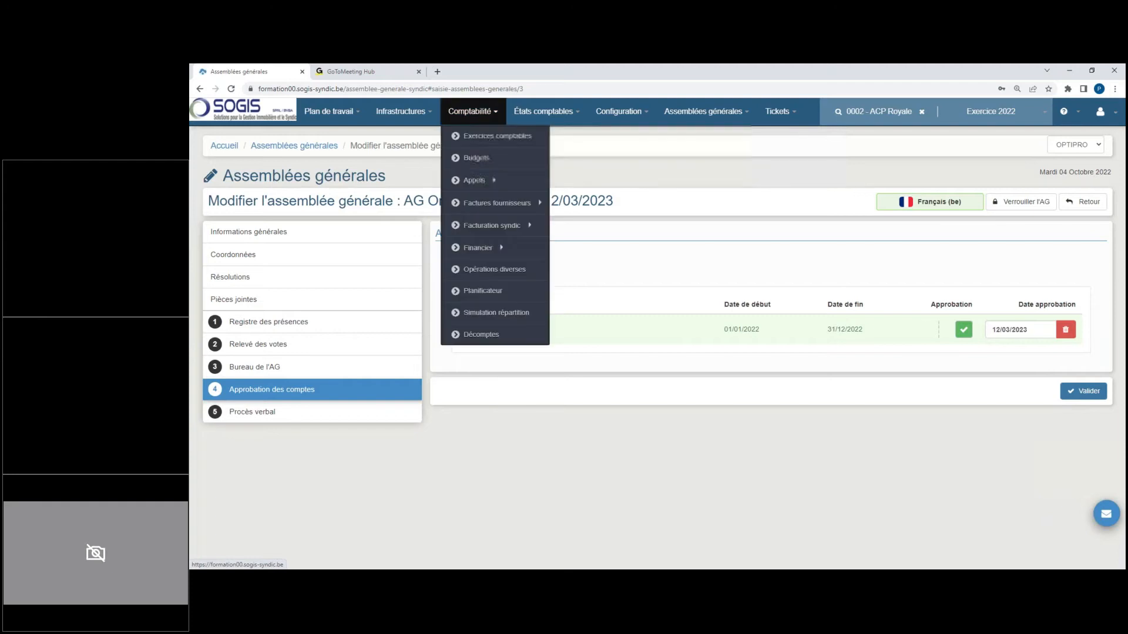
pyautogui.click(488, 135)
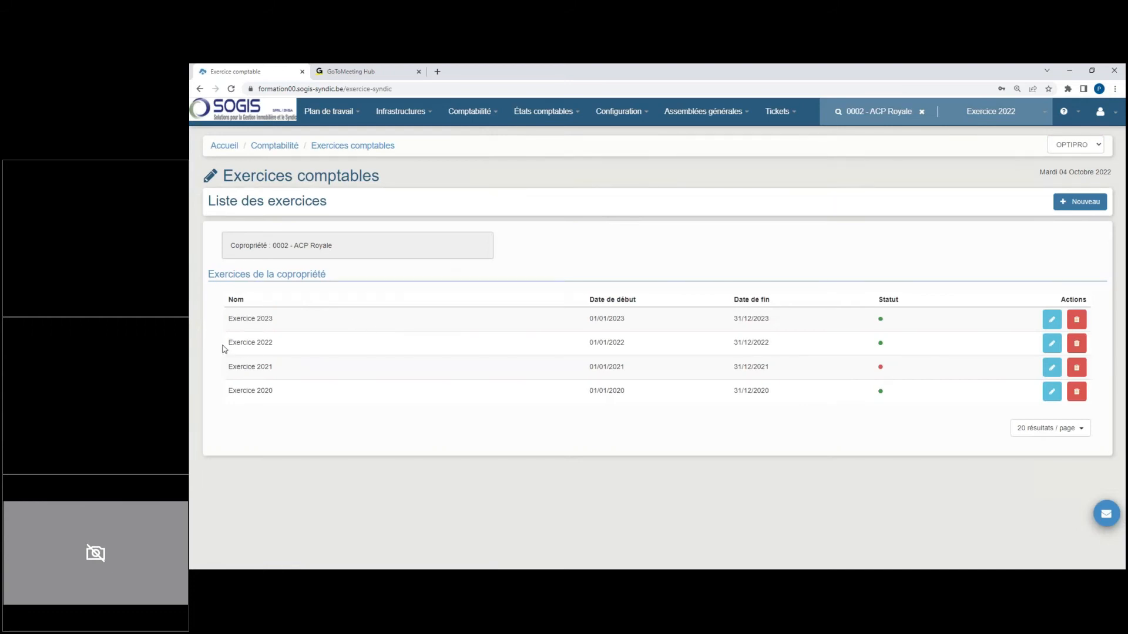
pyautogui.click(1052, 343)
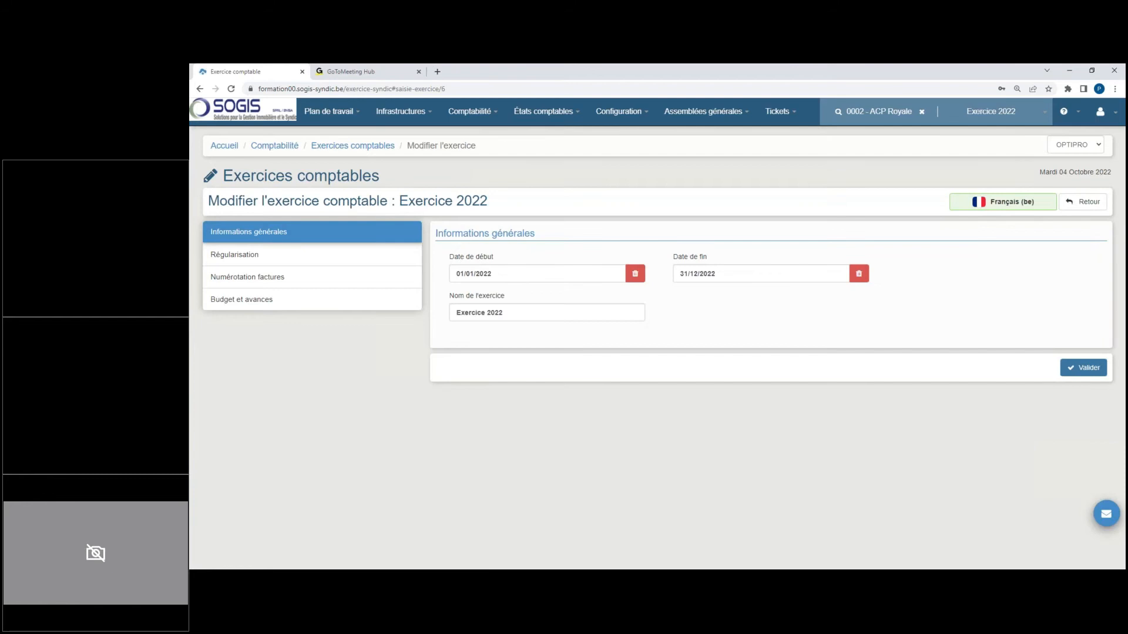
pyautogui.click(278, 251)
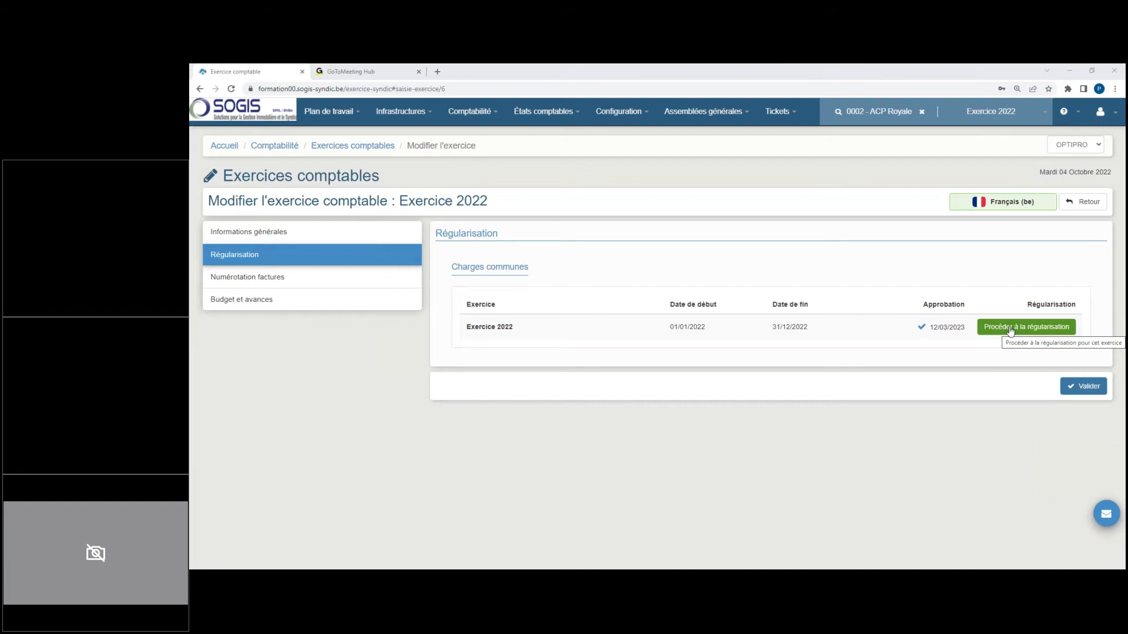
pyautogui.click(1011, 329)
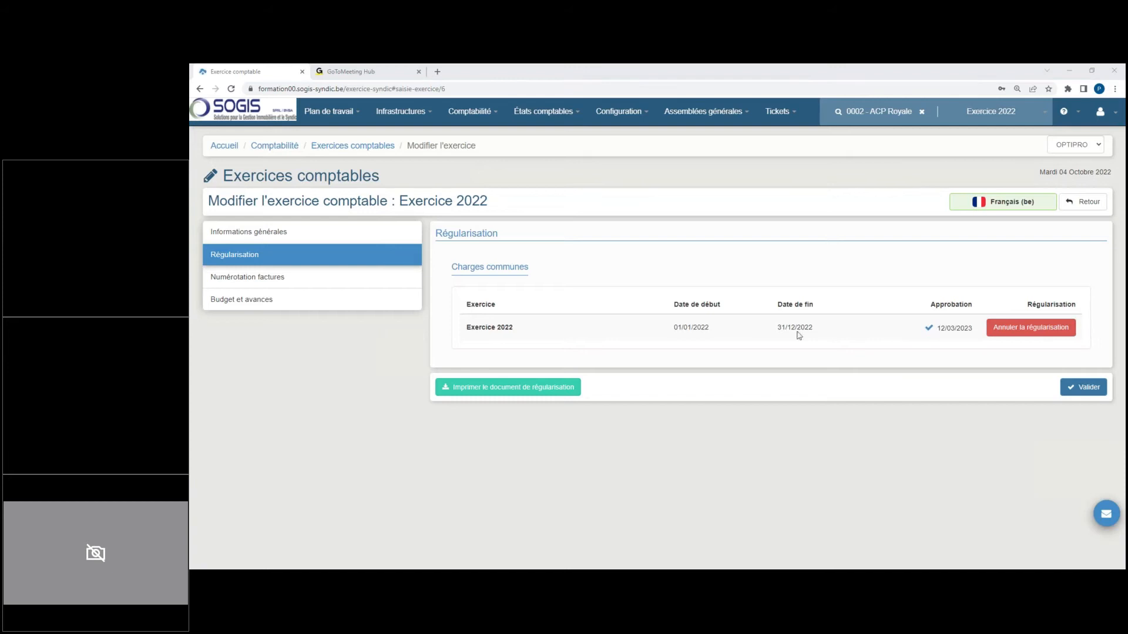
# Step: Start printing the regularisation document and look at its mail and attachment options
pyautogui.click(521, 390)
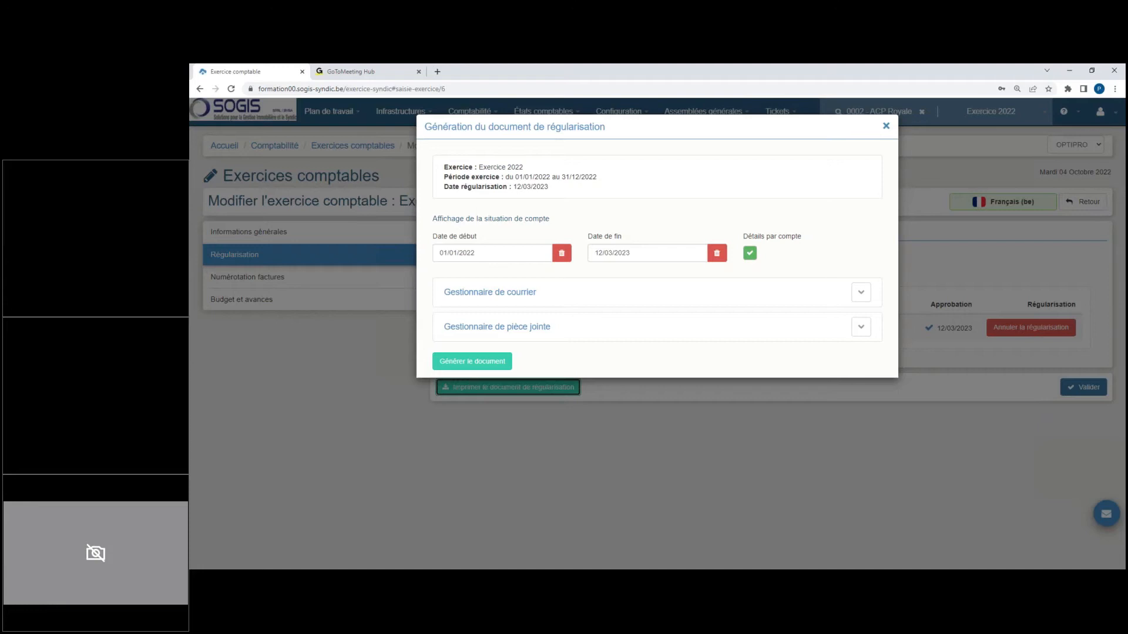
pyautogui.click(534, 299)
pyautogui.click(534, 299)
pyautogui.click(546, 333)
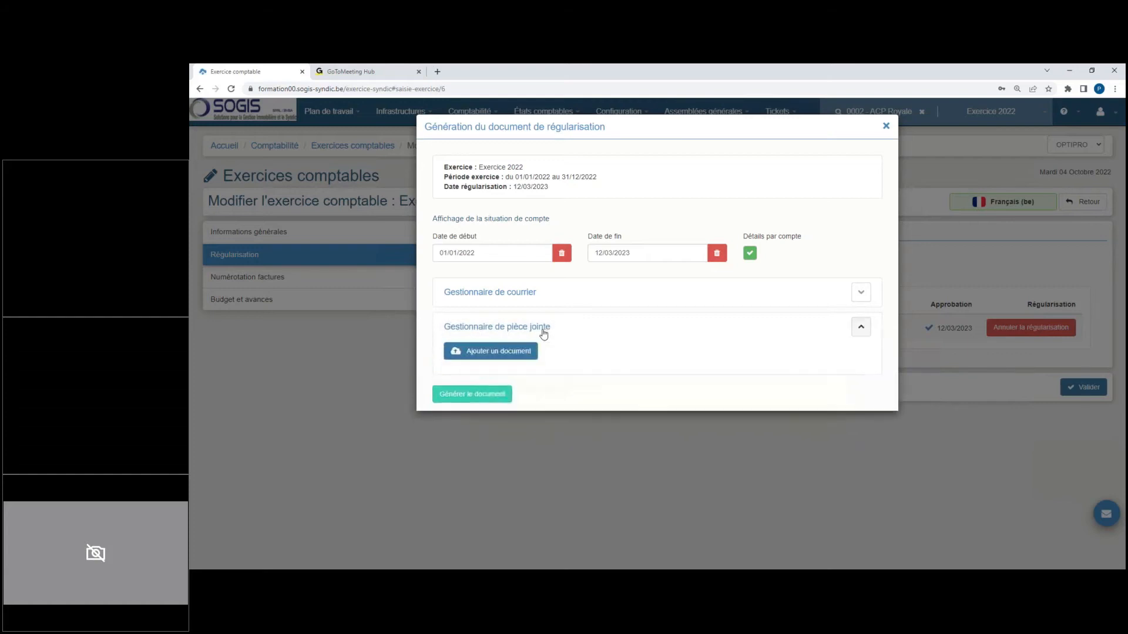
pyautogui.click(547, 333)
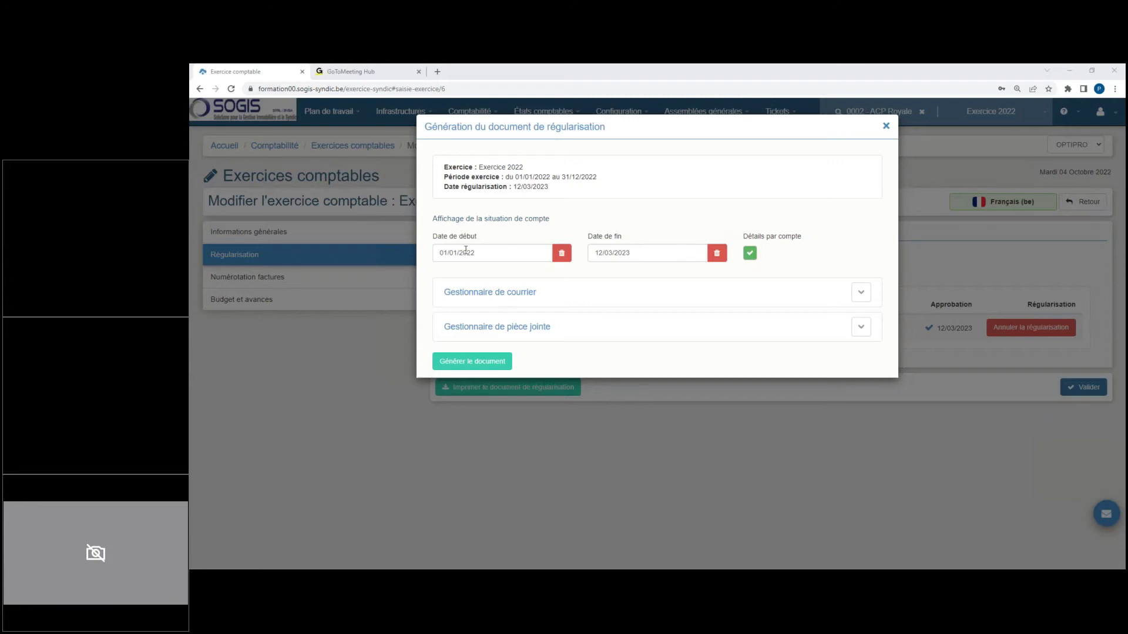
# Step: Set the account situation period from 01/01/2023 to 15/03/2023, turn off details by account, and generate the regularisation document
pyautogui.click(499, 255)
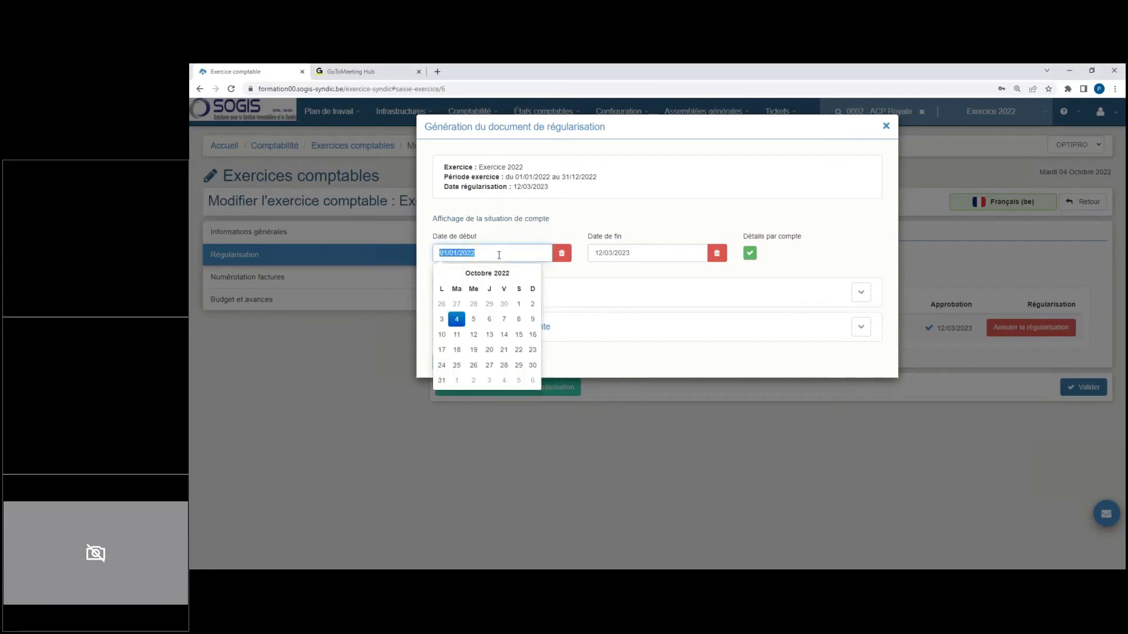
pyautogui.write('01/01/')
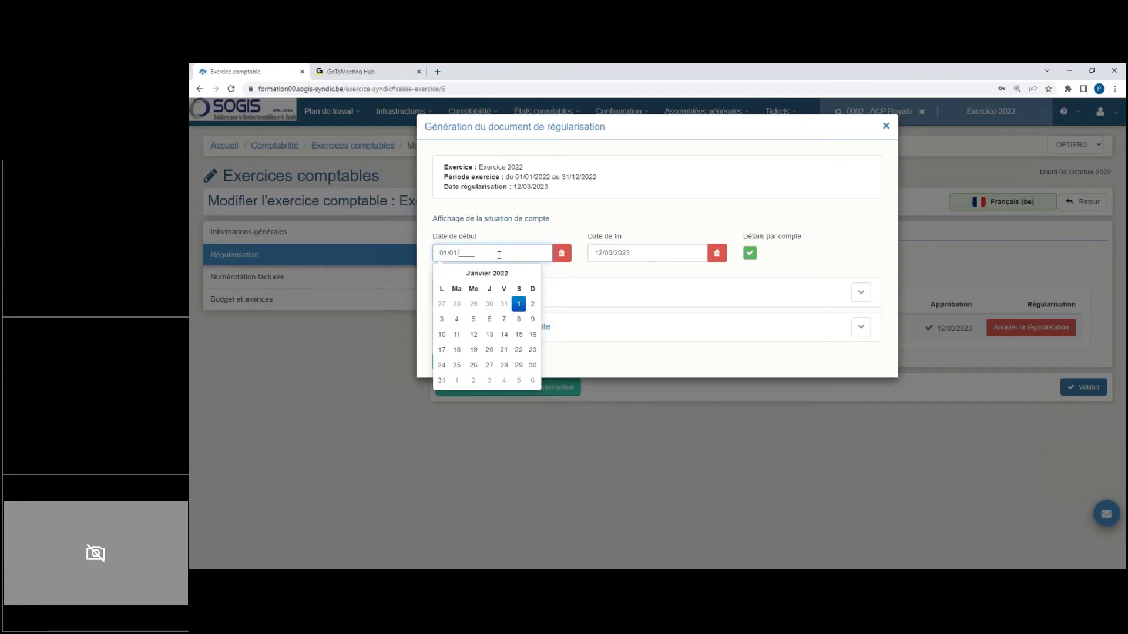
pyautogui.write('2023')
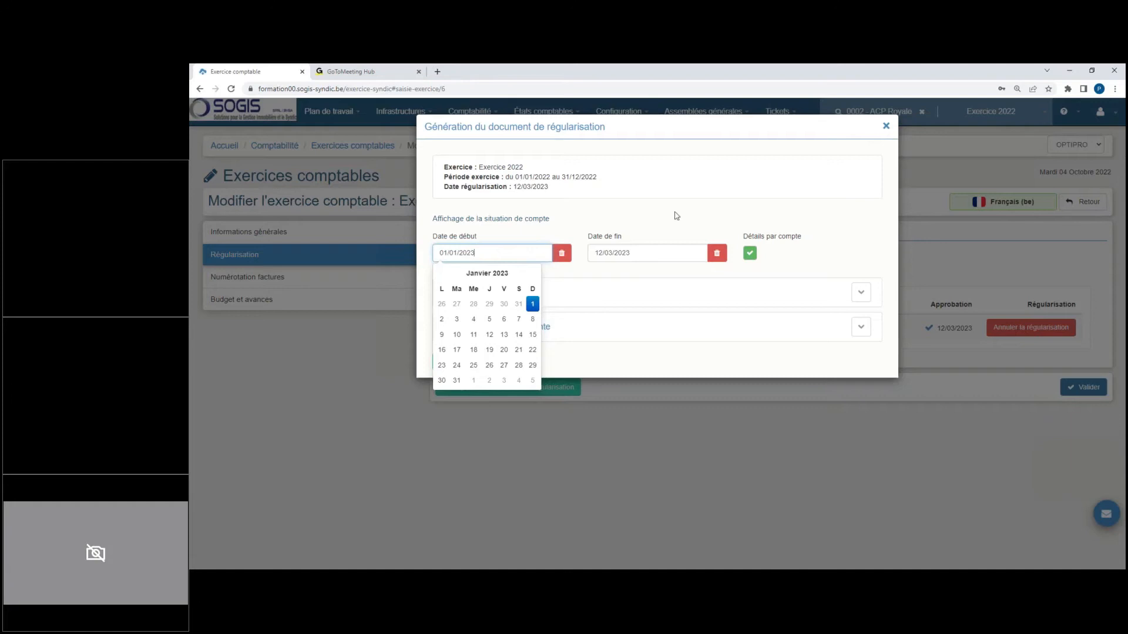
pyautogui.click(669, 248)
pyautogui.write('15/03/20')
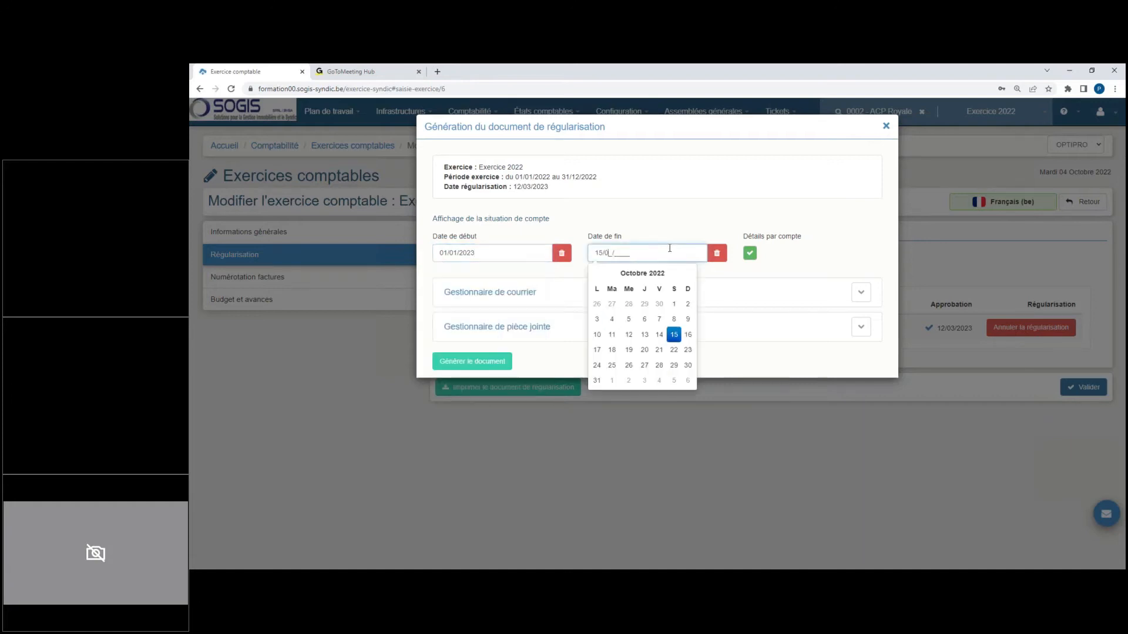
pyautogui.write('23')
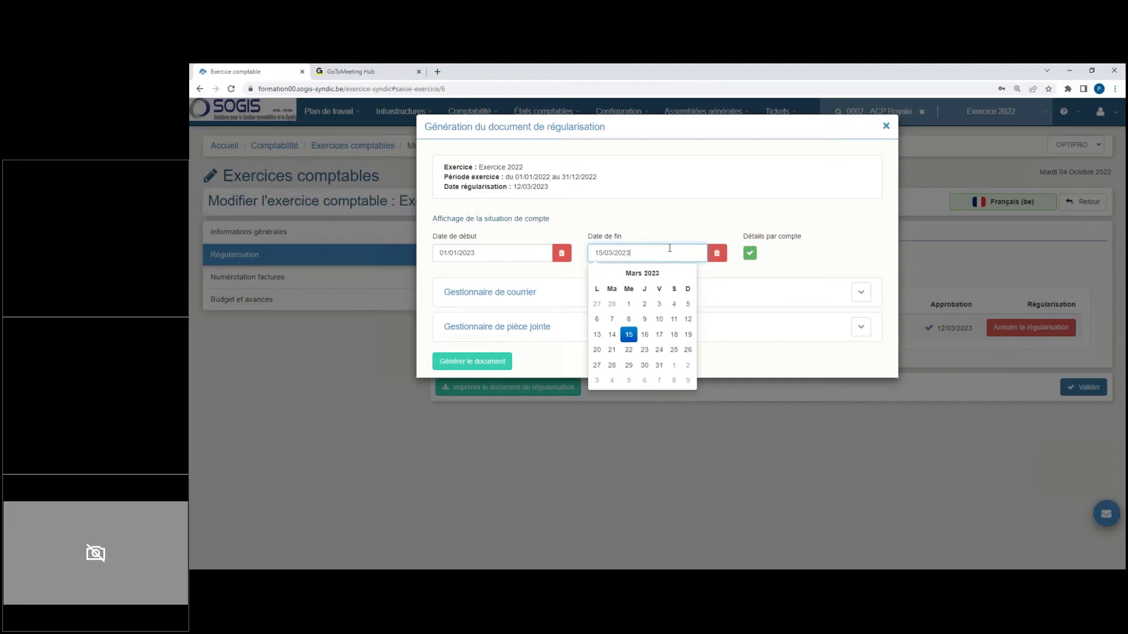
pyautogui.click(785, 267)
pyautogui.click(750, 253)
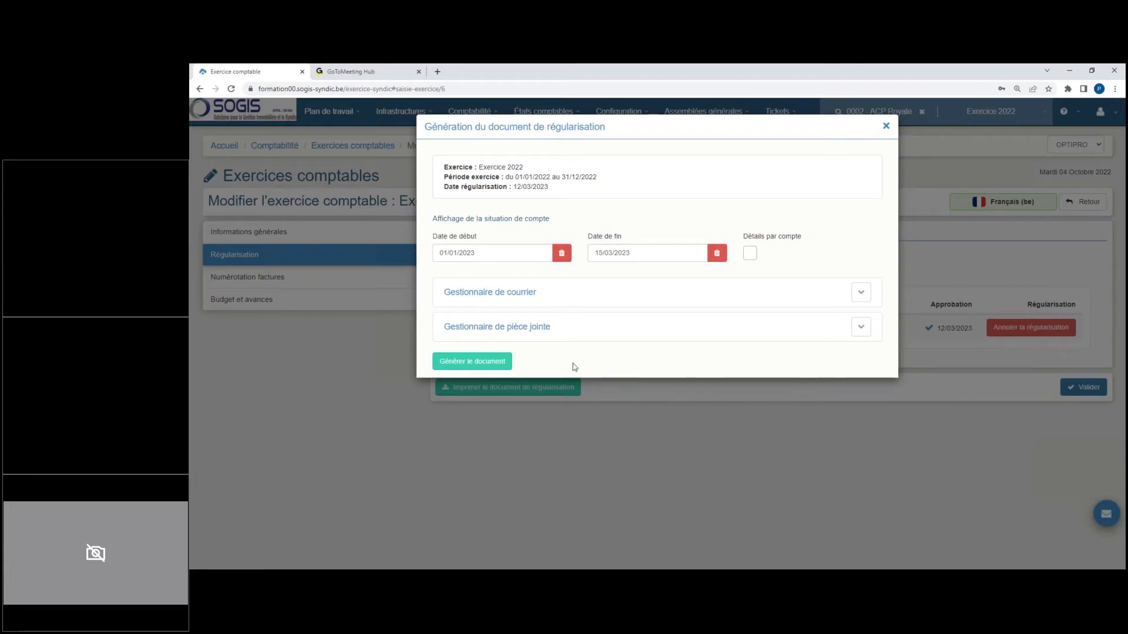
pyautogui.click(469, 361)
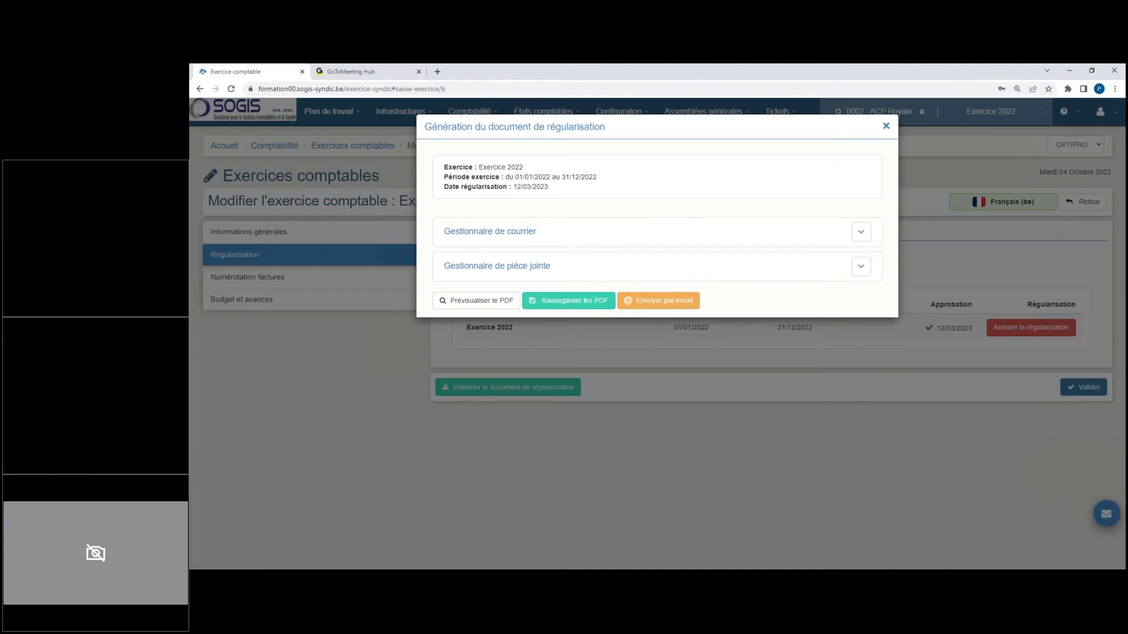
# Step: Preview the regularisation PDF and examine apartment lot A002's common and private charges, deducted provisions and lot total
pyautogui.click(477, 301)
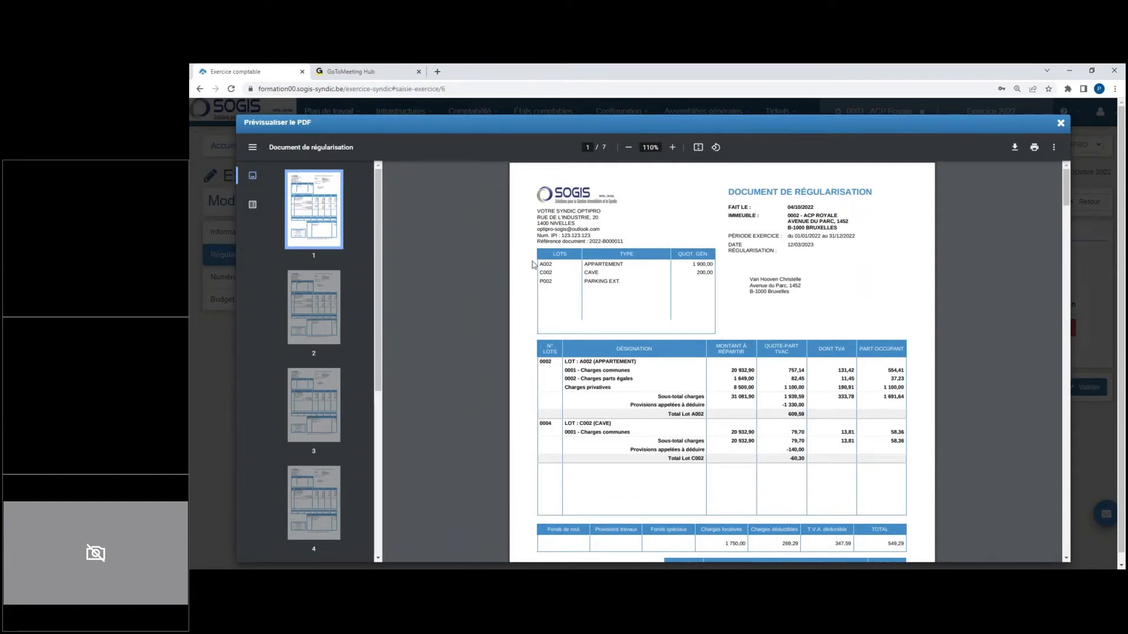
pyautogui.moveTo(565, 361); pyautogui.dragTo(638, 383)
pyautogui.moveTo(714, 379); pyautogui.dragTo(745, 379)
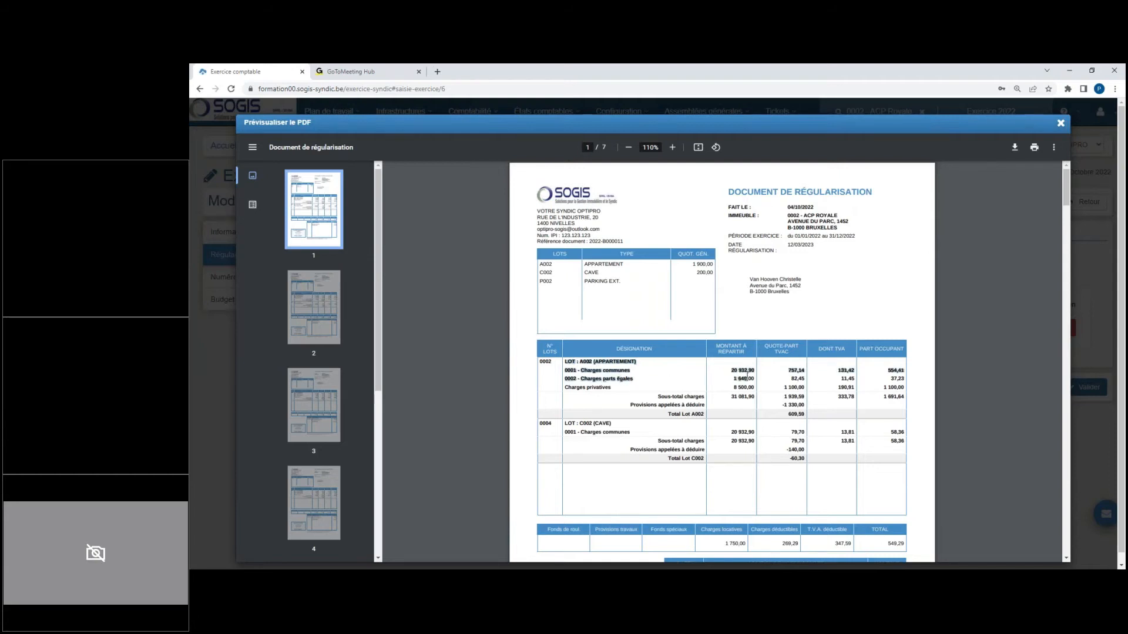
pyautogui.click(785, 377)
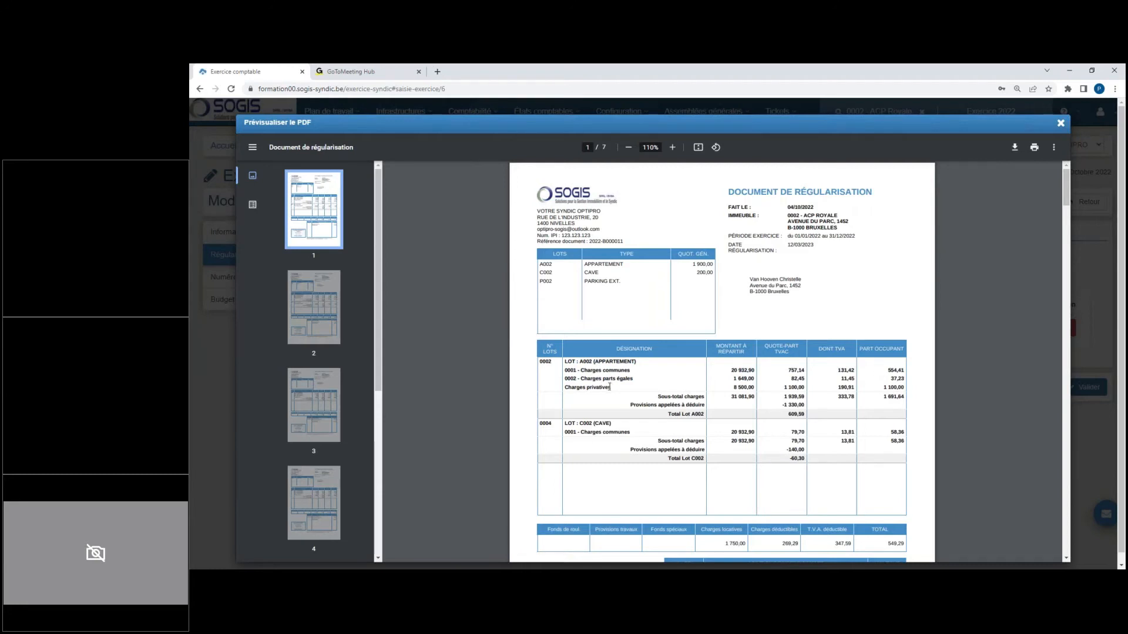
pyautogui.moveTo(565, 387); pyautogui.dragTo(614, 388)
pyautogui.moveTo(785, 389); pyautogui.dragTo(806, 388)
pyautogui.moveTo(658, 396); pyautogui.dragTo(747, 400)
pyautogui.moveTo(634, 407); pyautogui.dragTo(701, 409)
pyautogui.moveTo(783, 406); pyautogui.dragTo(805, 407)
pyautogui.click(814, 405)
pyautogui.moveTo(786, 414); pyautogui.dragTo(807, 415)
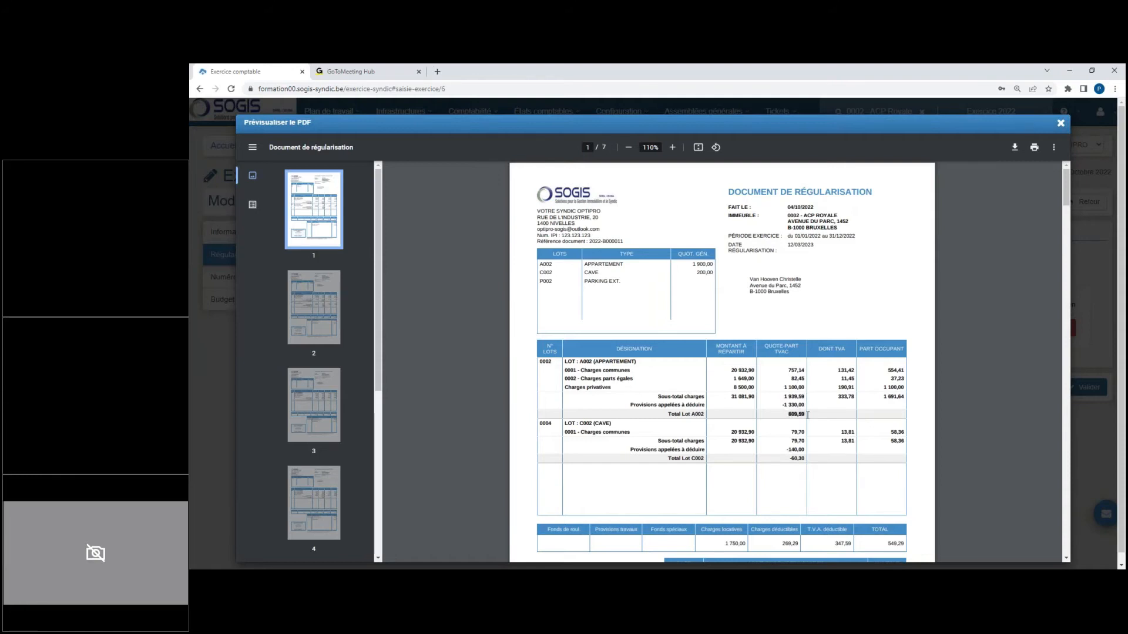
pyautogui.click(840, 421)
# Step: Examine cellar lot C002's charges and deducted provisions, and the overall total on the first regularisation statement
pyautogui.click(674, 149)
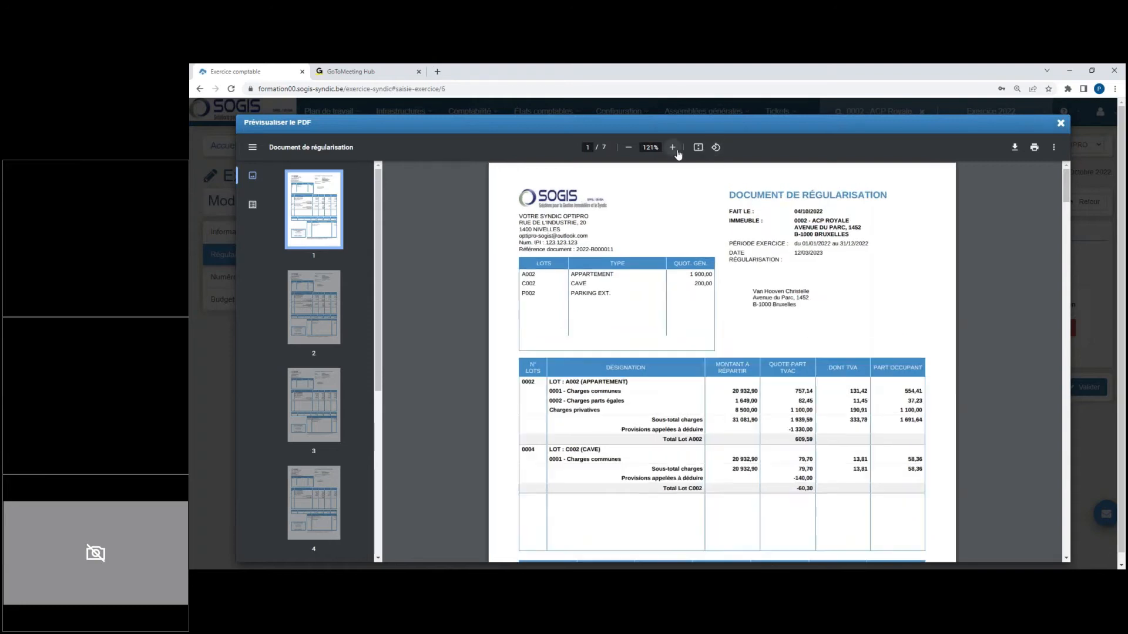
pyautogui.click(675, 150)
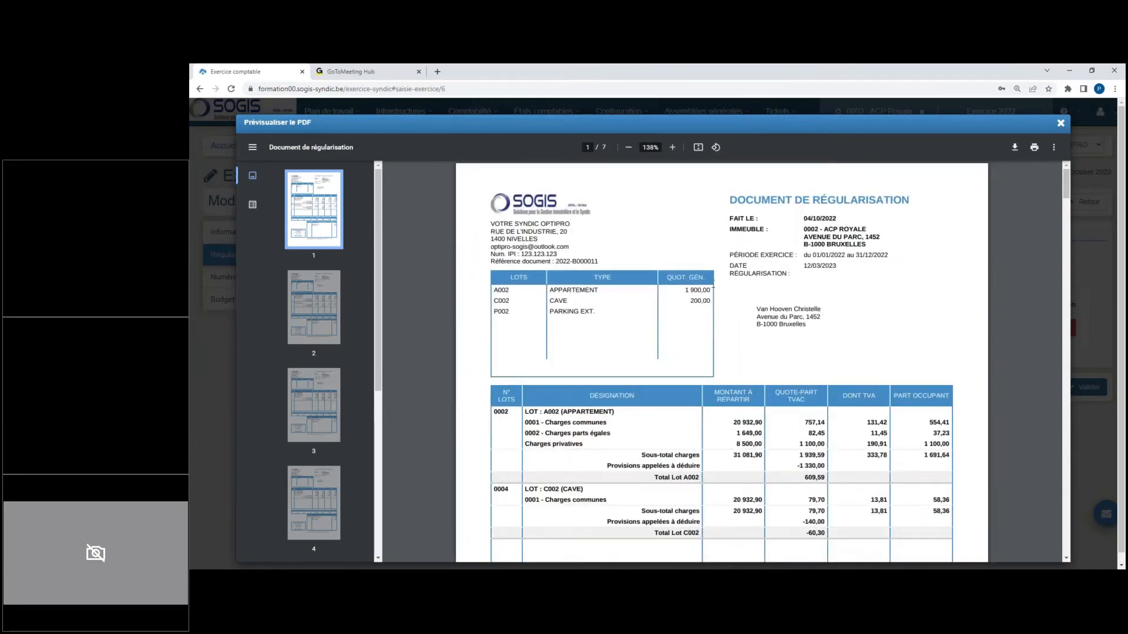
pyautogui.scroll(-3, 652, 368)
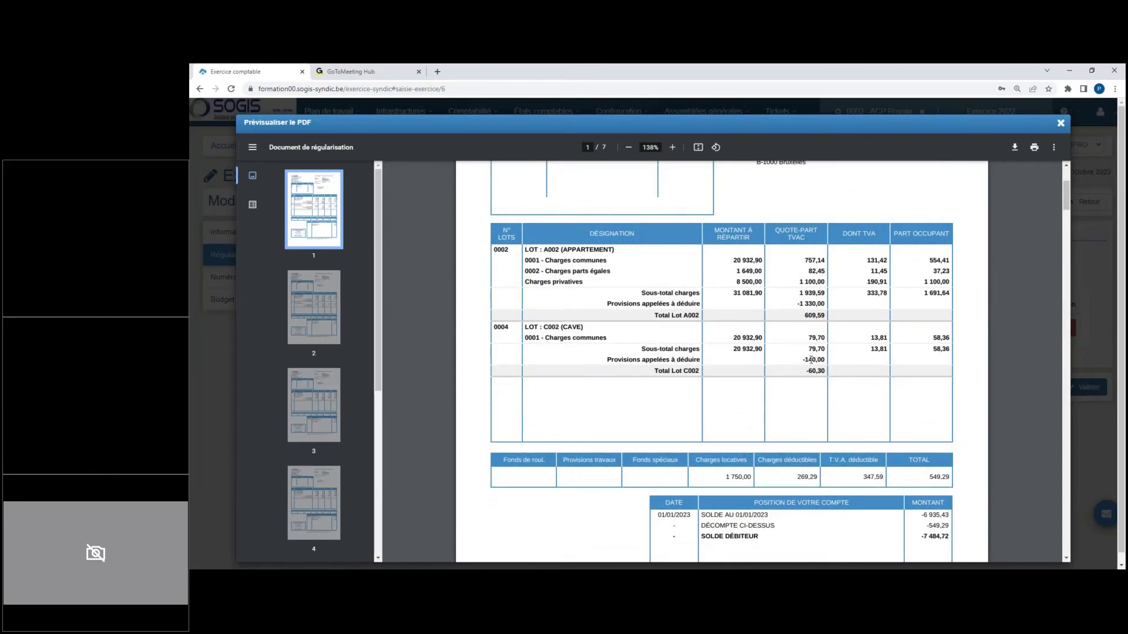
pyautogui.moveTo(805, 360); pyautogui.dragTo(817, 363)
pyautogui.moveTo(809, 349); pyautogui.dragTo(817, 350)
pyautogui.click(808, 372)
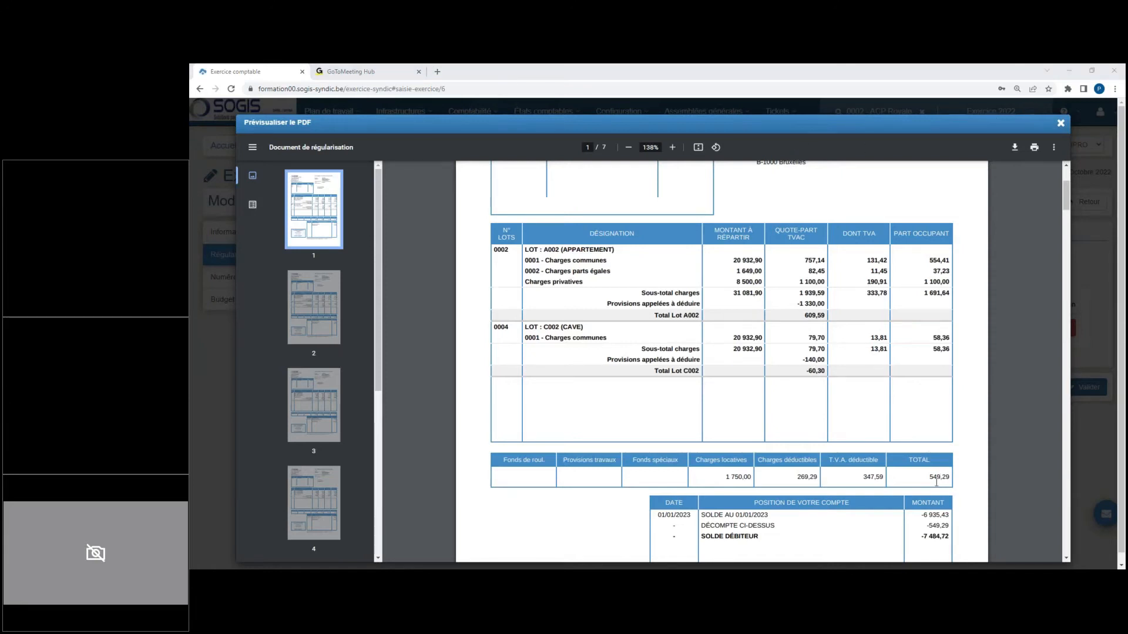
pyautogui.moveTo(929, 476); pyautogui.dragTo(948, 481)
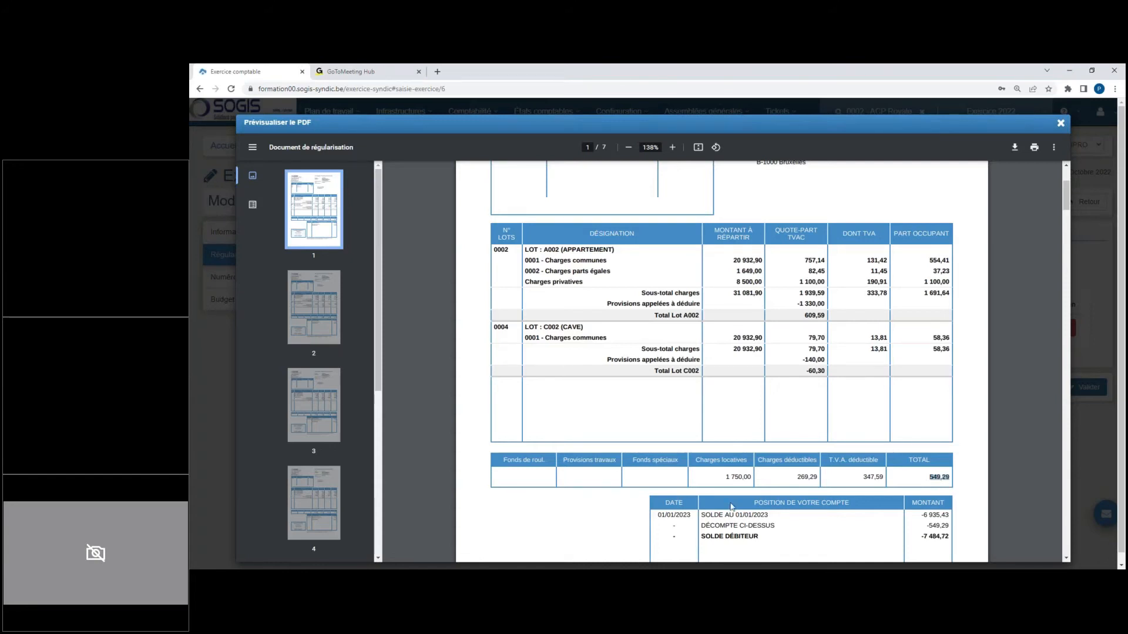
# Step: Examine the account position on the first regularisation statement, including the opening balance, the settlement amount and the payment details
pyautogui.moveTo(755, 527); pyautogui.dragTo(948, 530)
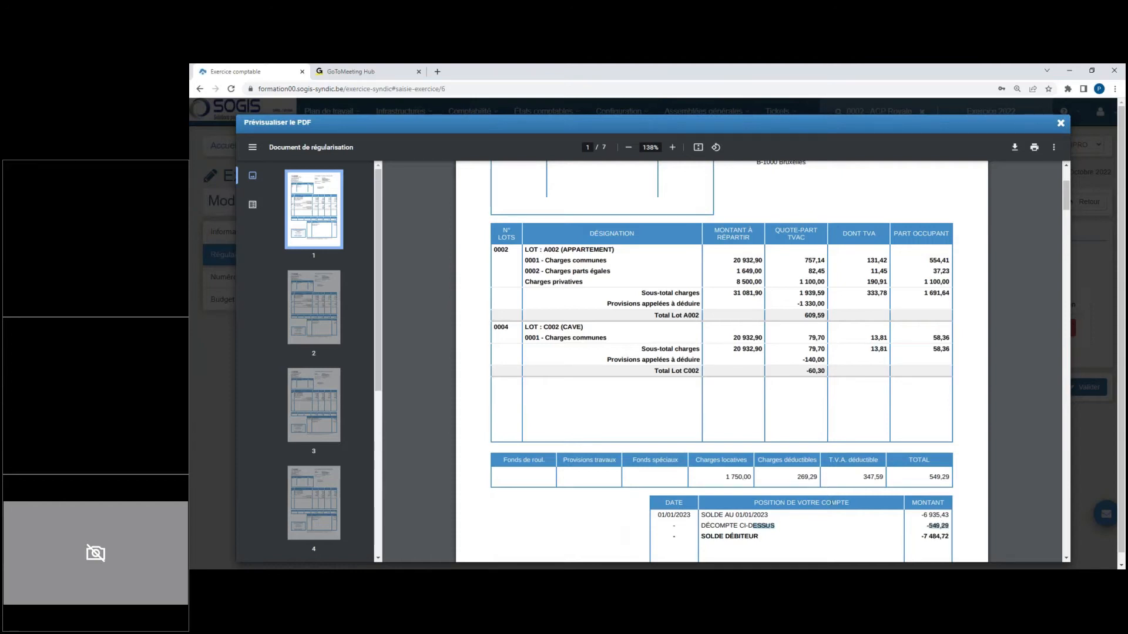
pyautogui.moveTo(743, 516); pyautogui.dragTo(773, 518)
pyautogui.click(771, 517)
pyautogui.scroll(-3, 918, 539)
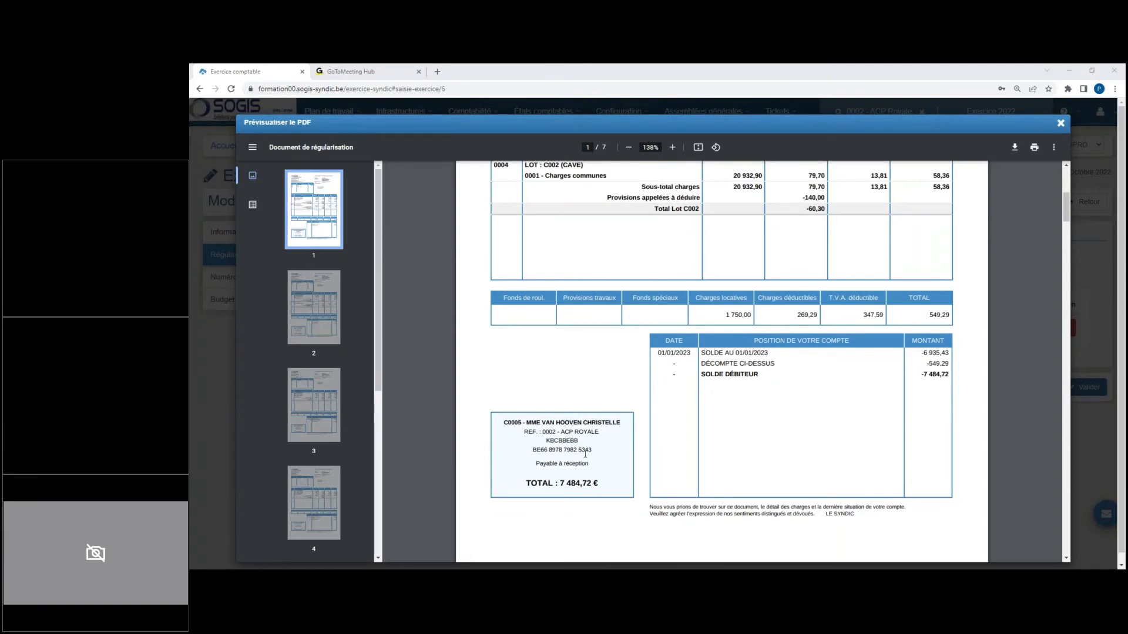
# Step: Skim the second co-owner's regularisation statement, return to the first one, and close the PDF preview and the document generation dialog
pyautogui.scroll(-1, 607, 450)
pyautogui.scroll(-4, 607, 449)
pyautogui.scroll(-8, 579, 400)
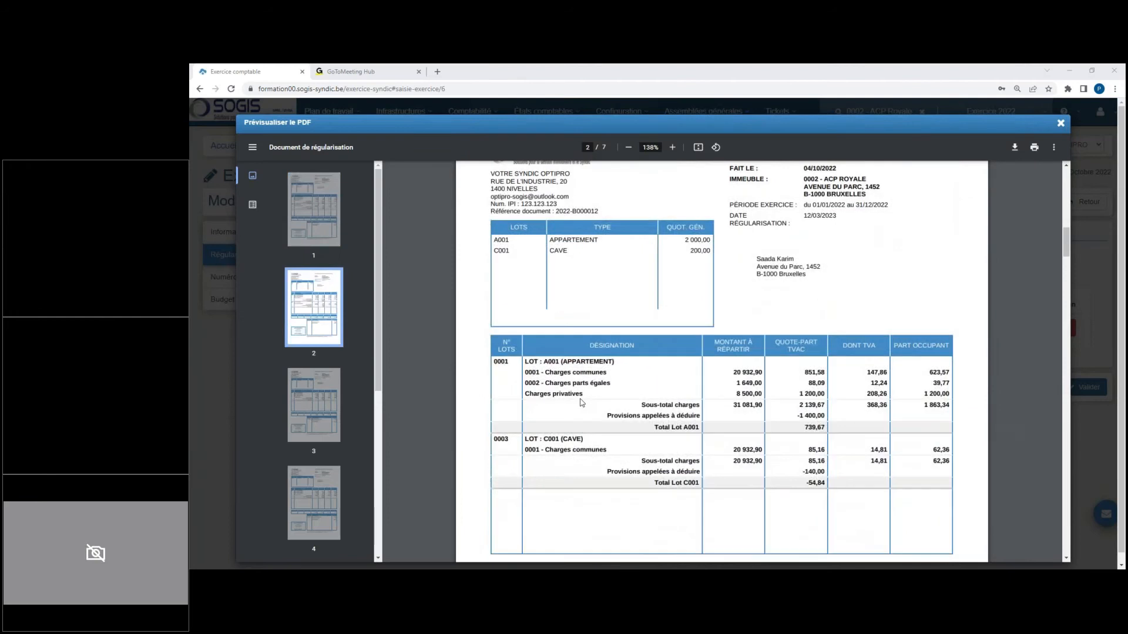
pyautogui.scroll(-5, 582, 402)
pyautogui.scroll(5, 582, 402)
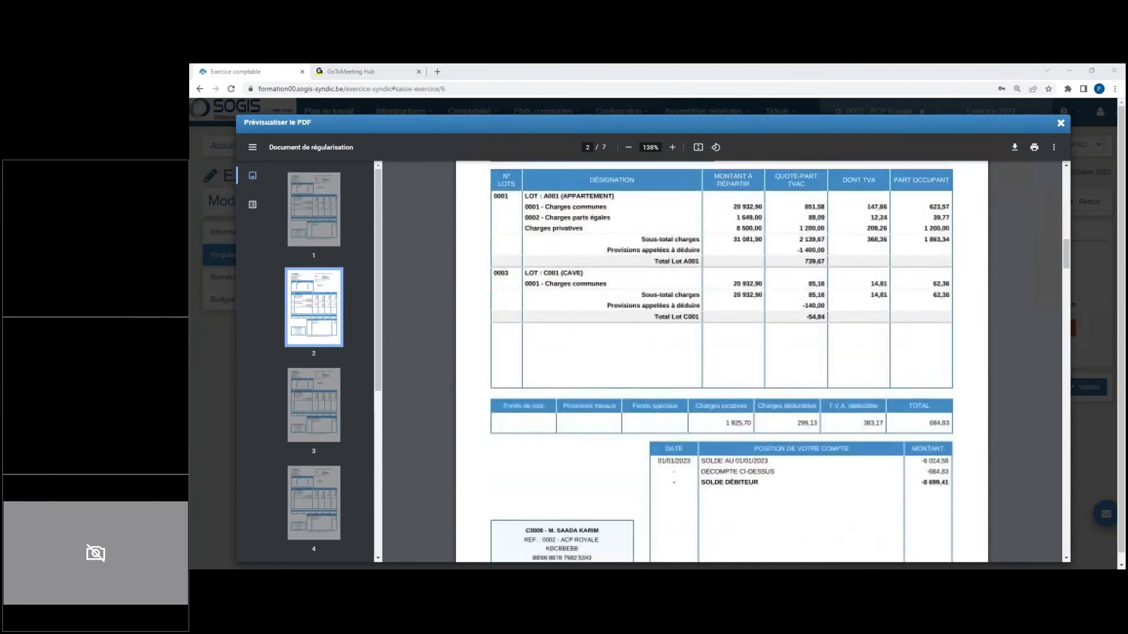
pyautogui.scroll(3, 579, 400)
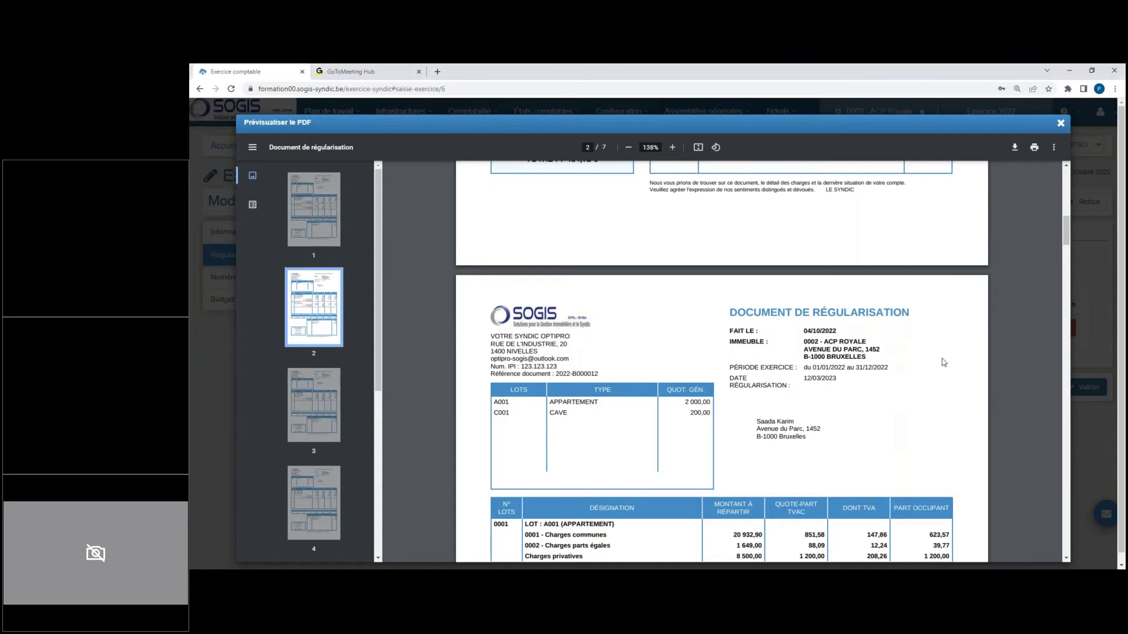
pyautogui.scroll(1, 944, 363)
pyautogui.scroll(-3, 944, 362)
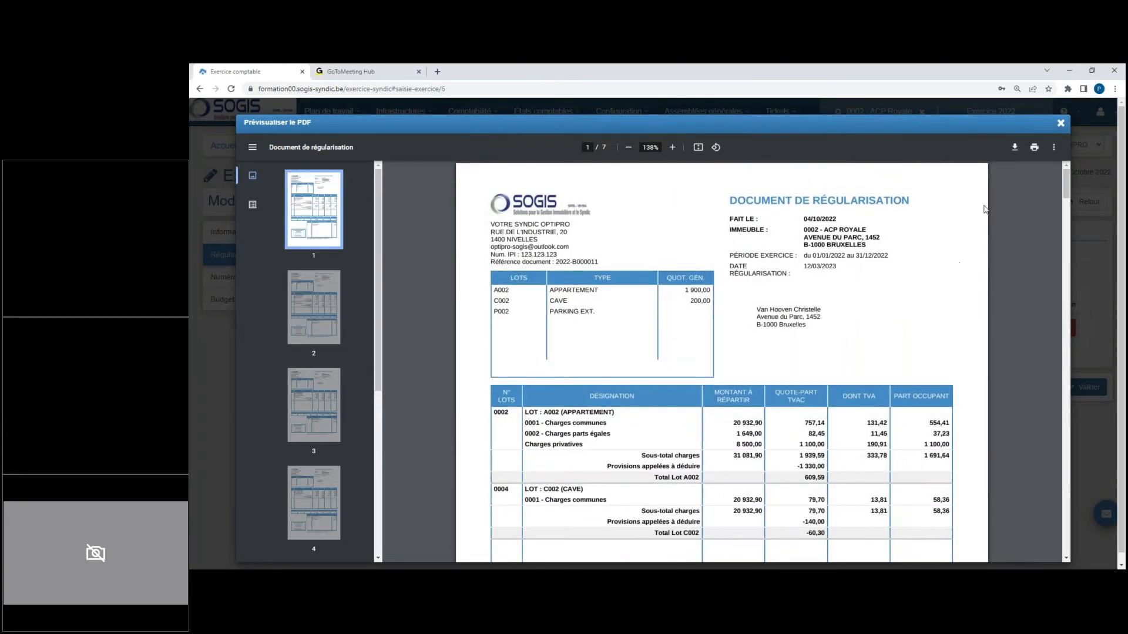
pyautogui.click(1060, 123)
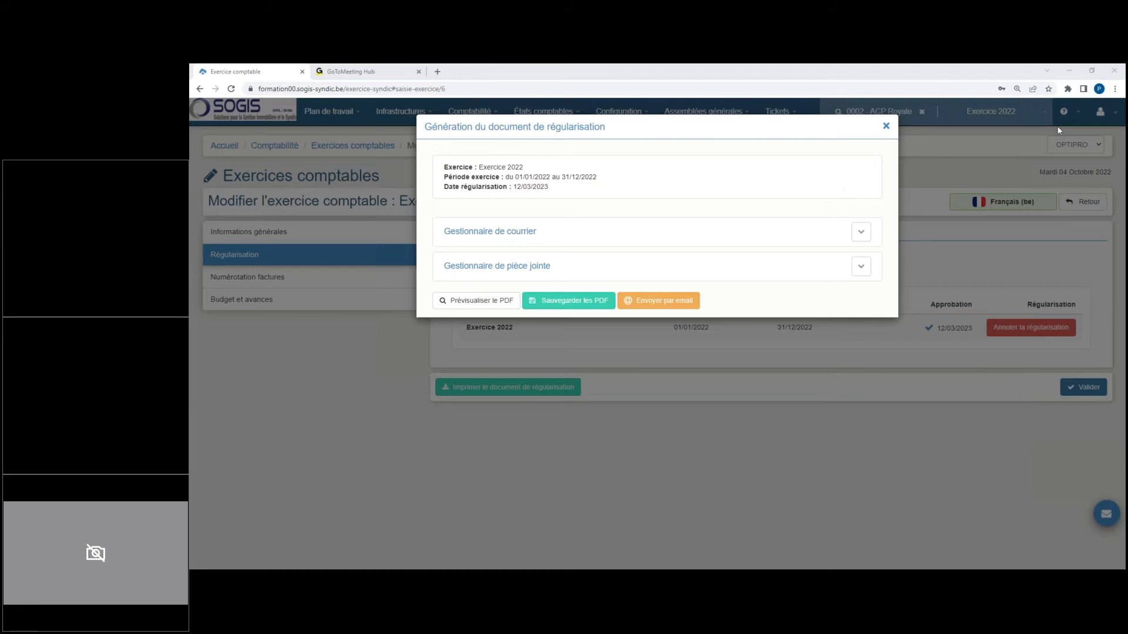
pyautogui.click(885, 125)
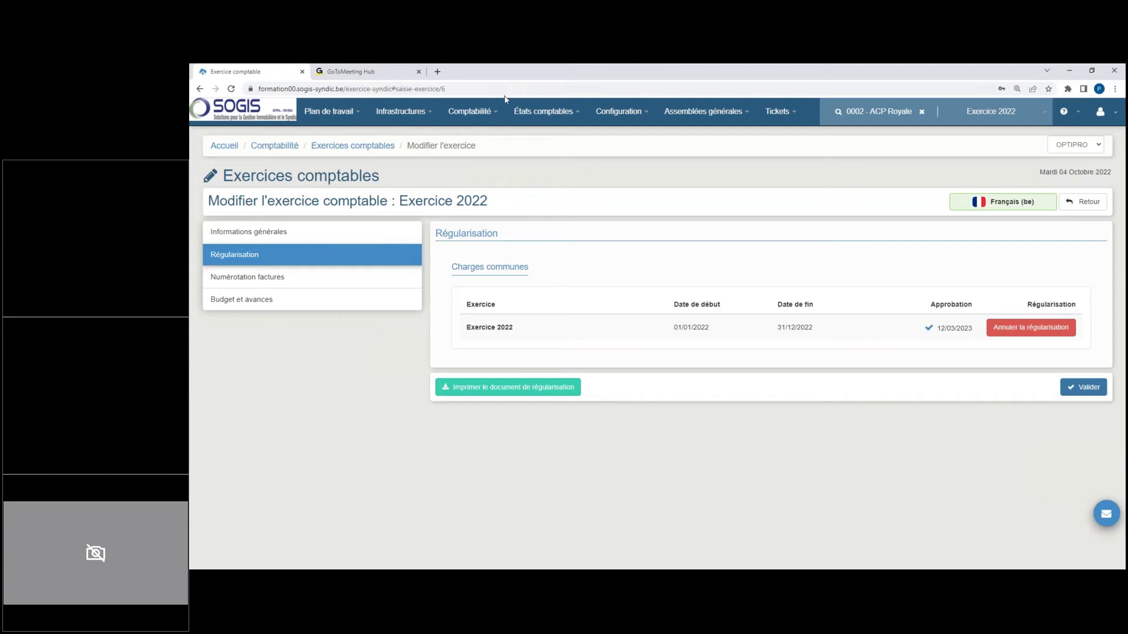
# Step: Open the miscellaneous operations for Exercice 2022 and examine the closing entry that settles the charge accounts
pyautogui.click(489, 113)
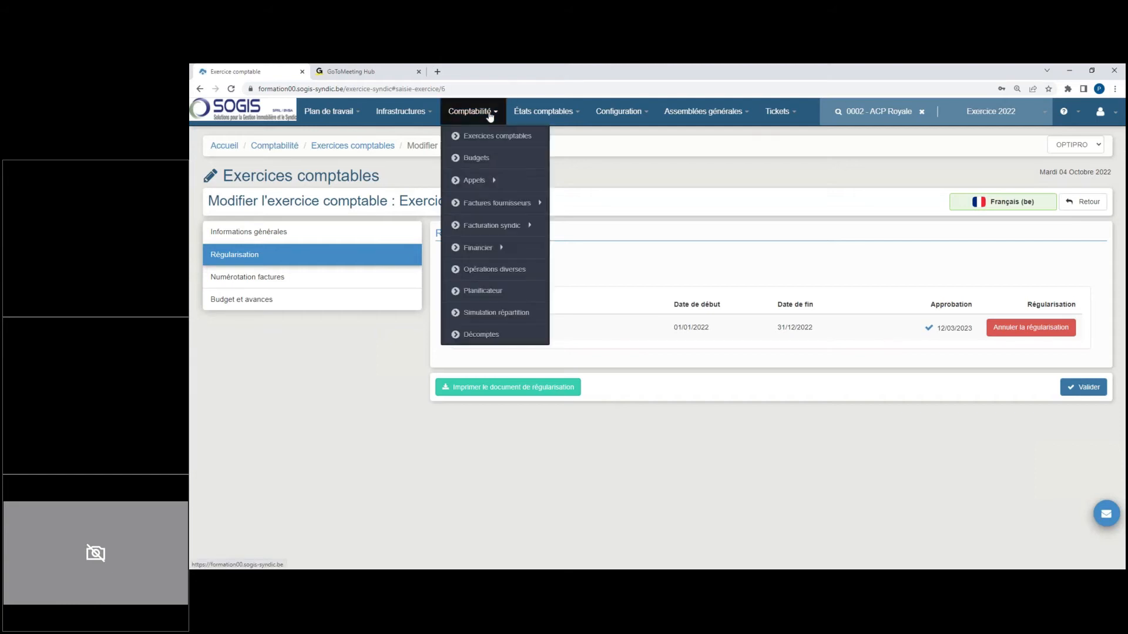
pyautogui.click(502, 269)
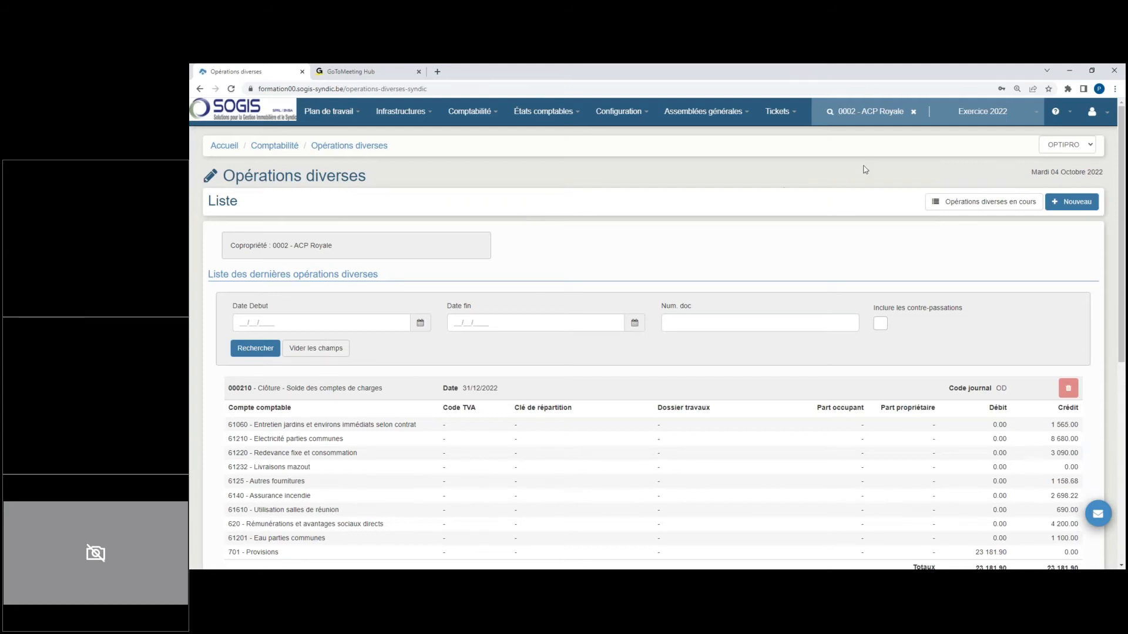
pyautogui.click(1054, 128)
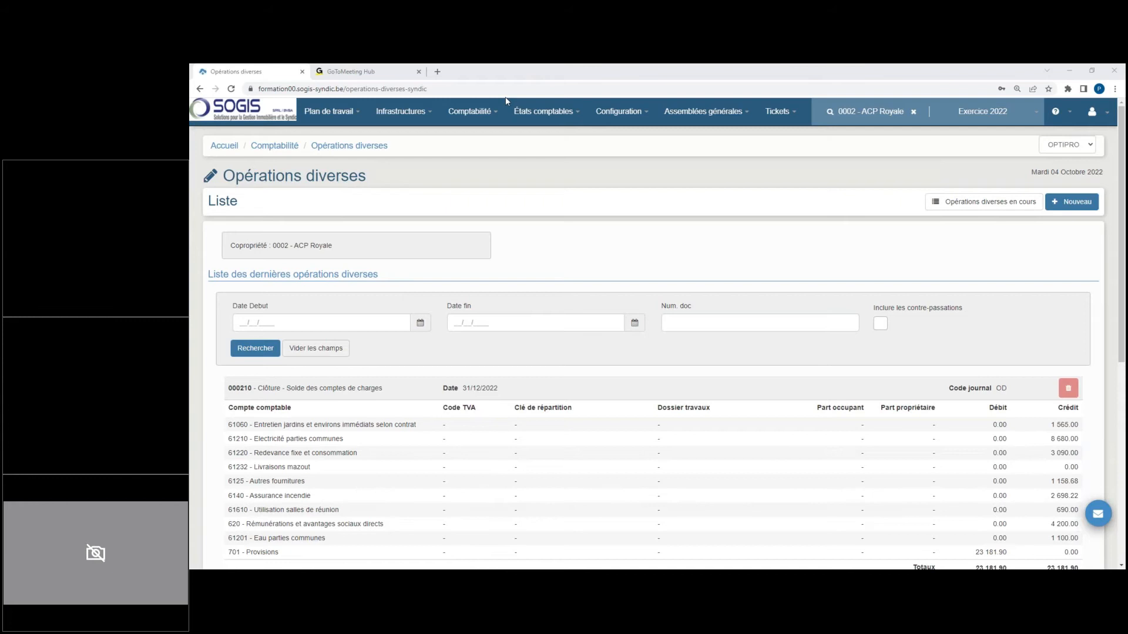
pyautogui.scroll(-3, 1051, 427)
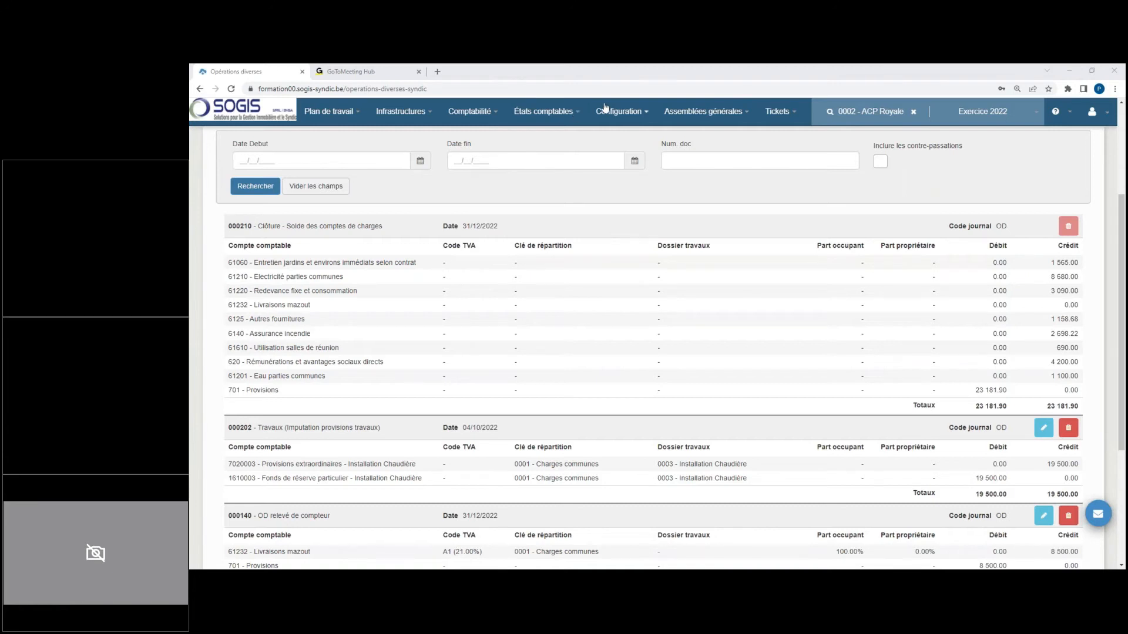
# Step: Run the 2022 general balance with end date 31/12/2022 and examine the charge accounts, provisions and totals
pyautogui.click(529, 111)
pyautogui.click(574, 186)
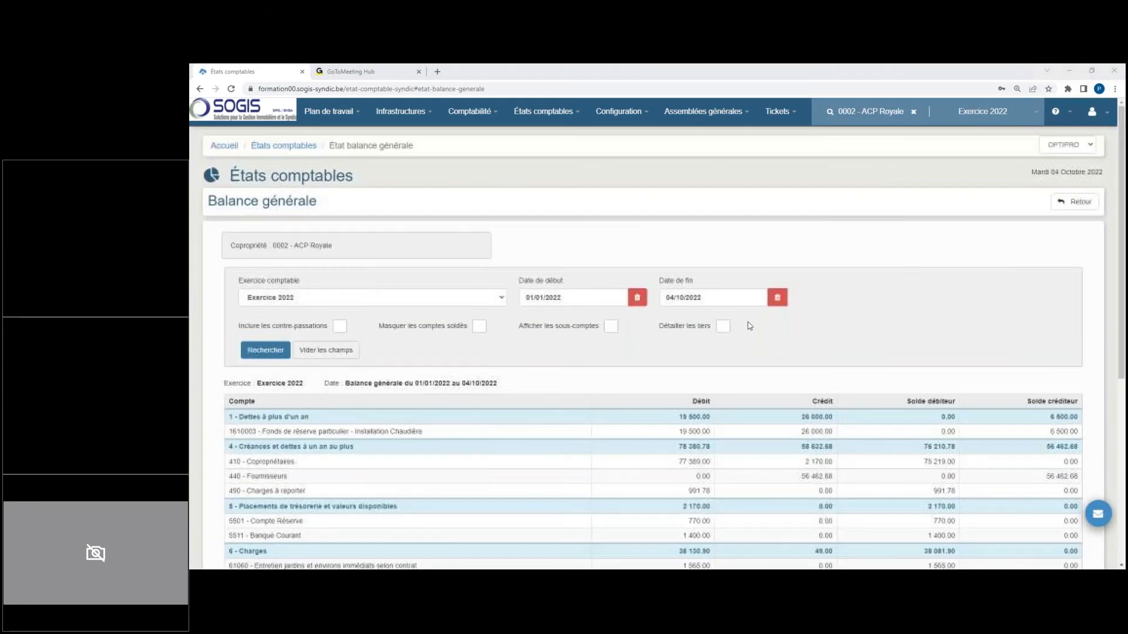
pyautogui.click(713, 302)
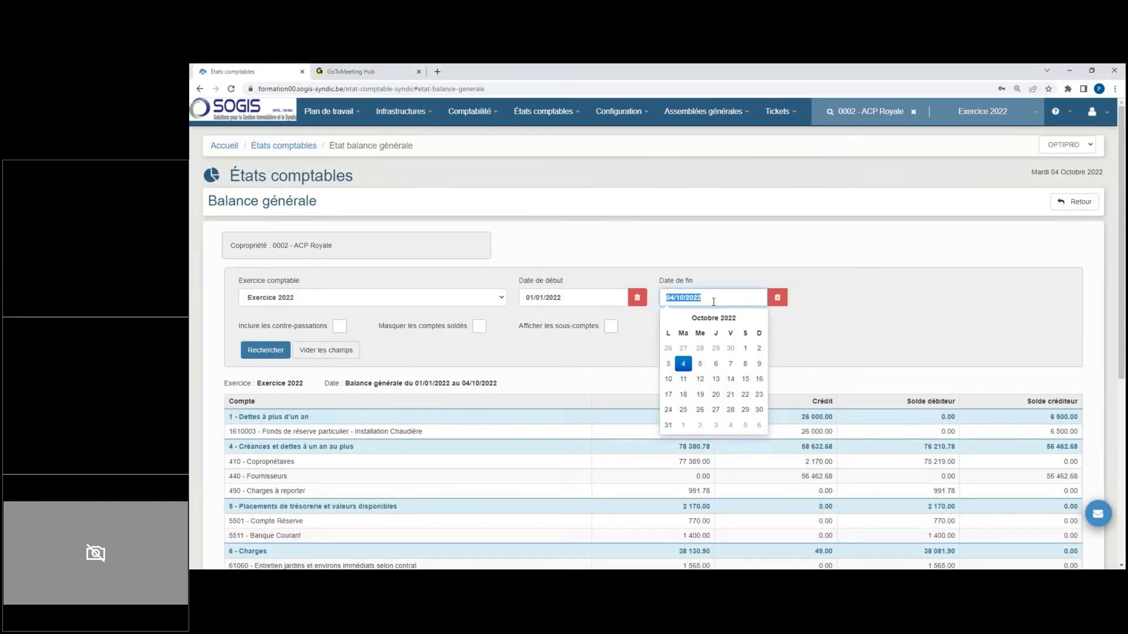
pyautogui.write('31/12/2022')
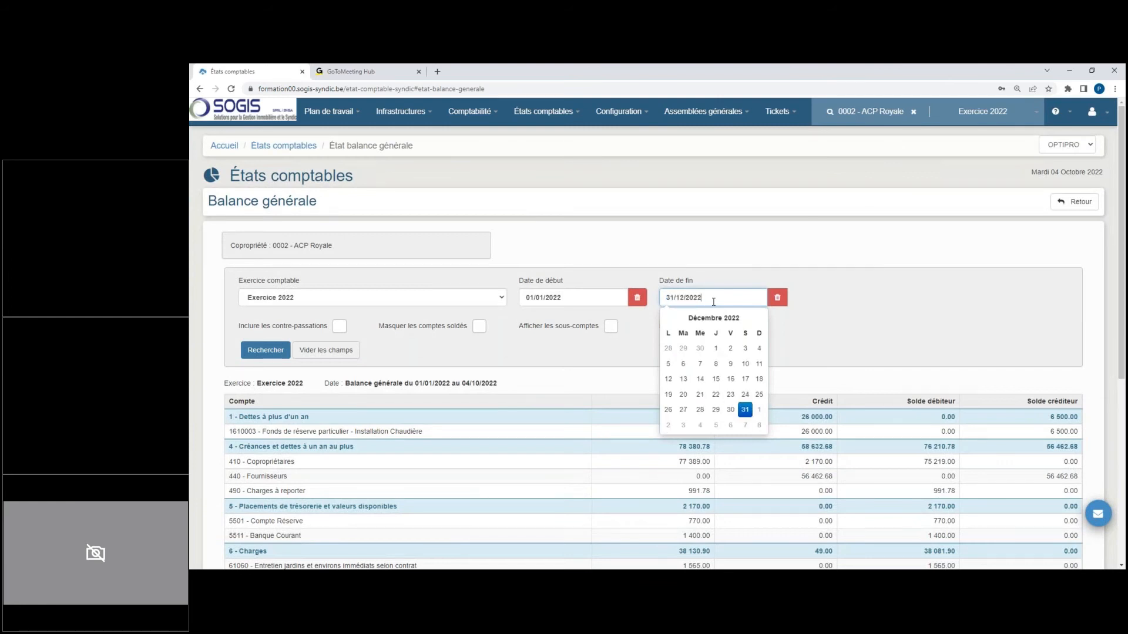
pyautogui.click(821, 335)
pyautogui.click(267, 351)
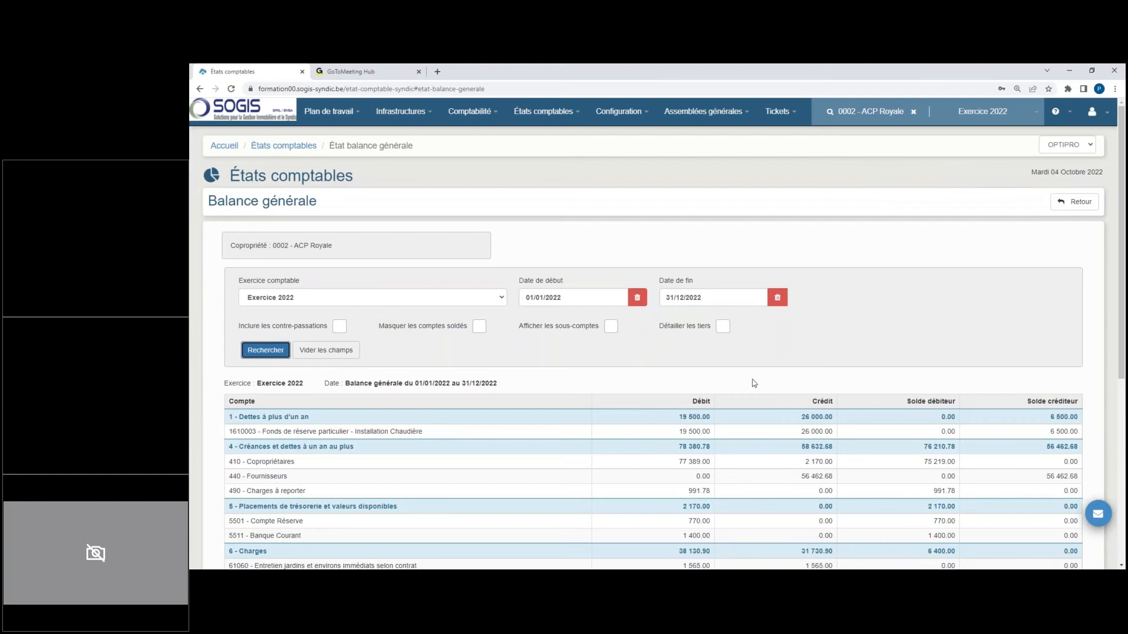
pyautogui.scroll(-3, 754, 383)
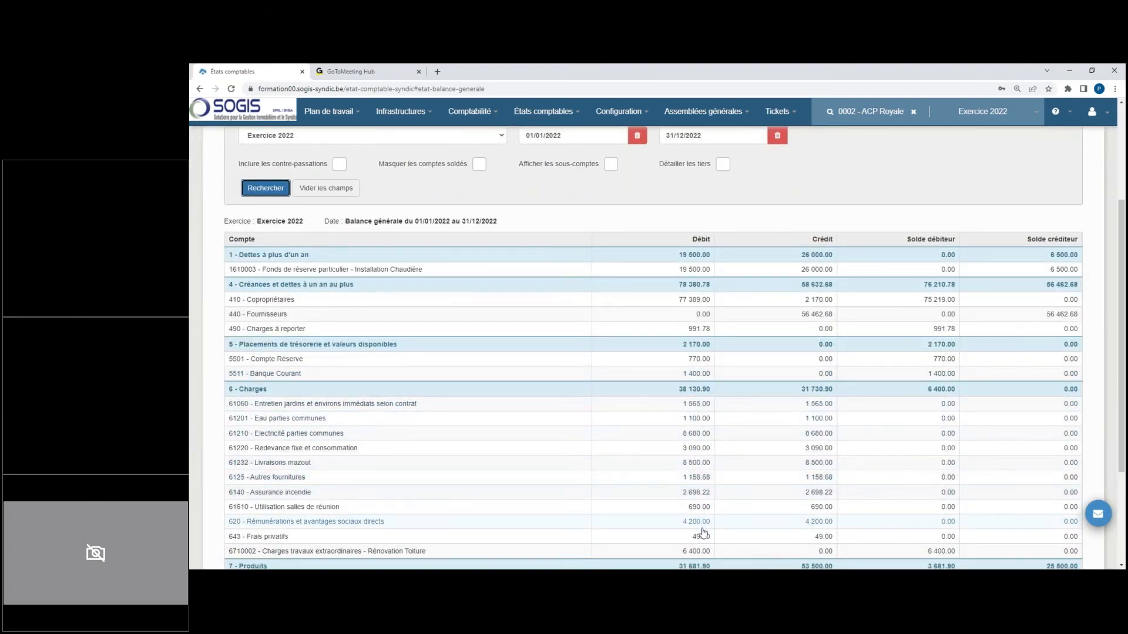
pyautogui.scroll(-3, 704, 528)
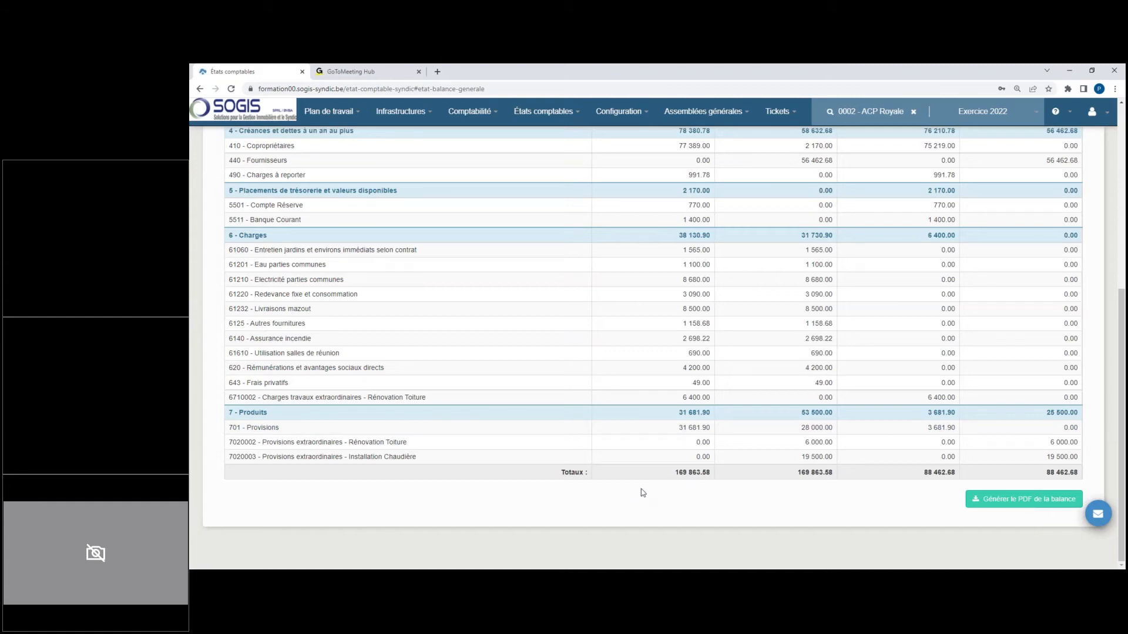
pyautogui.scroll(5, 642, 494)
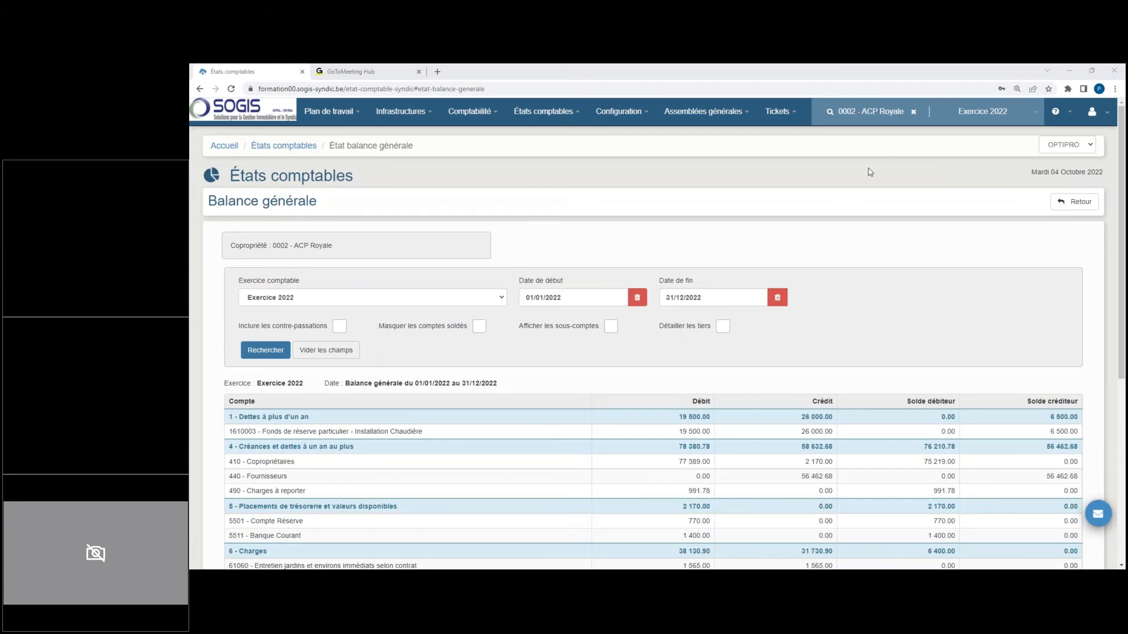
# Step: Switch the working year to Exercice 2023 and open its list of miscellaneous operations
pyautogui.click(991, 116)
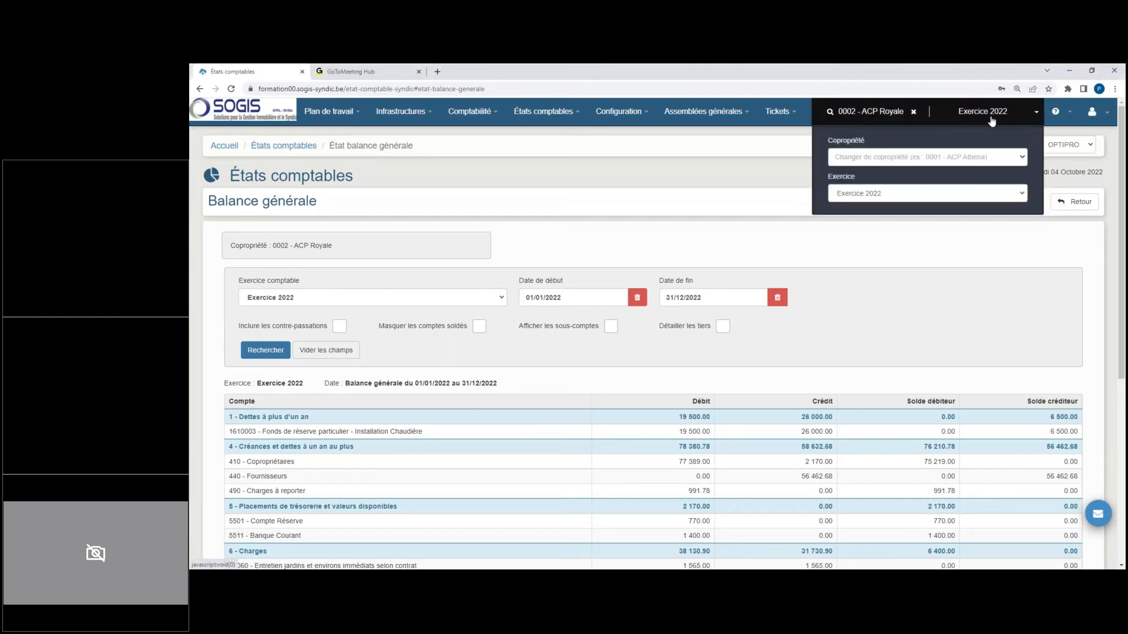
pyautogui.click(922, 193)
pyautogui.click(897, 223)
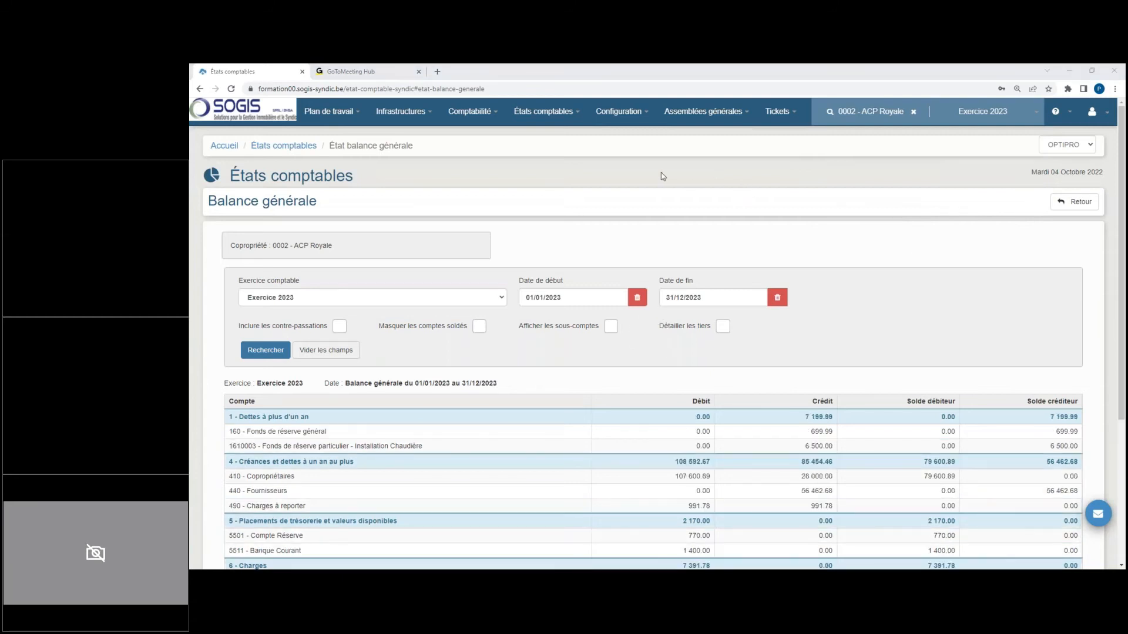
pyautogui.click(474, 115)
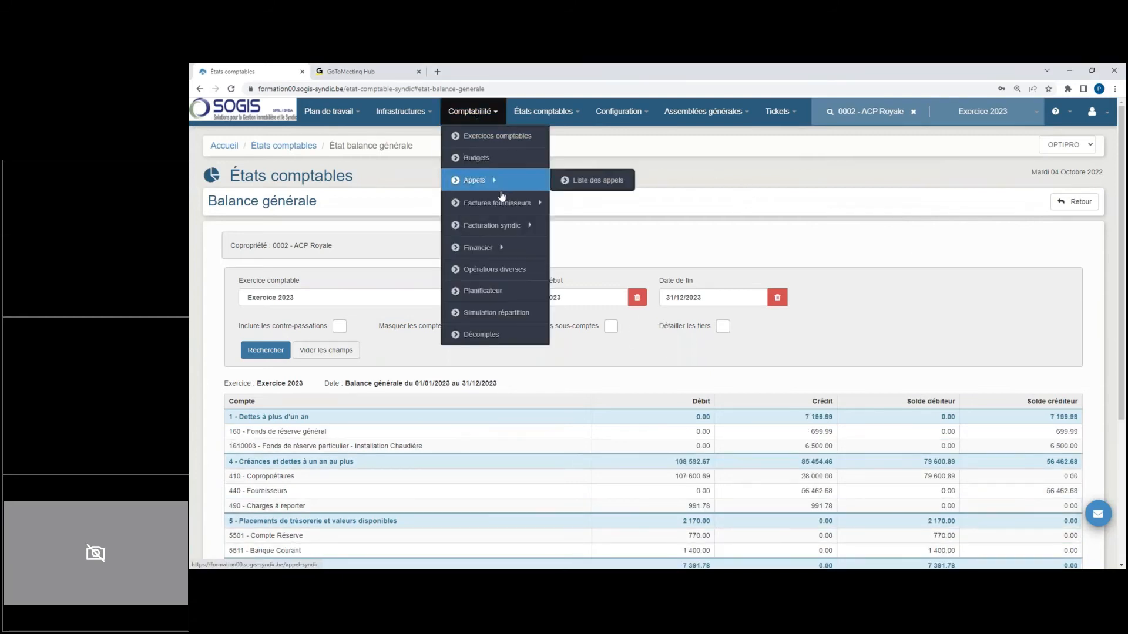
pyautogui.click(504, 270)
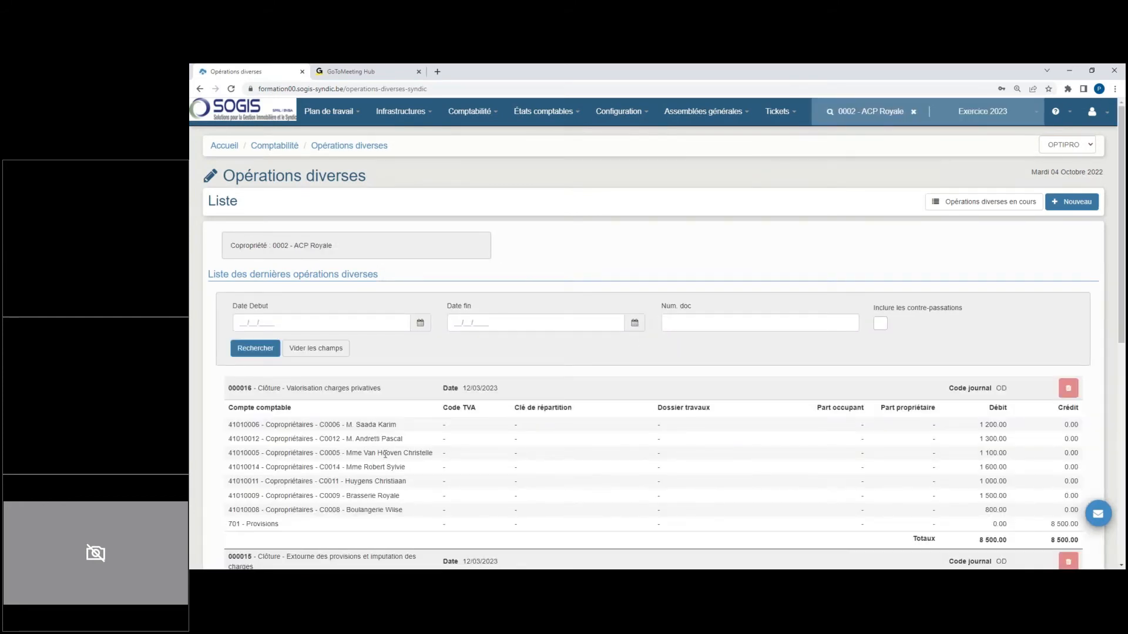
# Step: Examine the closing entries for private charges and for provision reversal and charge allocation, comparing a co-owner's credited and debited amounts
pyautogui.moveTo(264, 389); pyautogui.dragTo(380, 390)
pyautogui.scroll(-2, 411, 439)
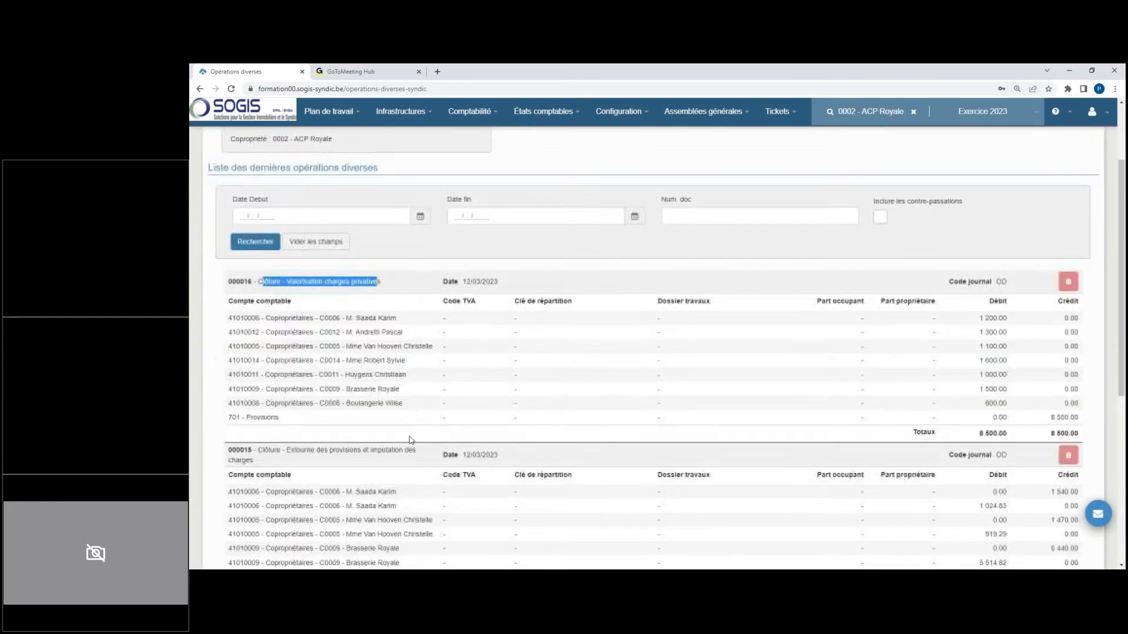
pyautogui.scroll(-1, 411, 439)
pyautogui.moveTo(296, 396); pyautogui.dragTo(500, 402)
pyautogui.click(517, 405)
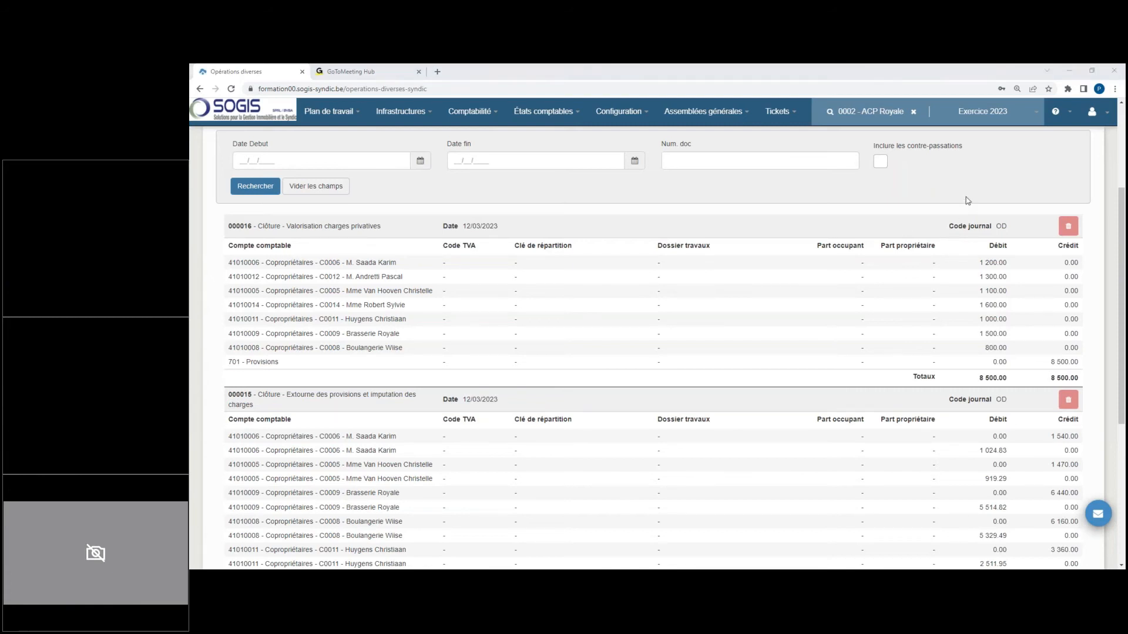
pyautogui.moveTo(1053, 435); pyautogui.dragTo(1078, 438)
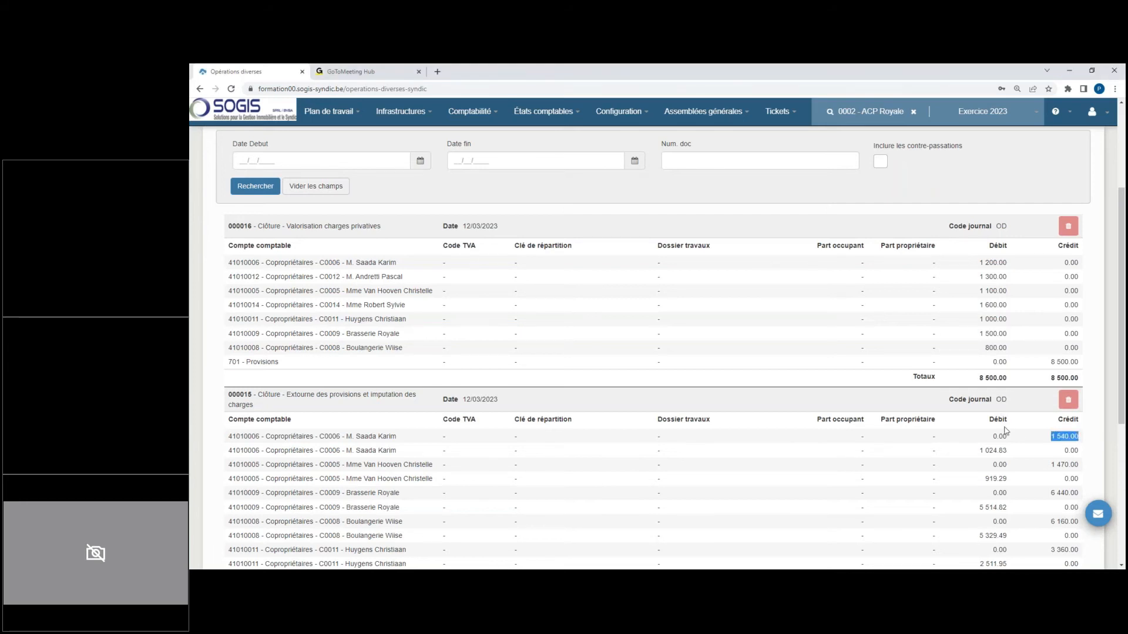
pyautogui.moveTo(976, 451); pyautogui.dragTo(1020, 457)
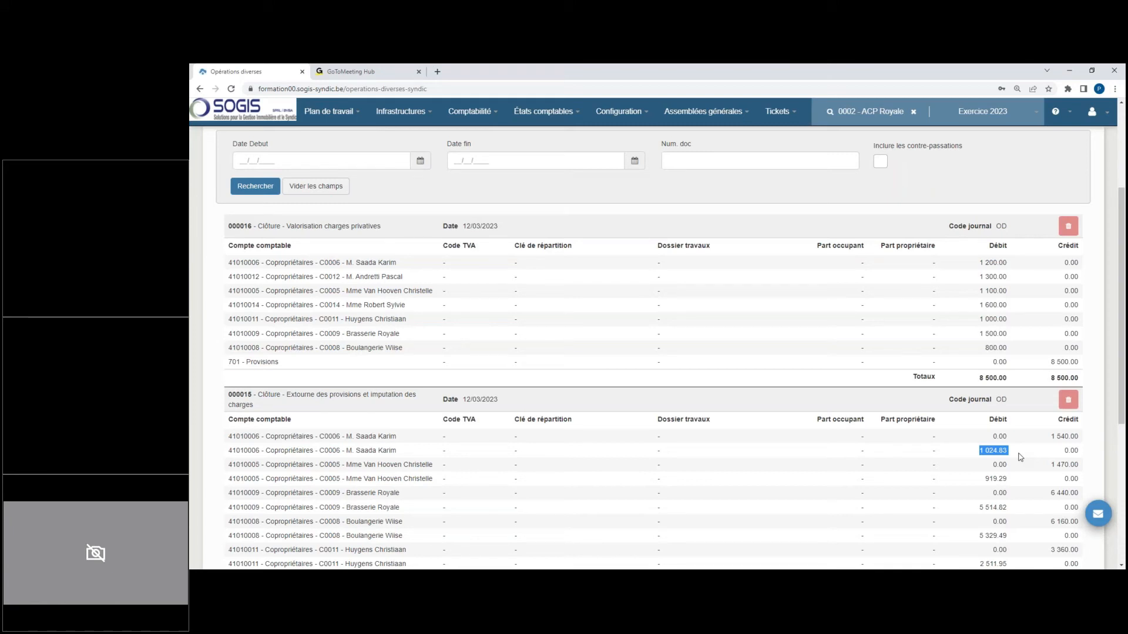
pyautogui.moveTo(300, 226); pyautogui.dragTo(394, 230)
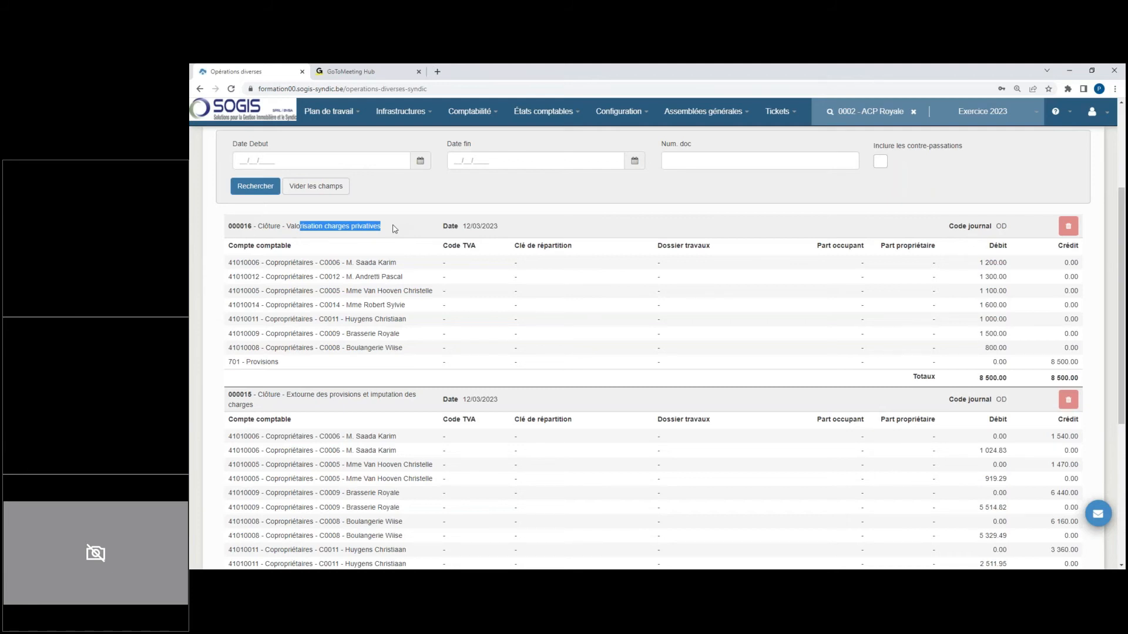
# Step: Search the 2023 accounting entries of account 410 - Copropriétaires for the fourth co-owner suggested
pyautogui.moveTo(460, 111)
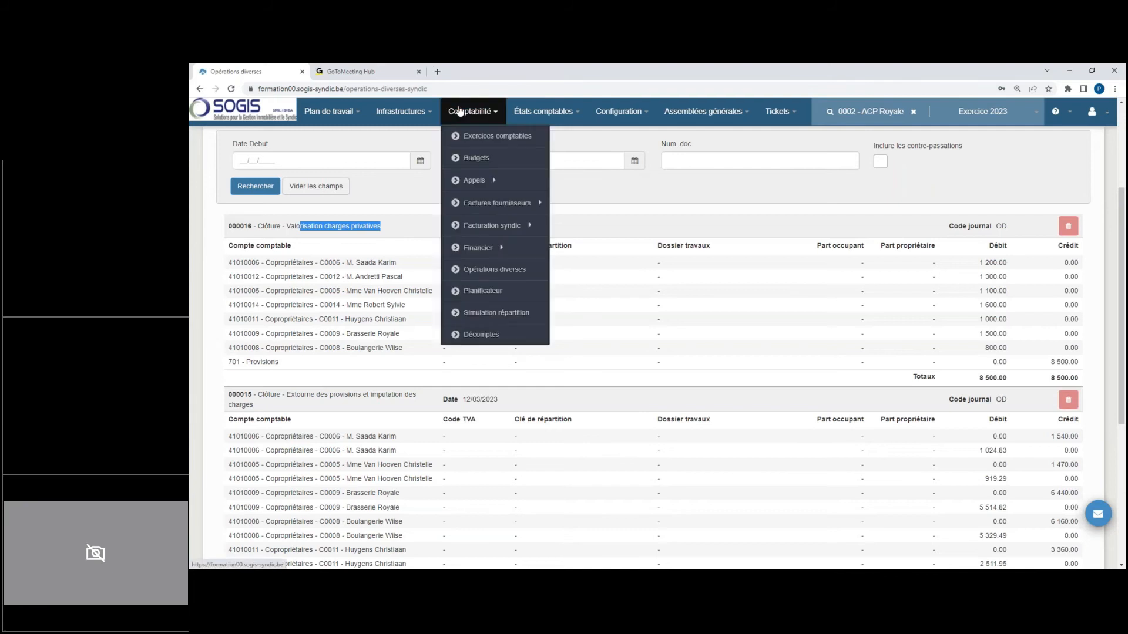
pyautogui.moveTo(536, 112)
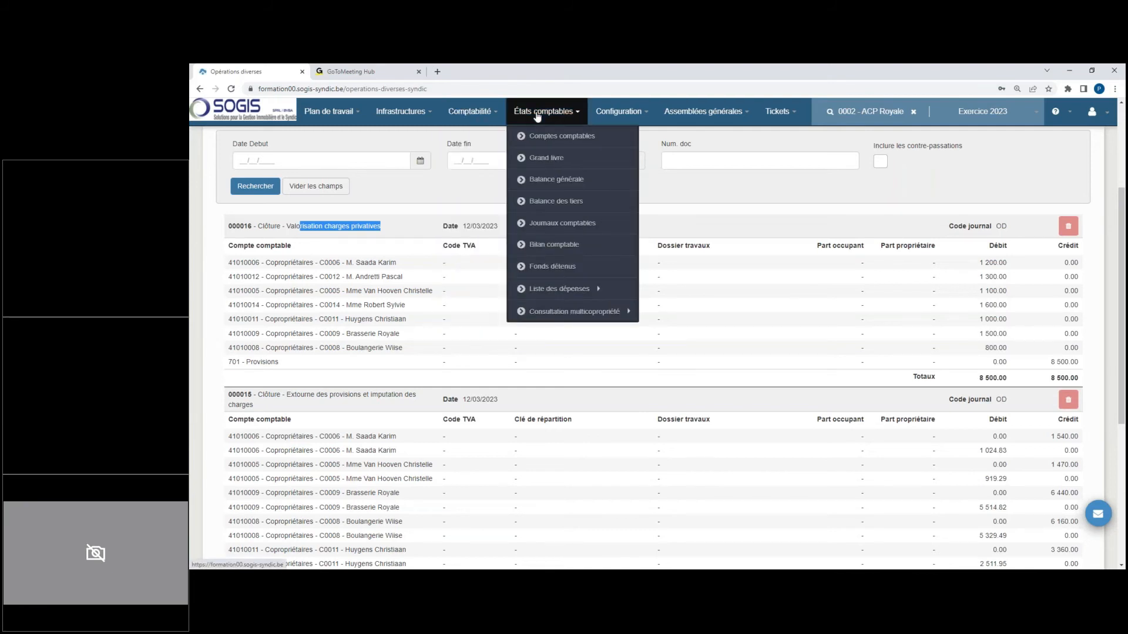
pyautogui.click(561, 137)
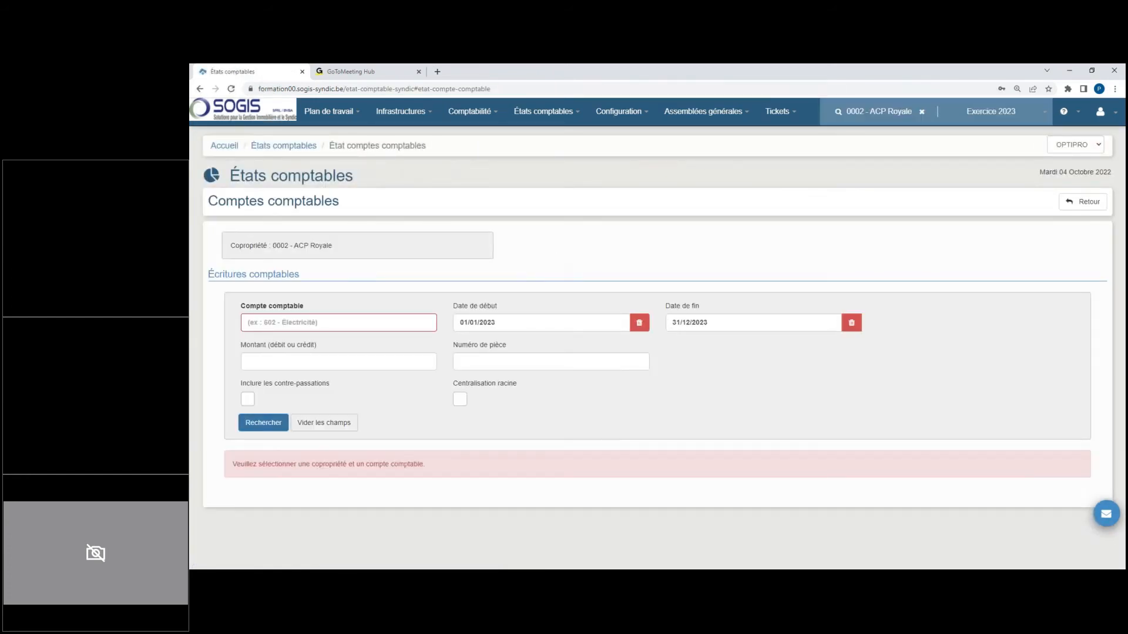
pyautogui.click(297, 323)
pyautogui.write('410 - Copropriétaires')
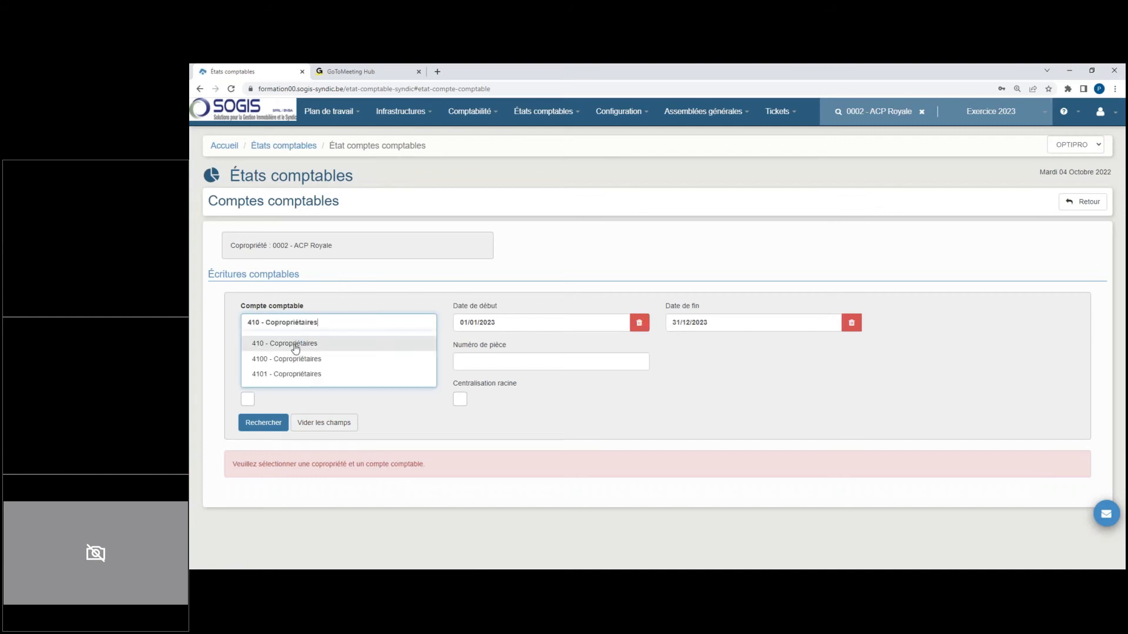
pyautogui.click(294, 344)
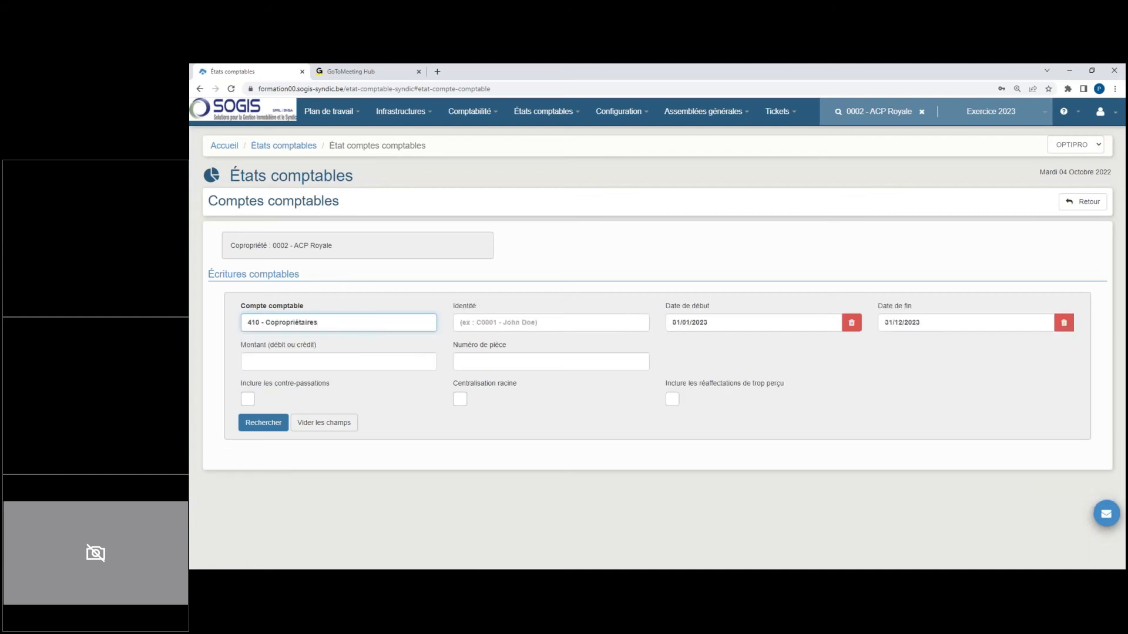
pyautogui.click(502, 323)
pyautogui.write('c0')
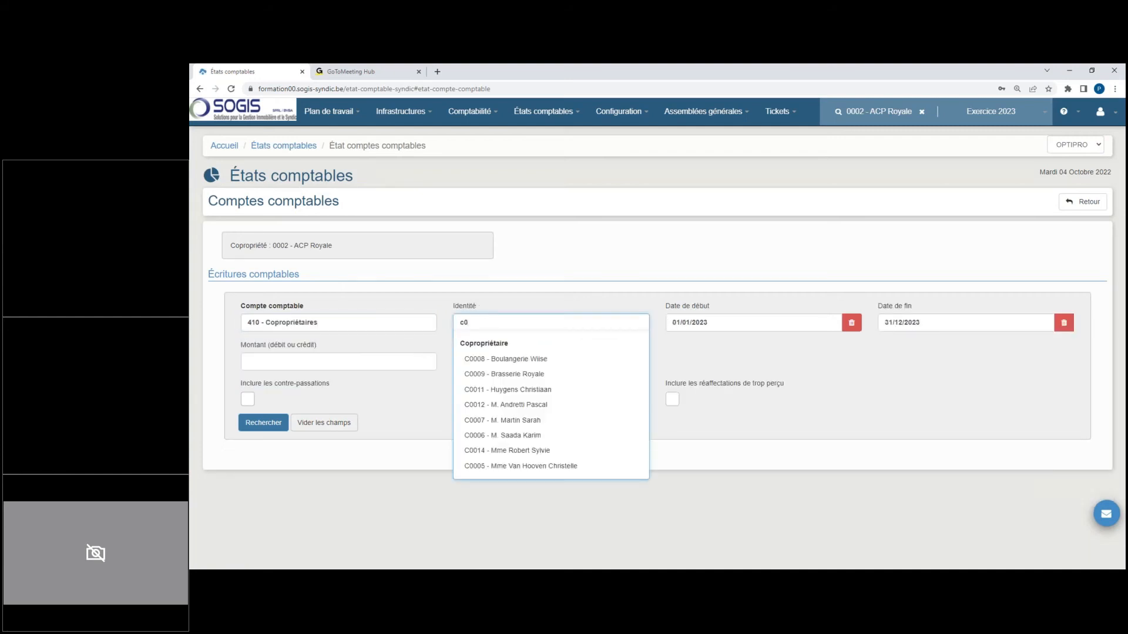
pyautogui.click(529, 405)
pyautogui.click(264, 422)
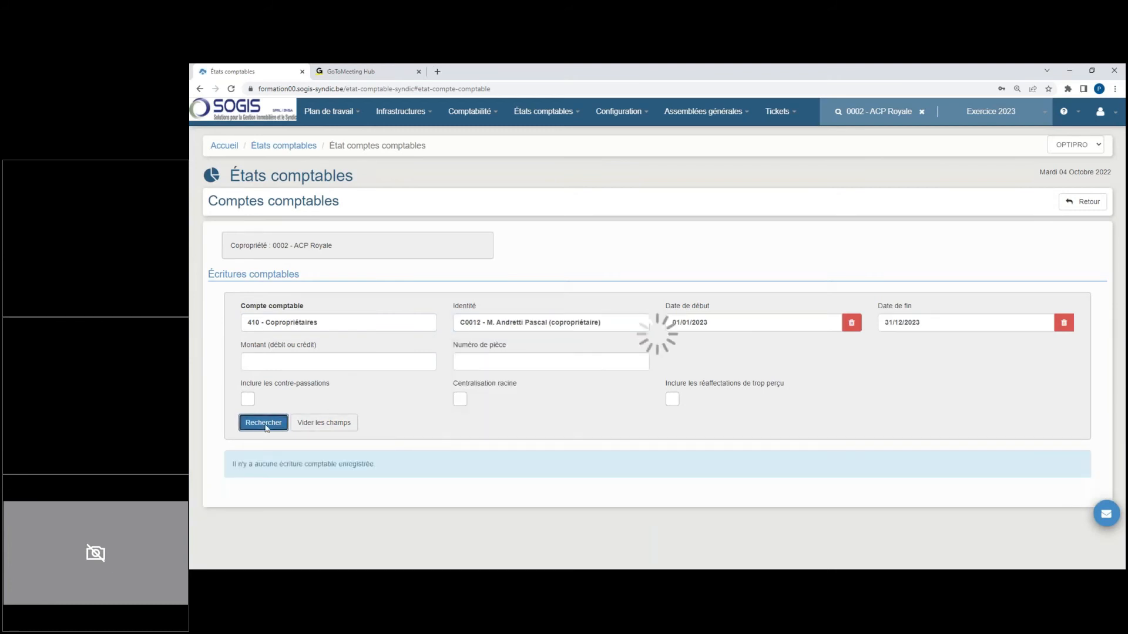
# Step: Examine the co-owner's 2023 closing entries for provision reversal, charge allocation and private charges in account 410 - Copropriétaires
pyautogui.scroll(-3, 470, 425)
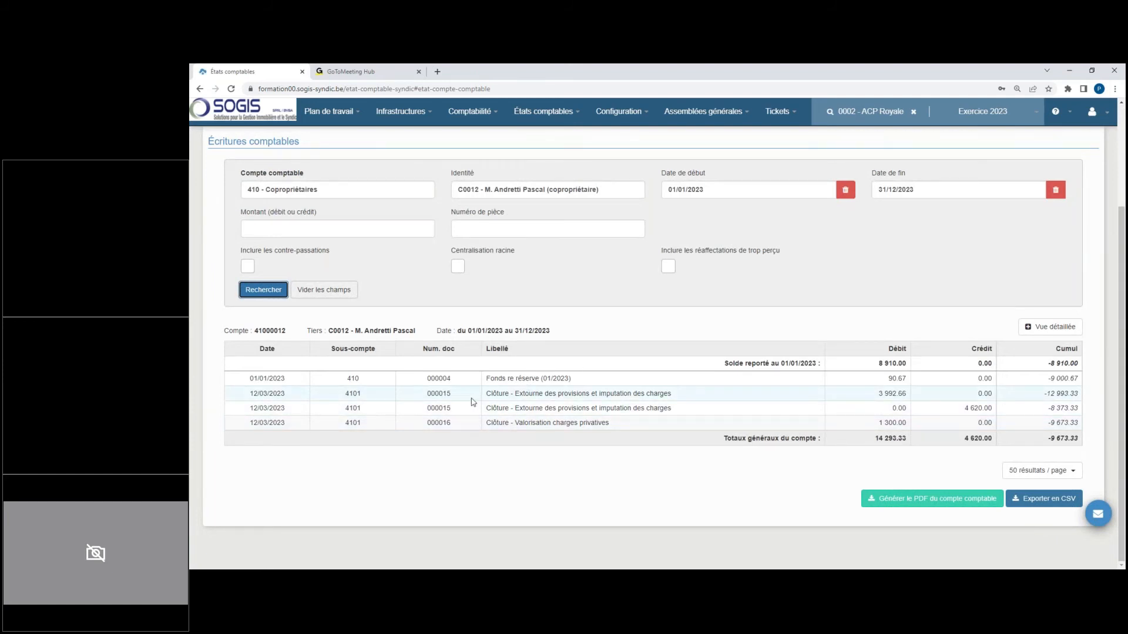
pyautogui.moveTo(247, 393); pyautogui.dragTo(629, 432)
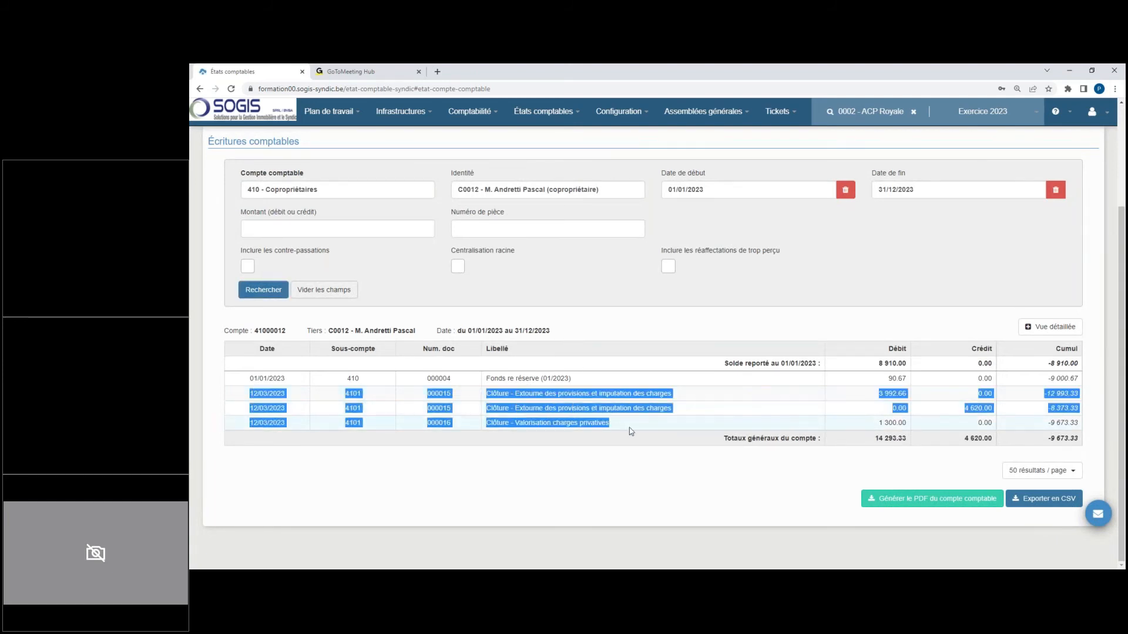
pyautogui.click(425, 478)
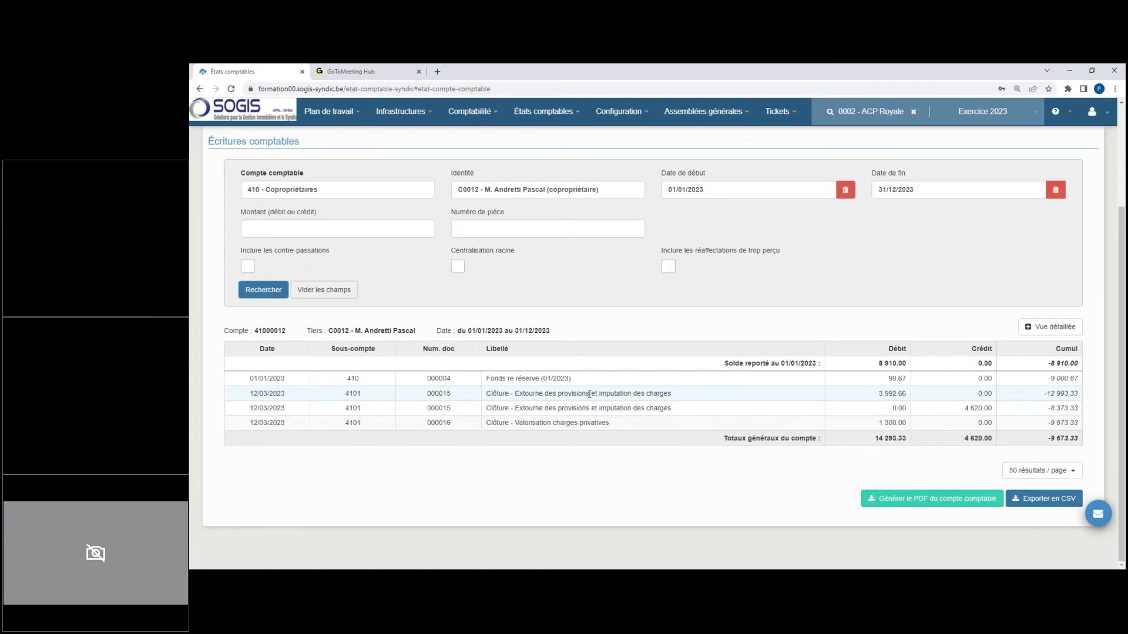
pyautogui.moveTo(587, 394); pyautogui.dragTo(643, 394)
pyautogui.moveTo(962, 411); pyautogui.dragTo(997, 415)
pyautogui.moveTo(487, 393); pyautogui.dragTo(625, 423)
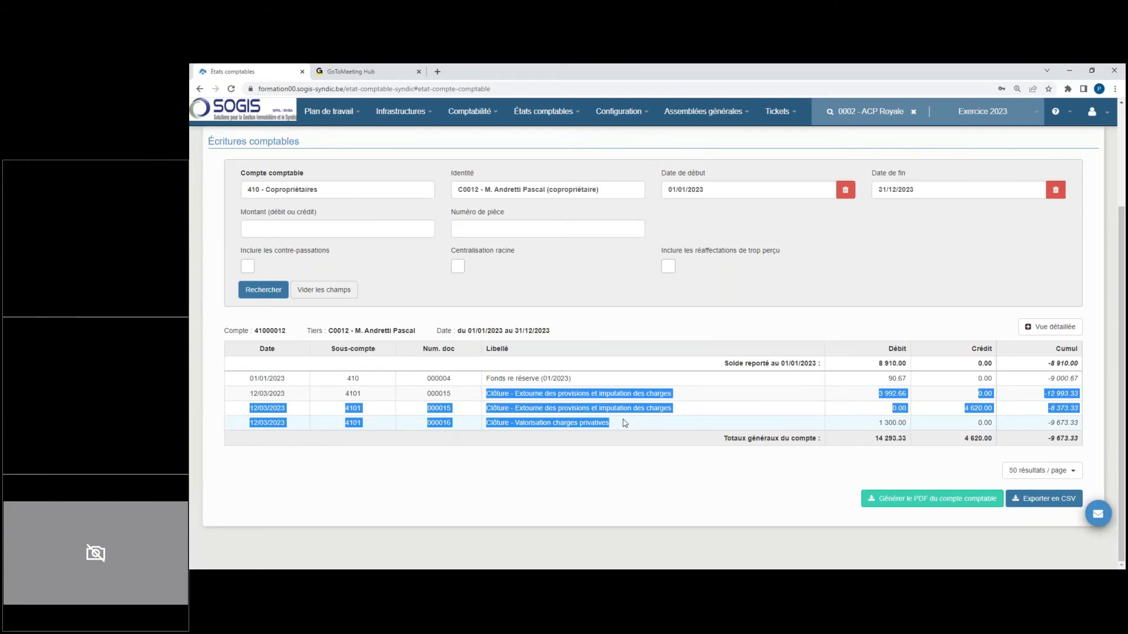
pyautogui.click(613, 332)
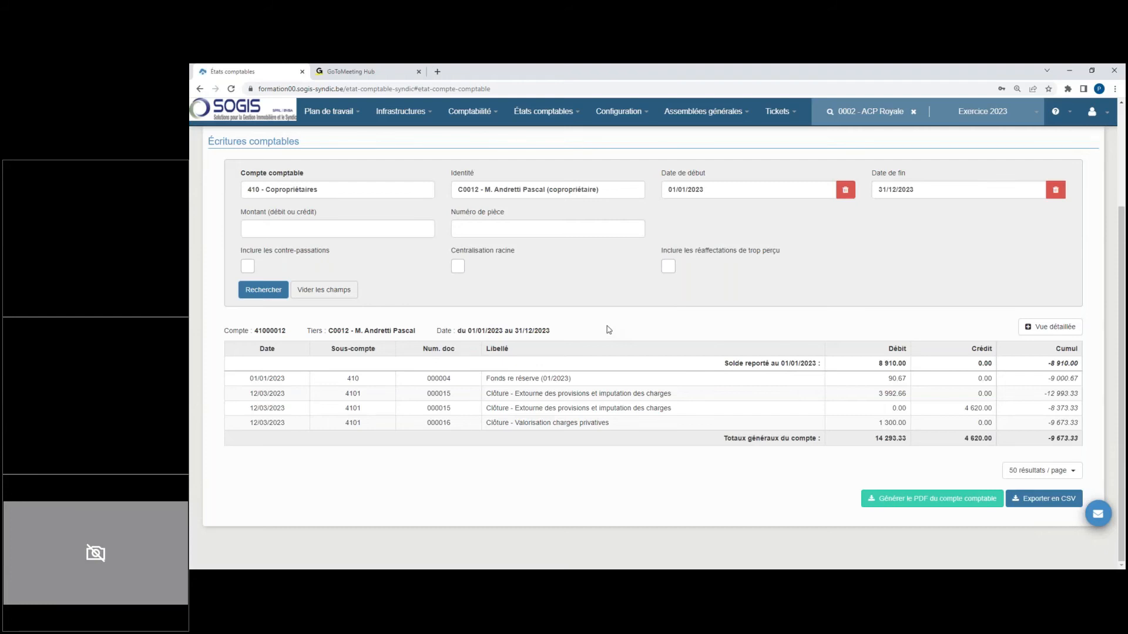
# Step: Open the regularisation section of Exercice 2022 in the accounting years and cancel its regularisation
pyautogui.click(537, 119)
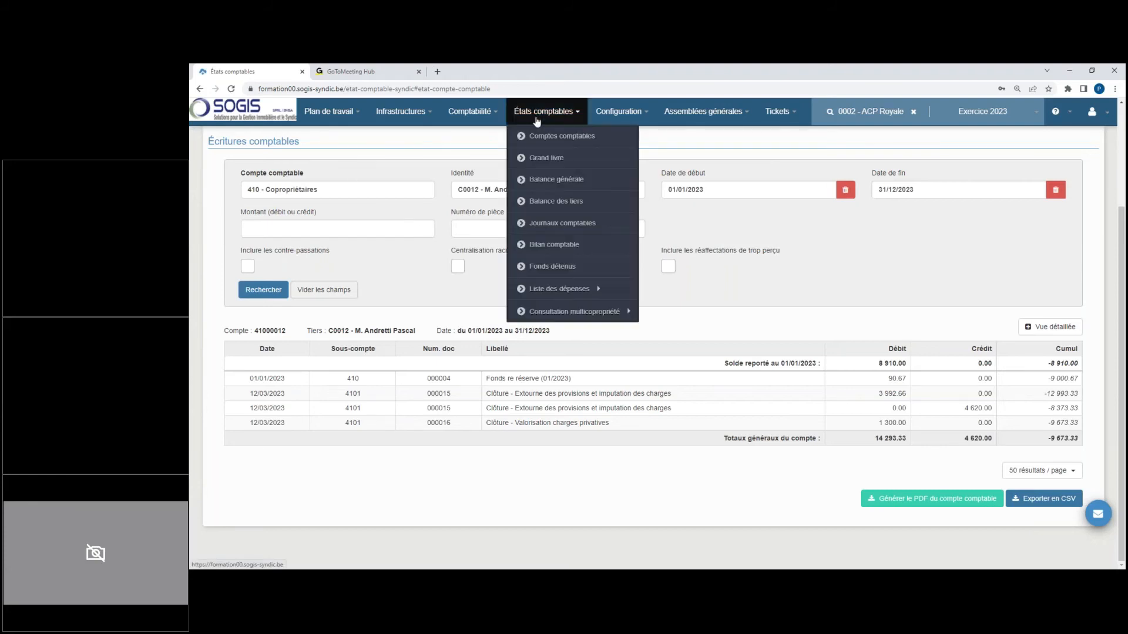
pyautogui.click(470, 112)
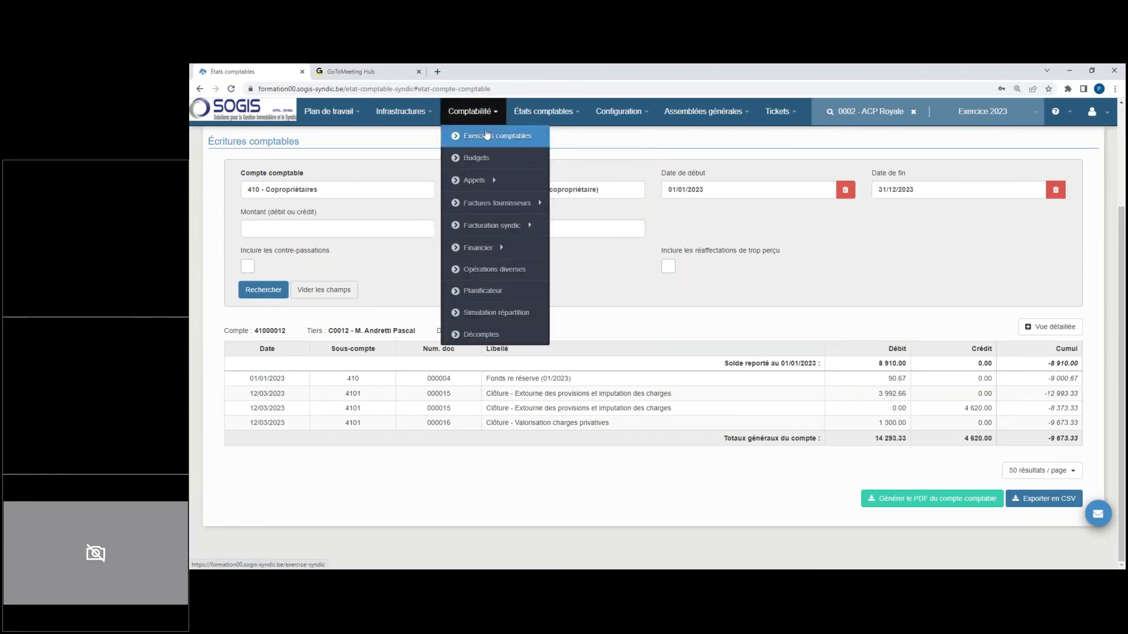
pyautogui.click(486, 134)
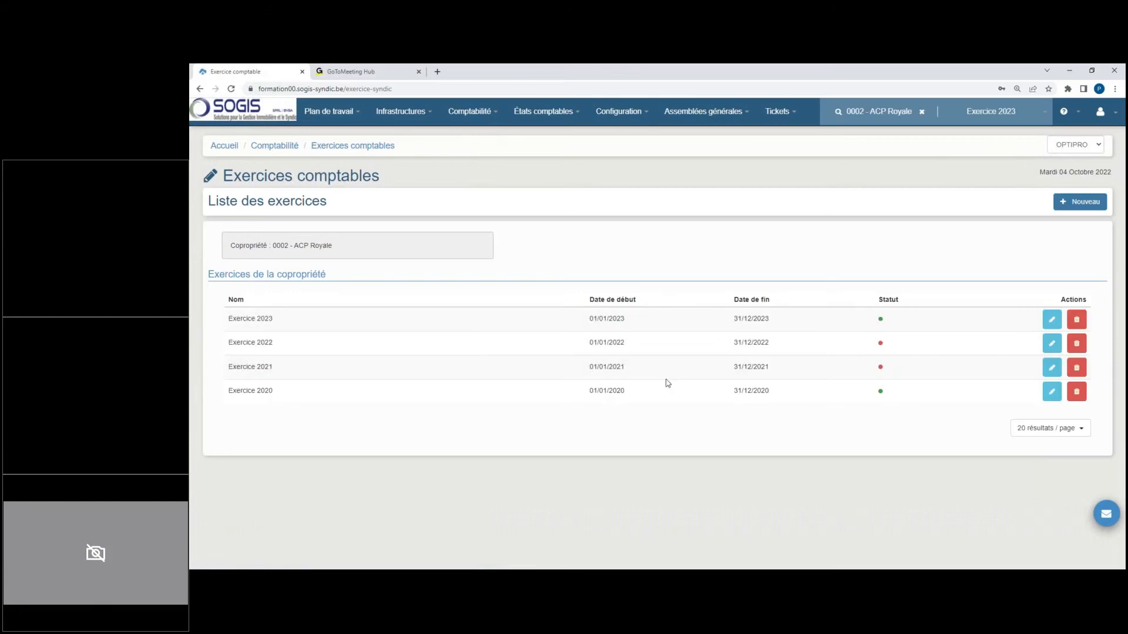
pyautogui.click(1050, 347)
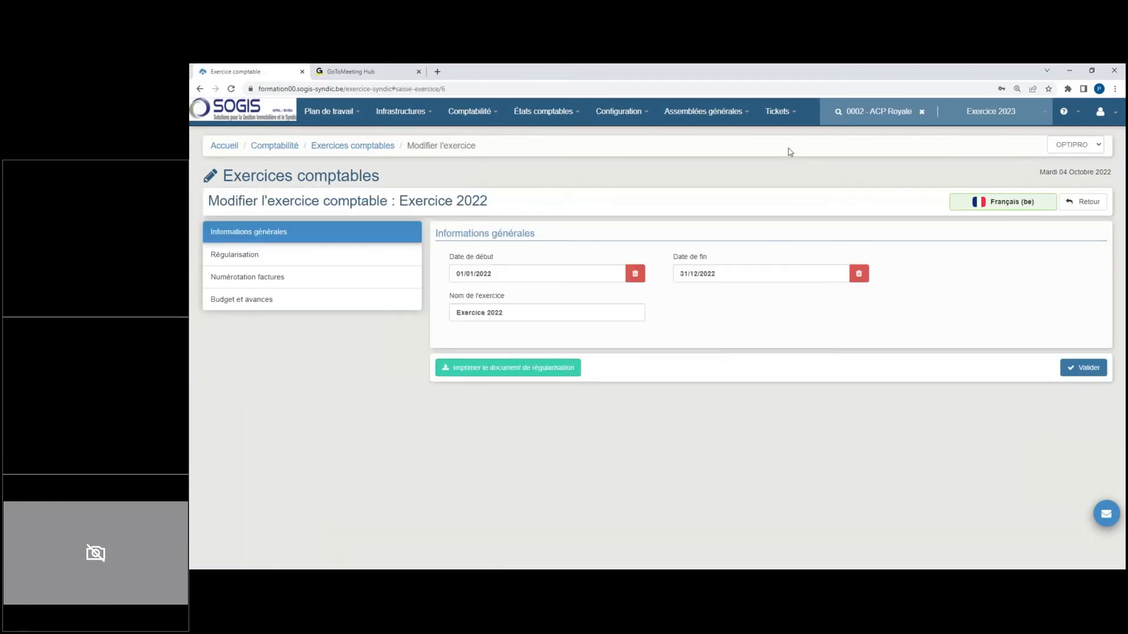
pyautogui.click(327, 254)
pyautogui.click(1027, 328)
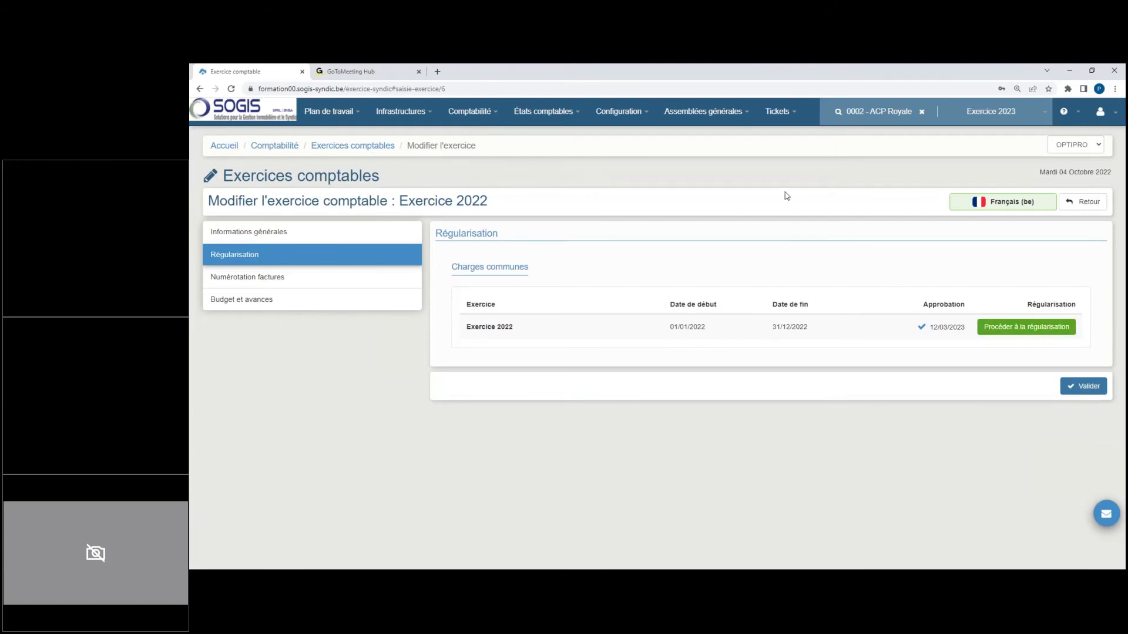
# Step: Set the approval date of the Exercice 2022 accounts to 31/12/2022 in the general meeting AG Ordinaire 2022 and validate it
pyautogui.click(705, 111)
pyautogui.click(714, 134)
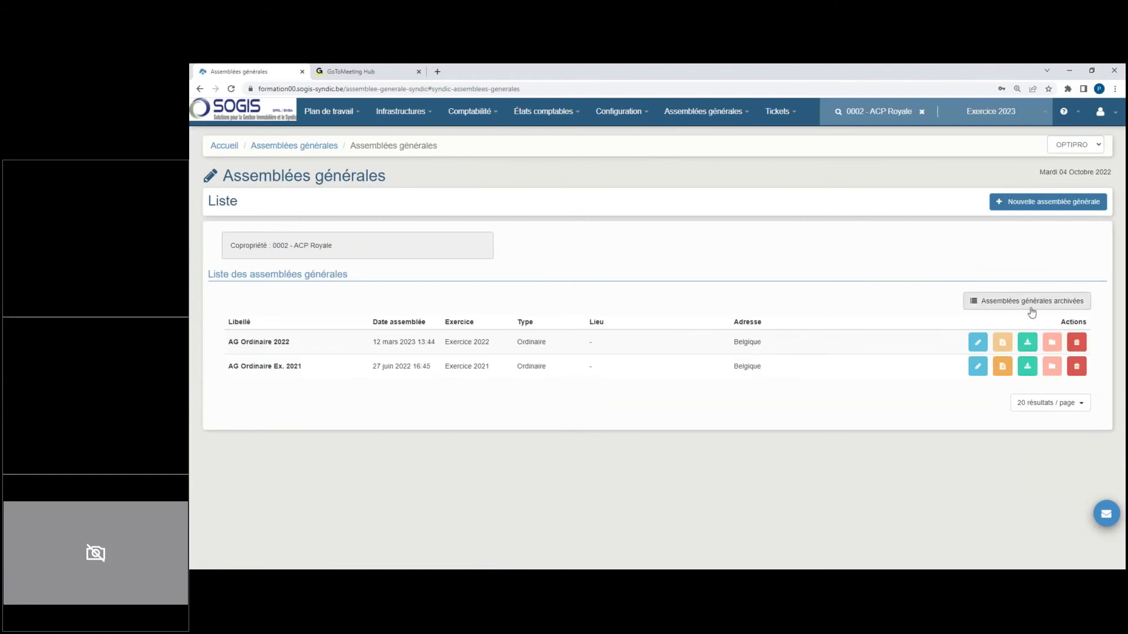
pyautogui.click(978, 344)
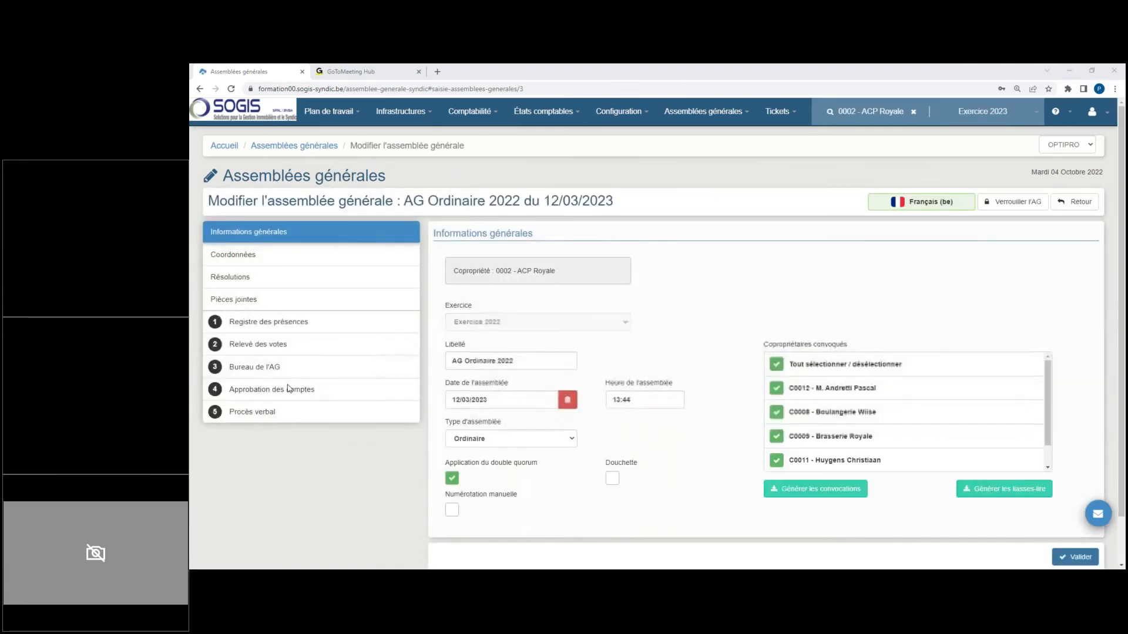
pyautogui.click(288, 389)
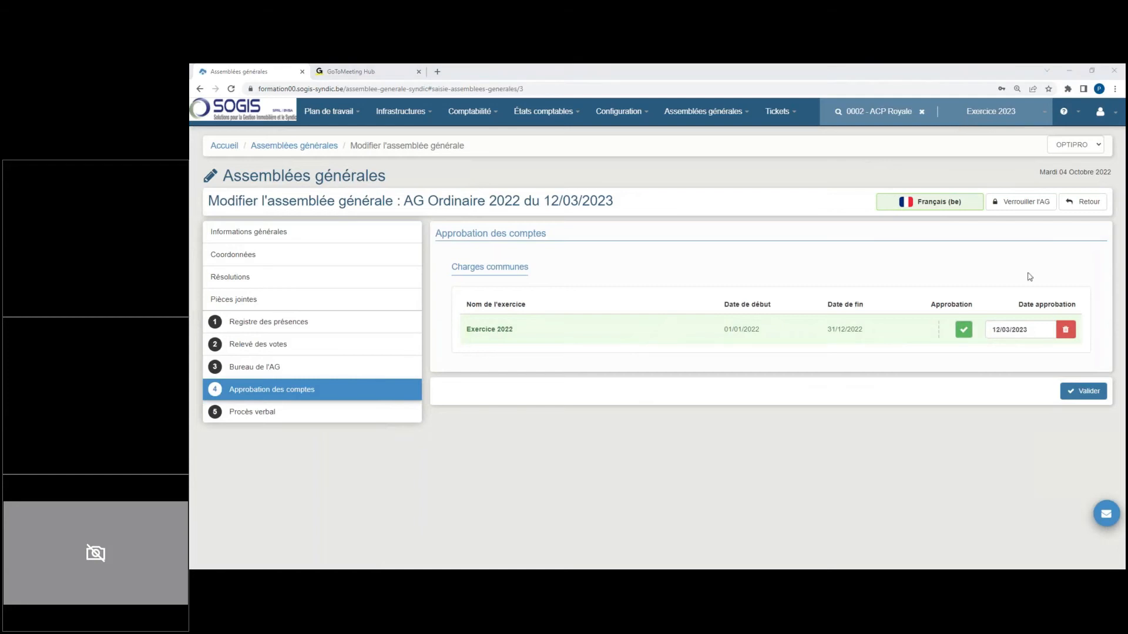
pyautogui.click(1038, 327)
pyautogui.write('31/12/2022')
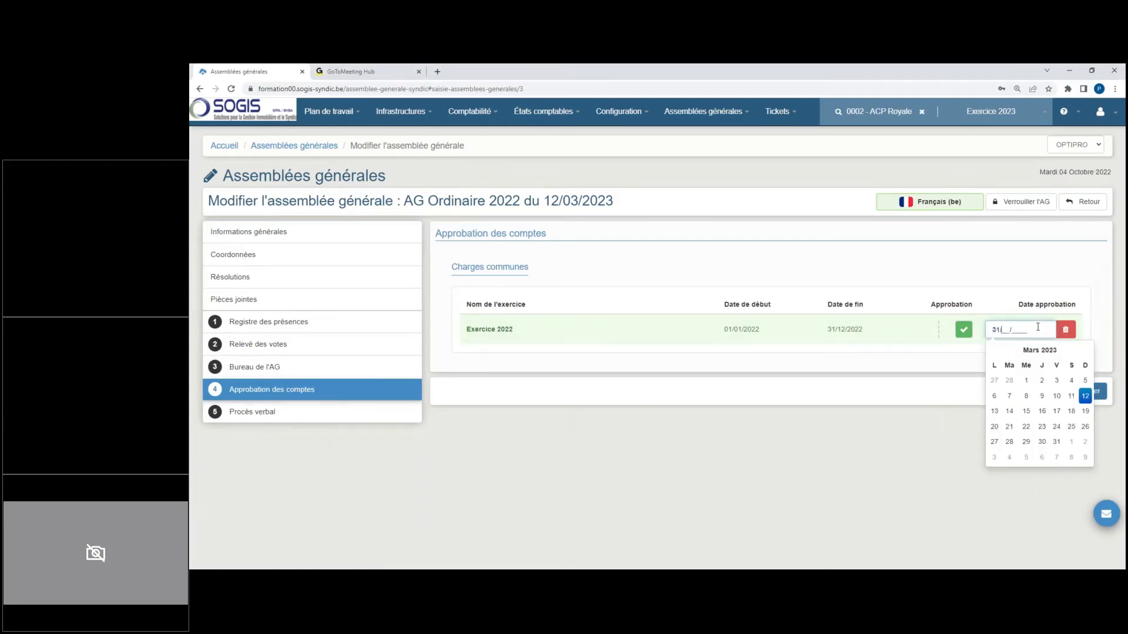
pyautogui.click(964, 279)
pyautogui.click(1059, 392)
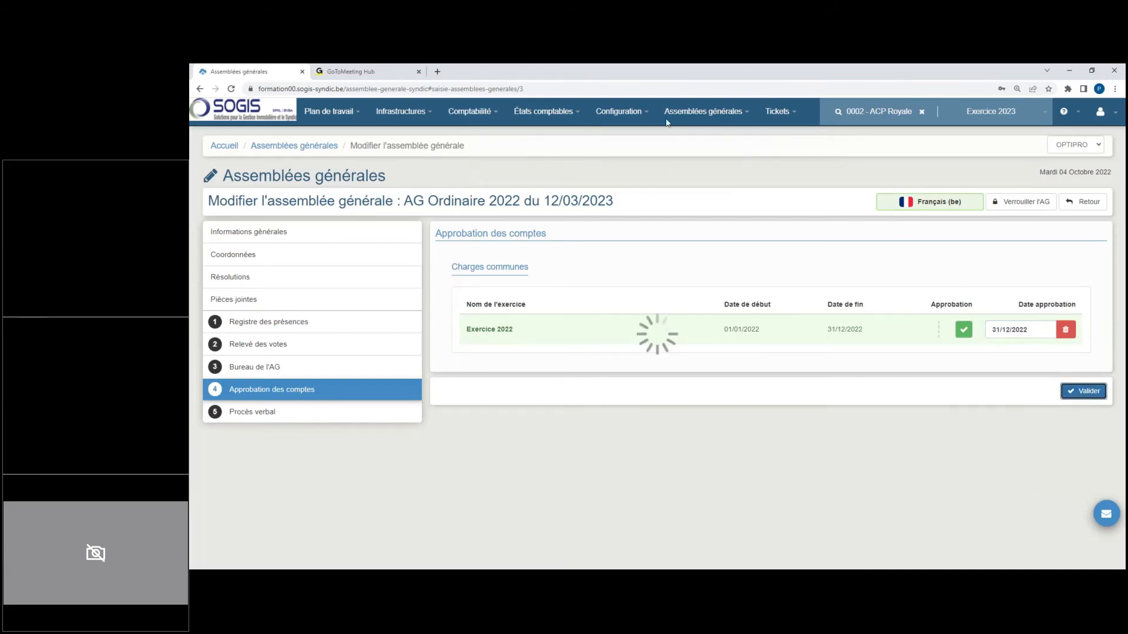
# Step: Switch the working year to Exercice 2022 and run the regularisation of that year's common charges
pyautogui.click(983, 111)
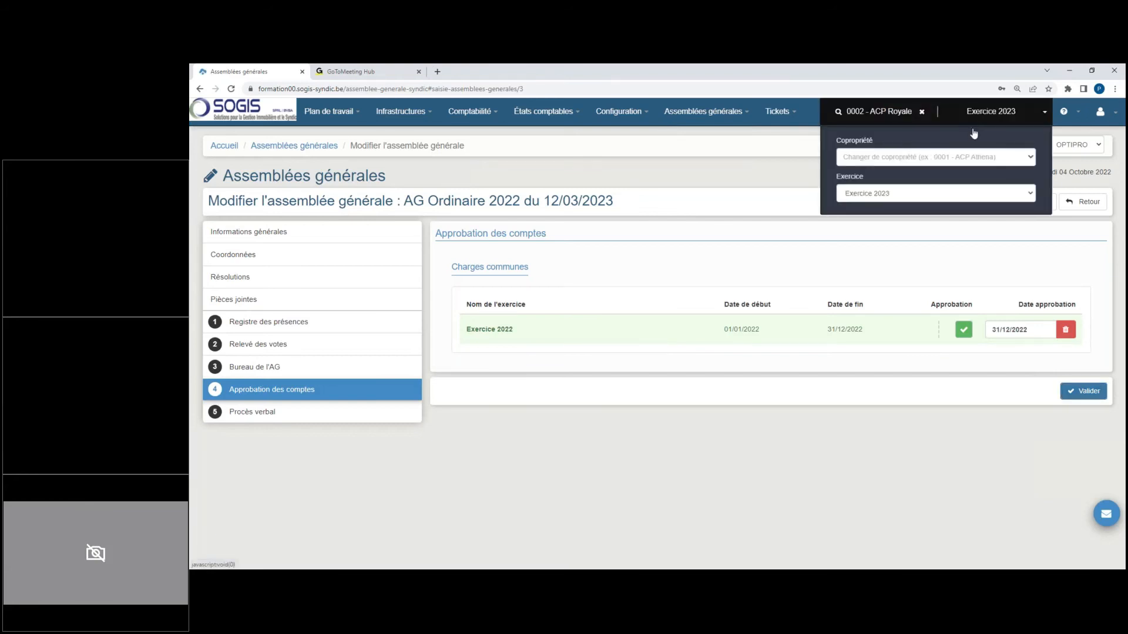
pyautogui.click(910, 193)
pyautogui.click(867, 224)
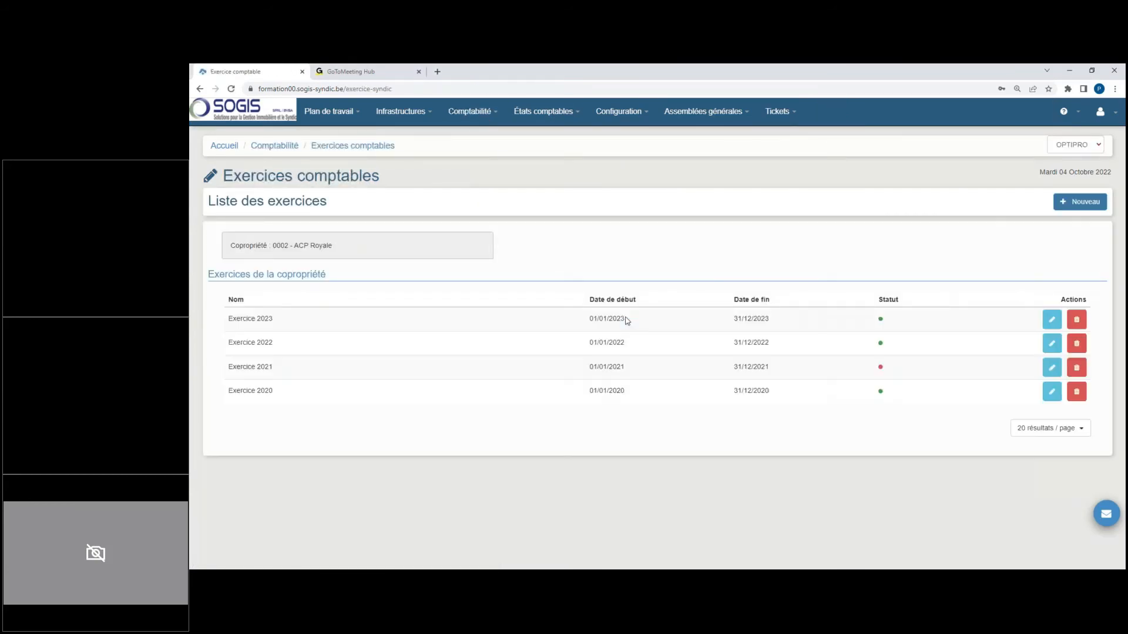
pyautogui.click(1051, 344)
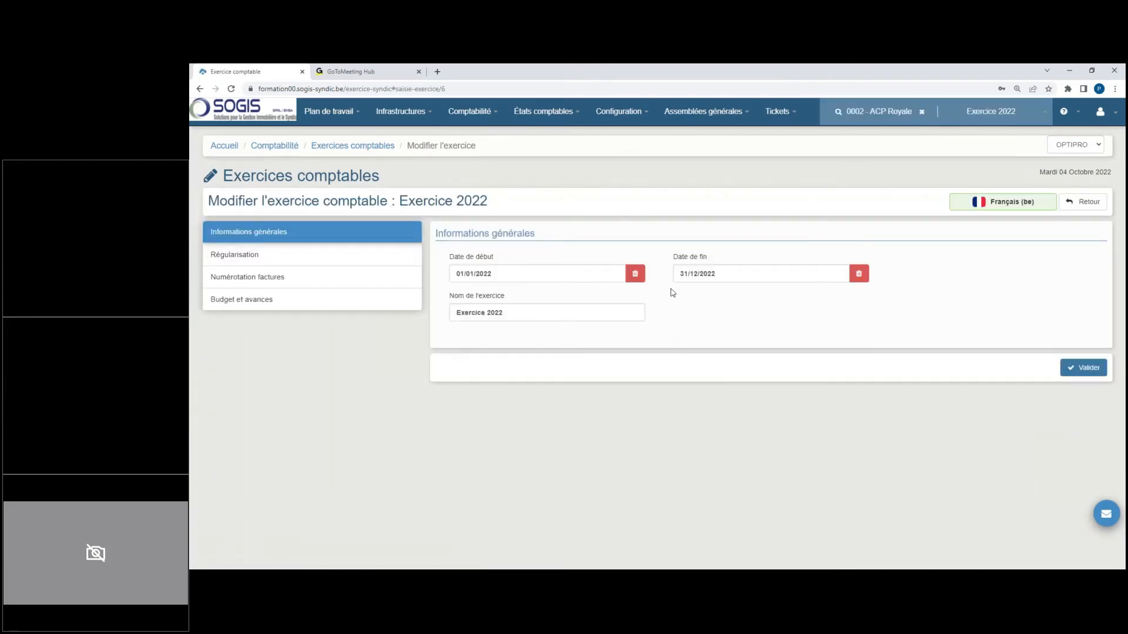
pyautogui.click(304, 260)
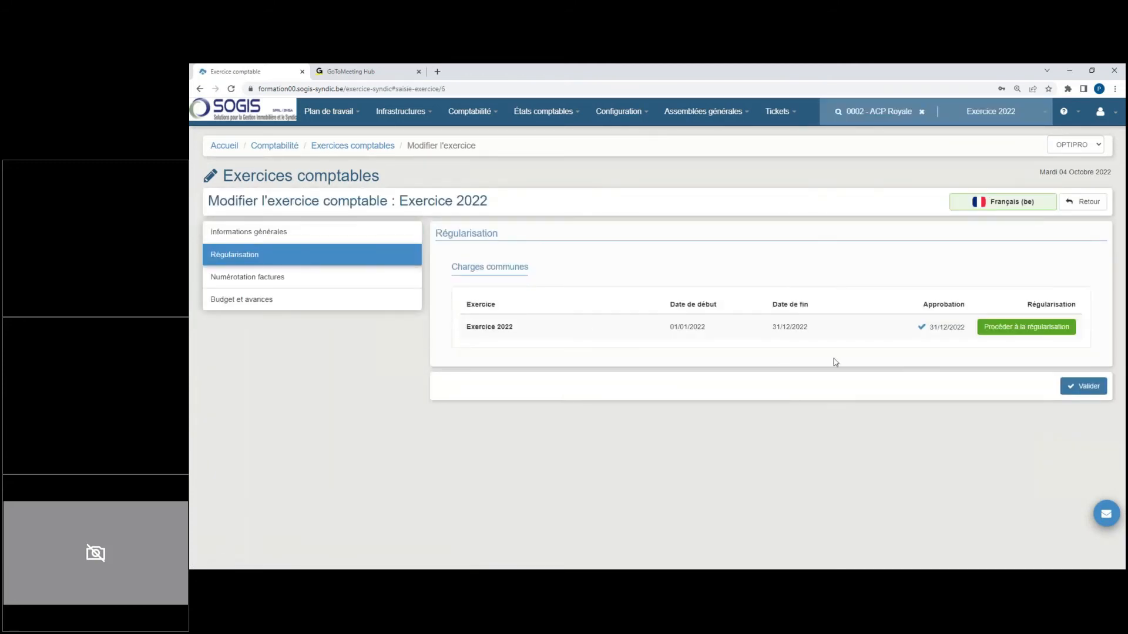
pyautogui.click(1026, 330)
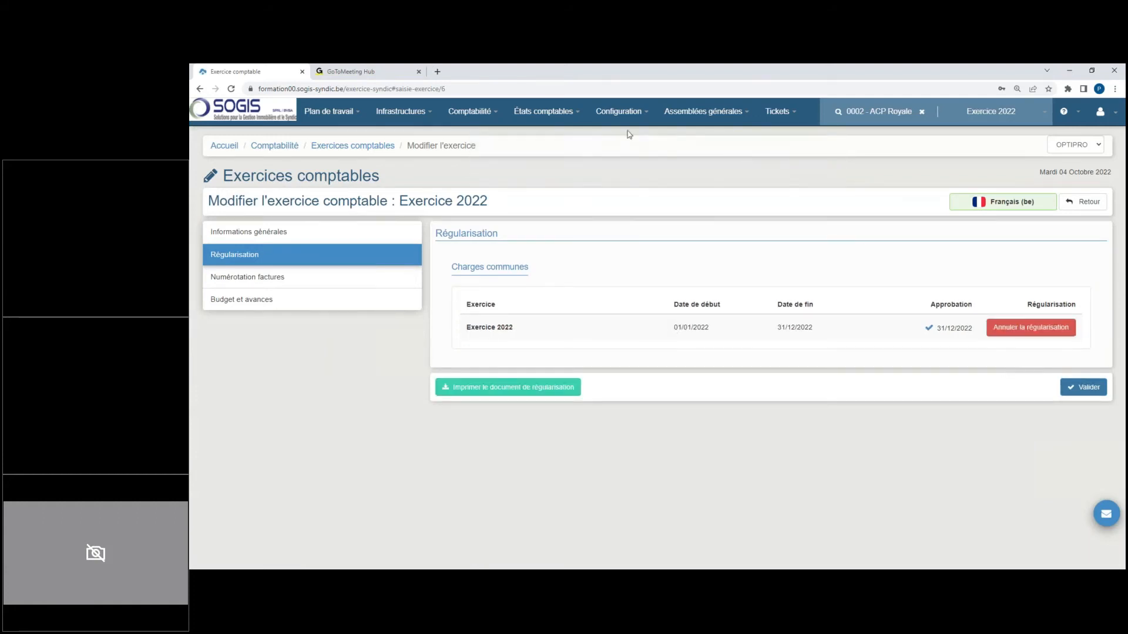
# Step: Run the 2022 general balance with end date 31/12/2022 and examine the charge, provision and total balances
pyautogui.click(487, 112)
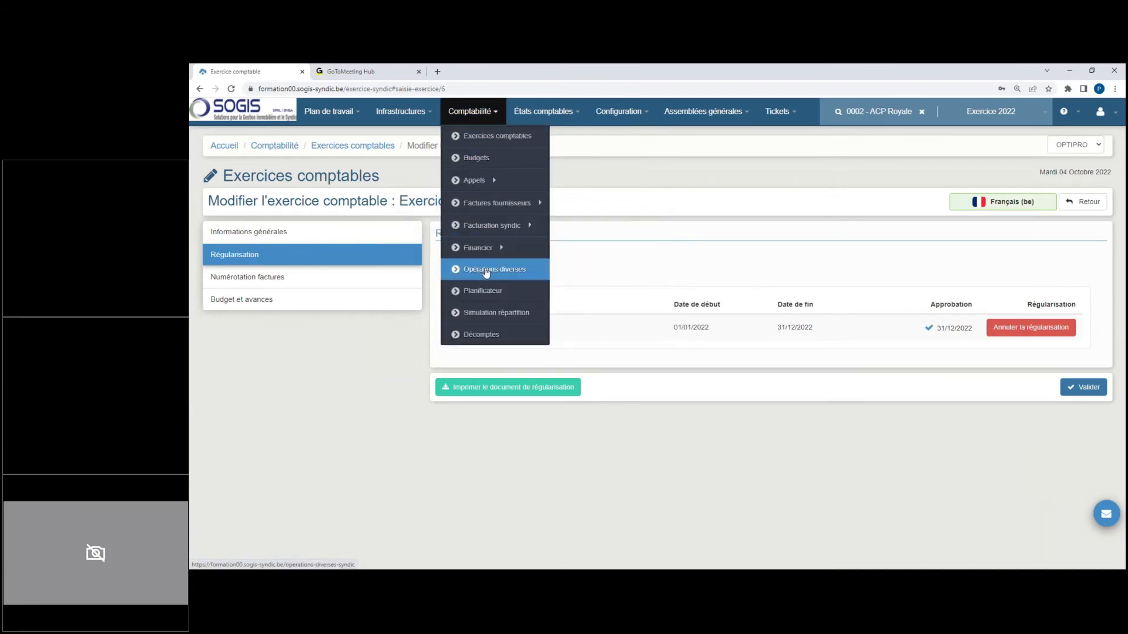
pyautogui.click(544, 112)
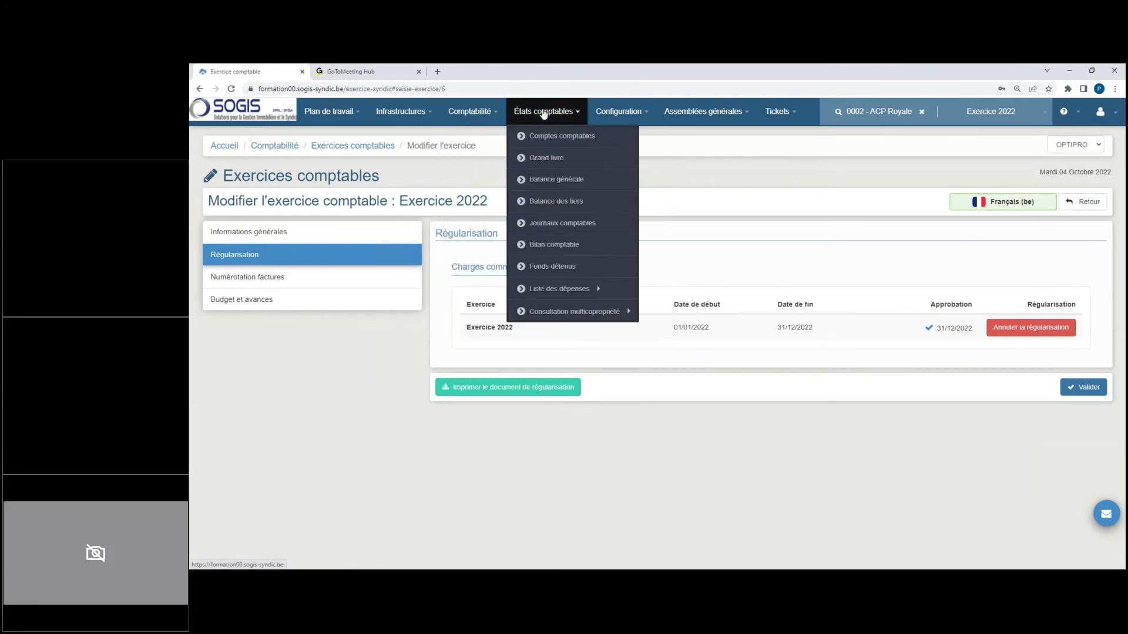
pyautogui.click(574, 180)
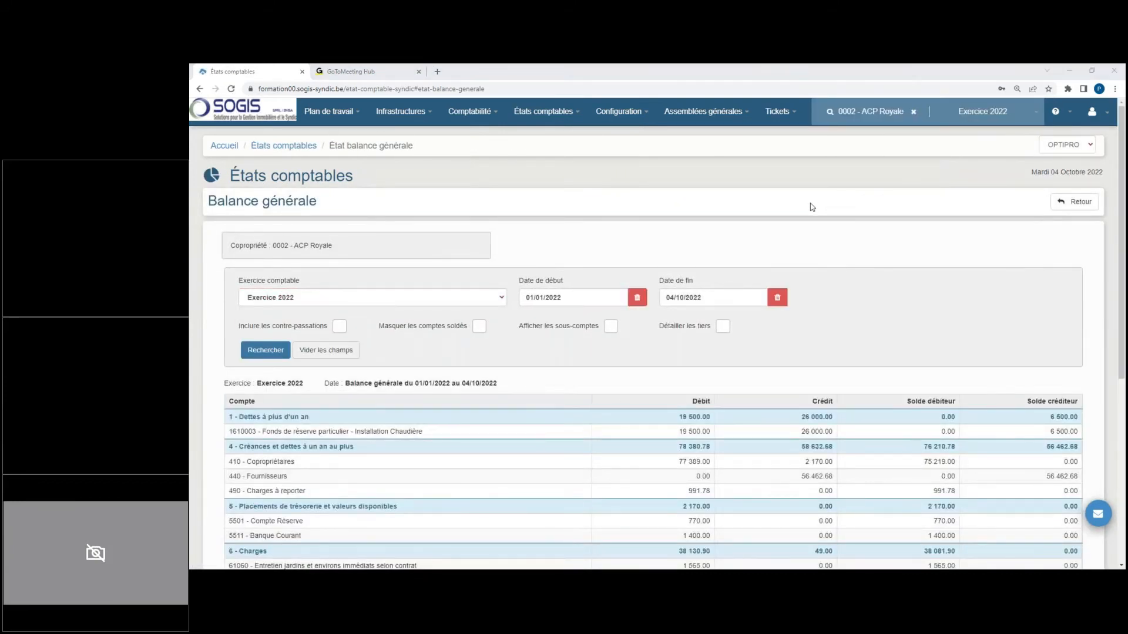
pyautogui.click(729, 302)
pyautogui.write('1122022')
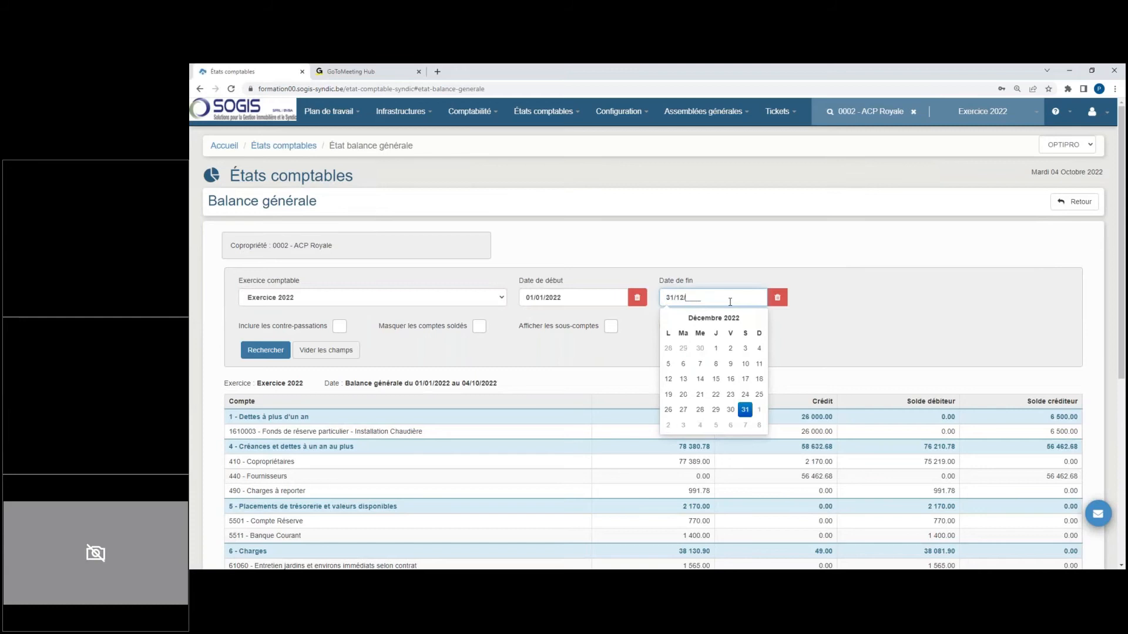
pyautogui.click(266, 350)
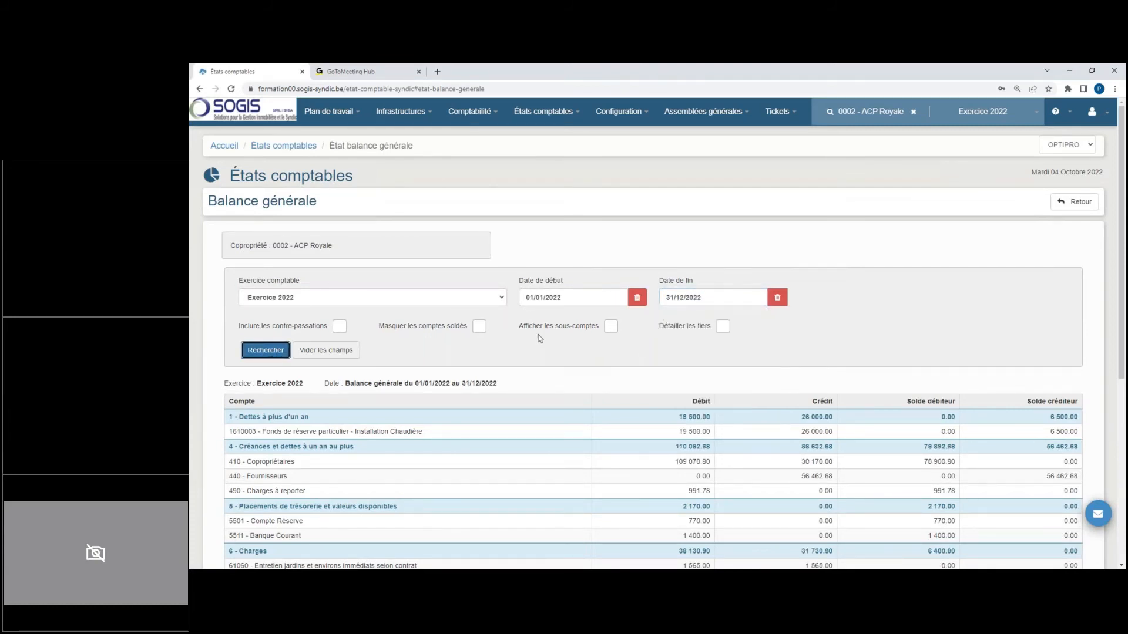
pyautogui.scroll(-3, 616, 284)
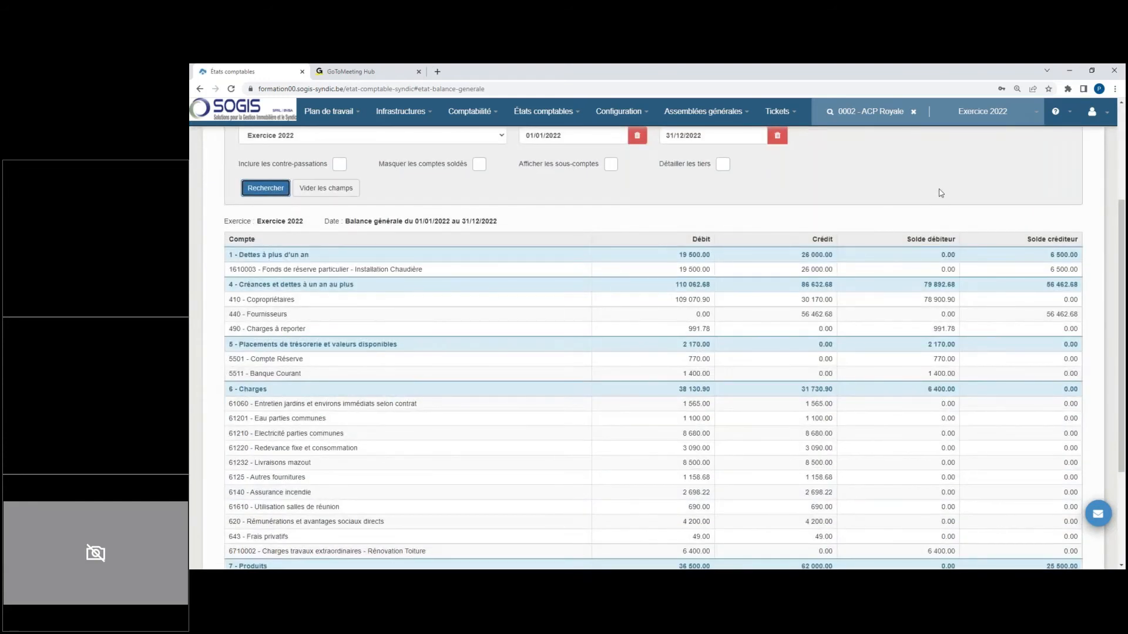
pyautogui.click(955, 186)
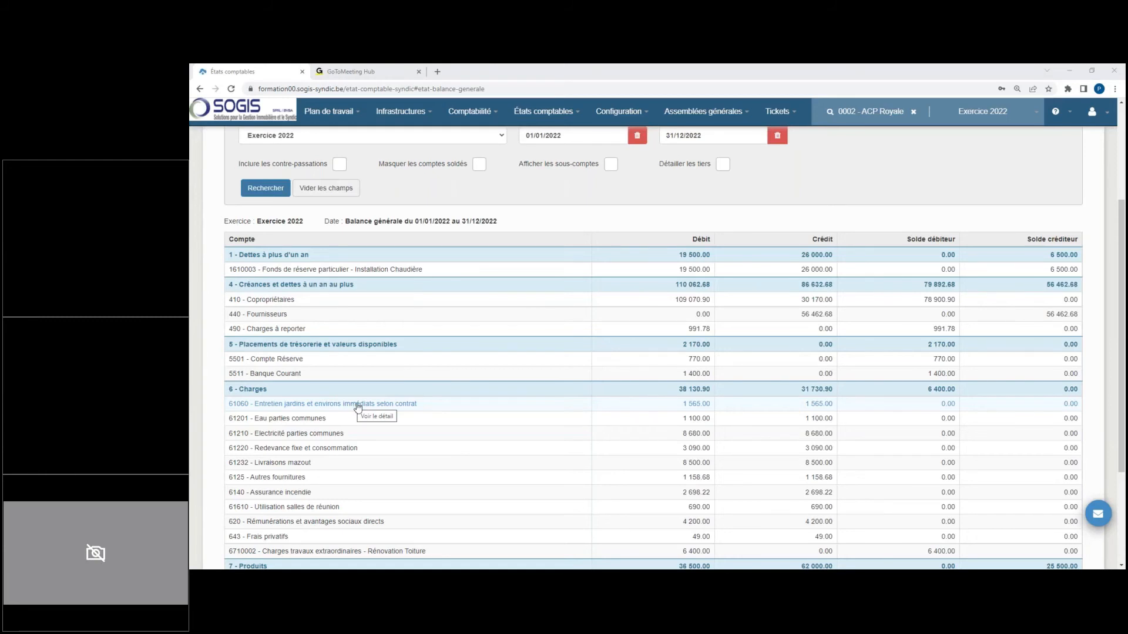
pyautogui.scroll(-3, 382, 423)
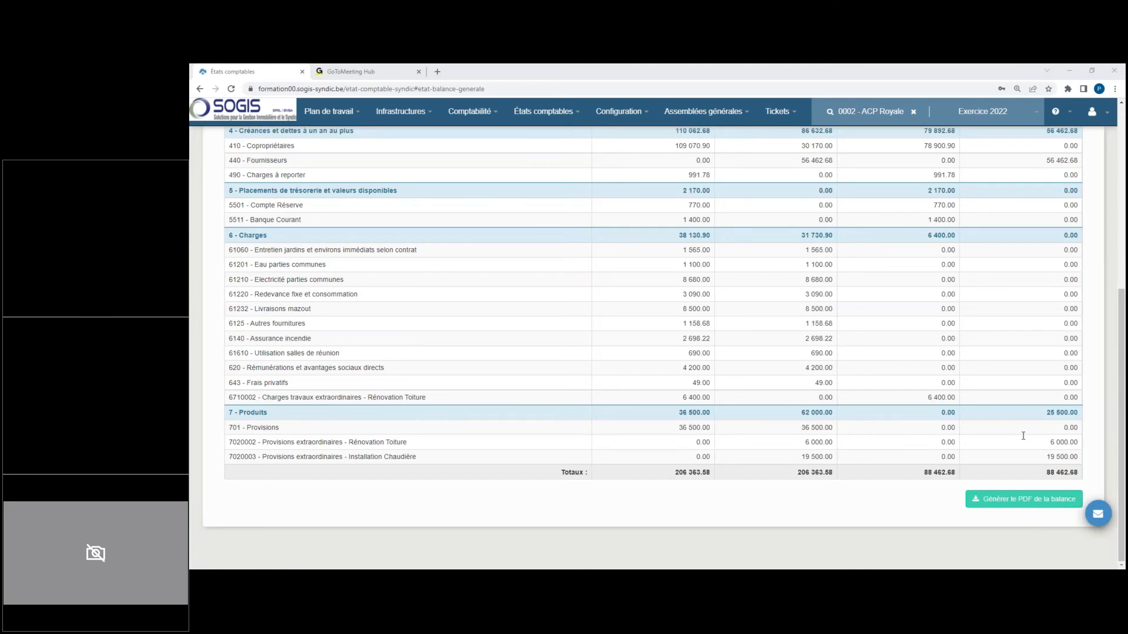
# Step: Open the 2022 balance sheet before allocation and examine the line of account 494 - Compte de régularisation
pyautogui.click(544, 111)
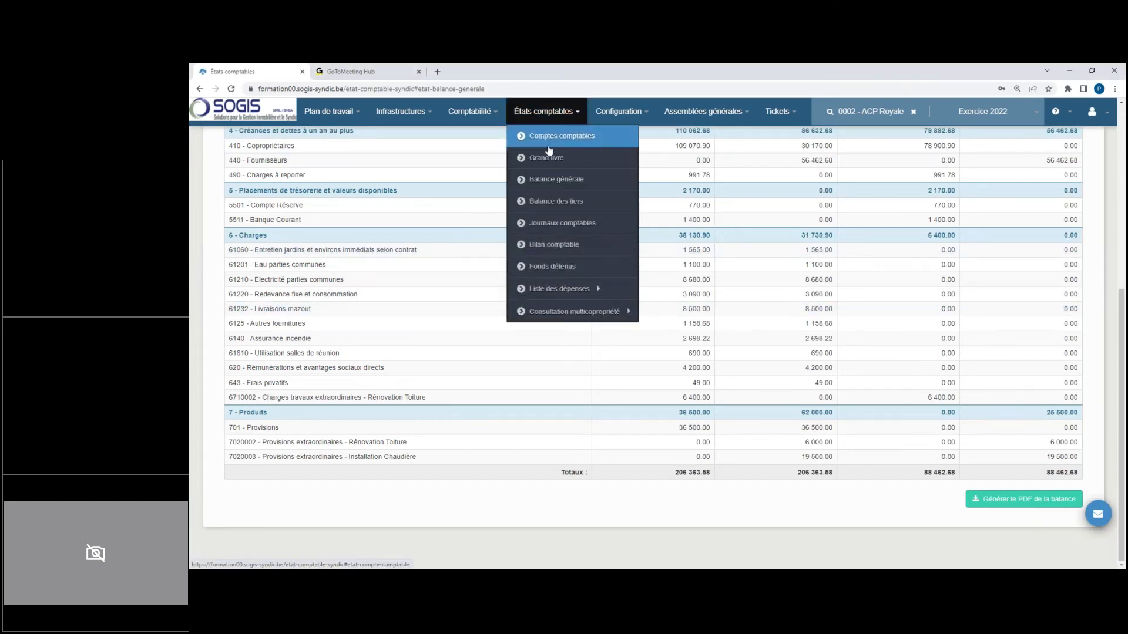
pyautogui.click(617, 111)
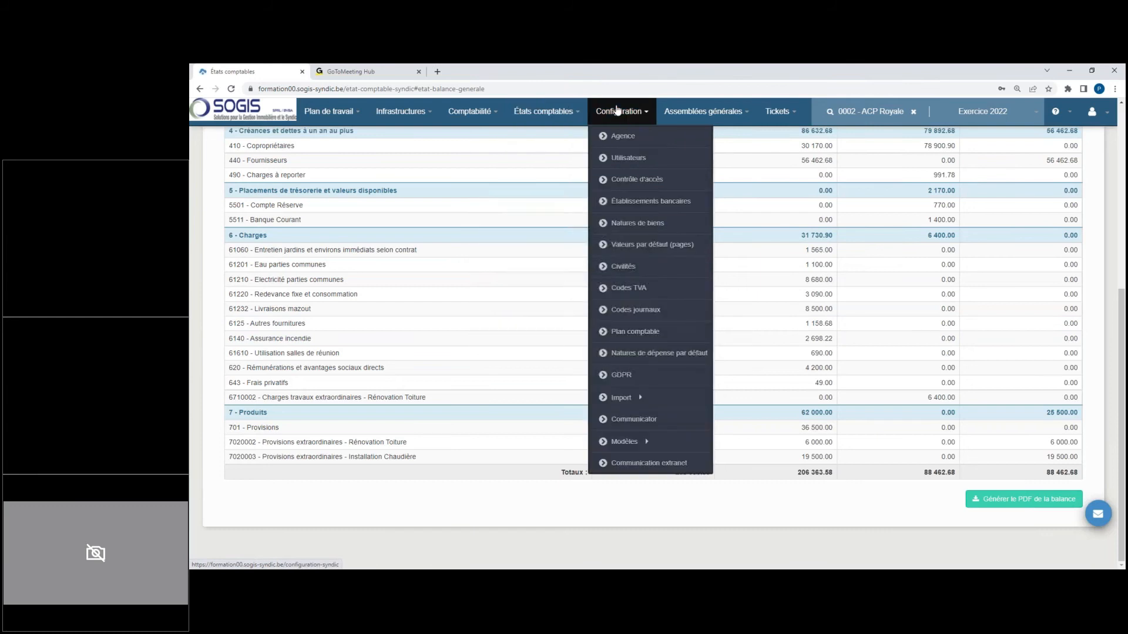
pyautogui.click(453, 116)
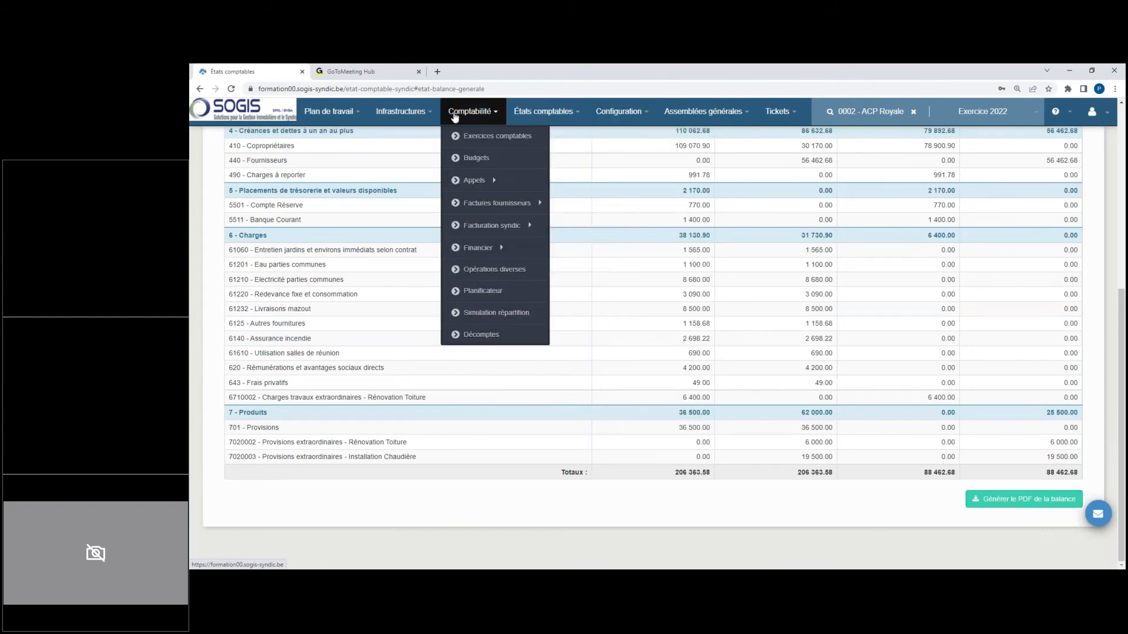
pyautogui.click(537, 113)
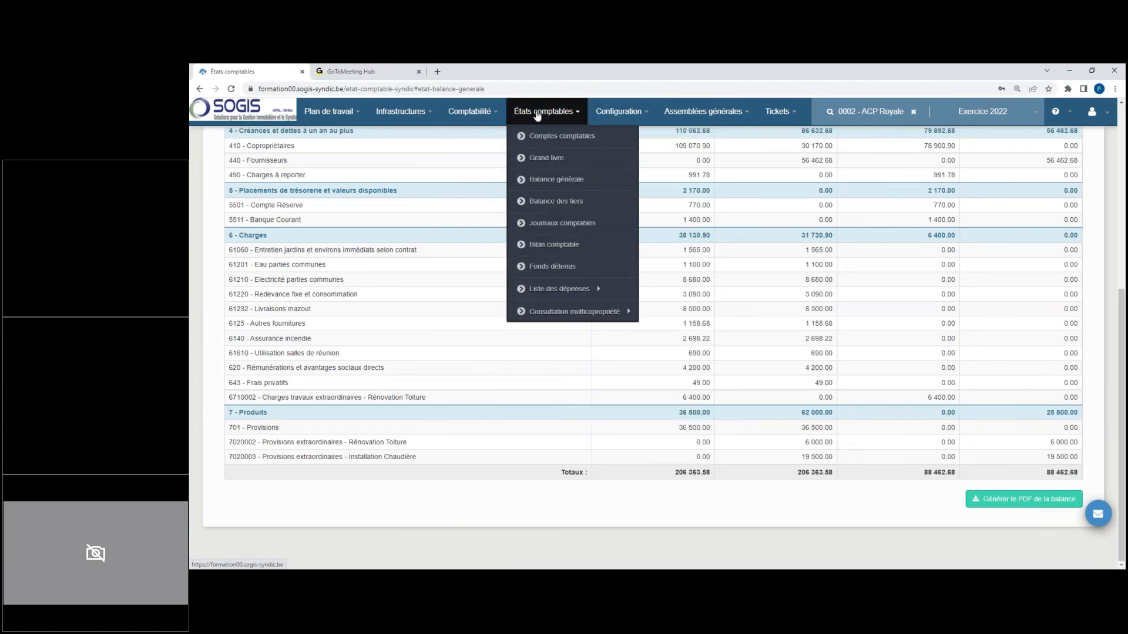
pyautogui.click(558, 244)
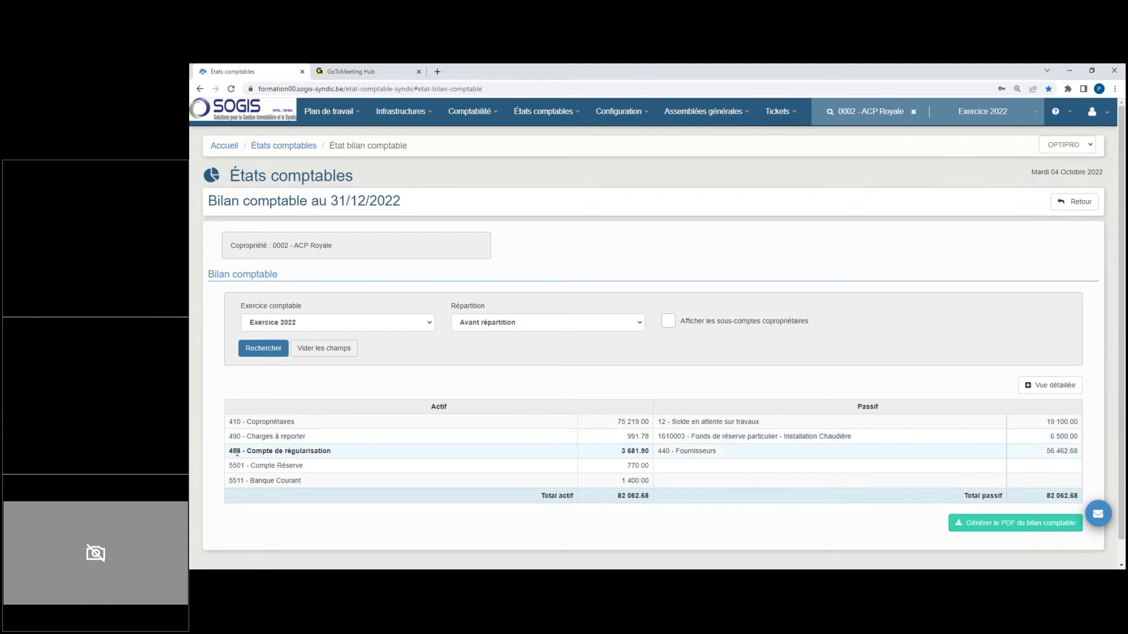
pyautogui.moveTo(231, 453); pyautogui.dragTo(333, 458)
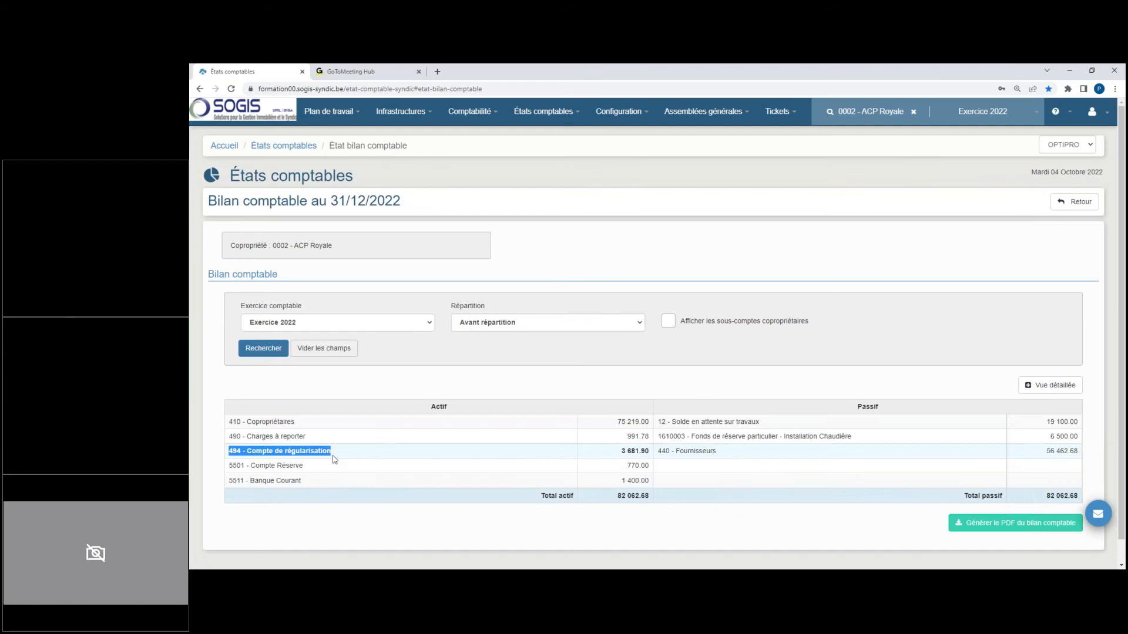
pyautogui.click(333, 459)
# Step: Run the 2022 balance sheet with the allocation set to Après répartition
pyautogui.click(522, 322)
pyautogui.click(499, 344)
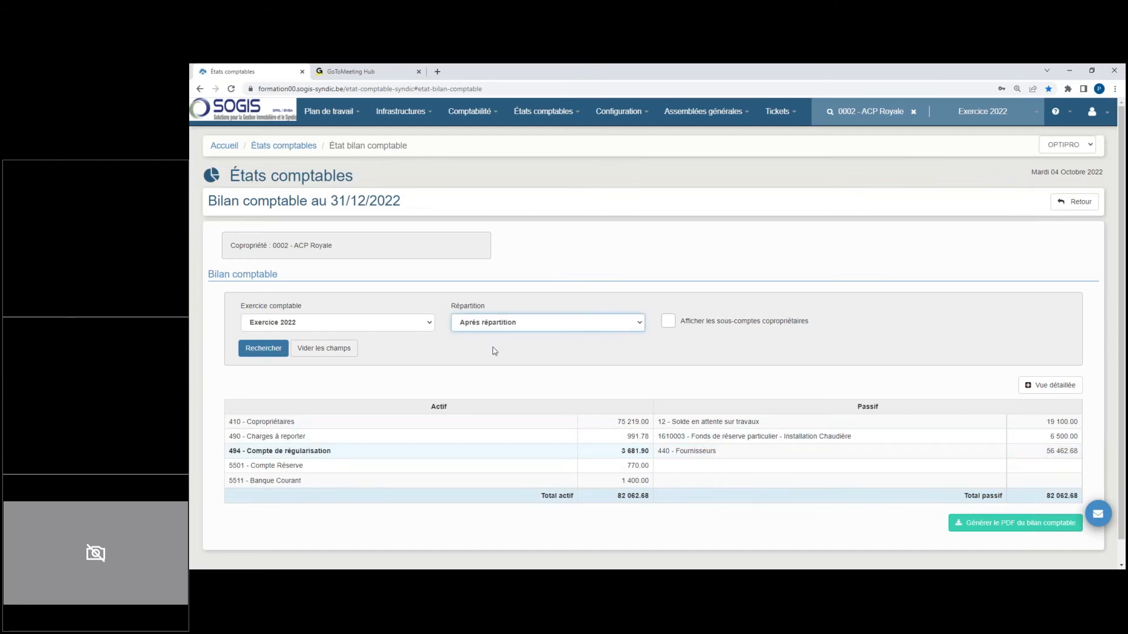
pyautogui.click(263, 350)
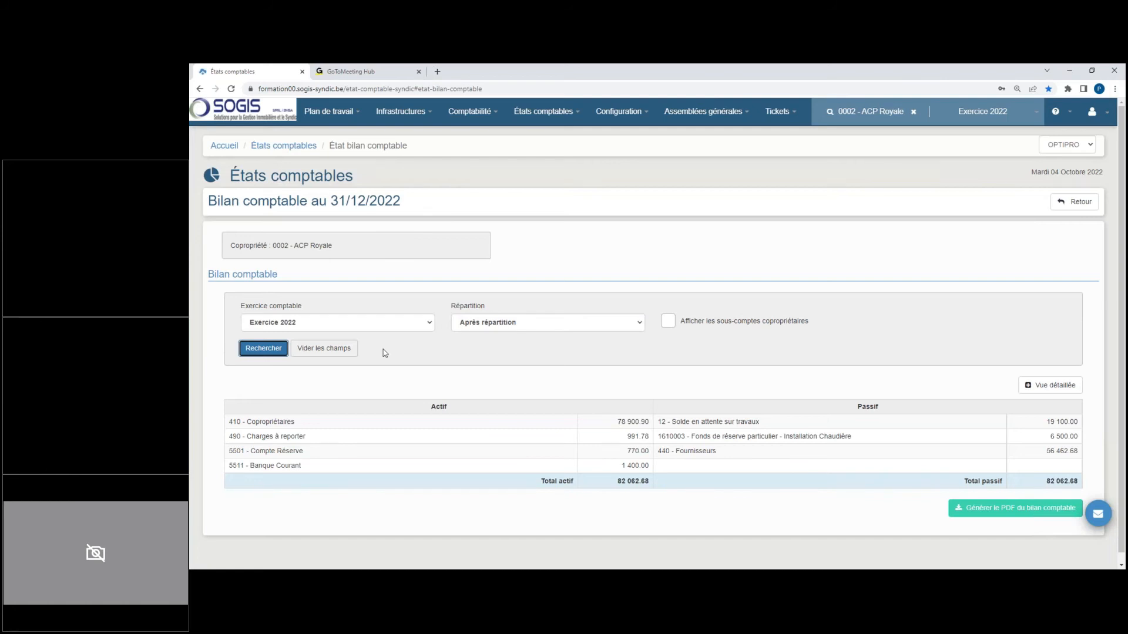
# Step: Switch the working year to Exercice 2023, run its balance sheet with Avant répartition and examine the line of account 494 - Compte de régularisation
pyautogui.click(1023, 111)
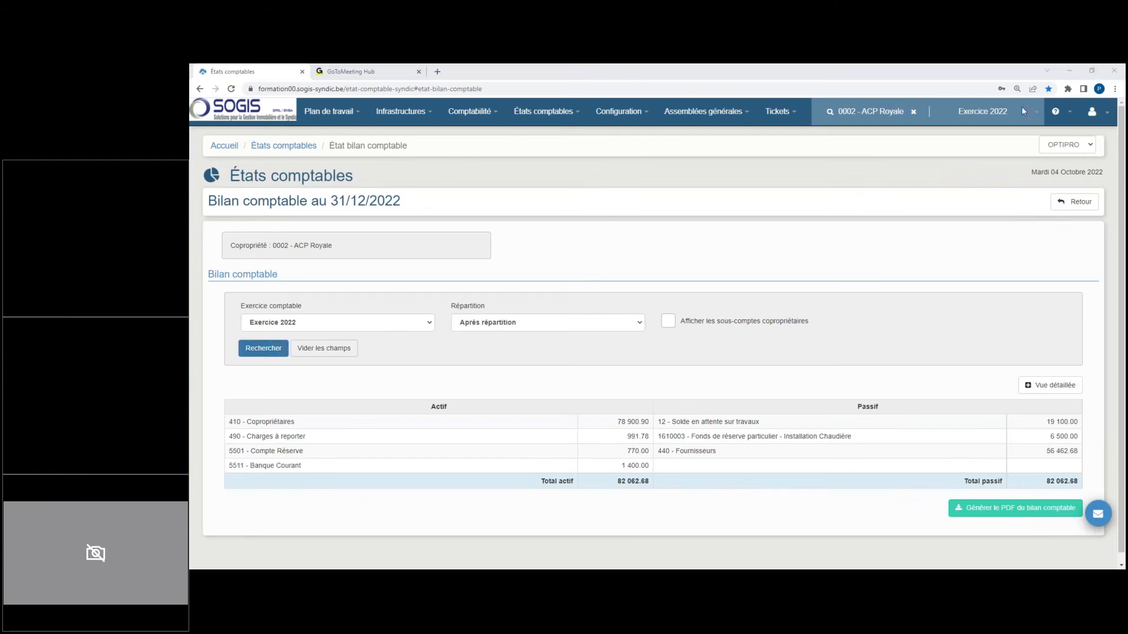
pyautogui.click(1022, 111)
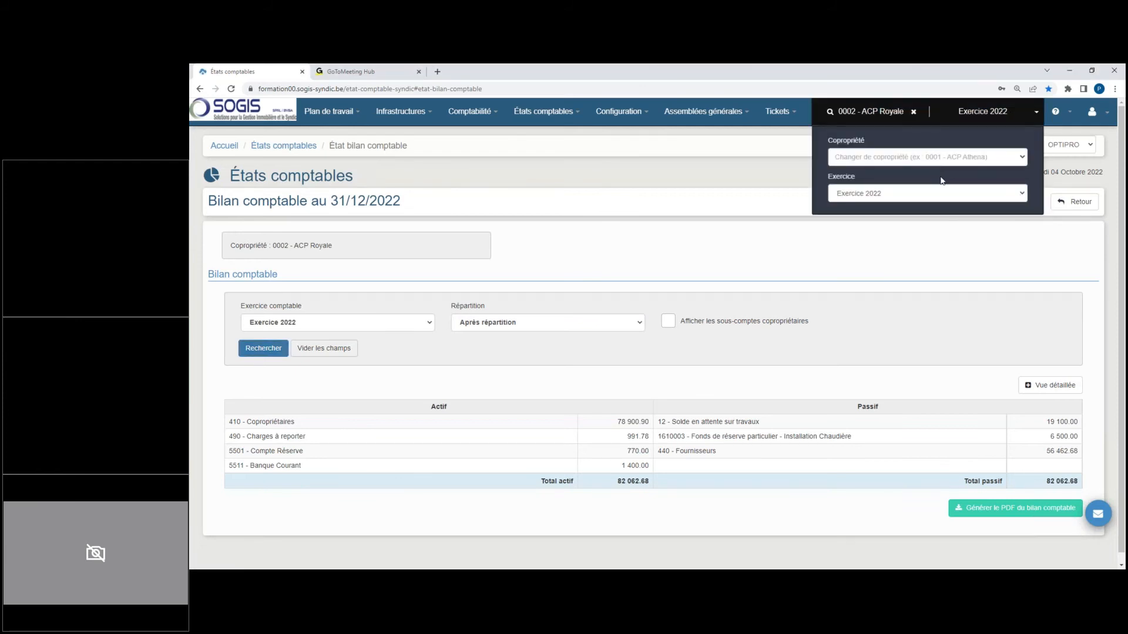
pyautogui.click(955, 194)
pyautogui.click(908, 220)
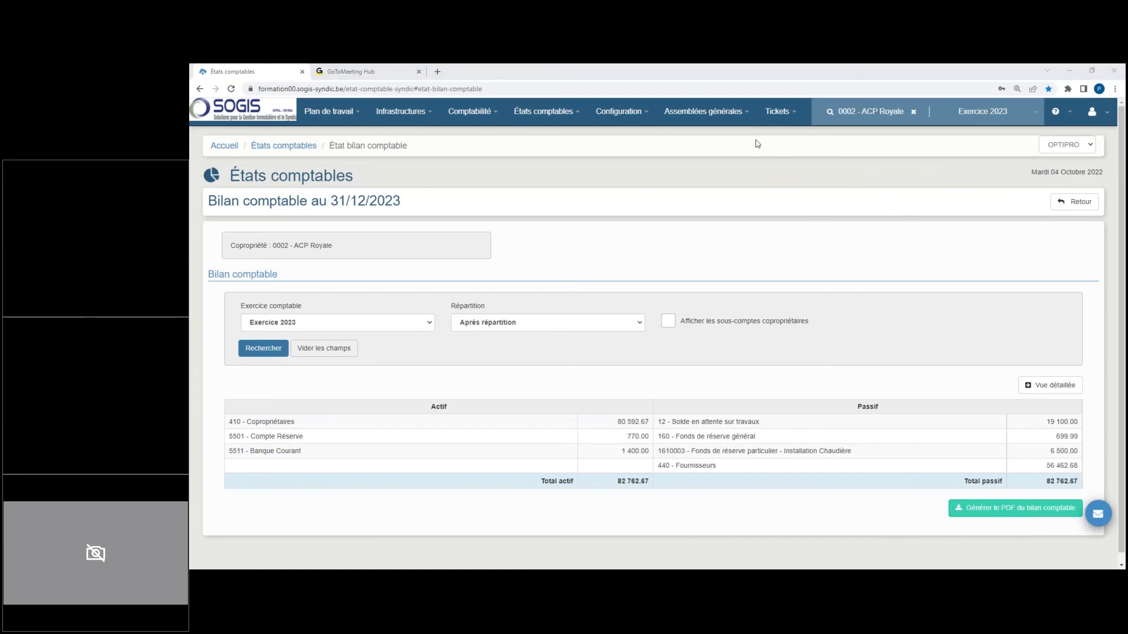
pyautogui.click(540, 322)
pyautogui.click(541, 347)
pyautogui.click(258, 349)
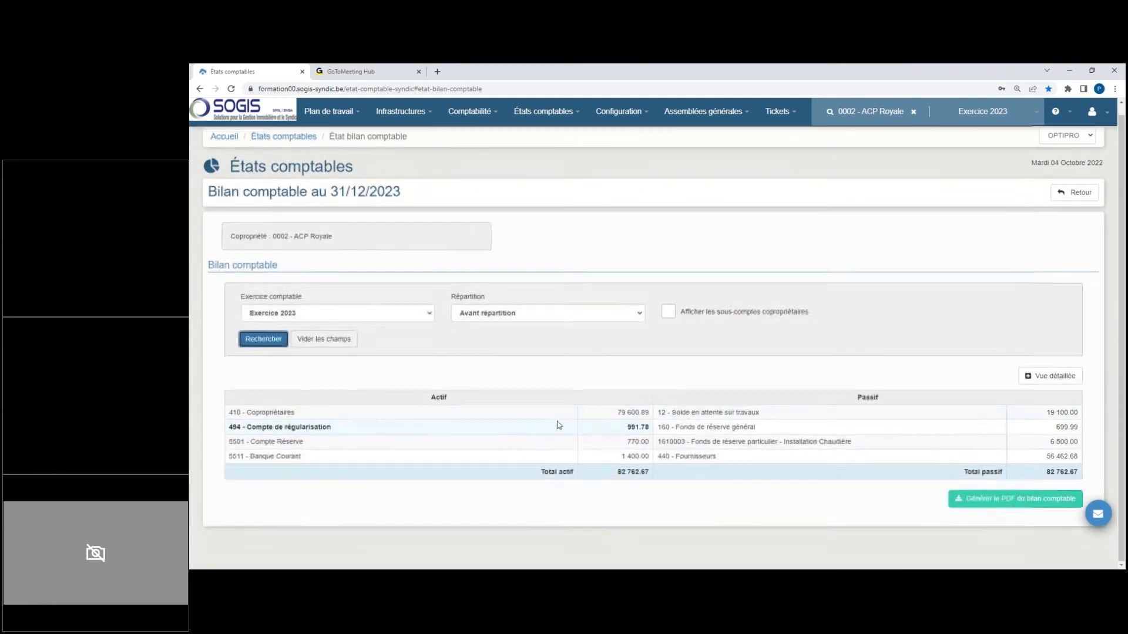
pyautogui.moveTo(301, 427); pyautogui.dragTo(646, 427)
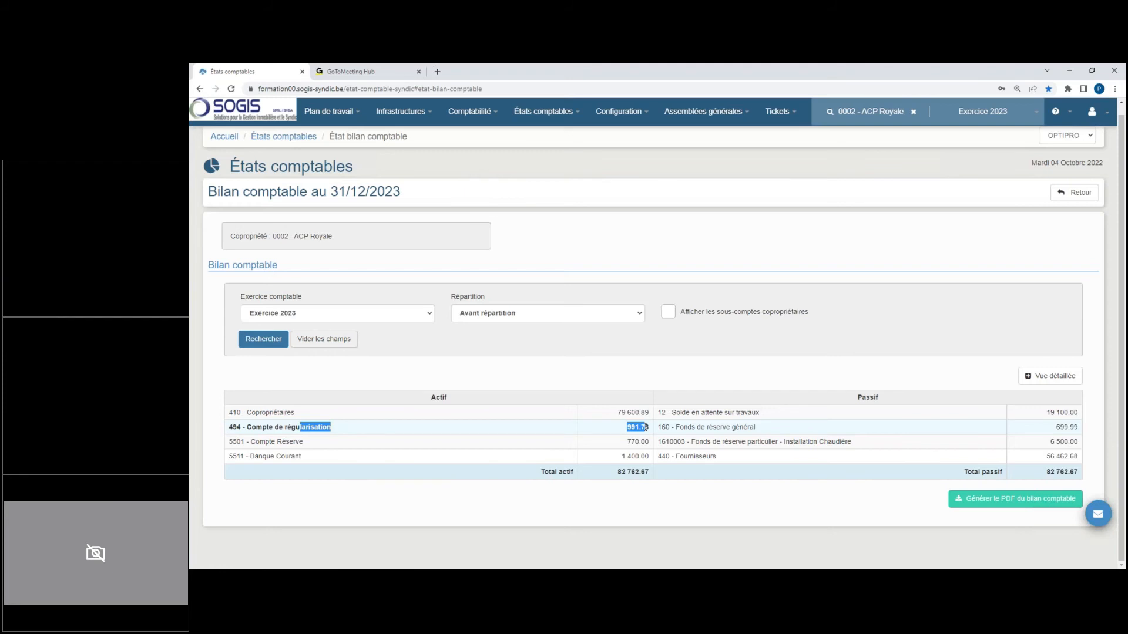
pyautogui.click(691, 253)
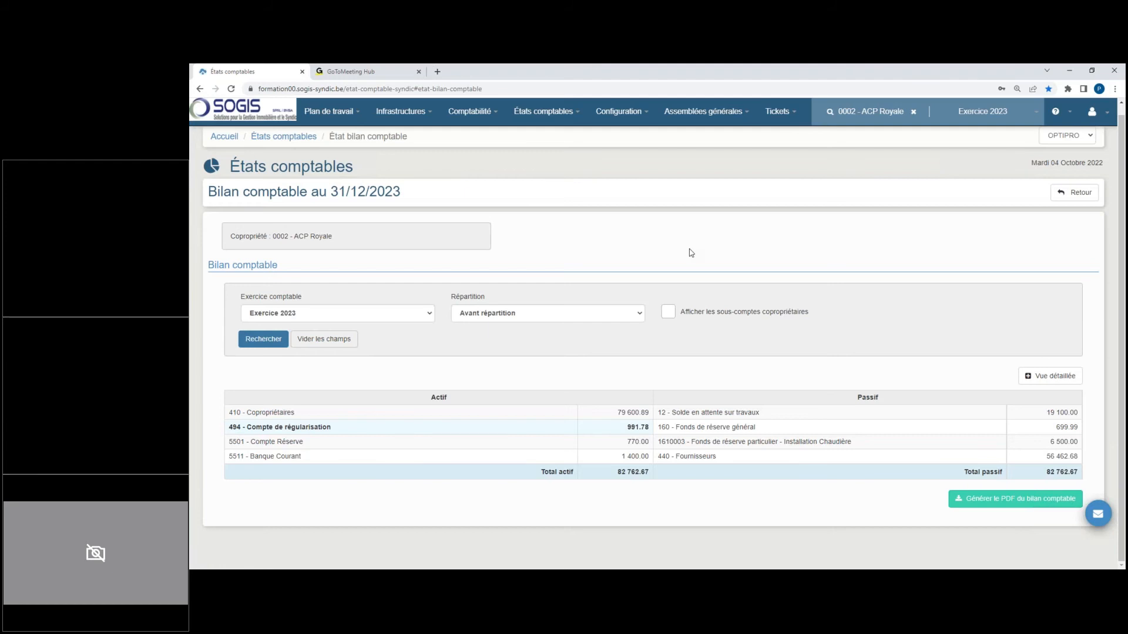
# Step: Open works file 0003 - Installation Chaudière from the list of works files
pyautogui.click(405, 114)
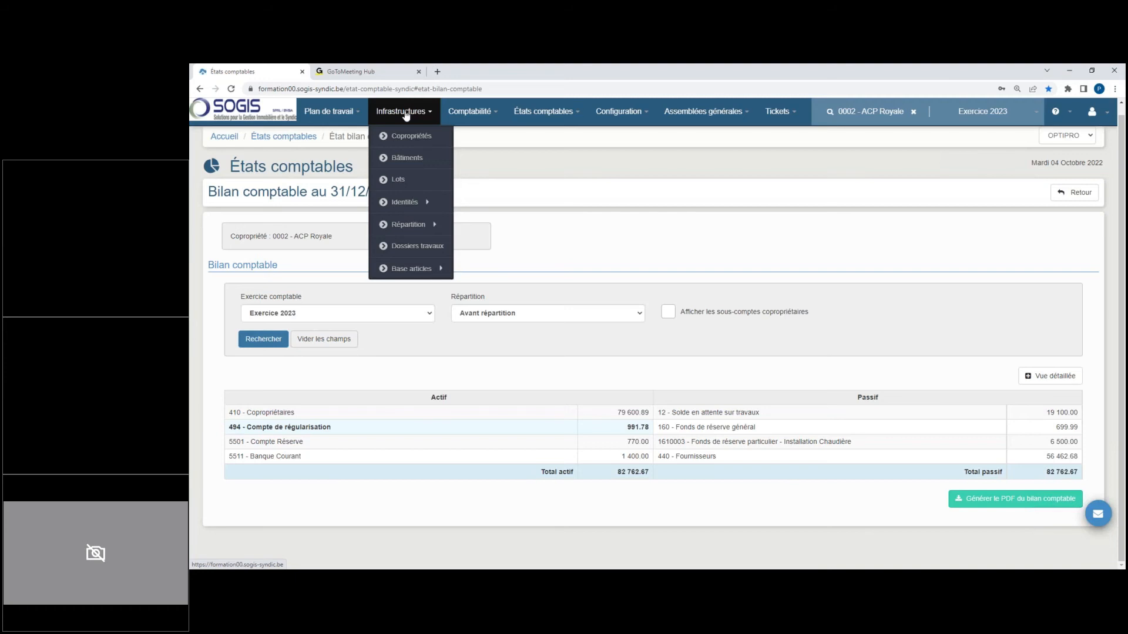
pyautogui.click(414, 245)
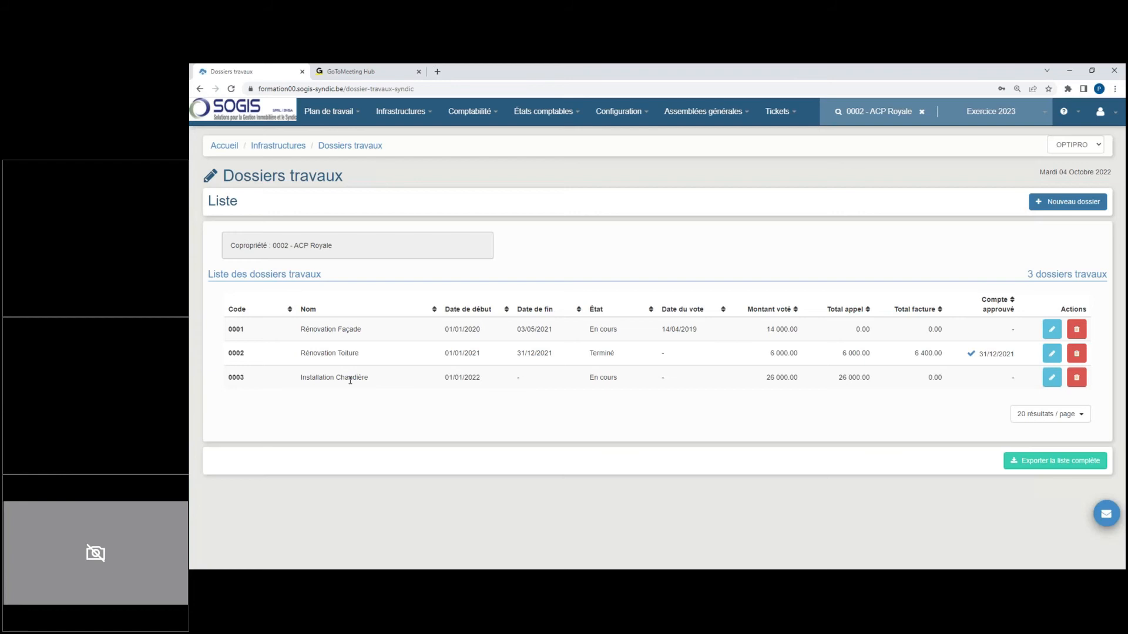
pyautogui.moveTo(373, 378); pyautogui.dragTo(284, 384)
pyautogui.click(974, 123)
pyautogui.click(1052, 377)
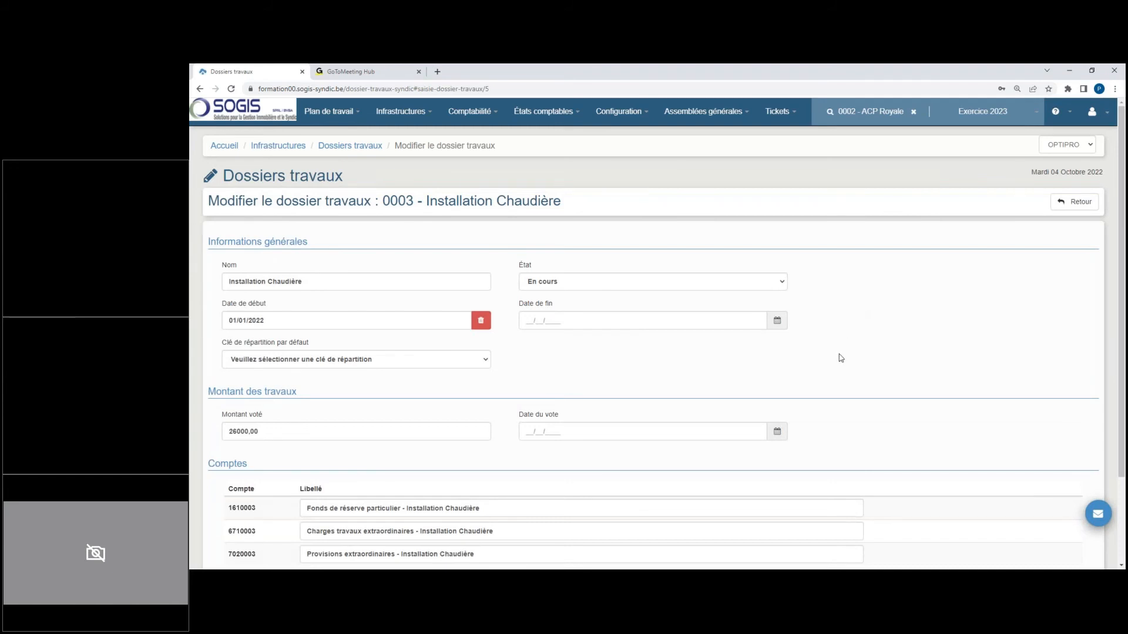
# Step: Examine the numbering of the reserve fund, extraordinary works charges and extraordinary provisions accounts in the Installation Chaudière works file
pyautogui.scroll(-2, 480, 410)
pyautogui.moveTo(229, 401); pyautogui.dragTo(239, 401)
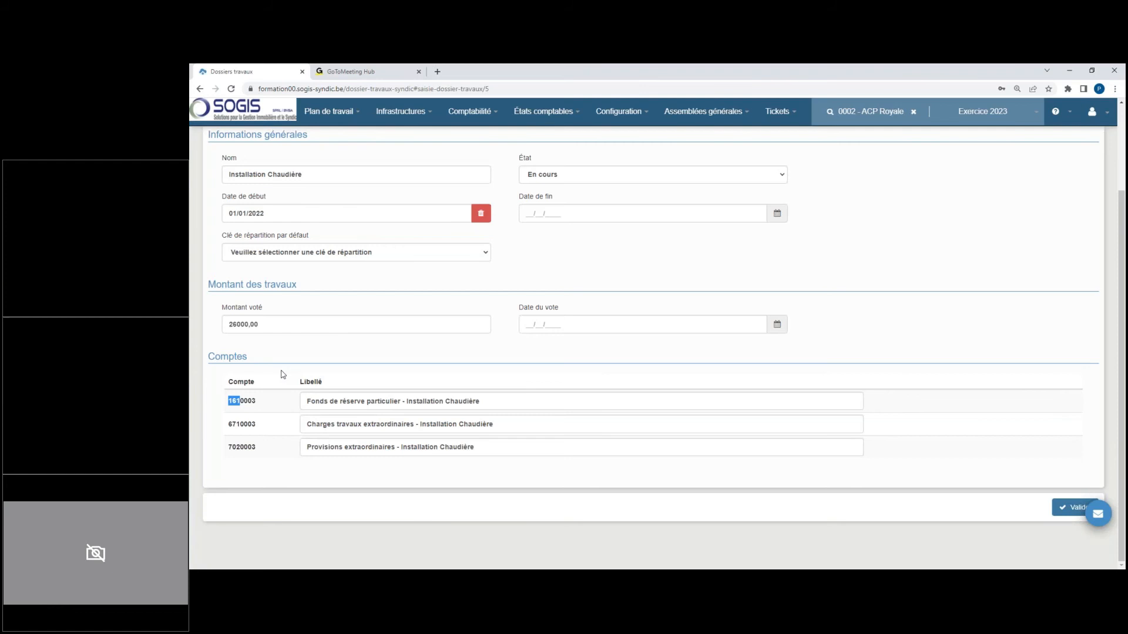
pyautogui.moveTo(229, 425); pyautogui.dragTo(239, 425)
pyautogui.moveTo(239, 447); pyautogui.dragTo(228, 447)
pyautogui.moveTo(257, 402); pyautogui.dragTo(242, 404)
pyautogui.scroll(2, 258, 419)
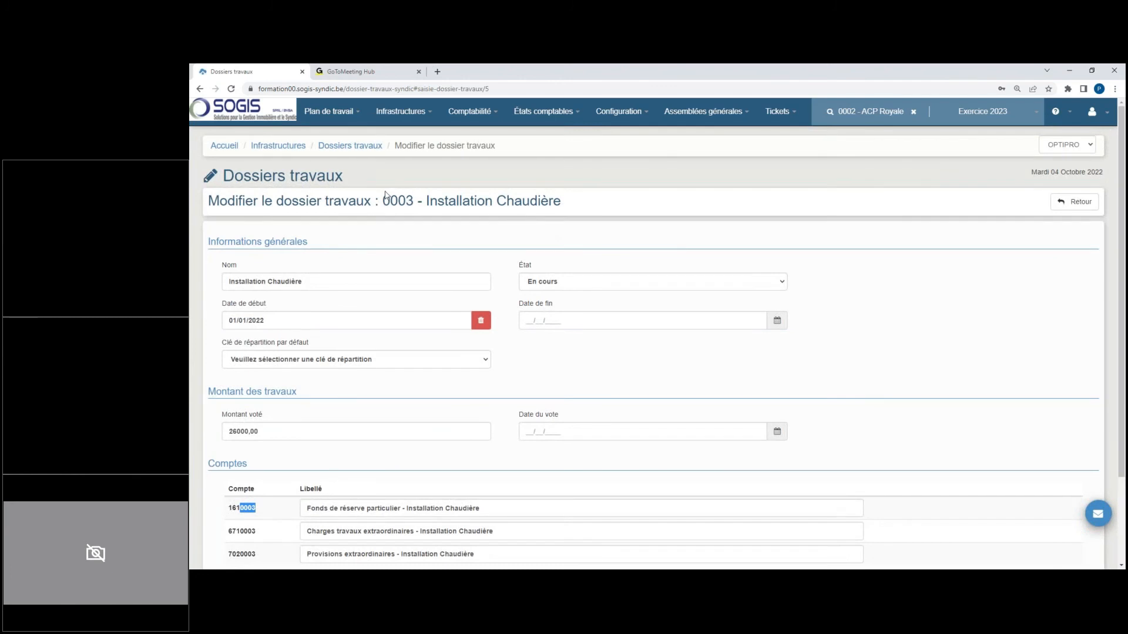
pyautogui.scroll(-2, 397, 276)
pyautogui.click(259, 412)
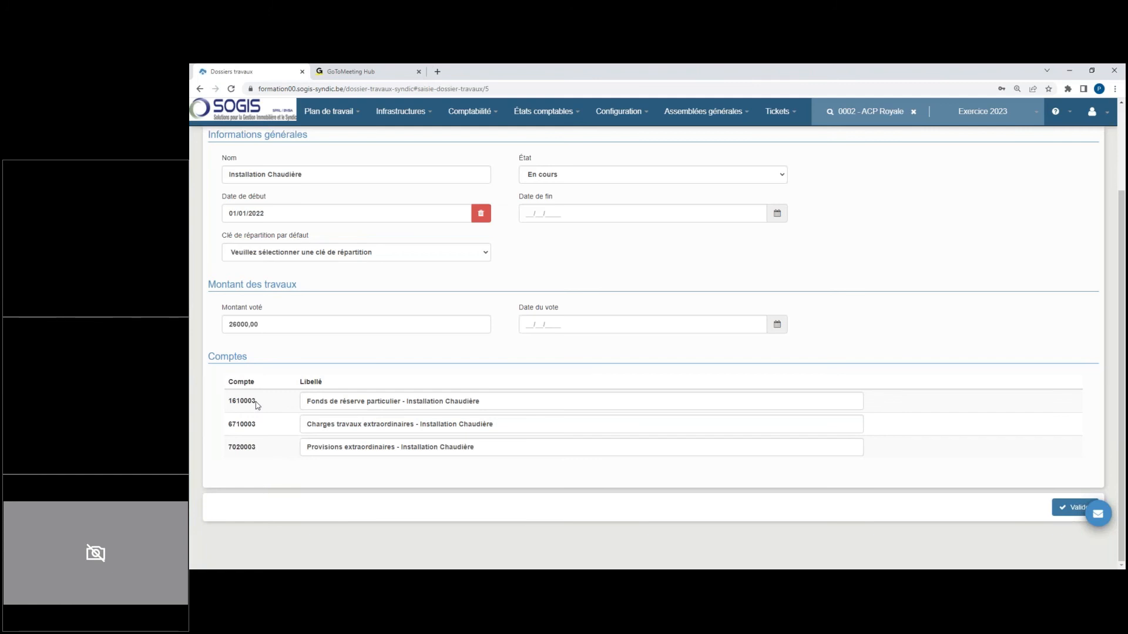
pyautogui.click(471, 115)
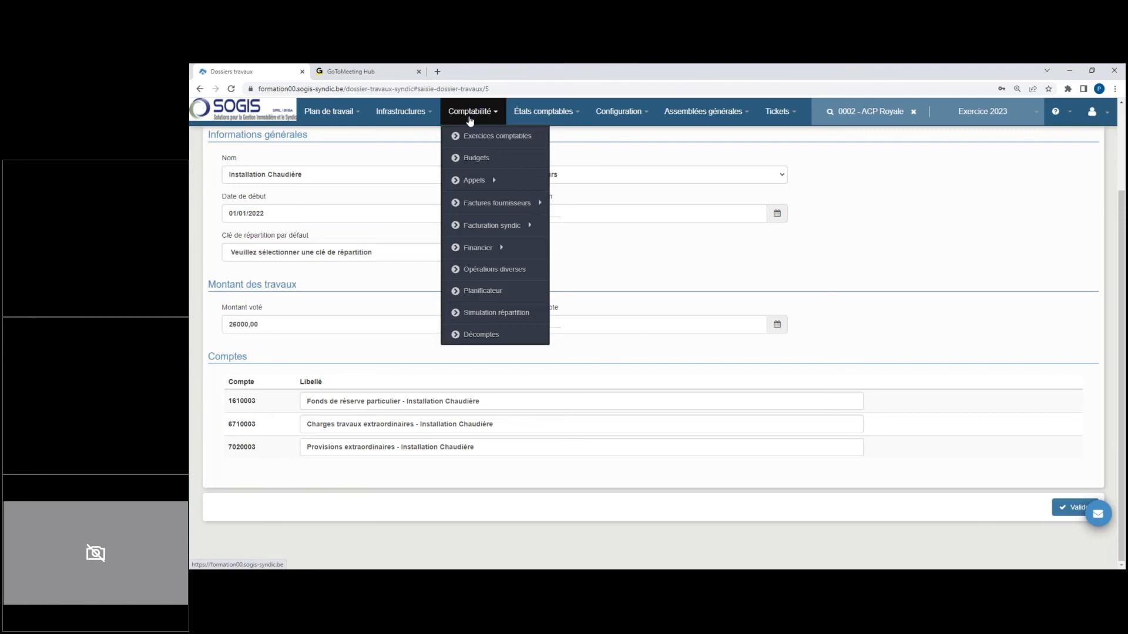
pyautogui.moveTo(485, 180)
pyautogui.click(291, 325)
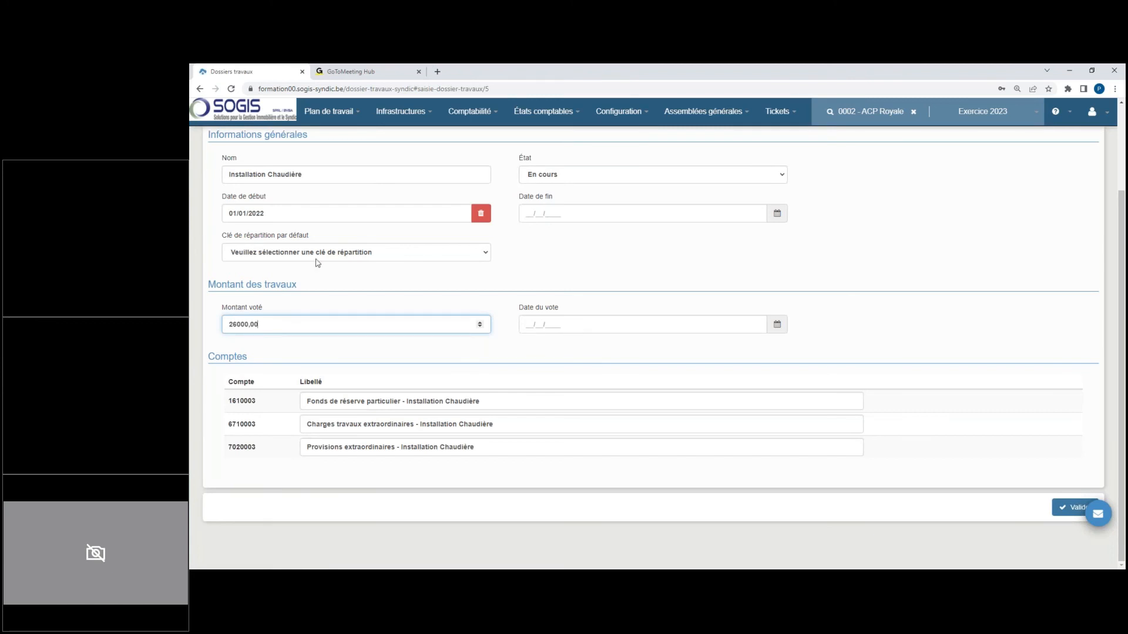
# Step: Switch the working year to Exercice 2022 and reverse the regularisation of that year's common charges
pyautogui.click(470, 118)
pyautogui.click(495, 139)
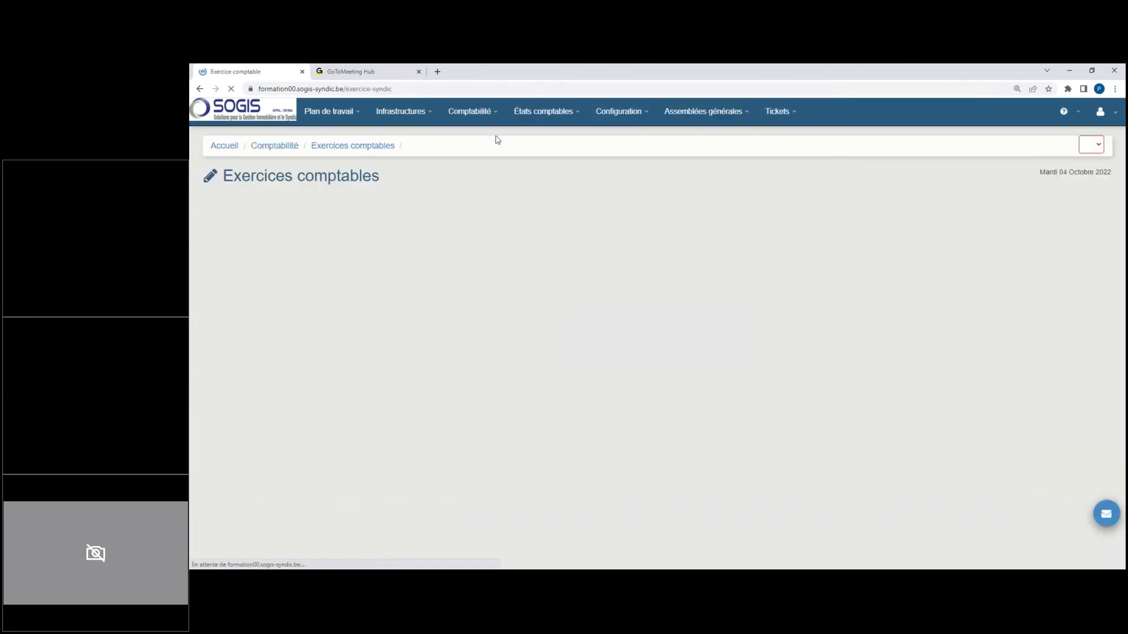
pyautogui.click(986, 117)
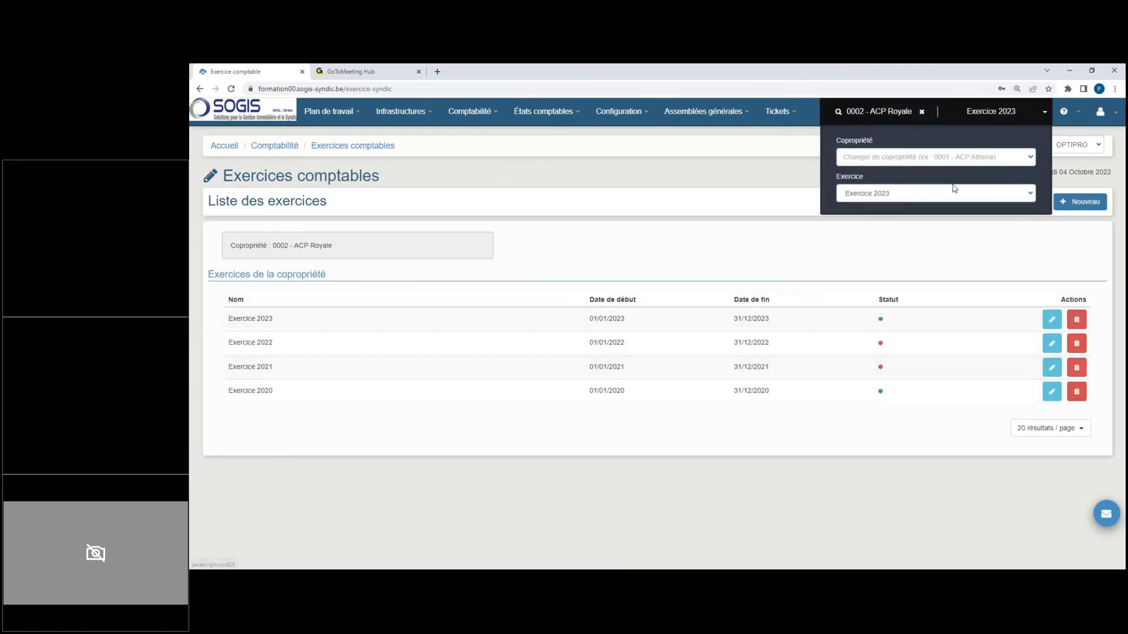
pyautogui.click(954, 194)
pyautogui.click(902, 230)
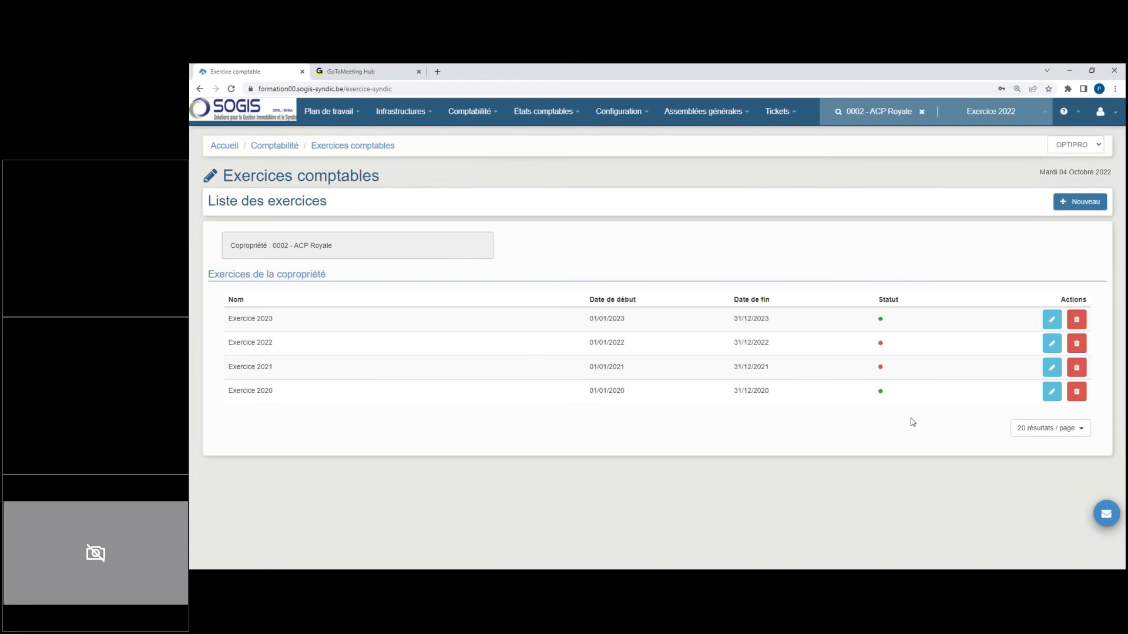
pyautogui.click(1047, 349)
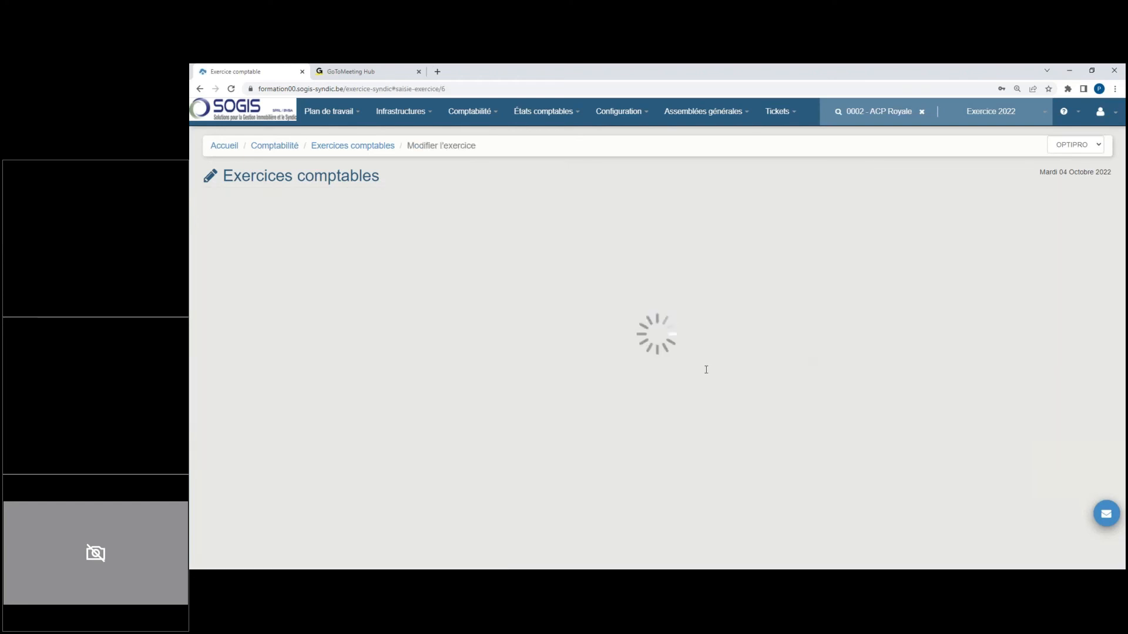
pyautogui.click(292, 253)
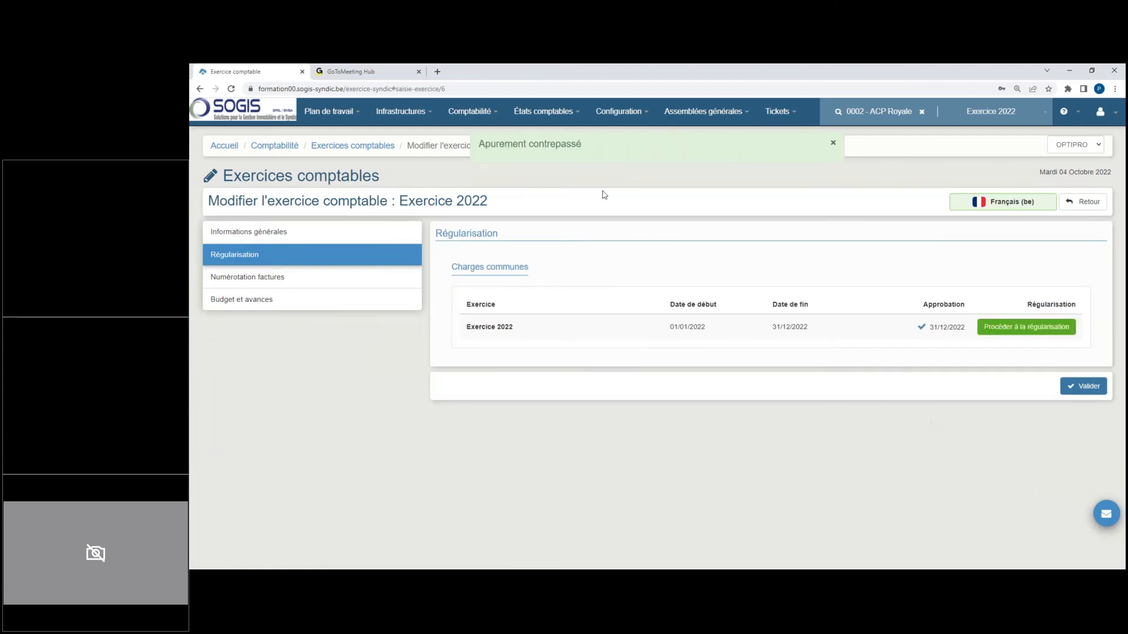
# Step: Open the list of posted calls for Exercice 2022 and examine the works provision calls for Installation Chaudière
pyautogui.click(485, 117)
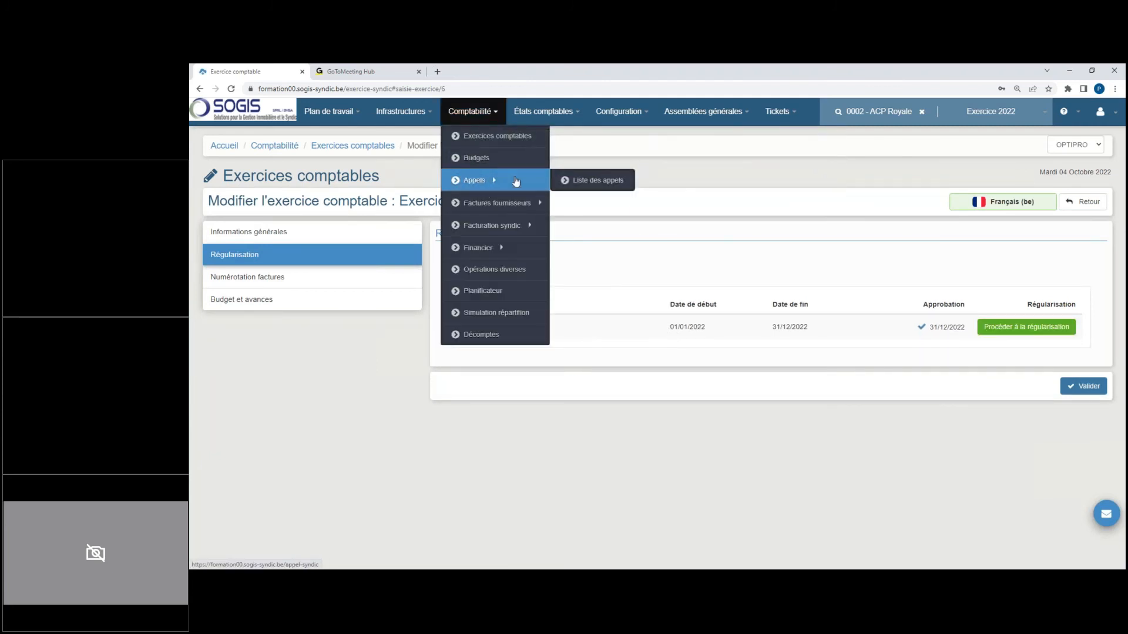
pyautogui.click(593, 181)
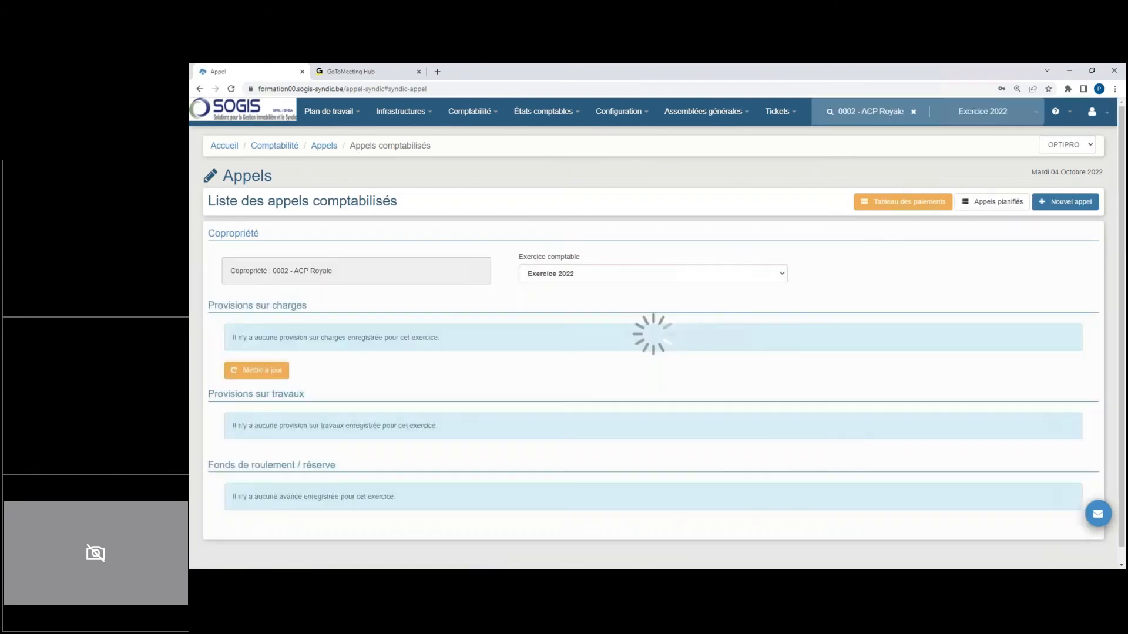
pyautogui.scroll(-5, 489, 310)
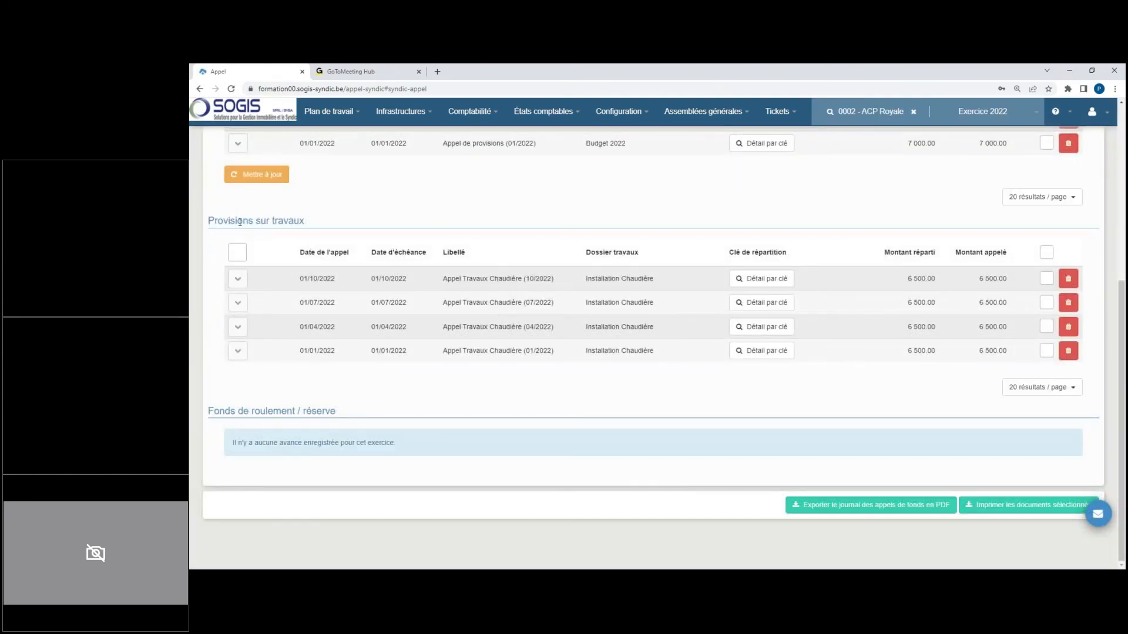
pyautogui.moveTo(237, 224); pyautogui.dragTo(289, 226)
pyautogui.moveTo(444, 279); pyautogui.dragTo(559, 289)
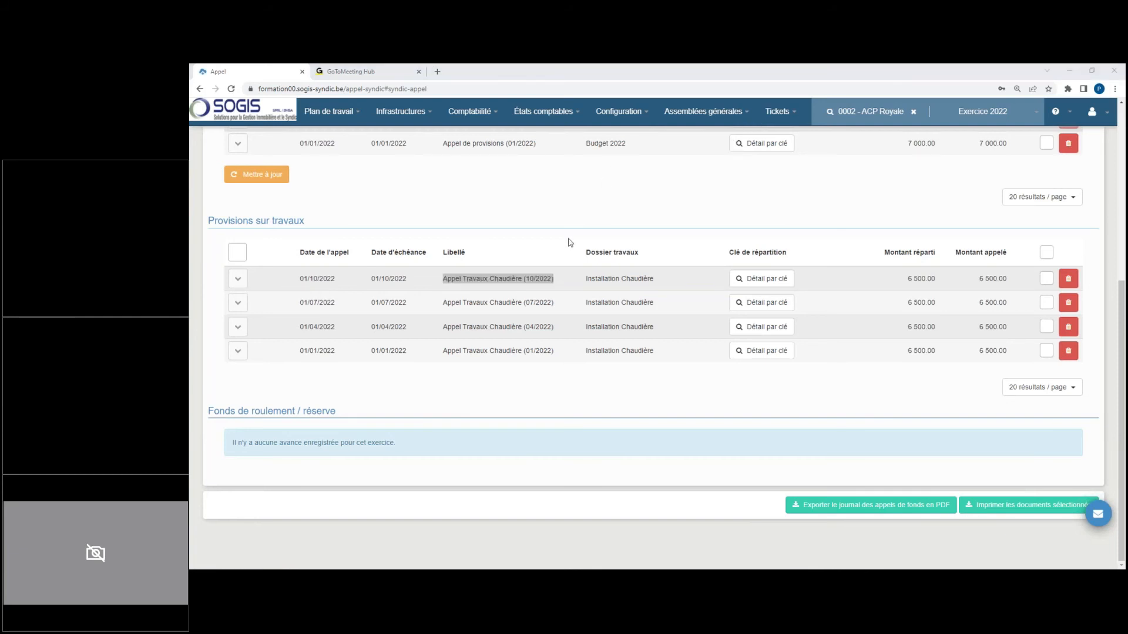
pyautogui.scroll(5, 569, 242)
# Step: Open the general balance of Exercice 2022 and examine the Installation Chaudière reserve fund and the charge accounts
pyautogui.click(547, 111)
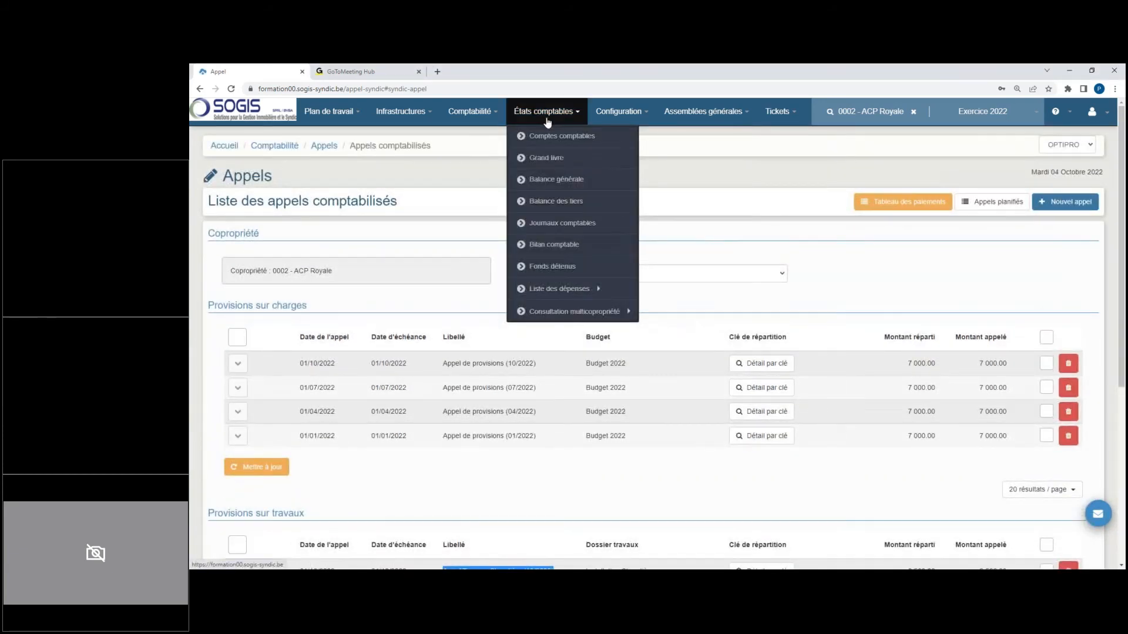
pyautogui.click(558, 178)
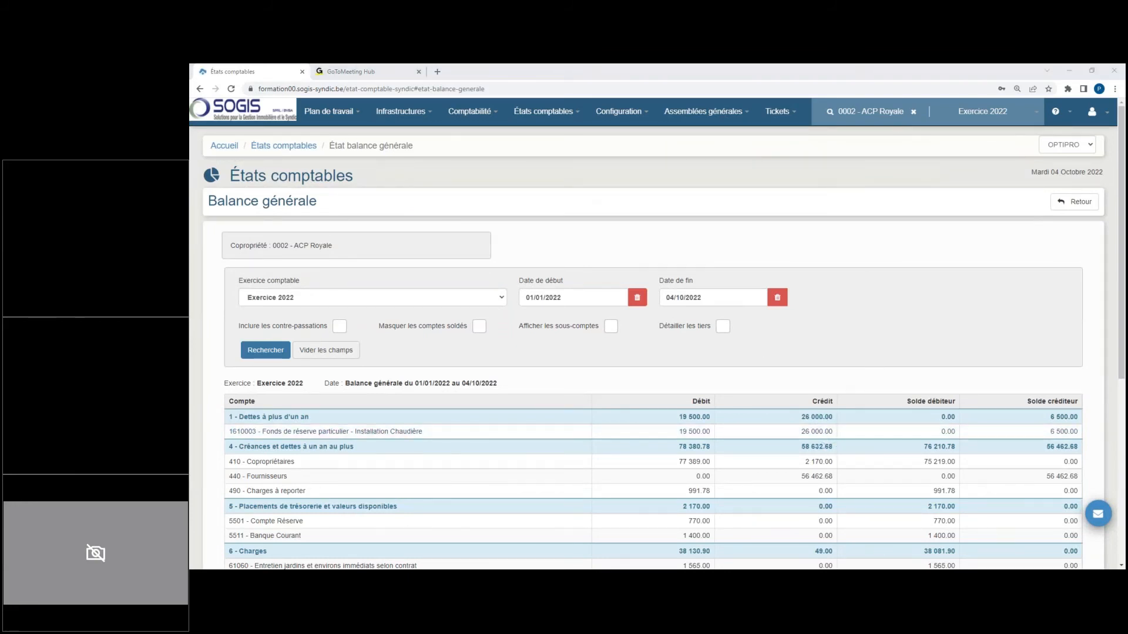
pyautogui.scroll(-3, 780, 402)
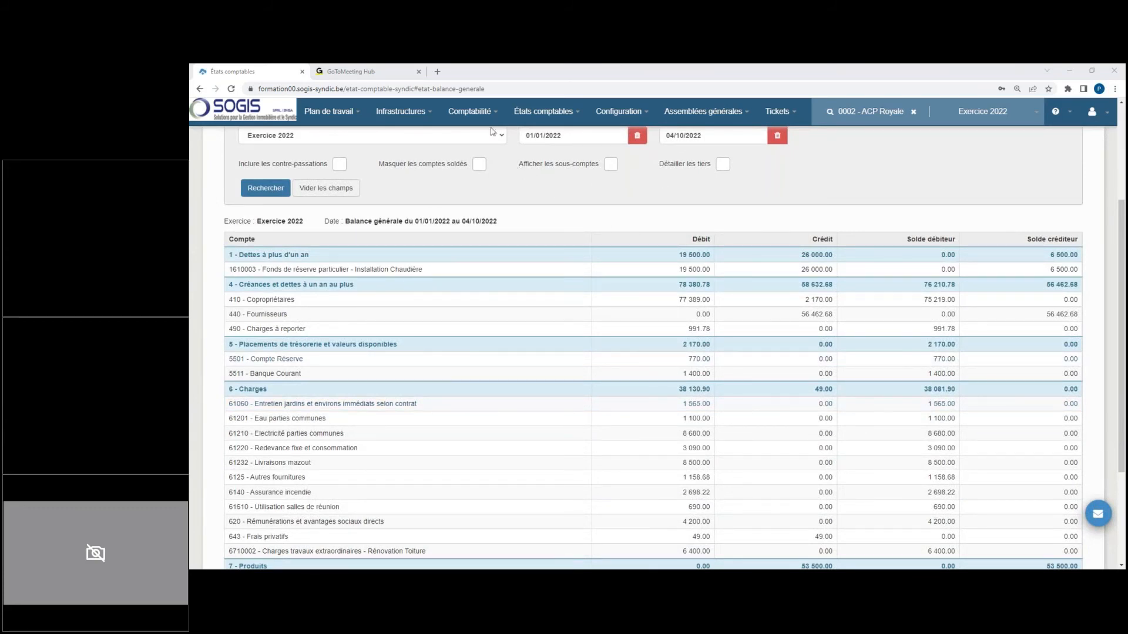
# Step: Delete miscellaneous operation 000202 - Travaux (Imputation provisions travaux) dated 04/10/2022
pyautogui.click(482, 112)
pyautogui.click(511, 267)
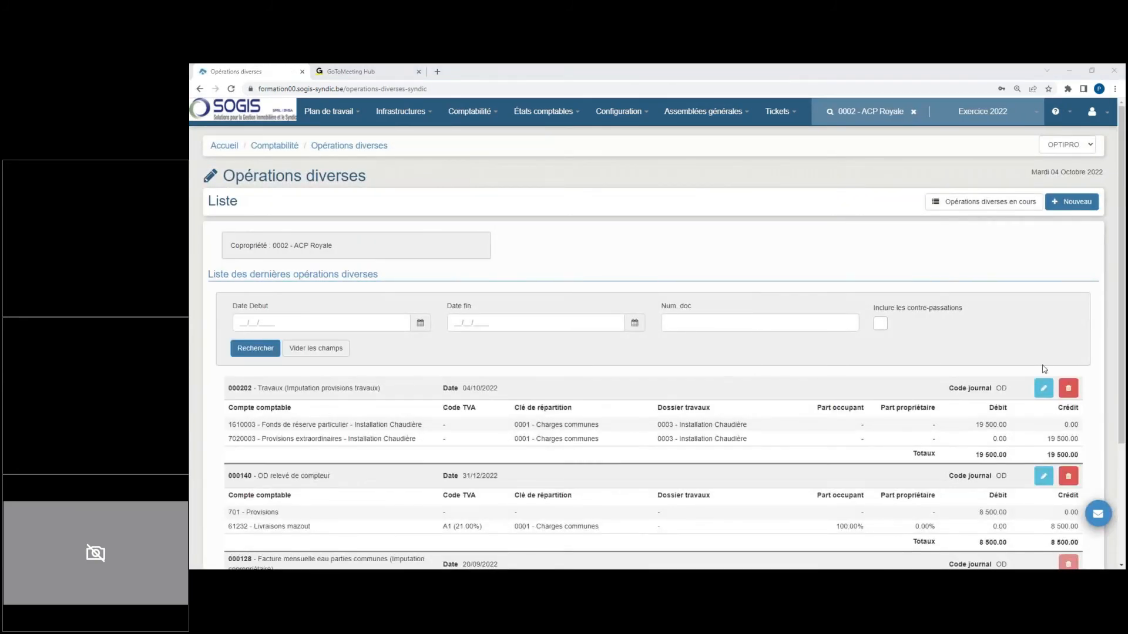
pyautogui.click(1061, 388)
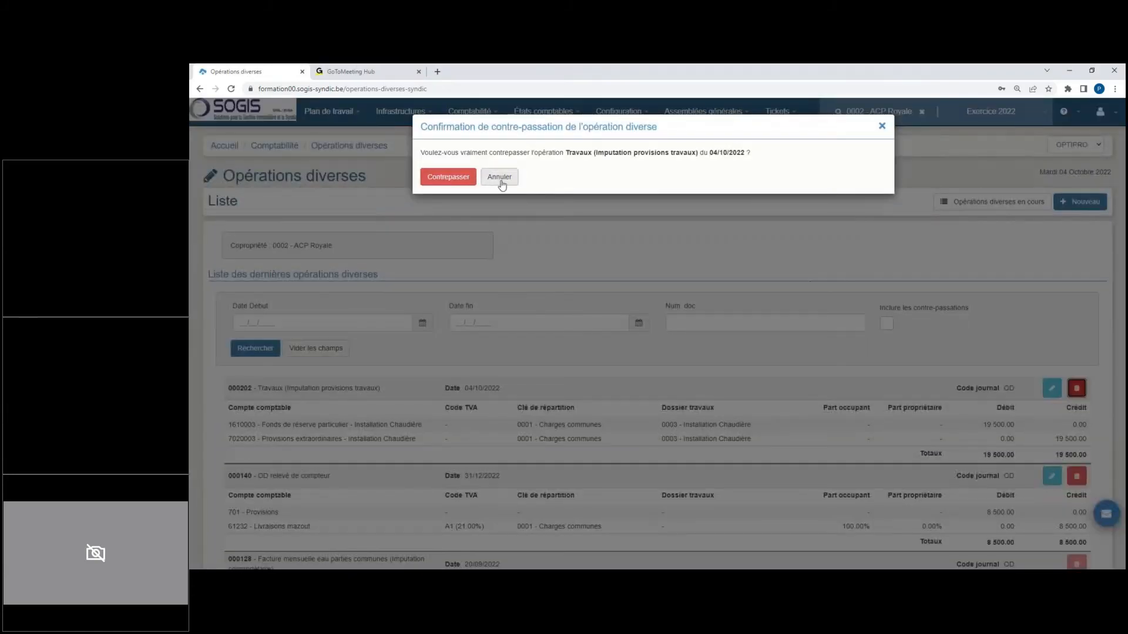
pyautogui.click(448, 177)
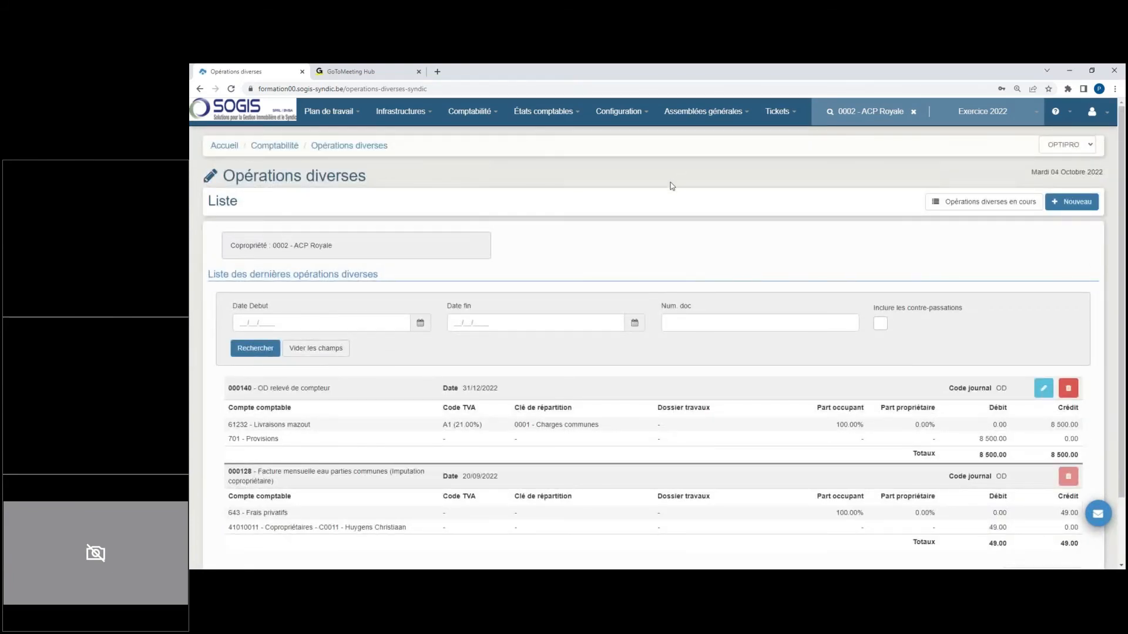
# Step: Create a new supplier invoice with the accounting date 01/11/2022 and clear its document date
pyautogui.click(549, 112)
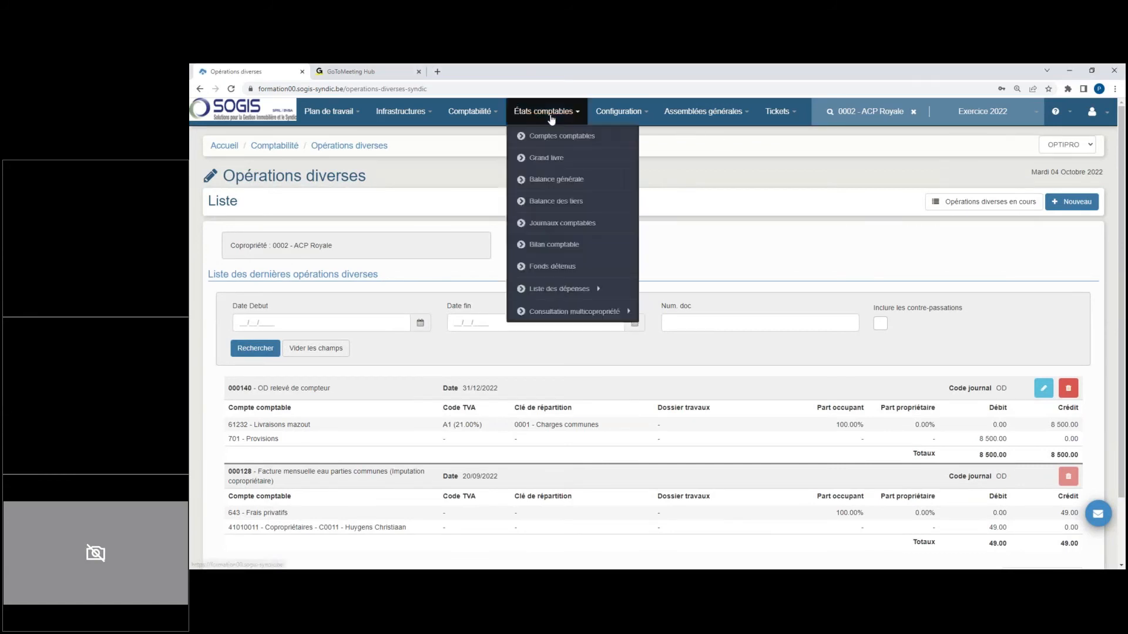
pyautogui.click(480, 115)
pyautogui.moveTo(499, 202)
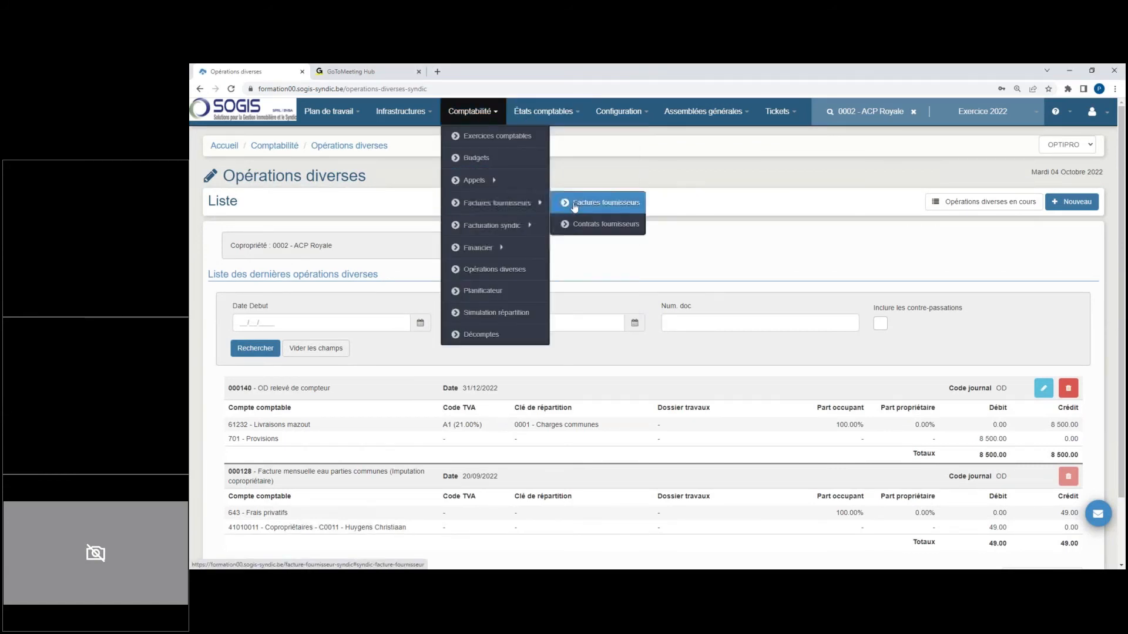
pyautogui.click(599, 202)
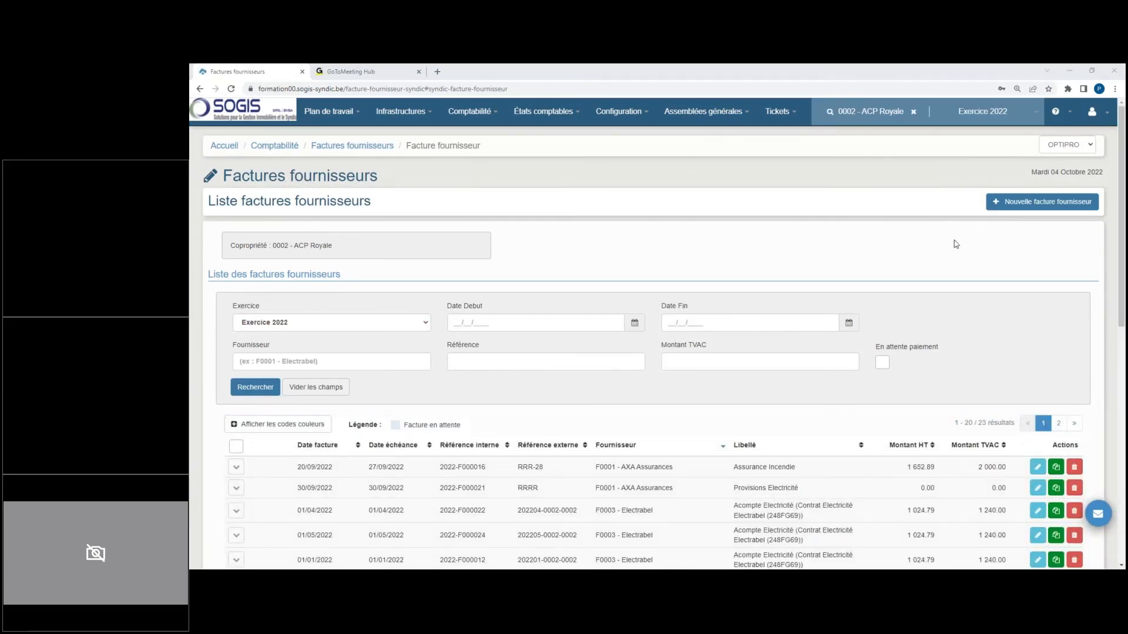
pyautogui.click(1029, 208)
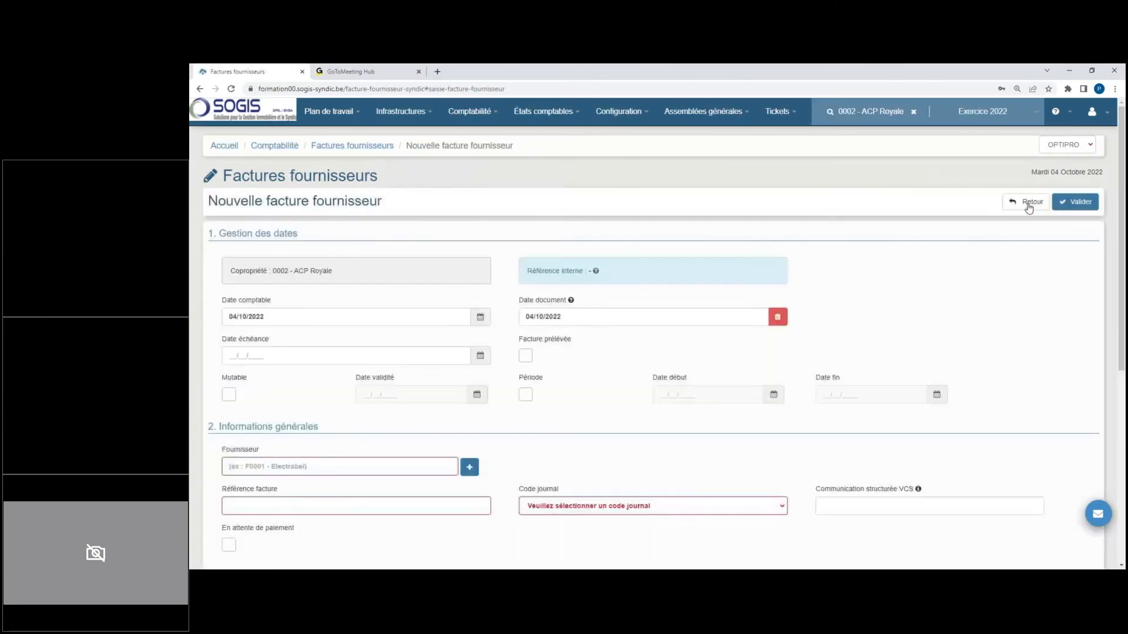
pyautogui.click(295, 318)
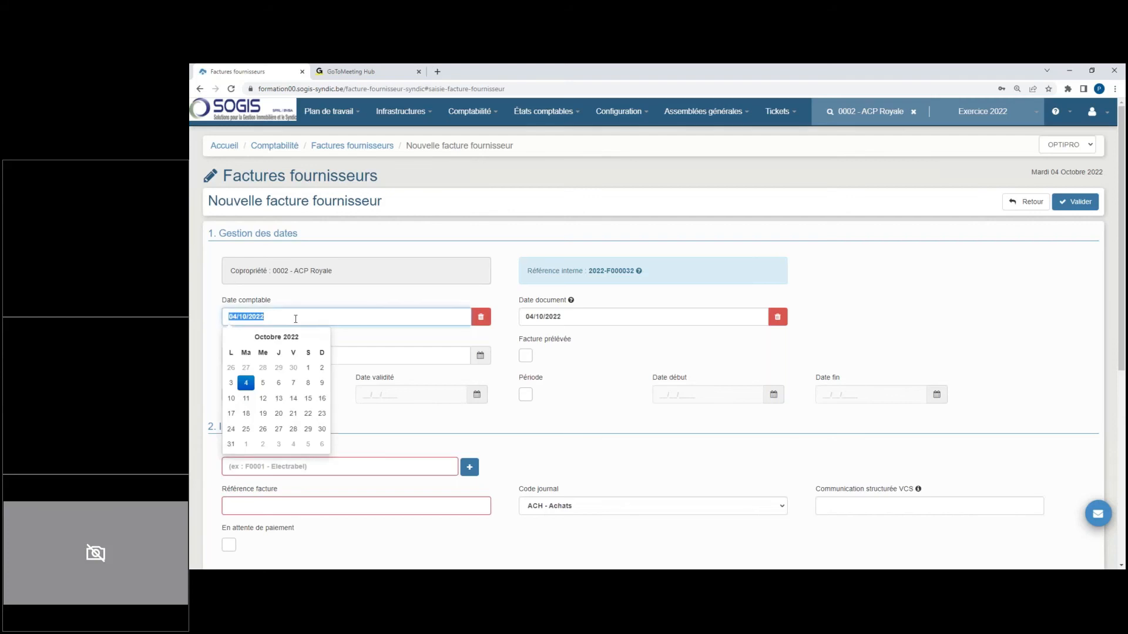
pyautogui.write('01/11/2022')
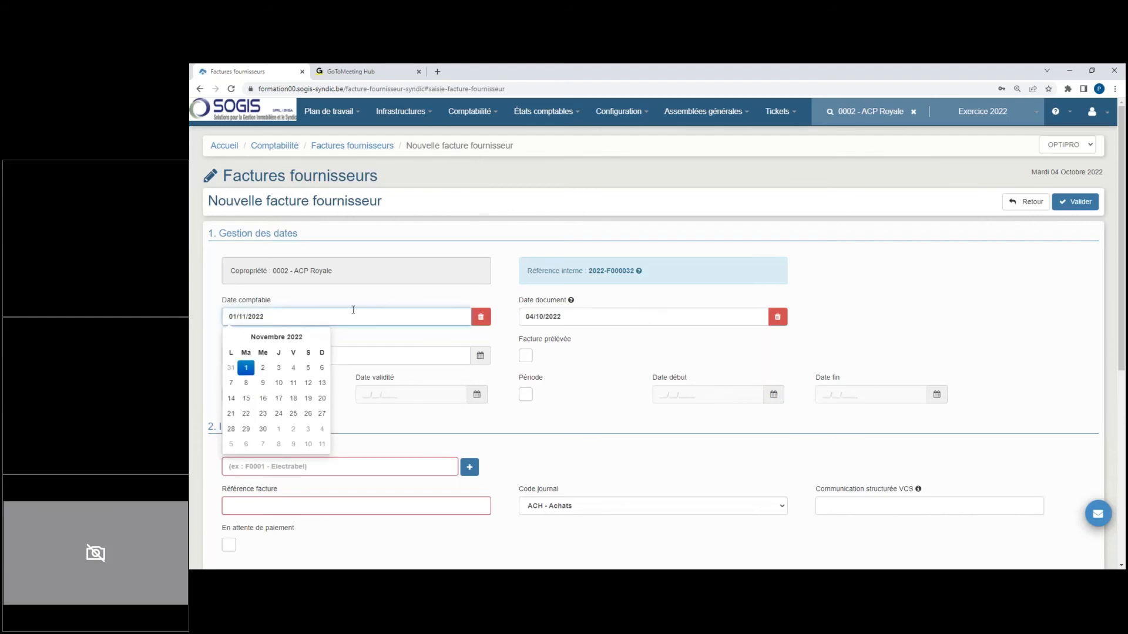
pyautogui.click(573, 317)
pyautogui.click(816, 140)
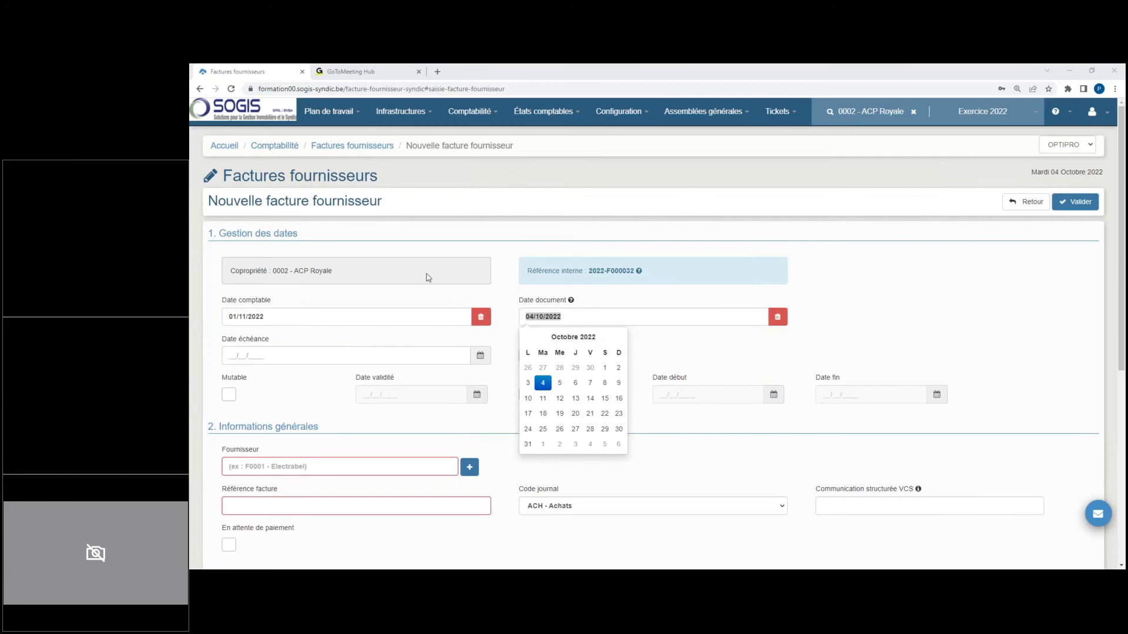
pyautogui.click(777, 316)
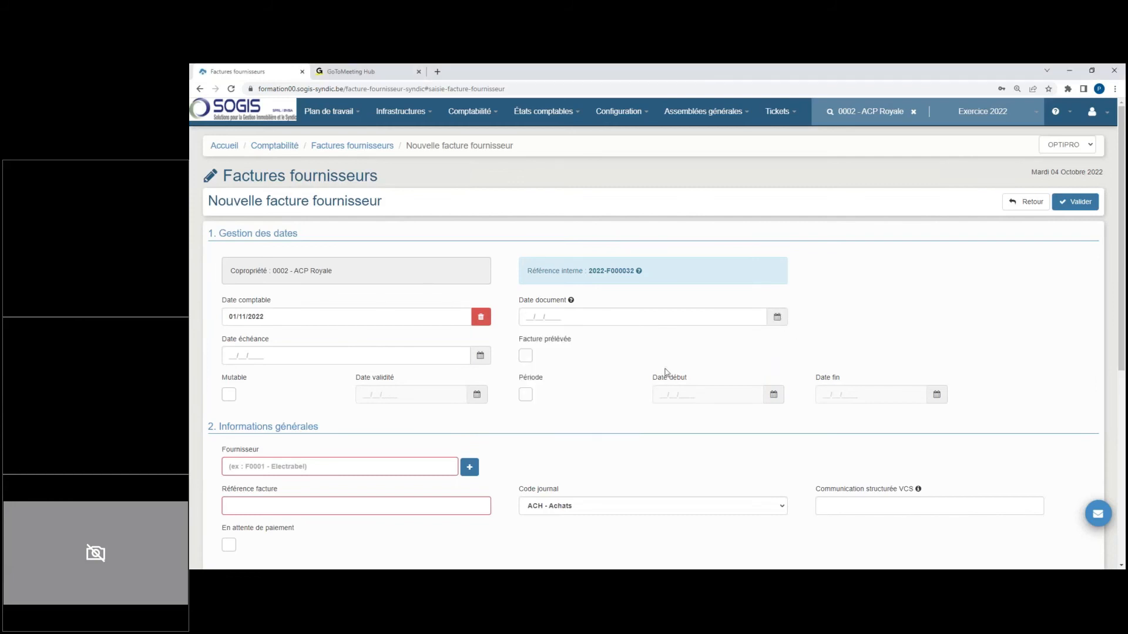
# Step: Set the invoice's supplier to F0005 - Proximus, its reference to TRA and its French label to Accomptes Travaux
pyautogui.scroll(-1, 610, 324)
pyautogui.scroll(-2, 610, 325)
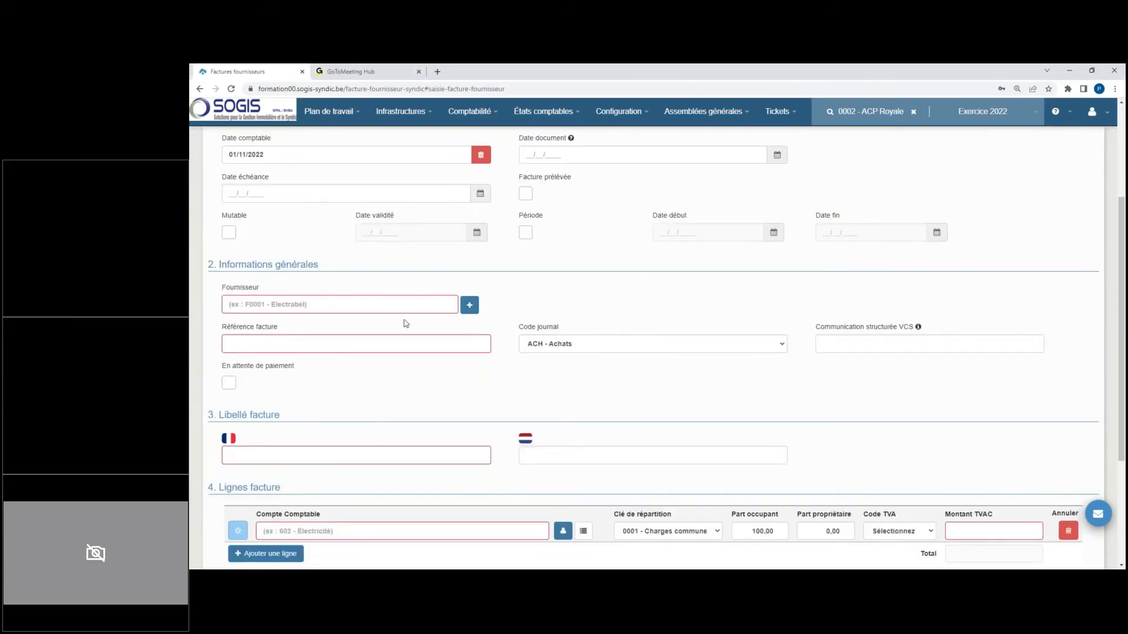
pyautogui.click(373, 303)
pyautogui.write('rd')
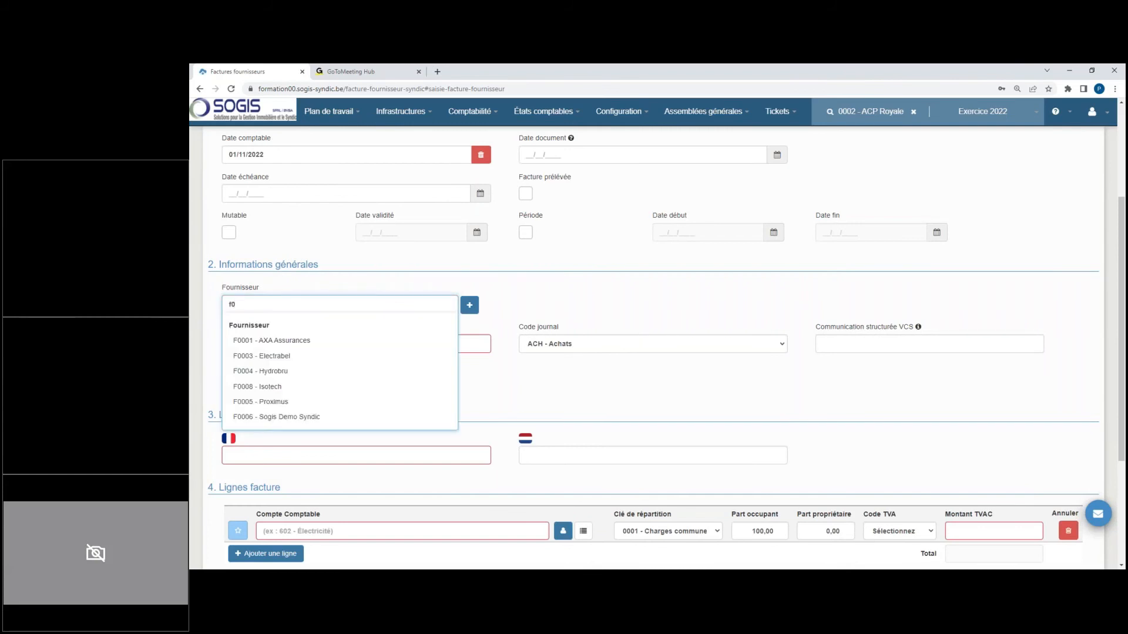
pyautogui.click(351, 403)
pyautogui.click(281, 344)
pyautogui.write('TRA')
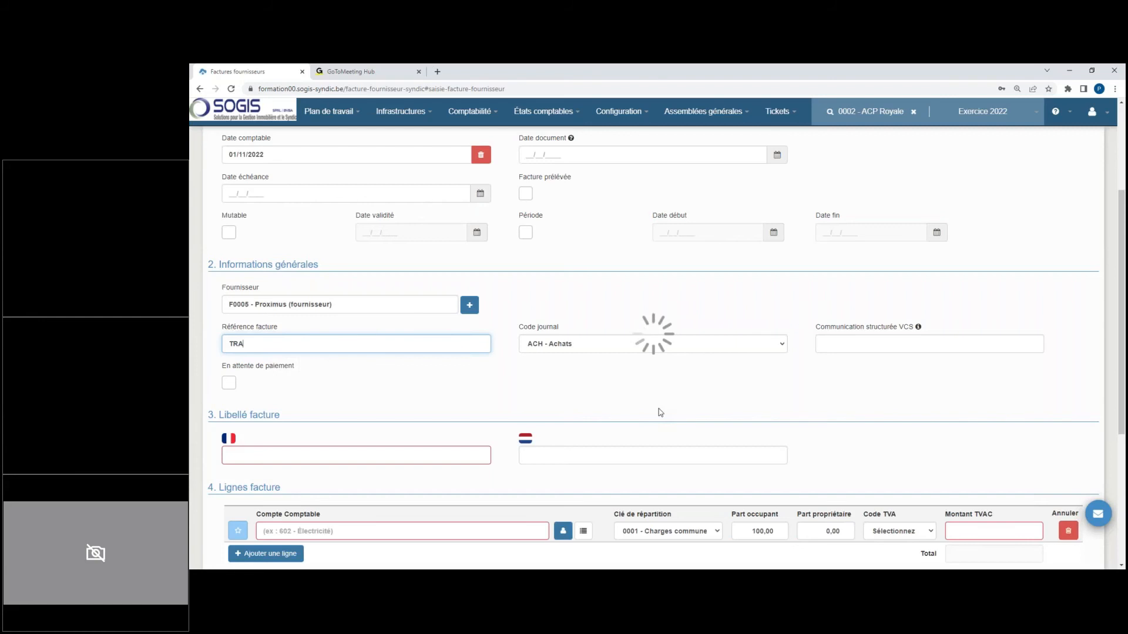
pyautogui.click(640, 405)
pyautogui.scroll(-3, 640, 406)
pyautogui.click(415, 292)
pyautogui.write('Accomptes Travaux')
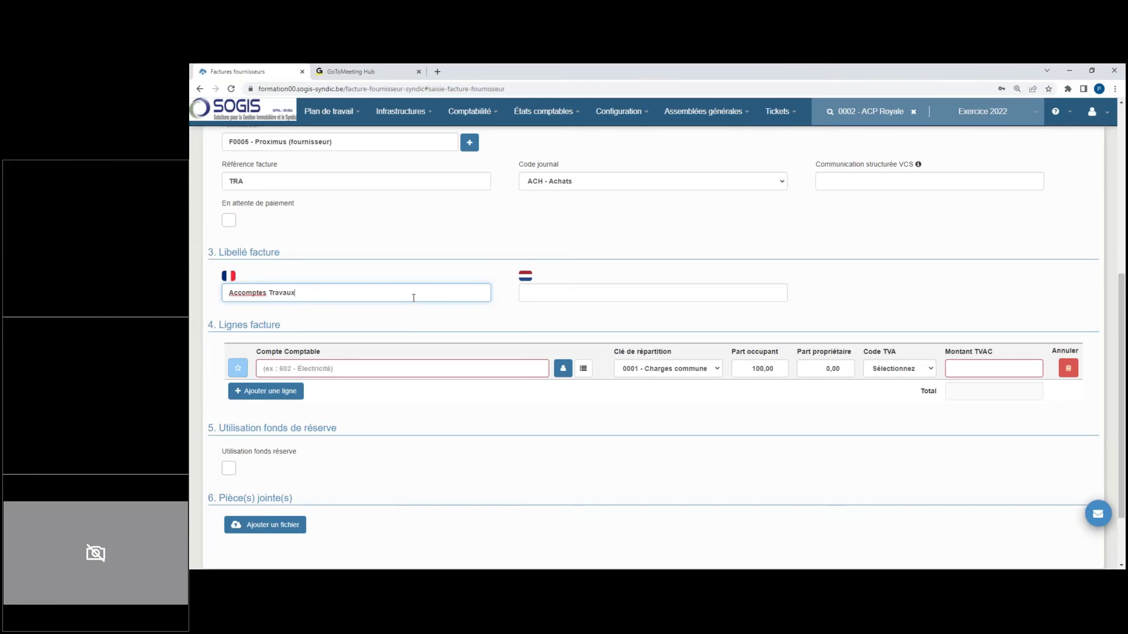
# Step: Assign the invoice line to account 6710003 - Charges travaux extraordinaires - Installation Chaudière, keeping works file 0003 - Installation Chaudière
pyautogui.click(414, 363)
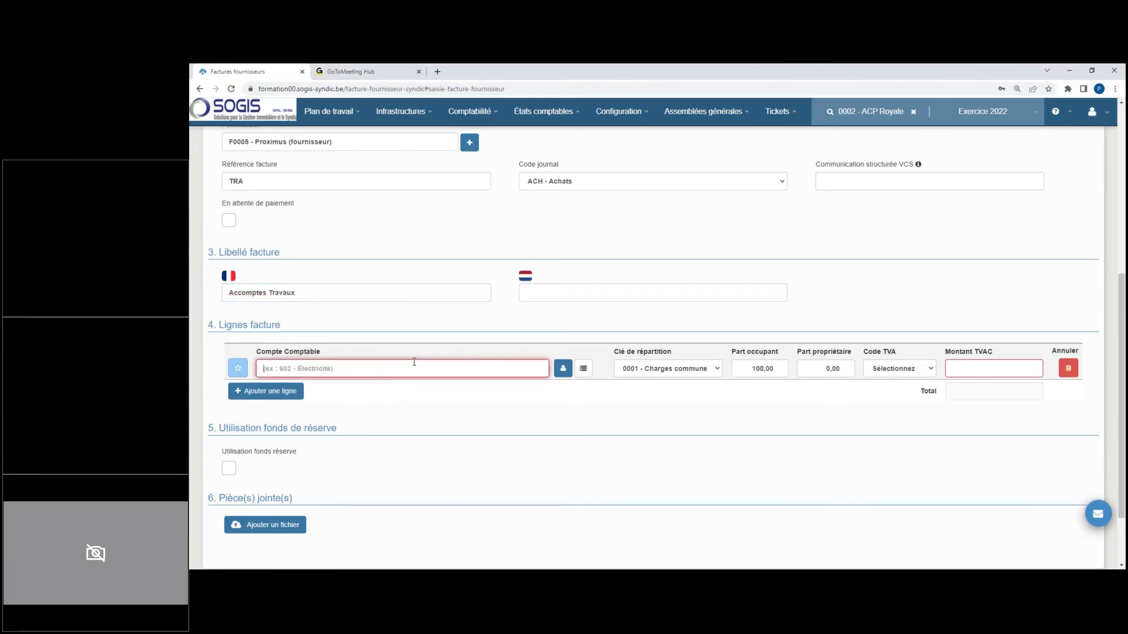
pyautogui.write('671')
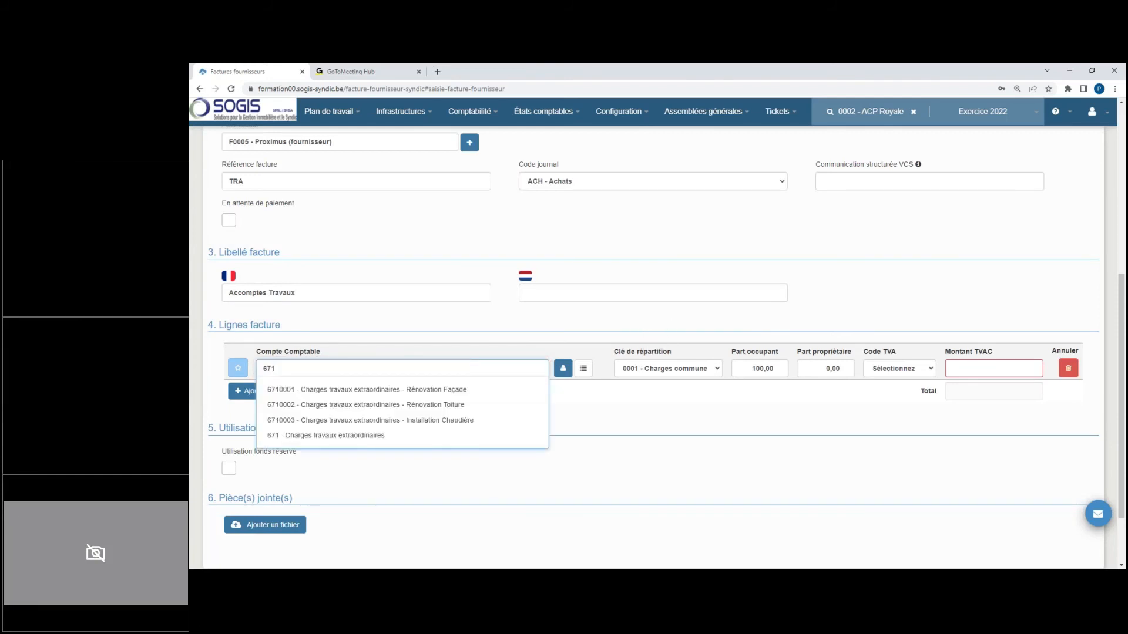
pyautogui.press('Down')
pyautogui.press('Down')
pyautogui.press('Down')
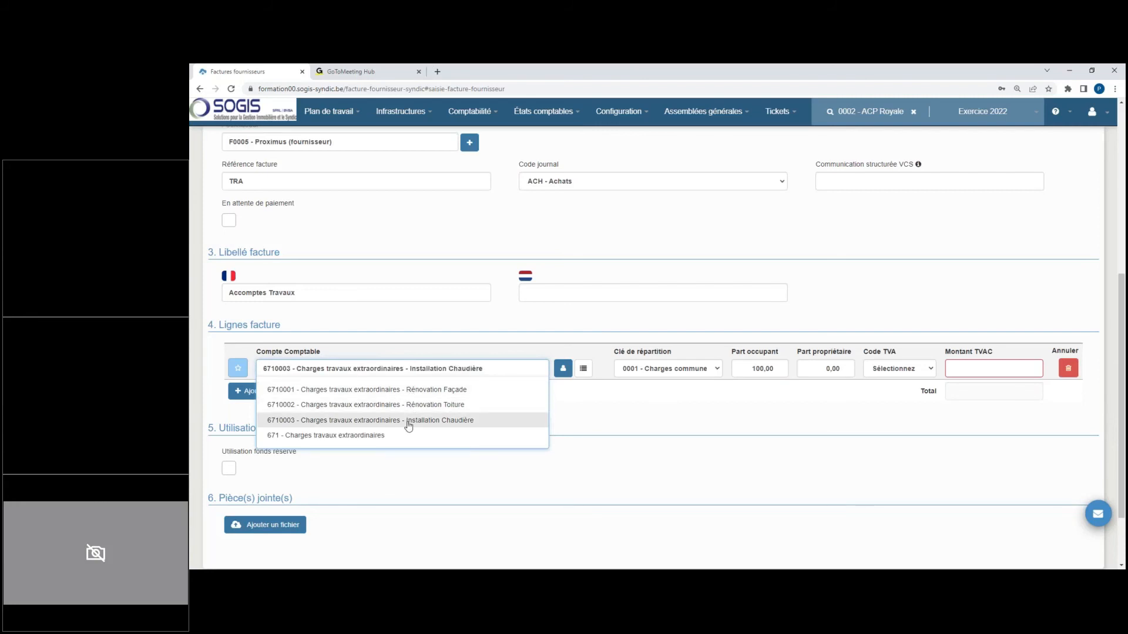
pyautogui.click(408, 426)
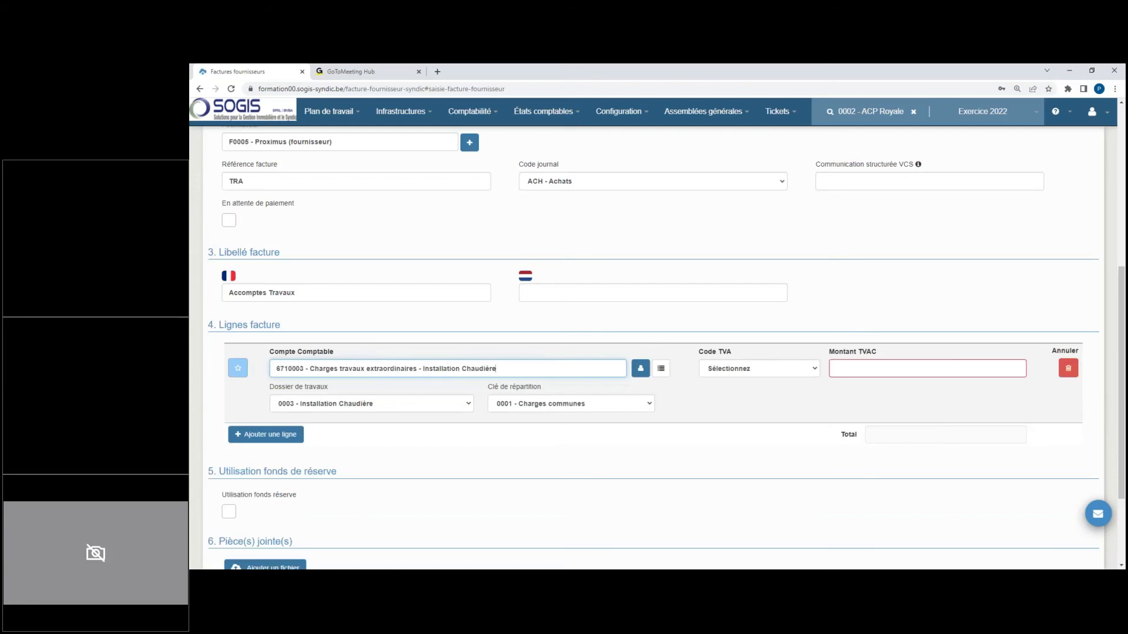
pyautogui.click(409, 405)
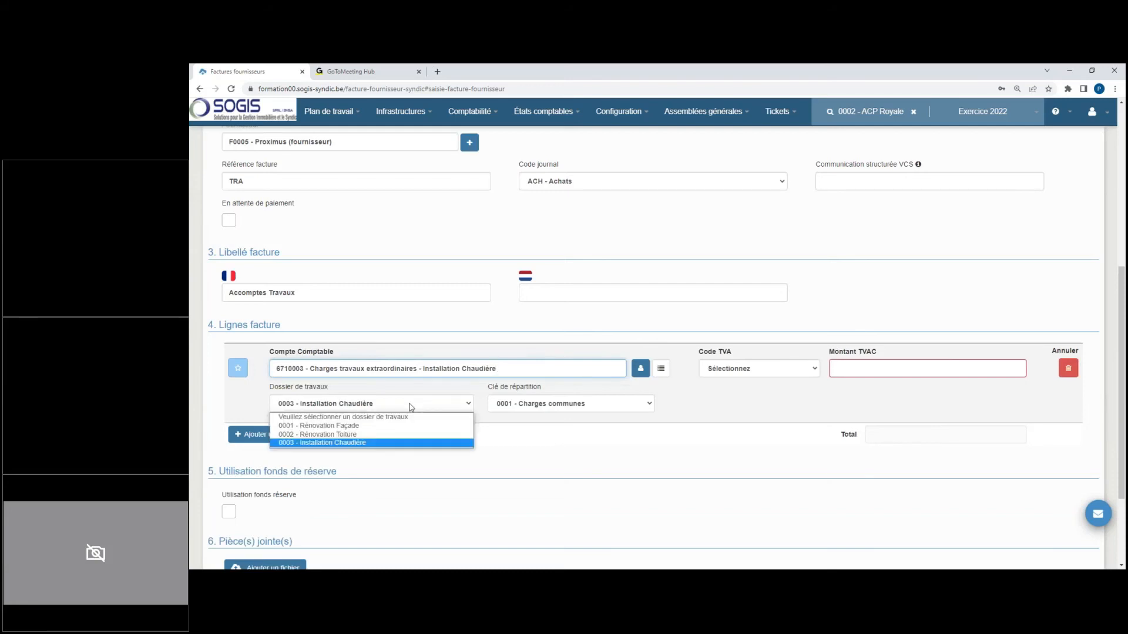
pyautogui.click(546, 435)
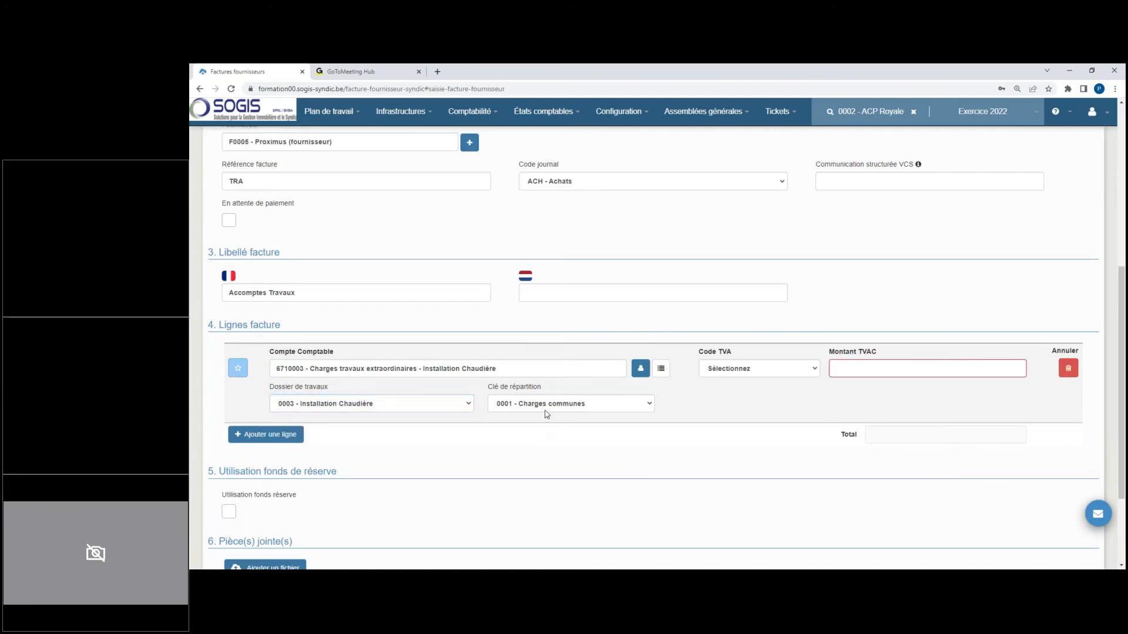
# Step: Give the invoice line VAT code A1 (21.00%) and an amount of 19000 including VAT, and validate the invoice
pyautogui.click(720, 375)
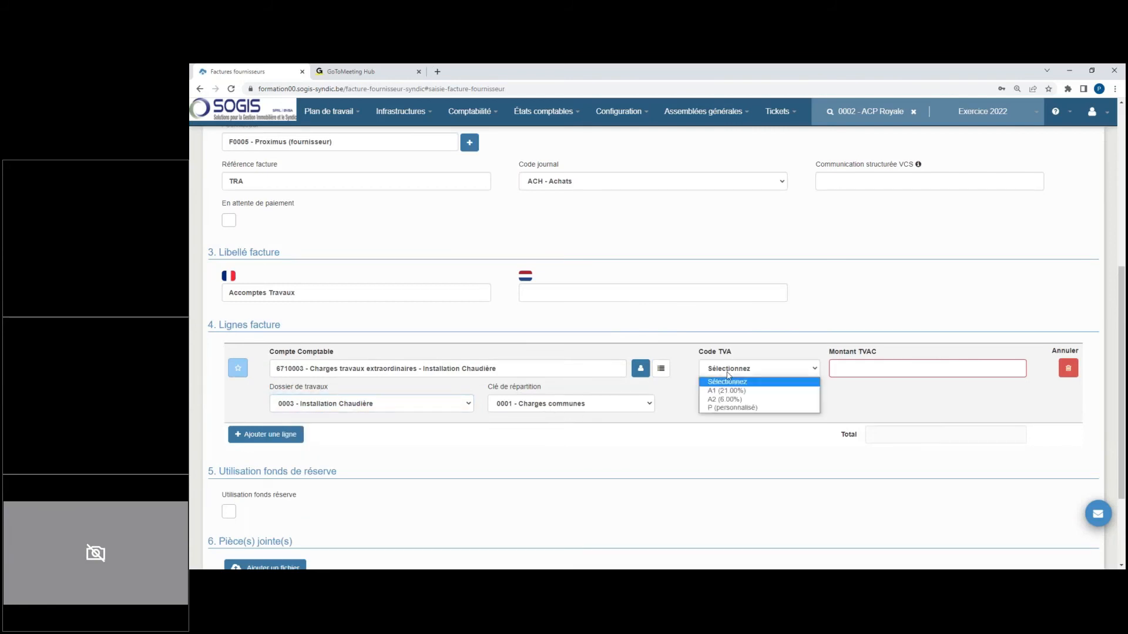
pyautogui.click(745, 395)
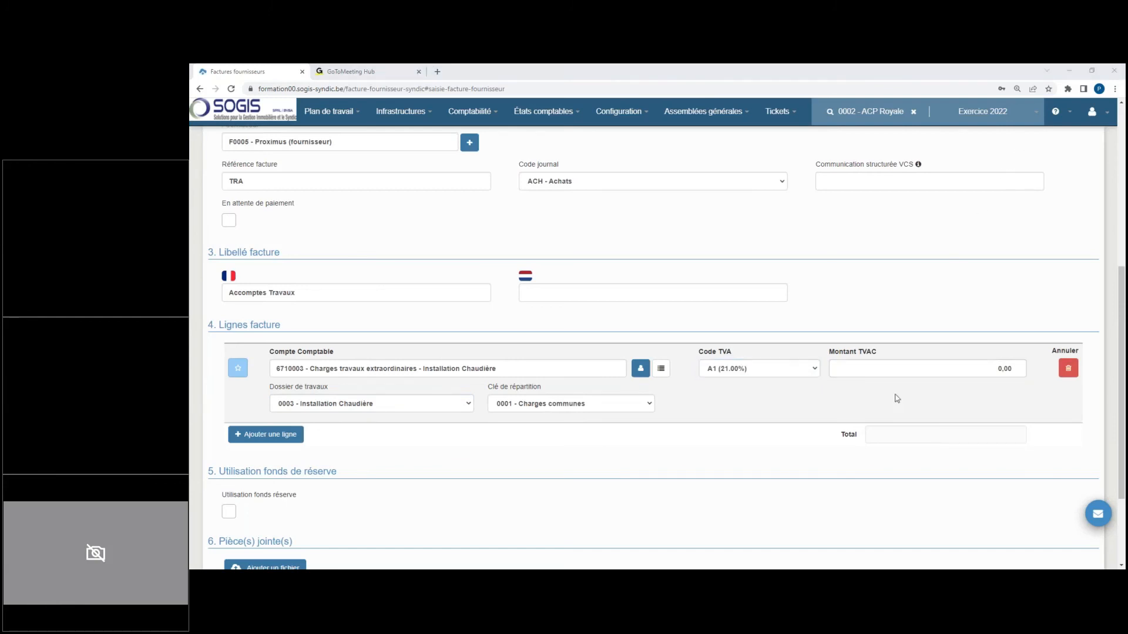
pyautogui.click(1016, 369)
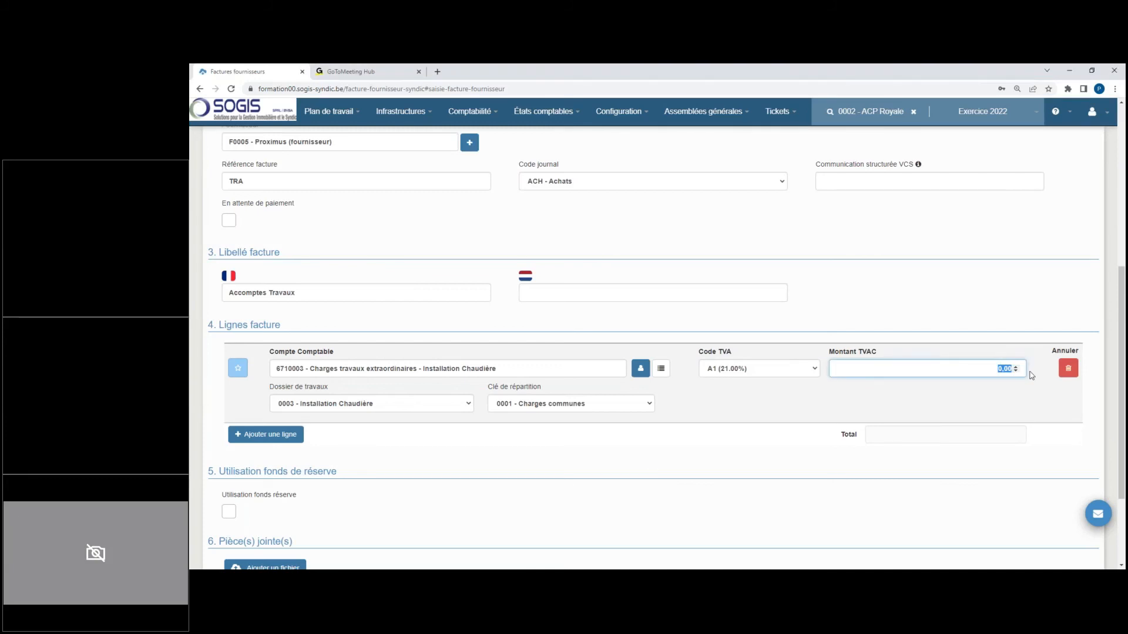
pyautogui.write('19000')
pyautogui.click(940, 288)
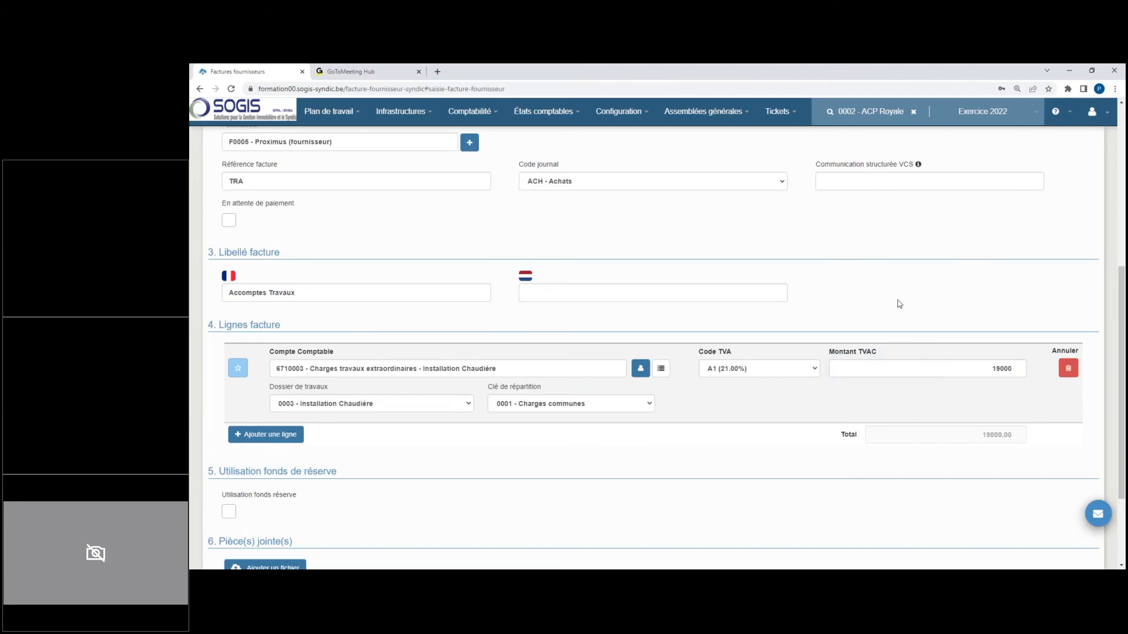
pyautogui.scroll(5, 846, 319)
pyautogui.scroll(-10, 846, 318)
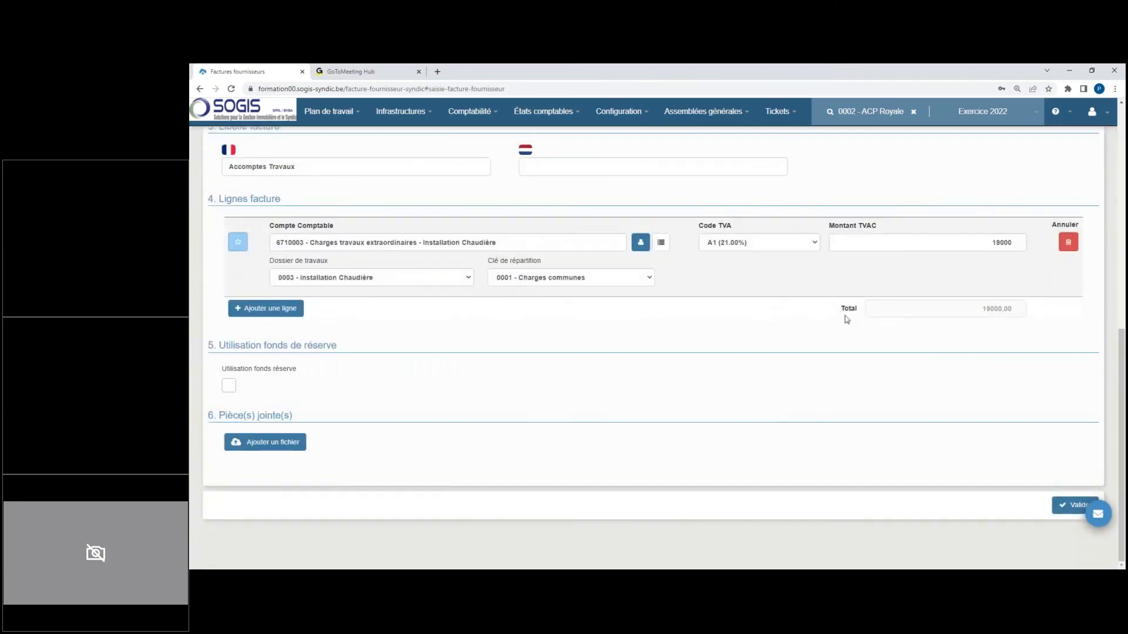
pyautogui.click(1065, 507)
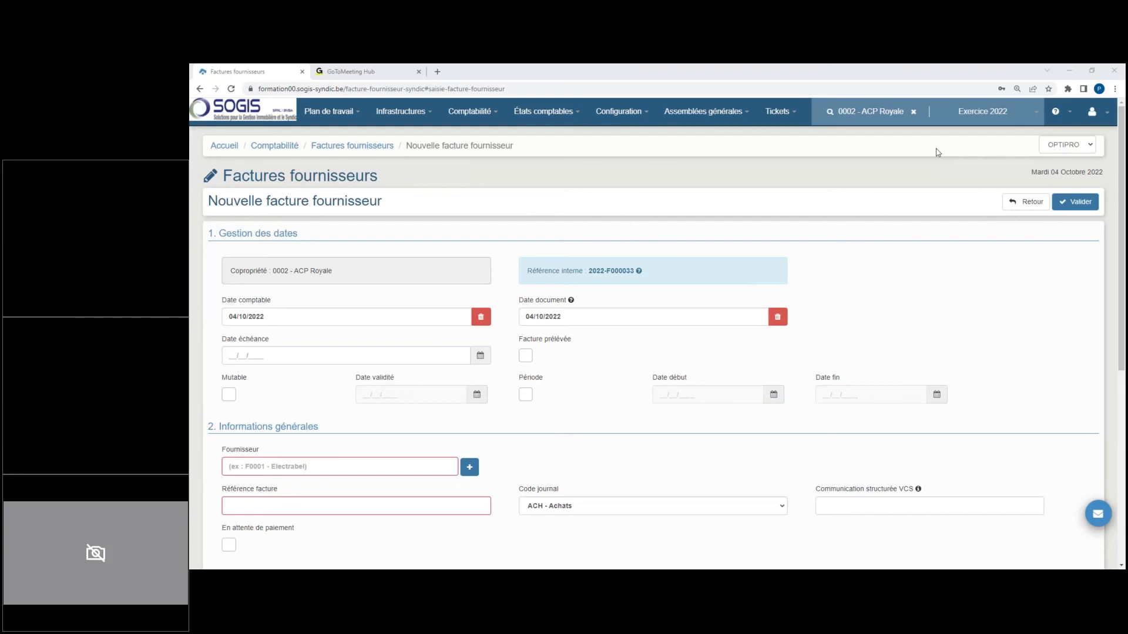
# Step: Display the general balance of Exercice 2022 with the end date 31/12/2022
pyautogui.click(535, 114)
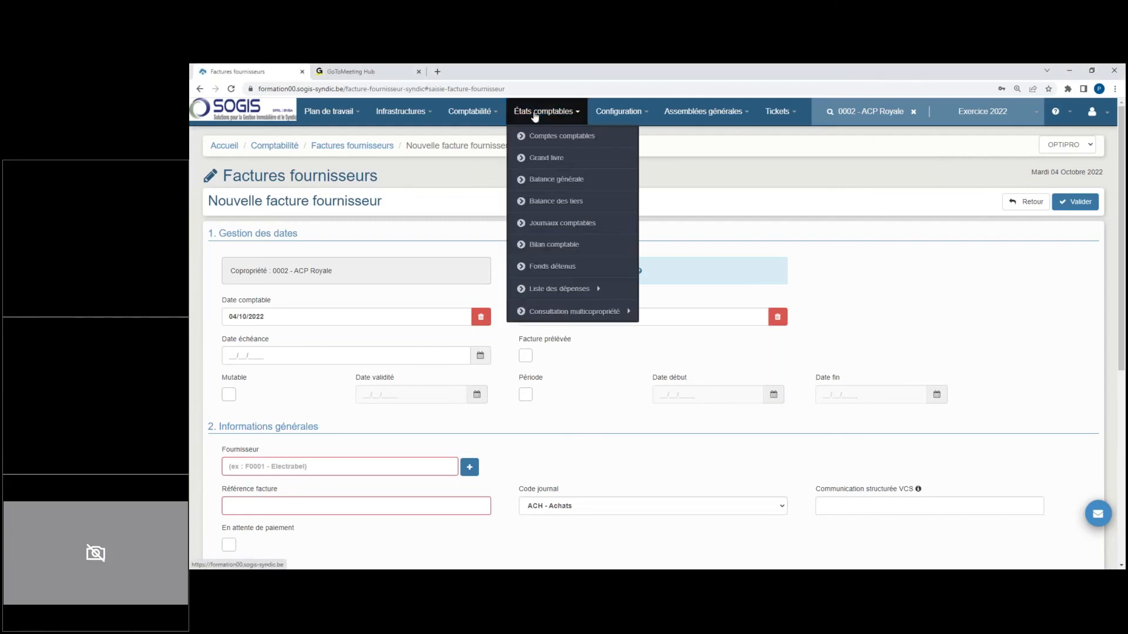
pyautogui.click(549, 179)
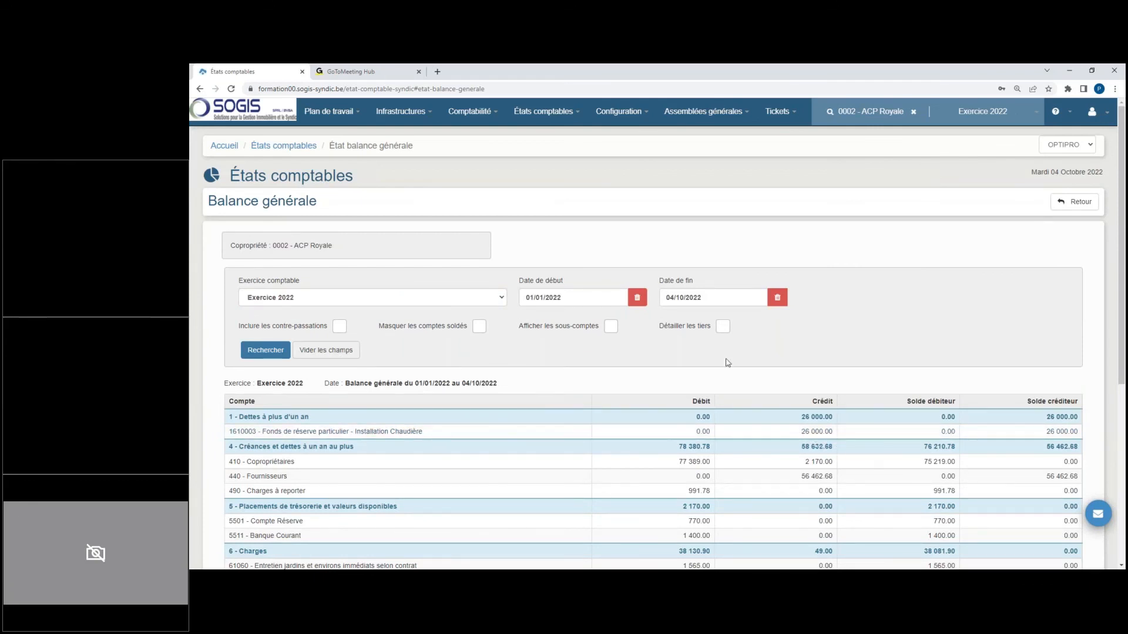
pyautogui.click(713, 302)
pyautogui.write('31/12/2022')
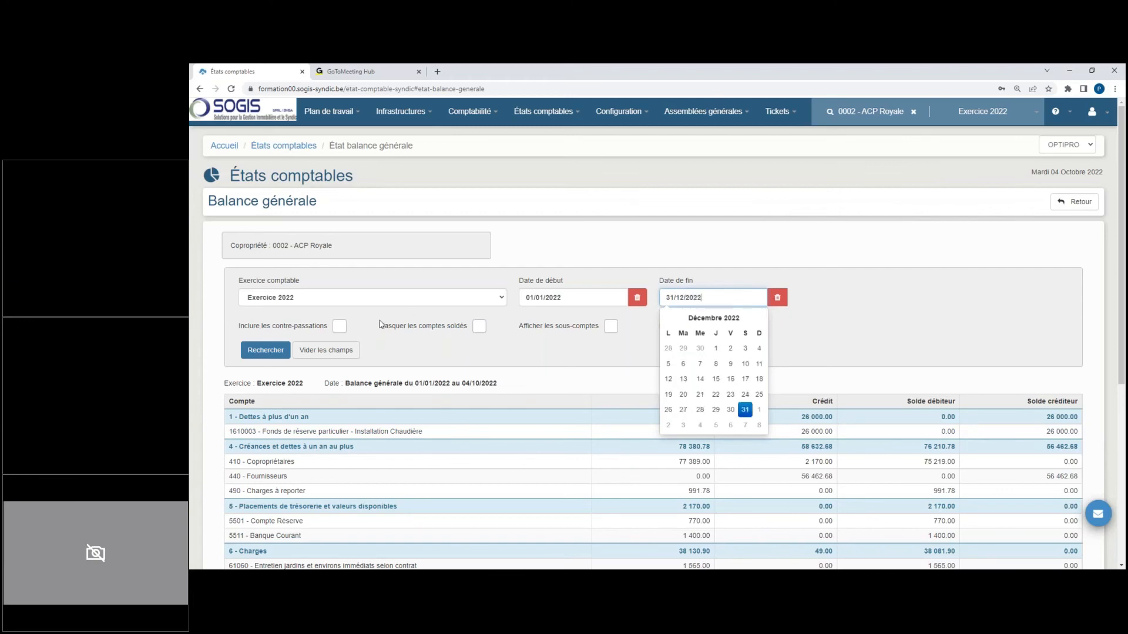
pyautogui.click(285, 353)
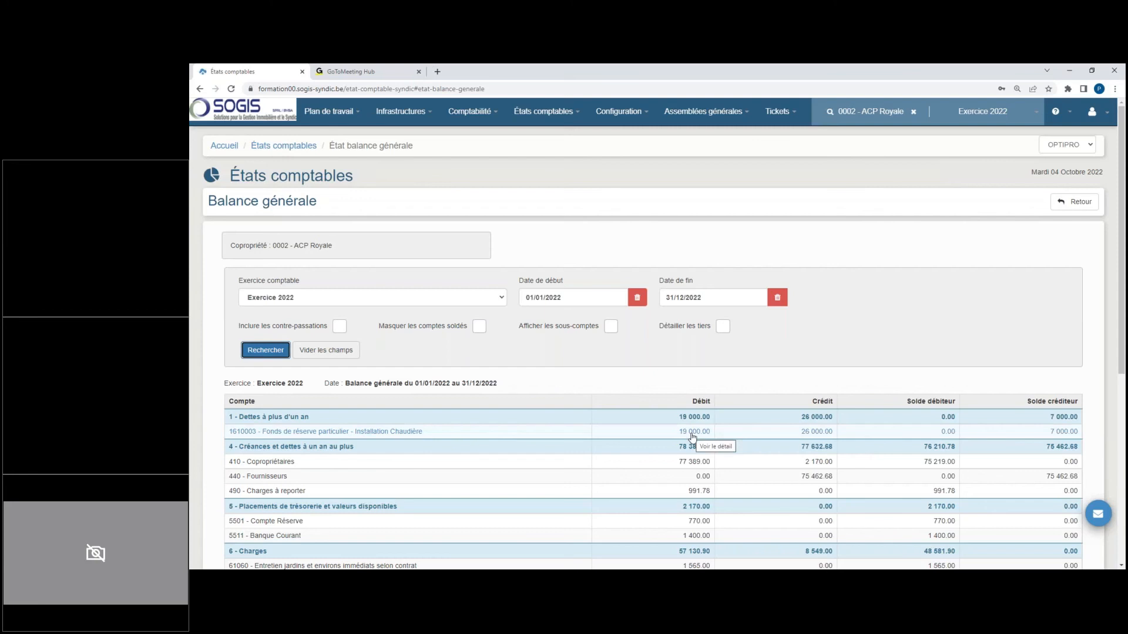
# Step: Examine the entries of reserve fund account 1610003 - Installation Chaudière, and the works charges and provisions in the general balance
pyautogui.click(495, 435)
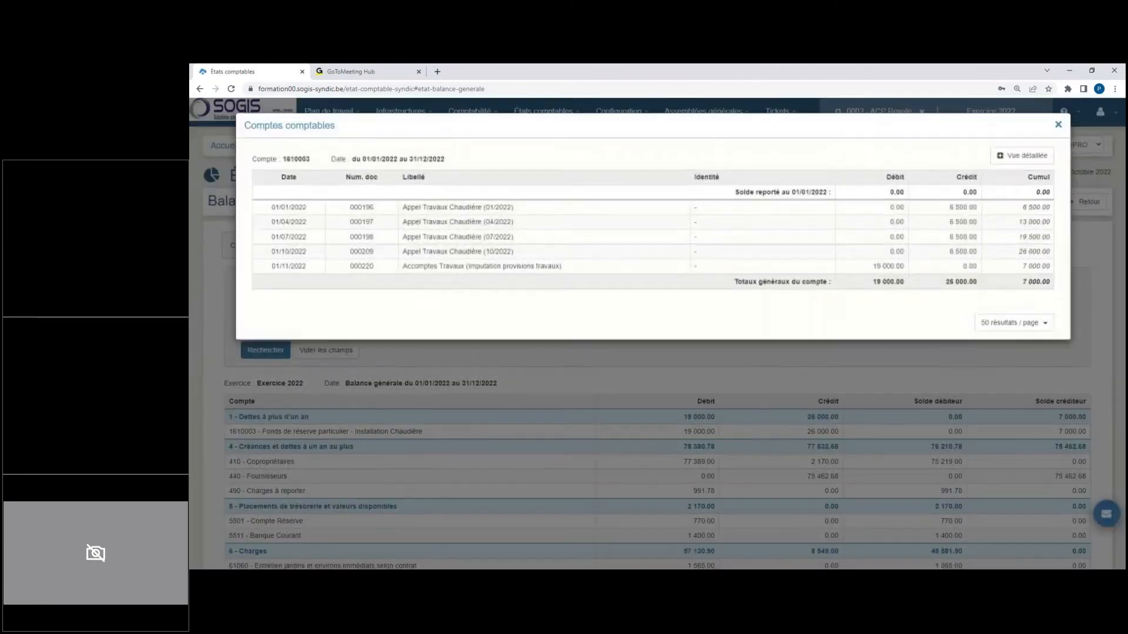
pyautogui.moveTo(411, 268); pyautogui.dragTo(556, 267)
pyautogui.click(954, 151)
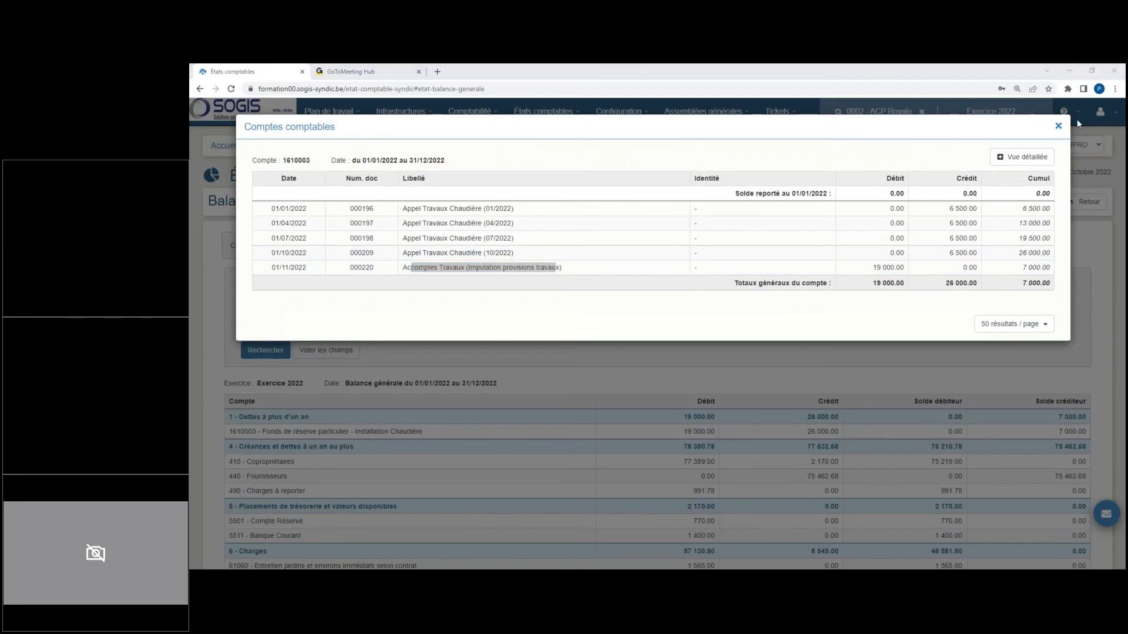
pyautogui.click(1058, 126)
pyautogui.click(916, 163)
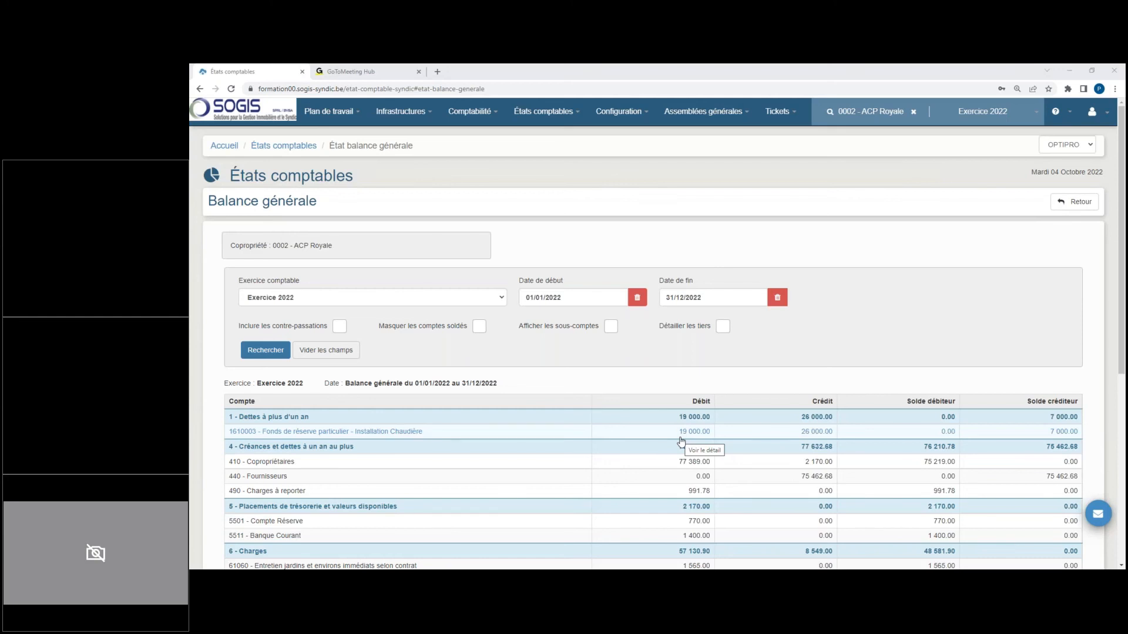
pyautogui.scroll(-5, 682, 442)
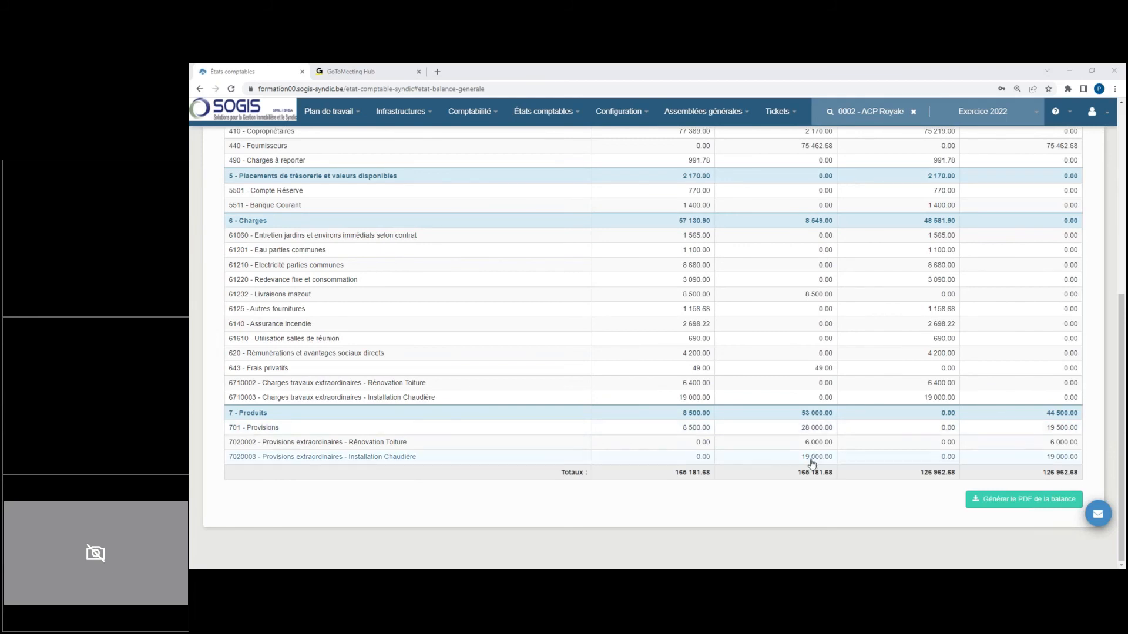
pyautogui.scroll(5, 633, 210)
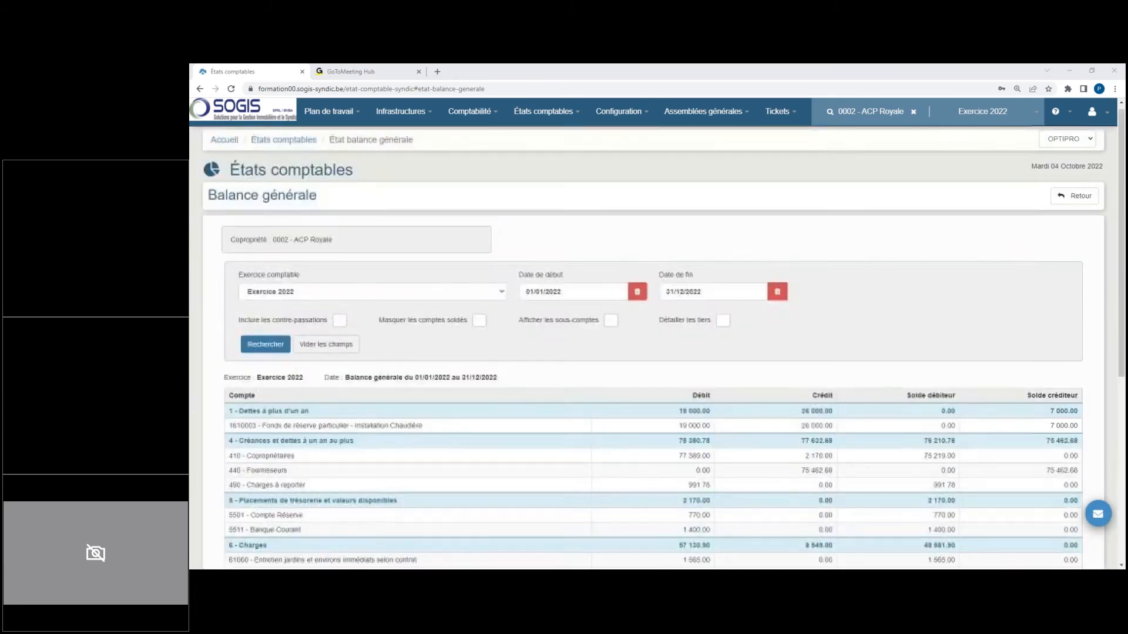
# Step: Start a new supplier invoice for ACP Royale and choose F0003 - Electrabel as the supplier
pyautogui.click(500, 118)
pyautogui.moveTo(489, 207)
pyautogui.click(572, 211)
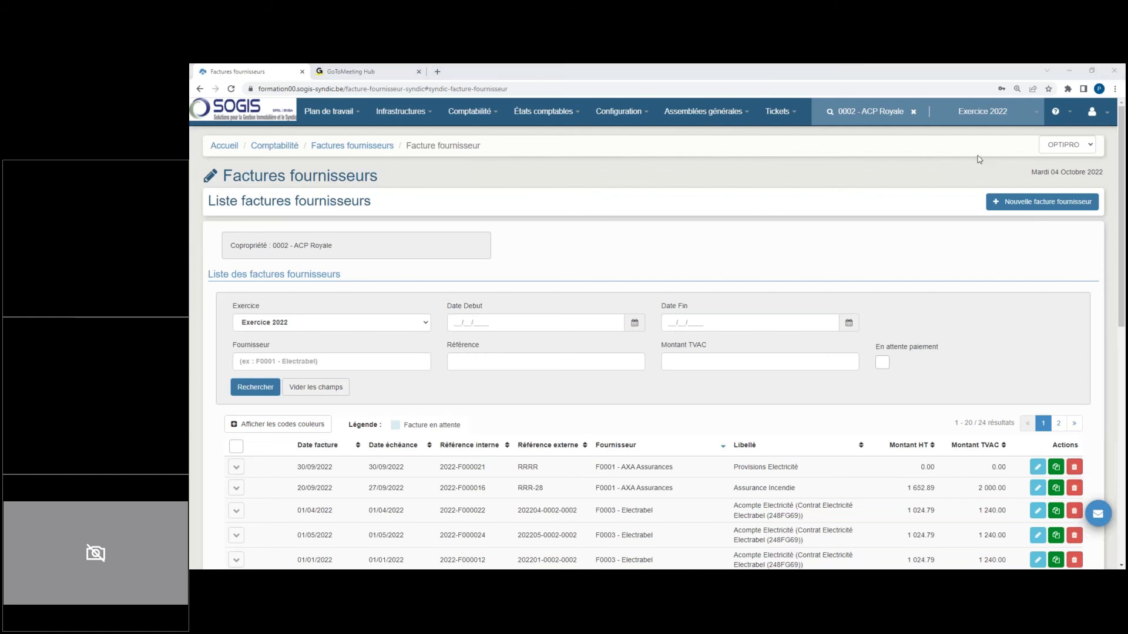
pyautogui.click(1035, 203)
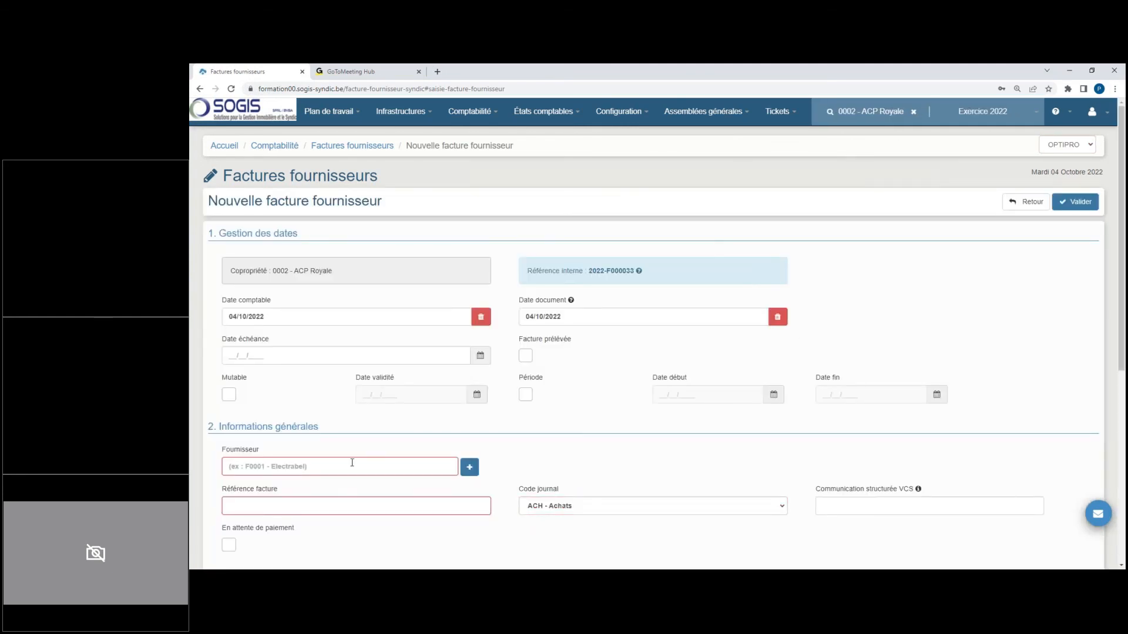
pyautogui.click(288, 464)
pyautogui.write('el')
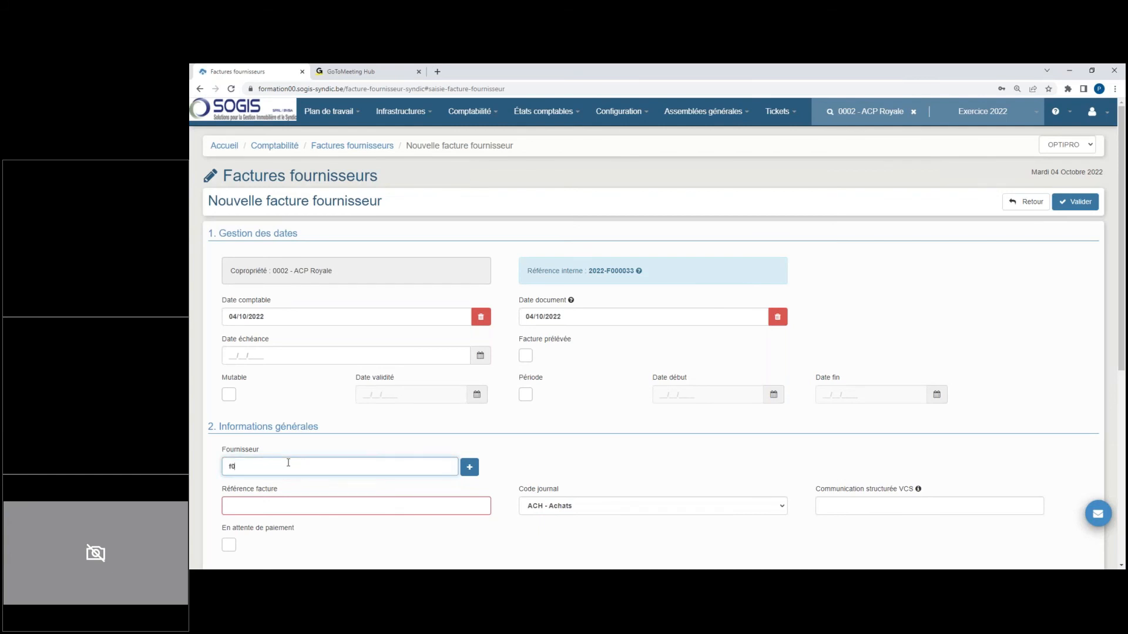
pyautogui.click(295, 521)
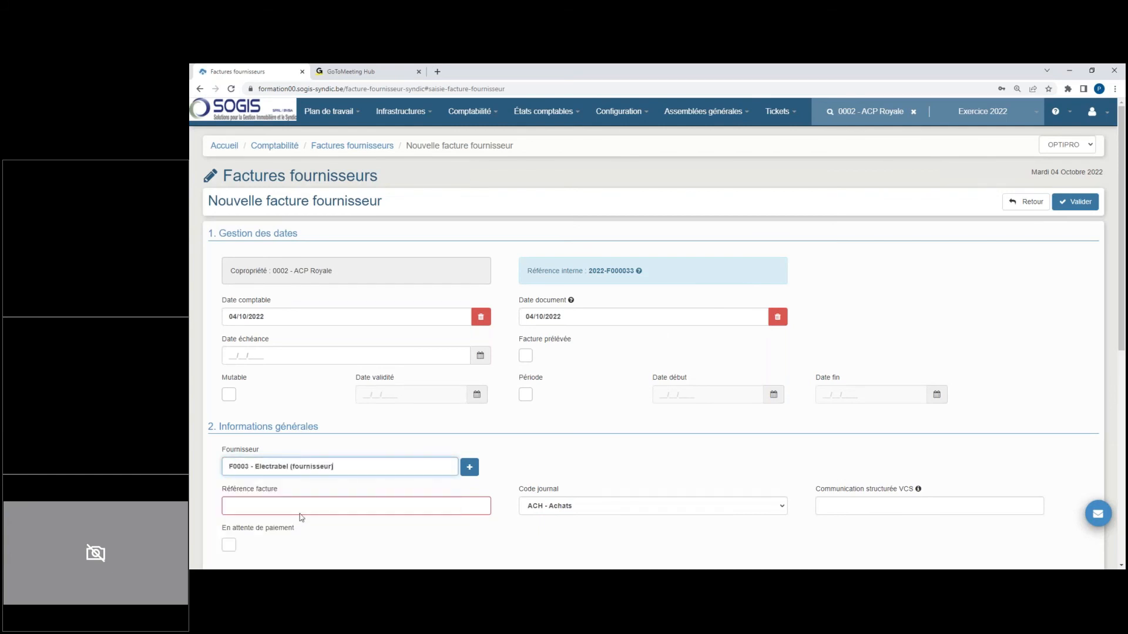
# Step: Set the new invoice's accounting date to 31/12/2022
pyautogui.scroll(-3, 297, 521)
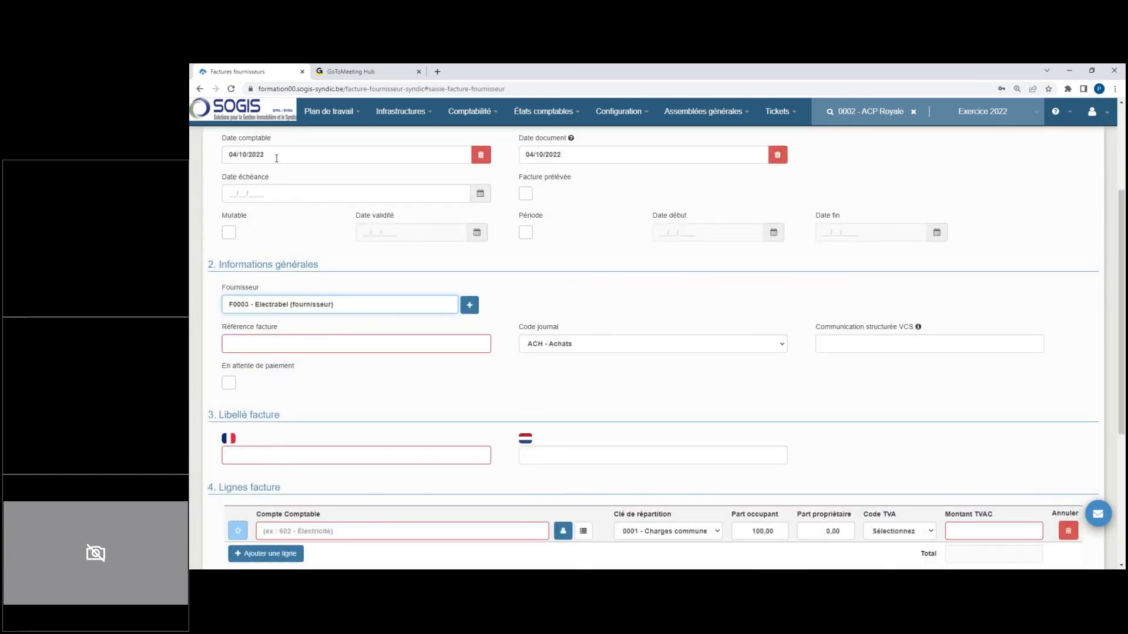
pyautogui.click(241, 155)
pyautogui.write('3112022')
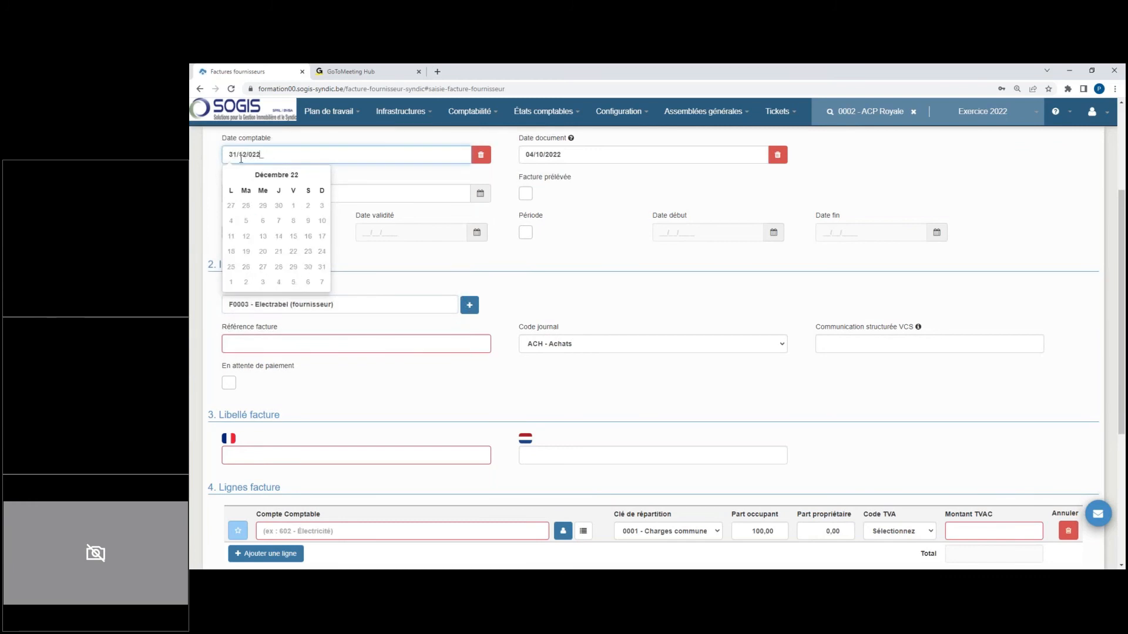
pyautogui.write('2')
# Step: Give the invoice the reference REF and the French label Travaux
pyautogui.click(333, 346)
pyautogui.write('REF')
pyautogui.click(317, 459)
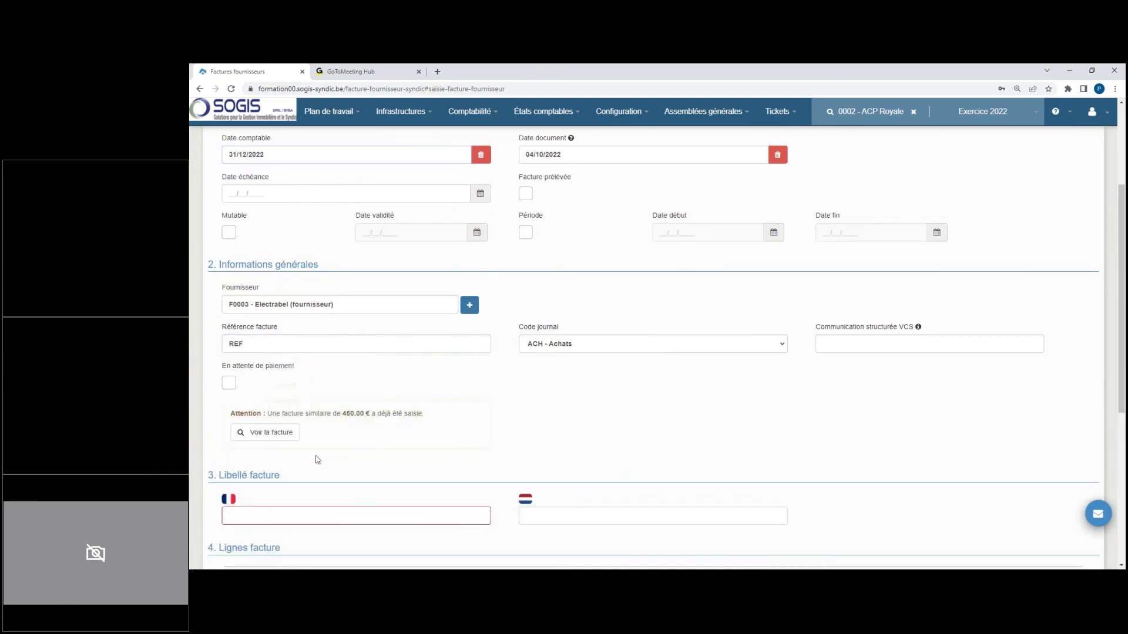
pyautogui.click(281, 514)
pyautogui.write('Travaux')
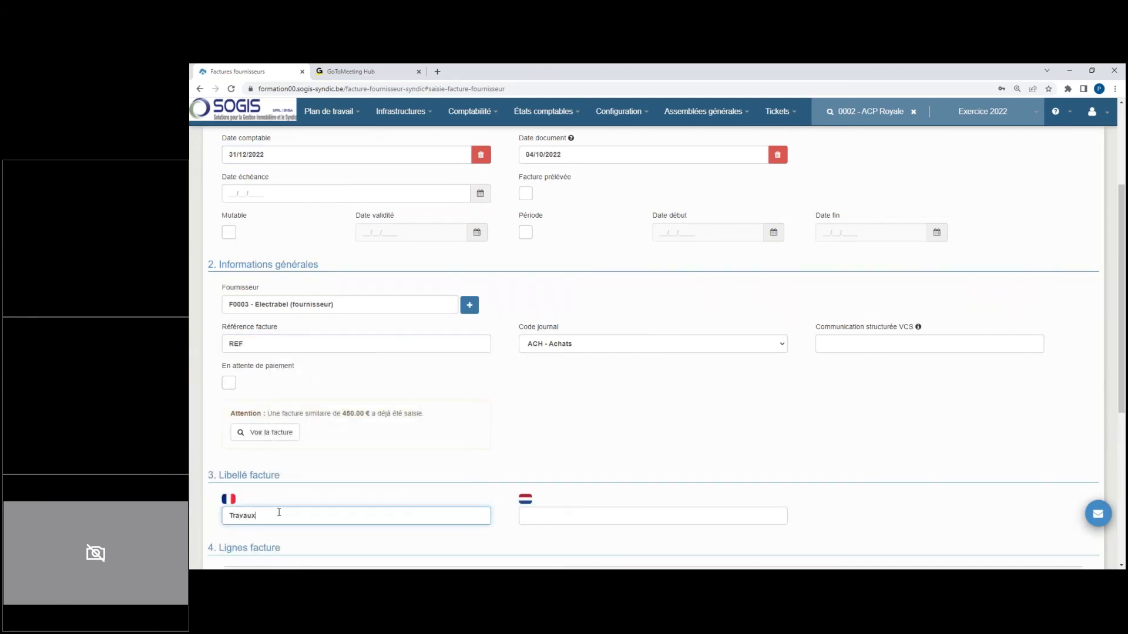
# Step: Assign the invoice line to works charges account 6710003 - Charges travaux extraordinaires - Installation Chaudière
pyautogui.scroll(-5, 281, 512)
pyautogui.click(320, 287)
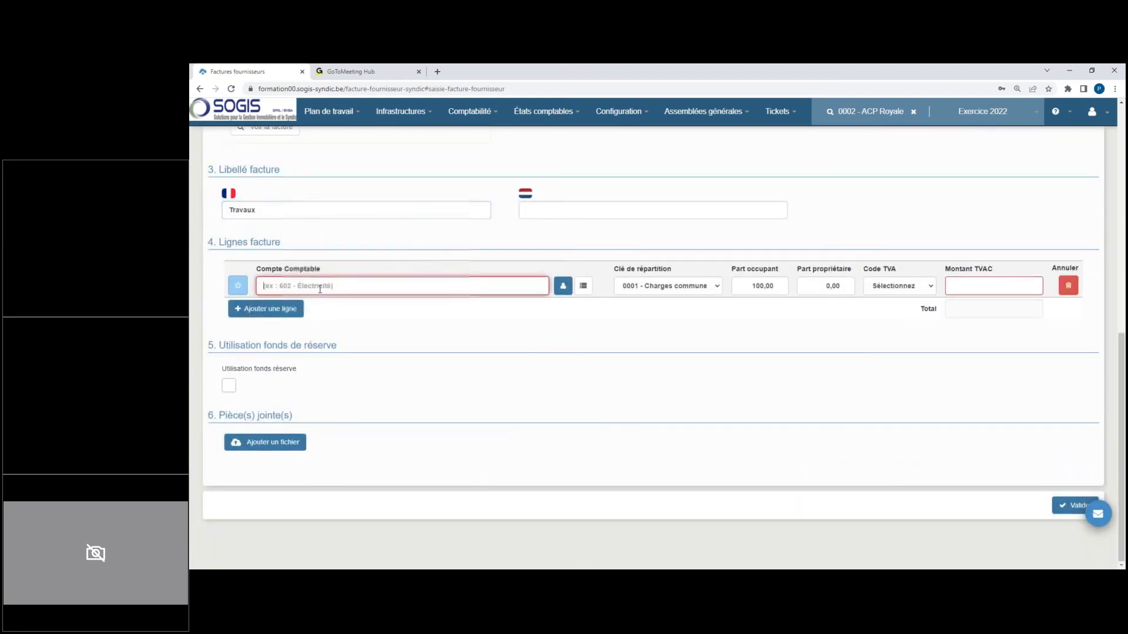
pyautogui.write('671')
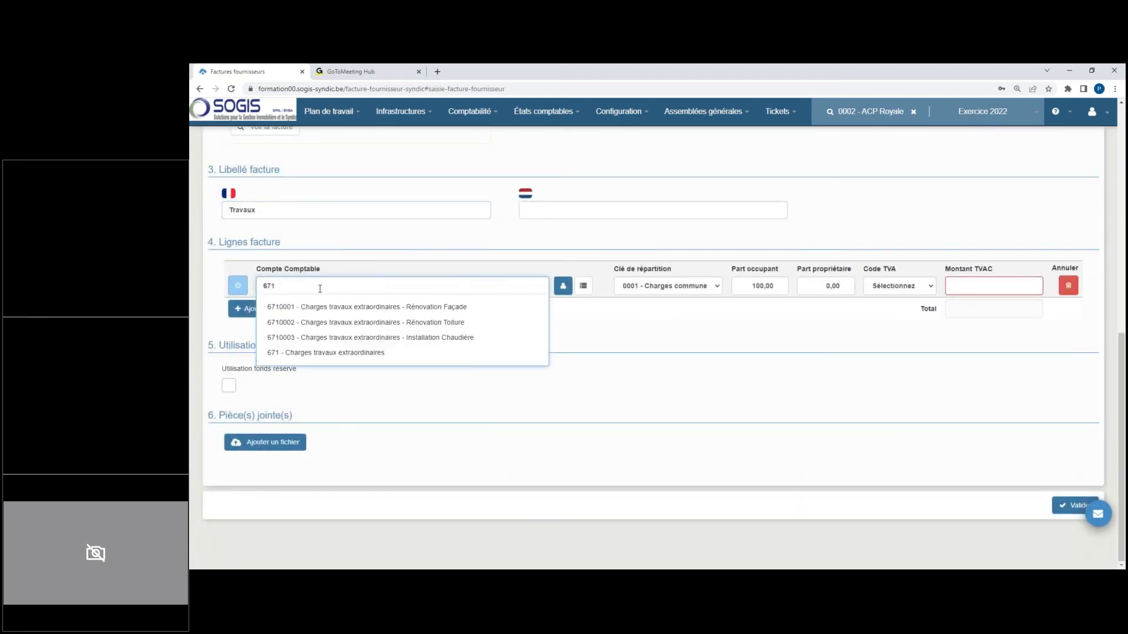
pyautogui.click(385, 337)
pyautogui.scroll(3, 365, 255)
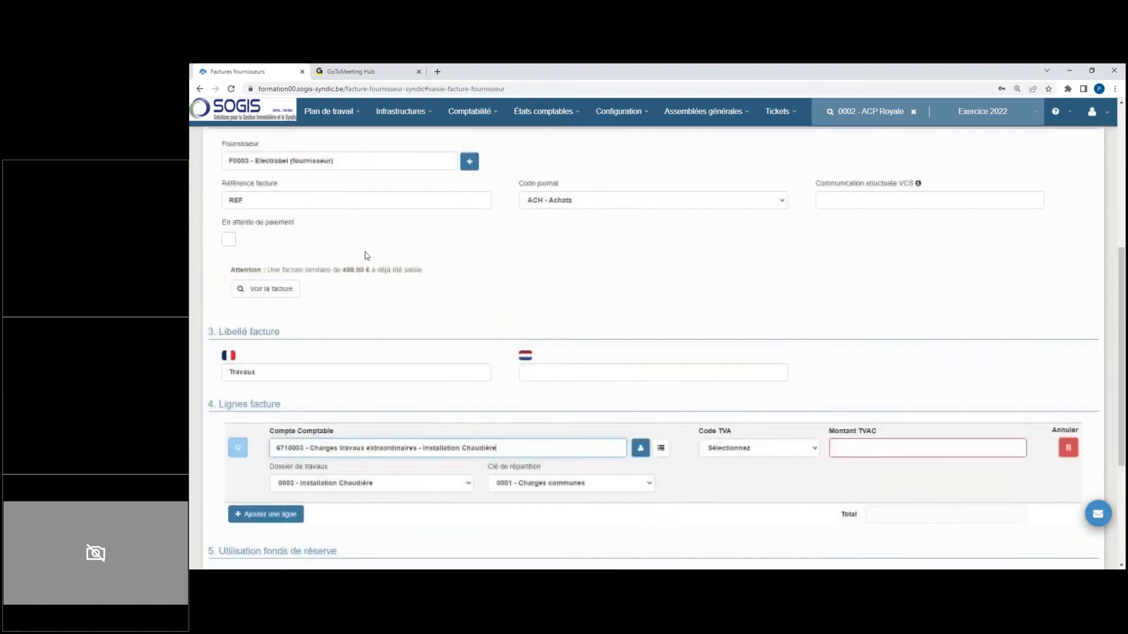
pyautogui.scroll(3, 364, 256)
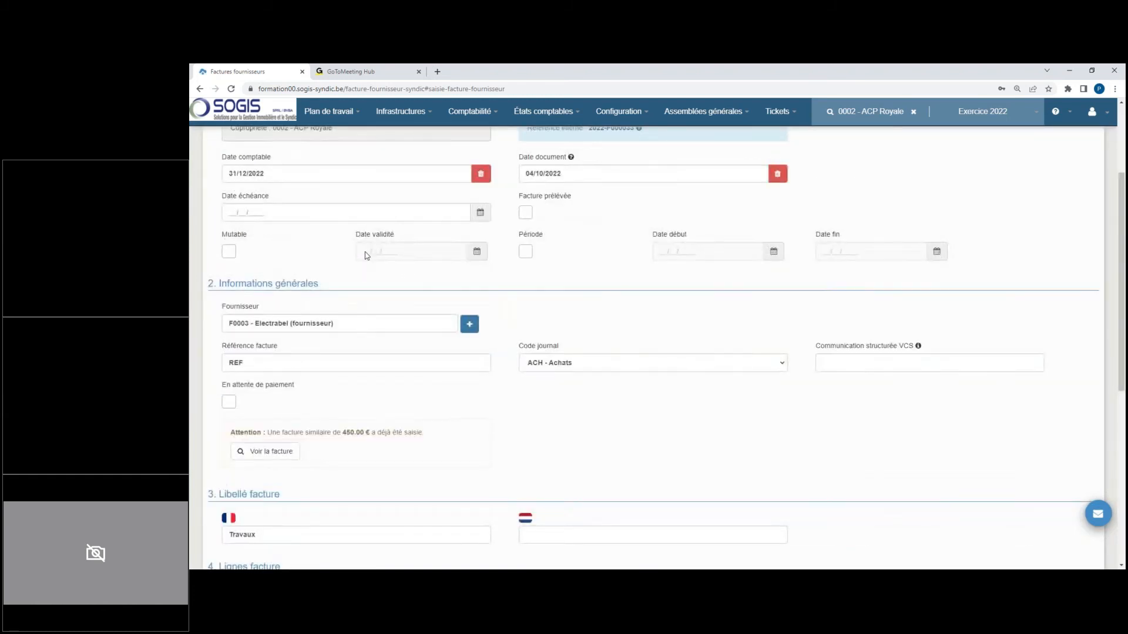
# Step: Enter 10000 as the invoice line's amount including VAT and validate the invoice
pyautogui.scroll(-6, 364, 255)
pyautogui.click(881, 286)
pyautogui.write('10000')
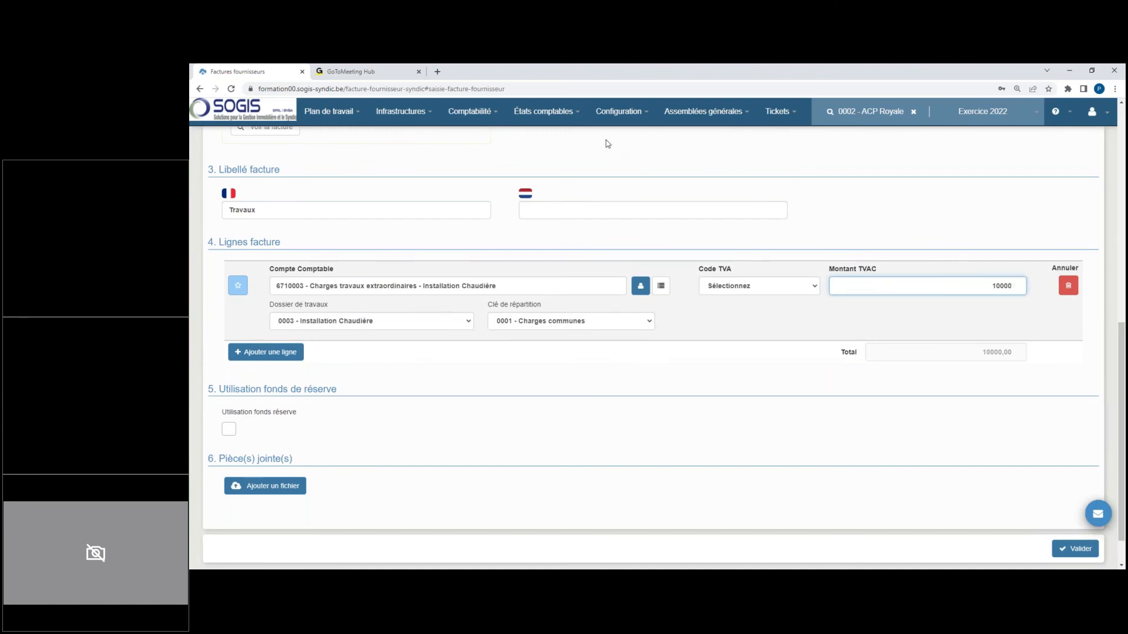
pyautogui.click(1085, 550)
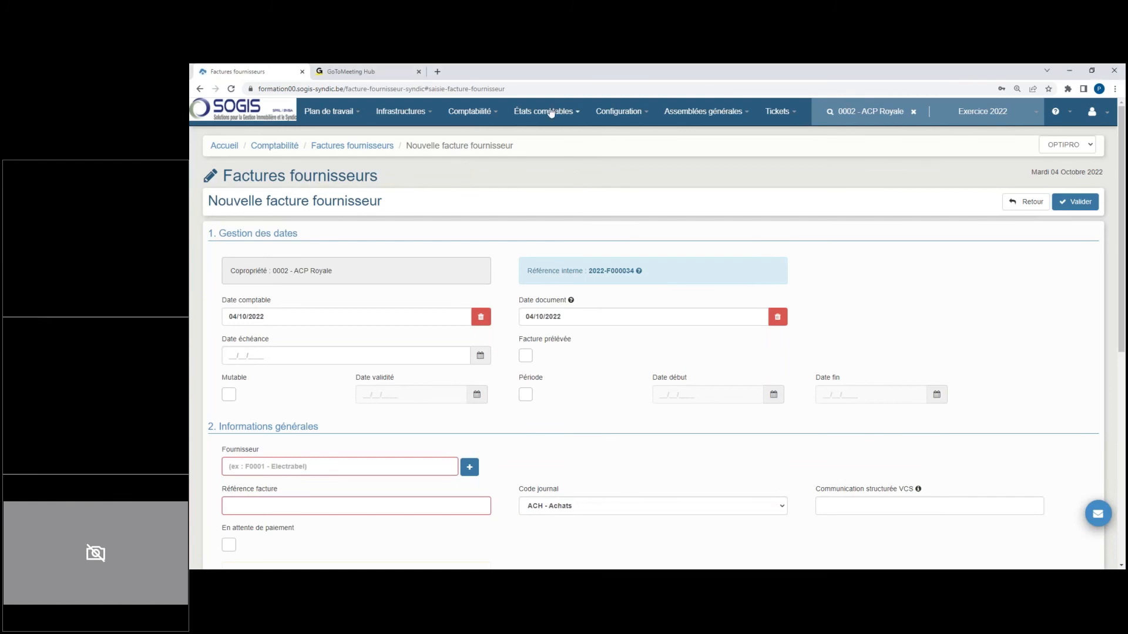
# Step: Display the general balance of Exercice 2022 up to 31/12/2022
pyautogui.click(551, 113)
pyautogui.click(574, 179)
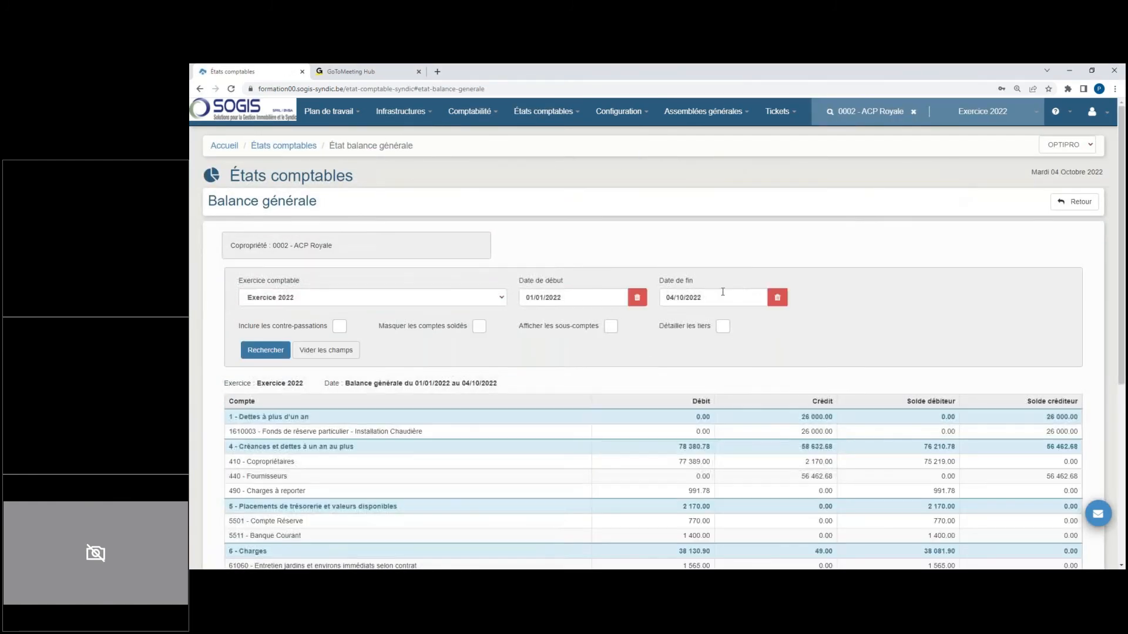
pyautogui.click(723, 297)
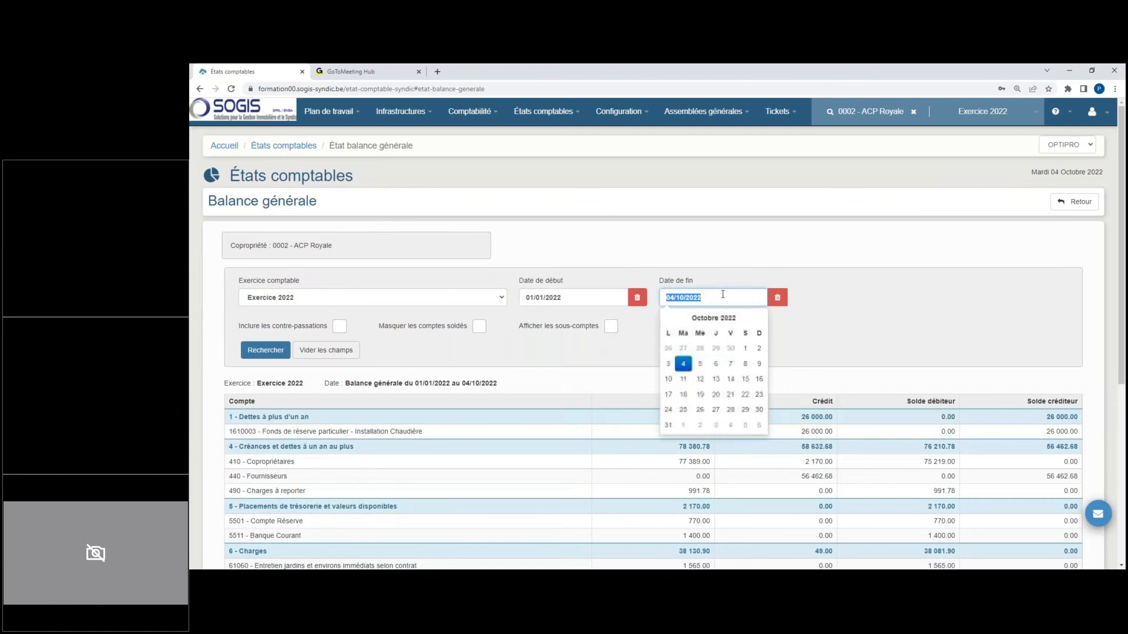
pyautogui.write('31/12/2022')
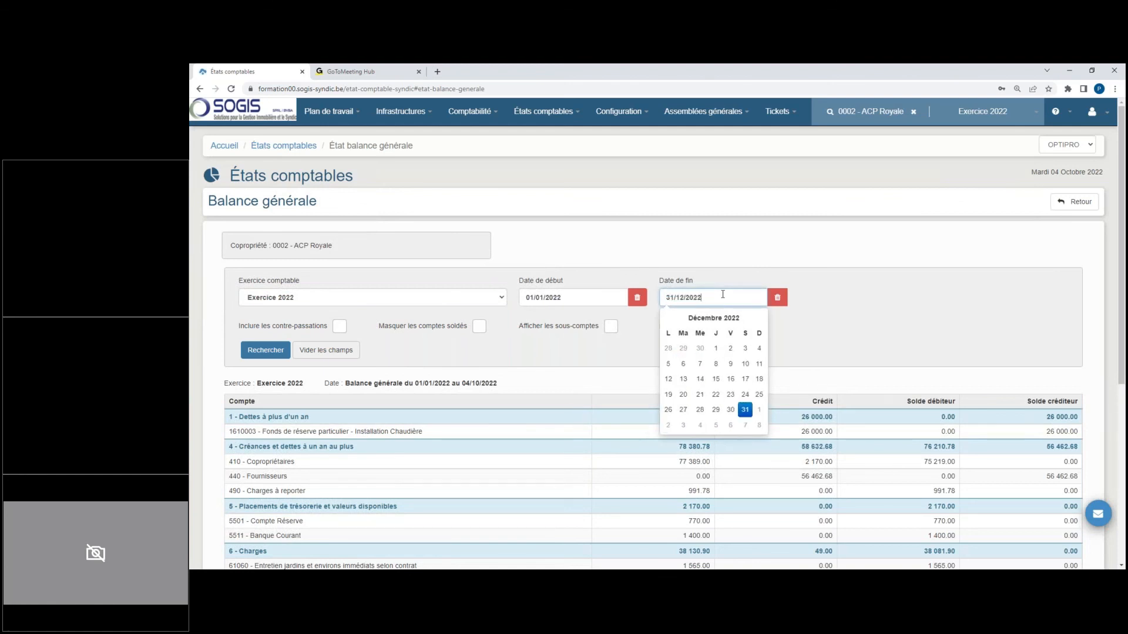
pyautogui.click(281, 353)
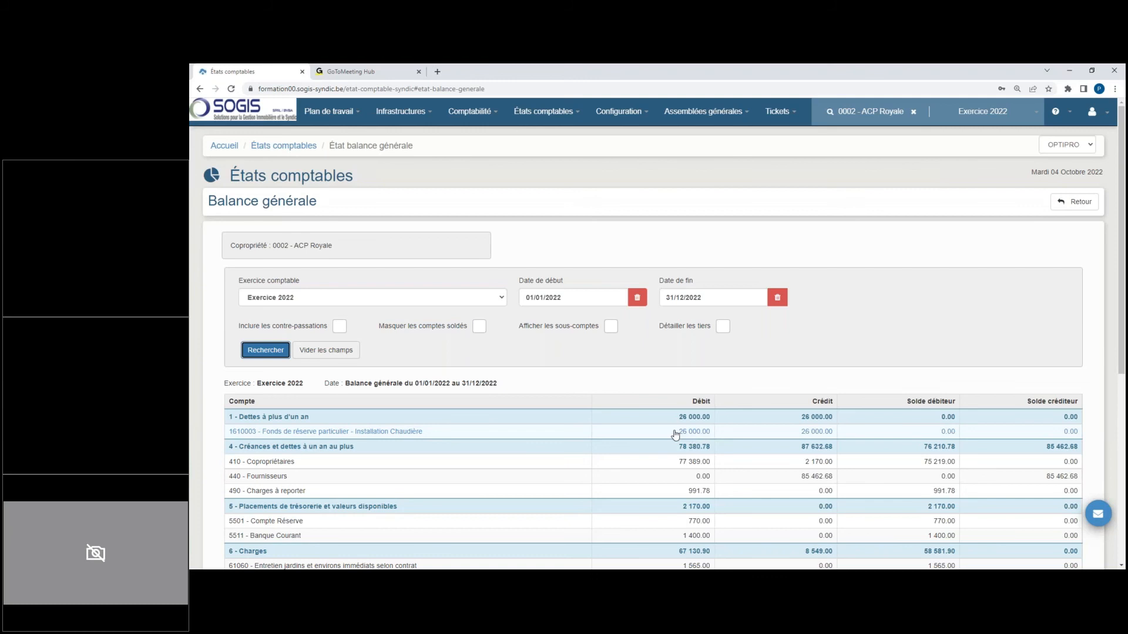
# Step: Examine the entries of reserve fund account 1610003, and compare the Installation Chaudière works charges and extraordinary provisions in the general balance
pyautogui.click(696, 436)
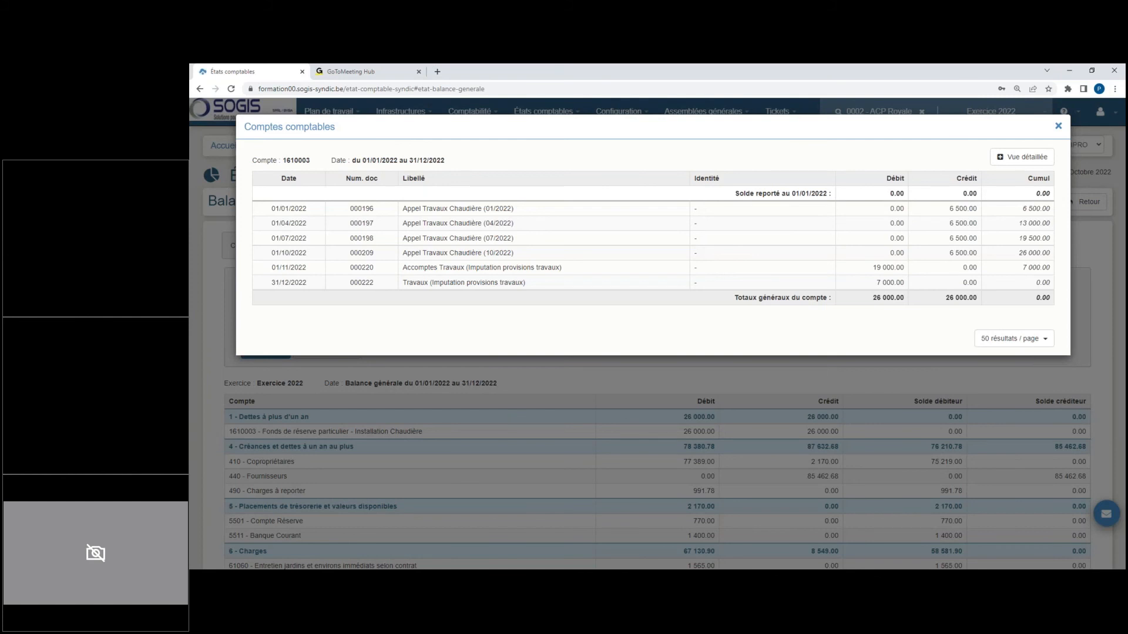
pyautogui.click(1058, 126)
pyautogui.scroll(-3, 658, 353)
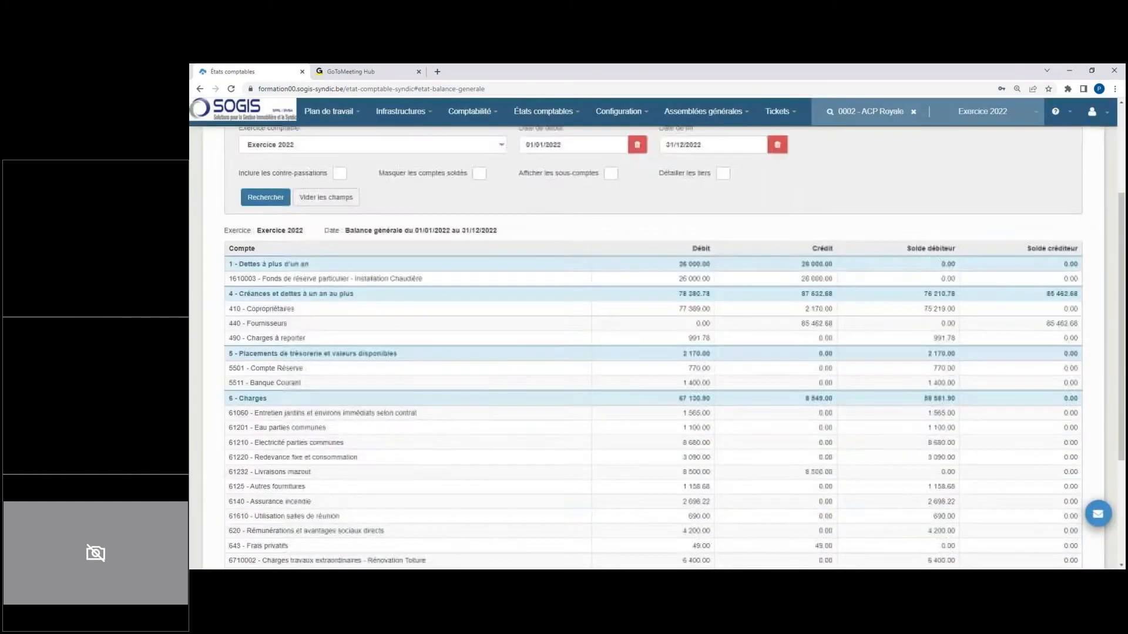
pyautogui.scroll(-3, 658, 353)
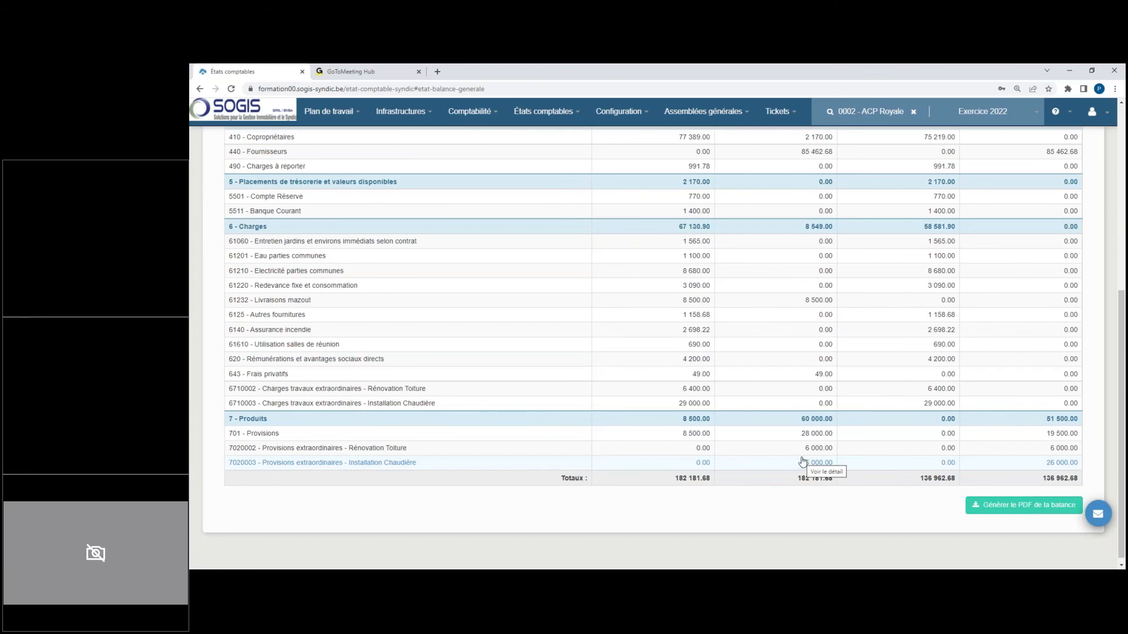
pyautogui.scroll(5, 588, 440)
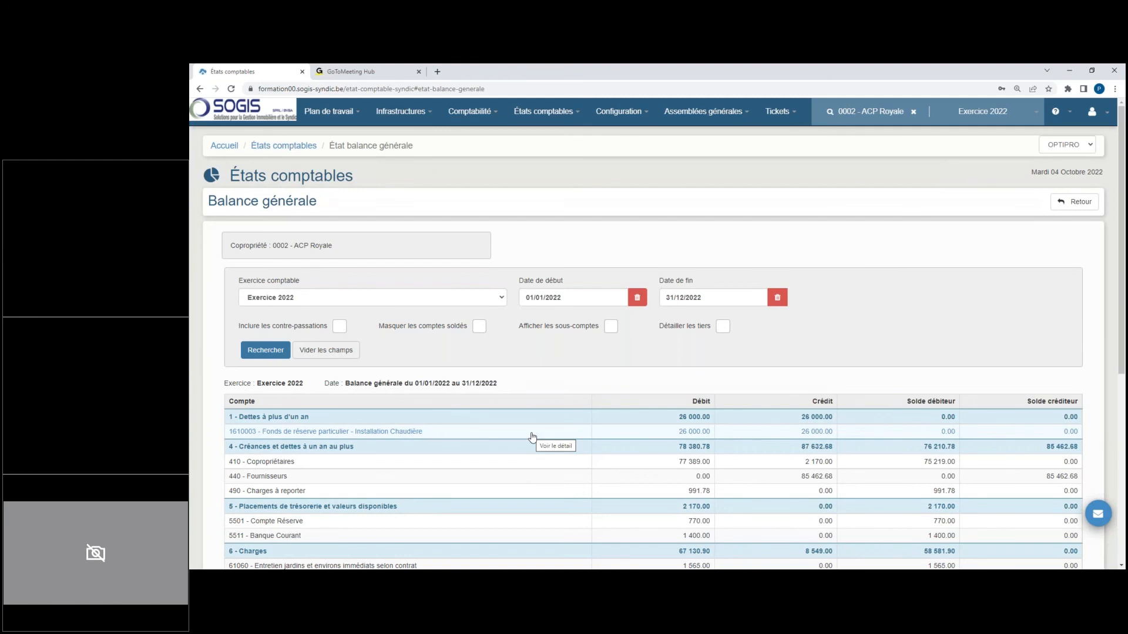
pyautogui.scroll(-6, 532, 439)
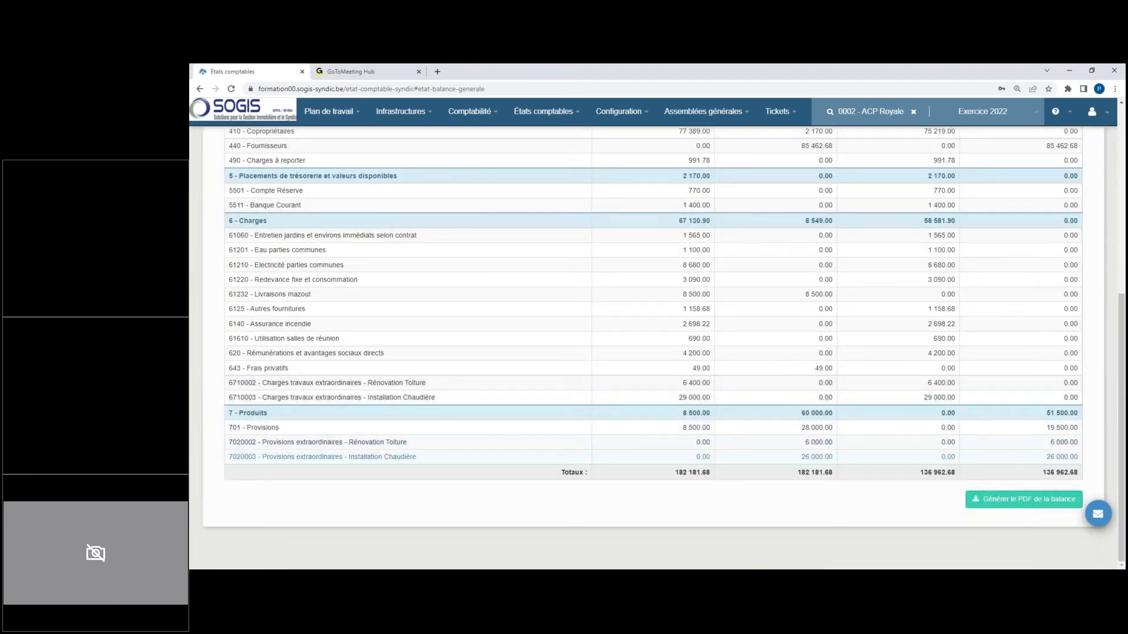
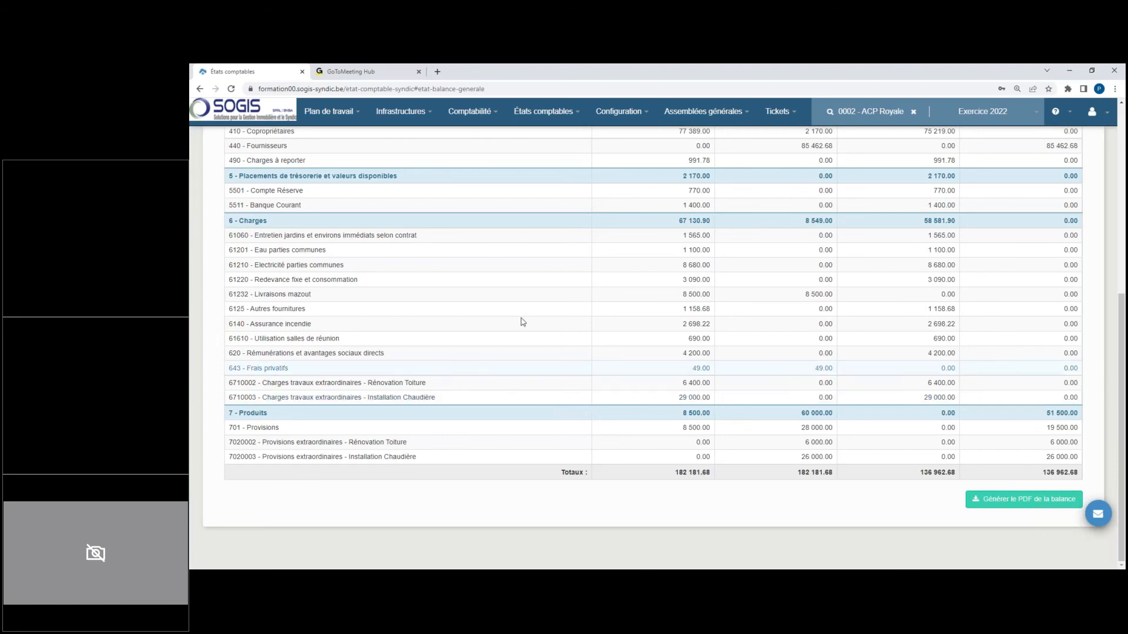
# Step: Open works file 0003 - Installation Chaudière for editing and set its state to Terminé
pyautogui.click(416, 112)
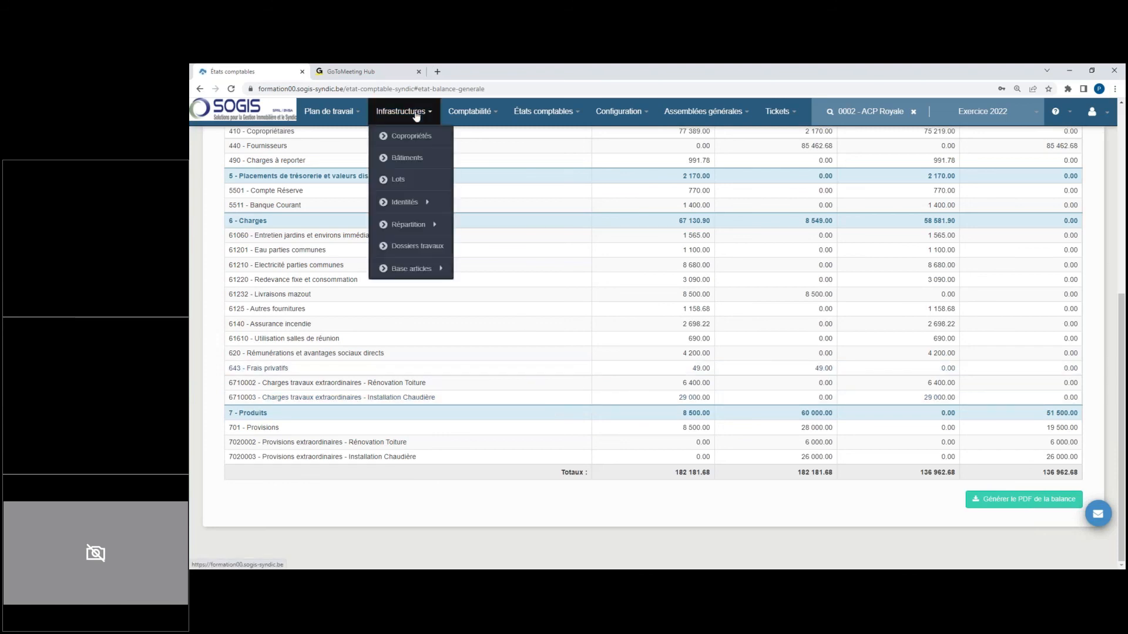
pyautogui.click(430, 245)
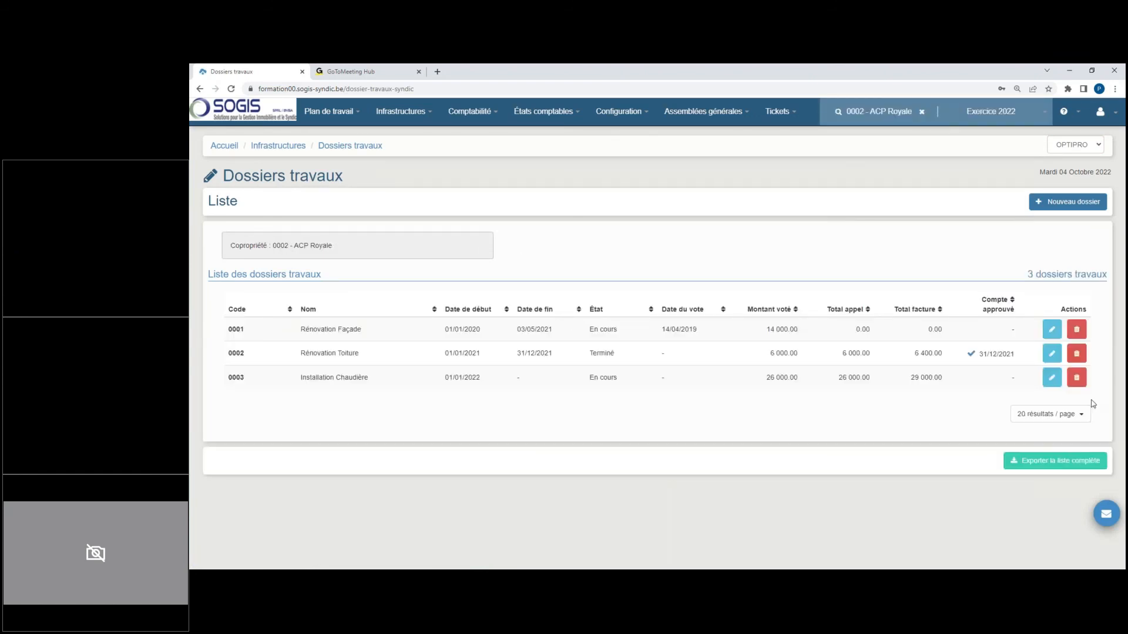
pyautogui.click(1052, 378)
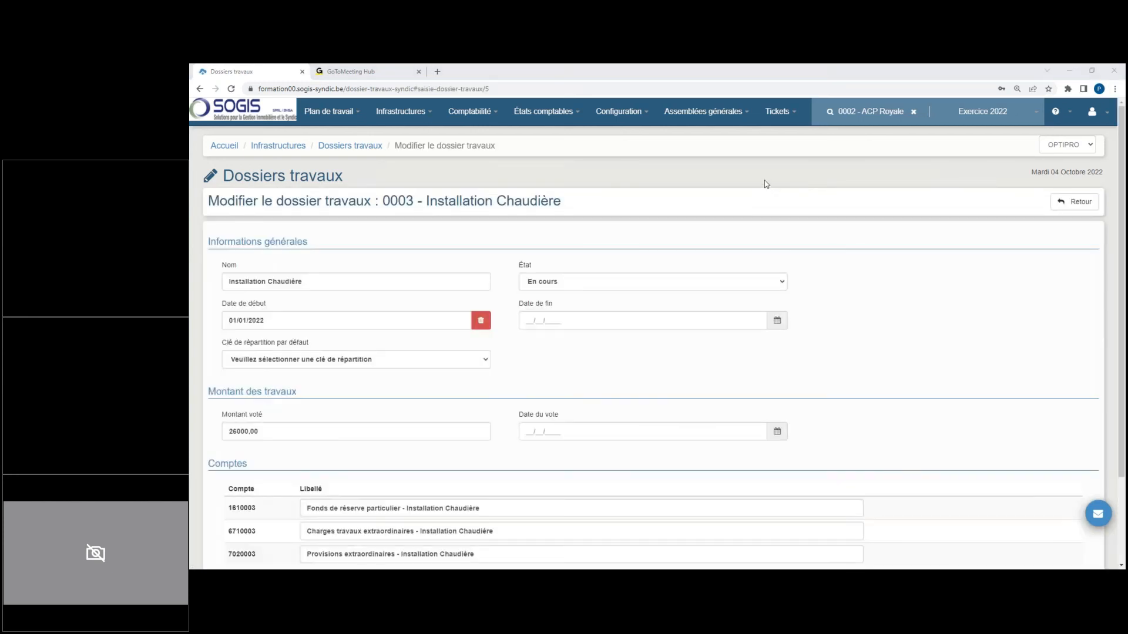
pyautogui.click(577, 285)
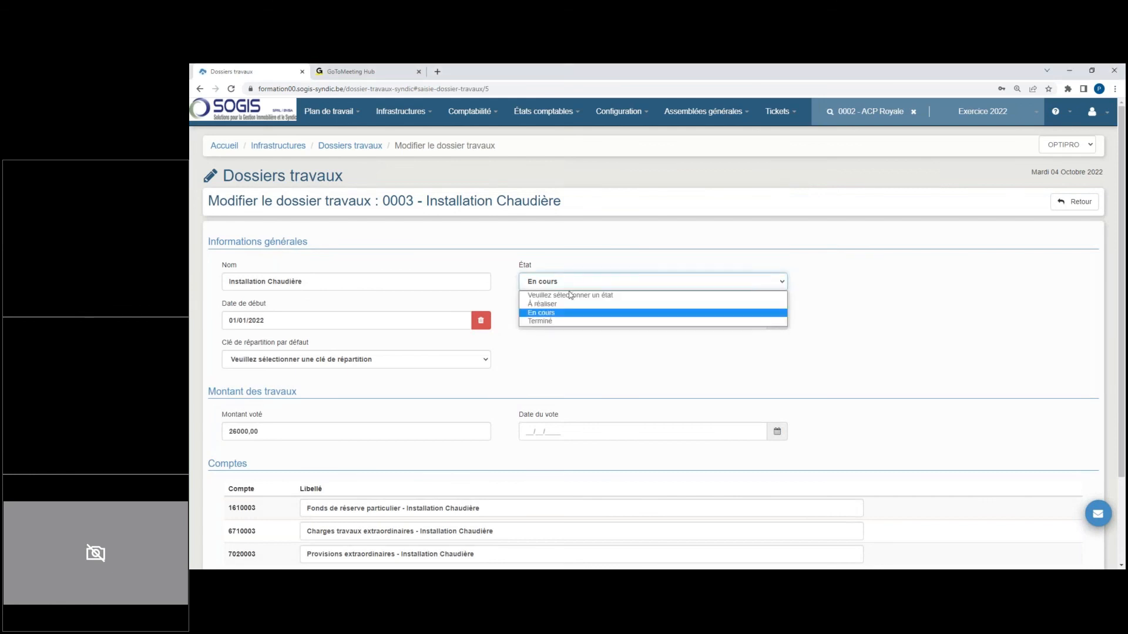
pyautogui.click(546, 321)
# Step: Enter 31/12/2022 as the Installation Chaudière file's end date, validate it and check the date in the works file list
pyautogui.click(531, 315)
pyautogui.write('31/')
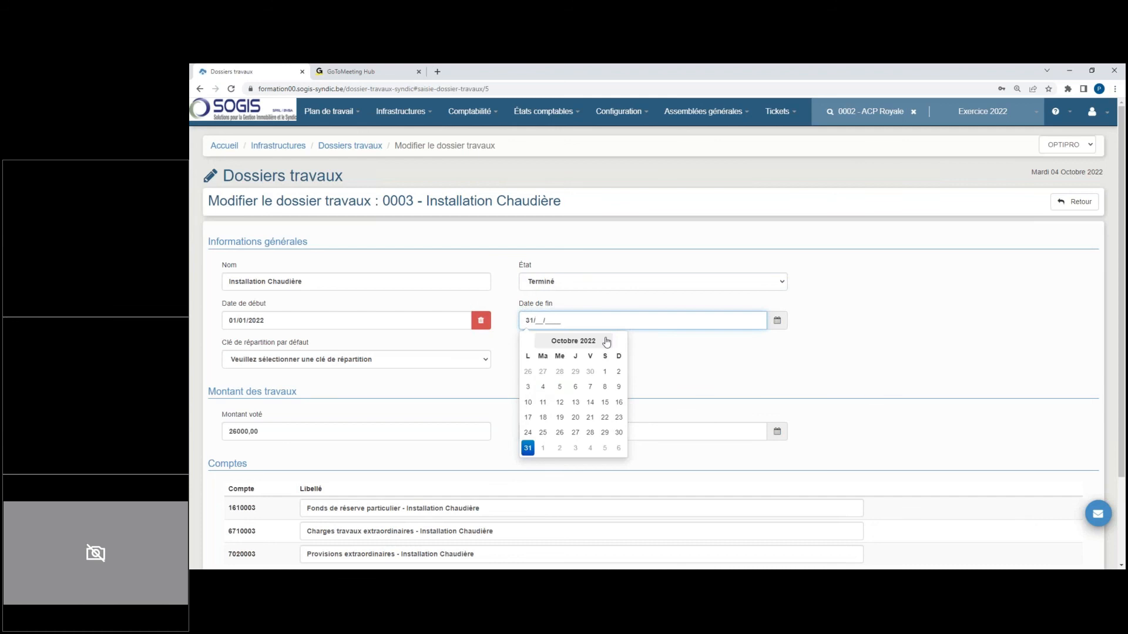
pyautogui.write('12/2022')
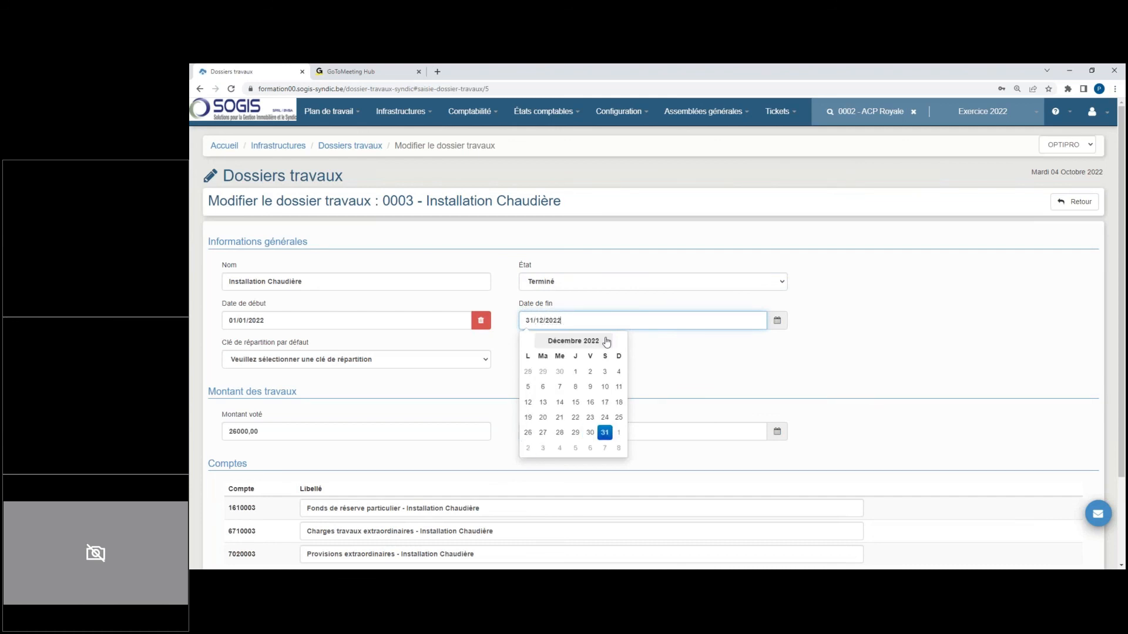
pyautogui.click(707, 233)
pyautogui.scroll(-2, 713, 370)
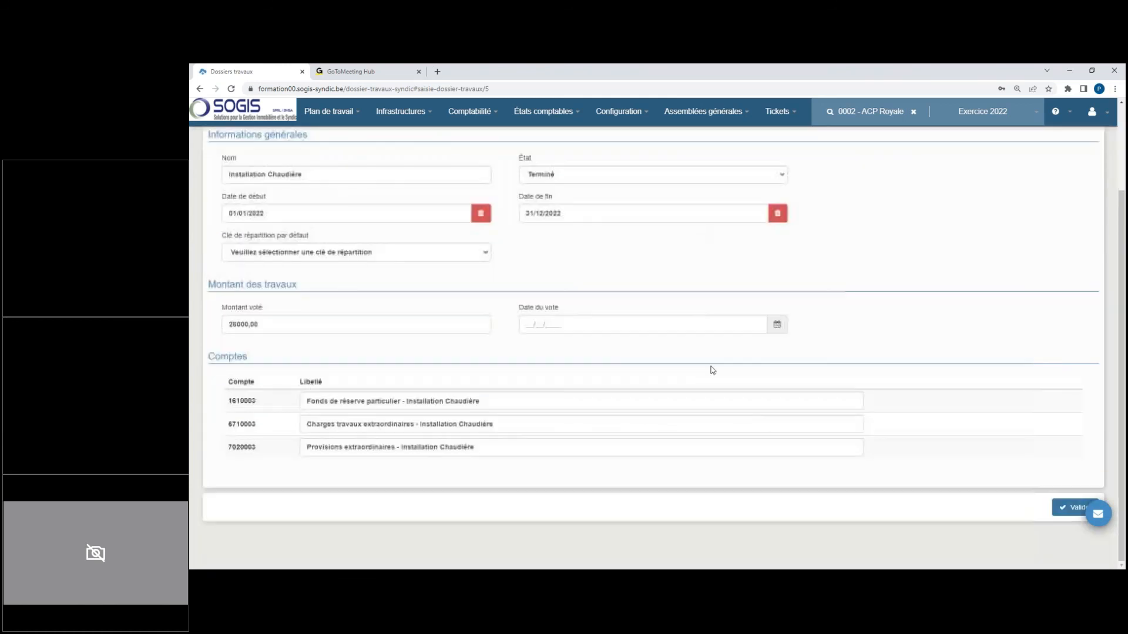
pyautogui.click(1073, 507)
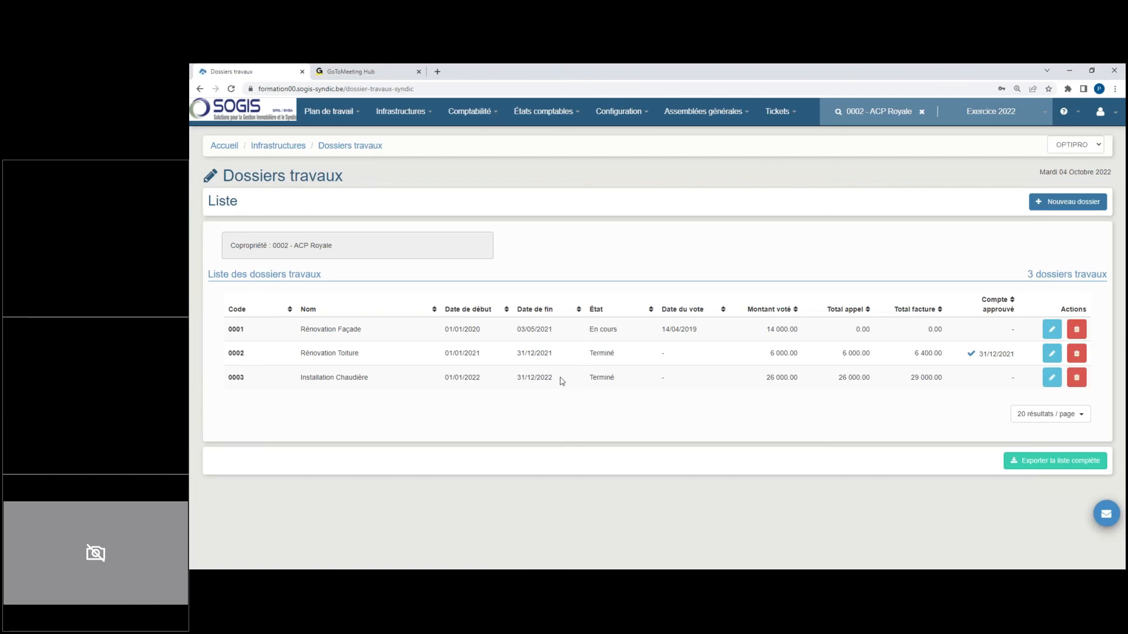
pyautogui.moveTo(517, 377); pyautogui.dragTo(550, 377)
pyautogui.click(560, 396)
# Step: In the account approvals of general meeting AG Ordinaire 2022, approve the Installation Chaudière works file with approval date 12/03/2023
pyautogui.click(702, 113)
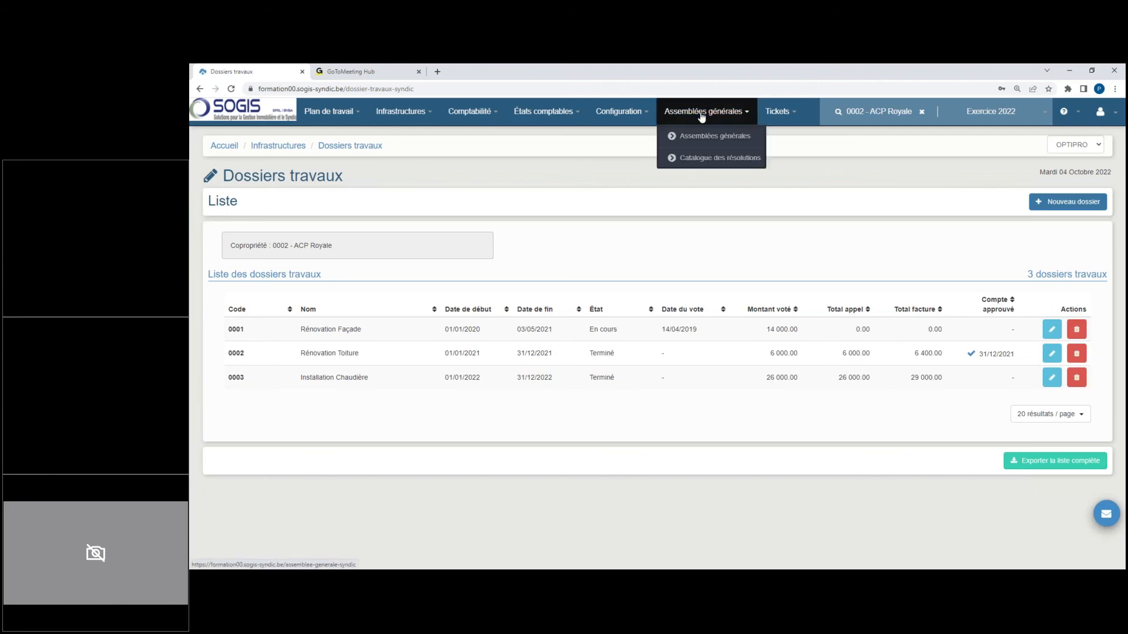
pyautogui.click(718, 137)
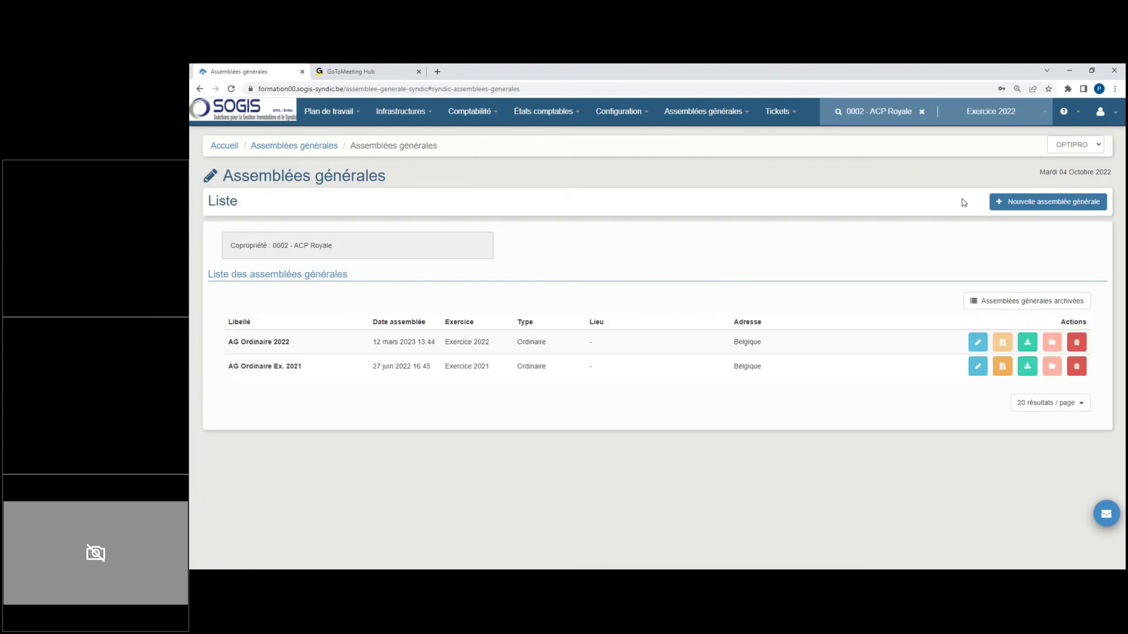
pyautogui.click(977, 342)
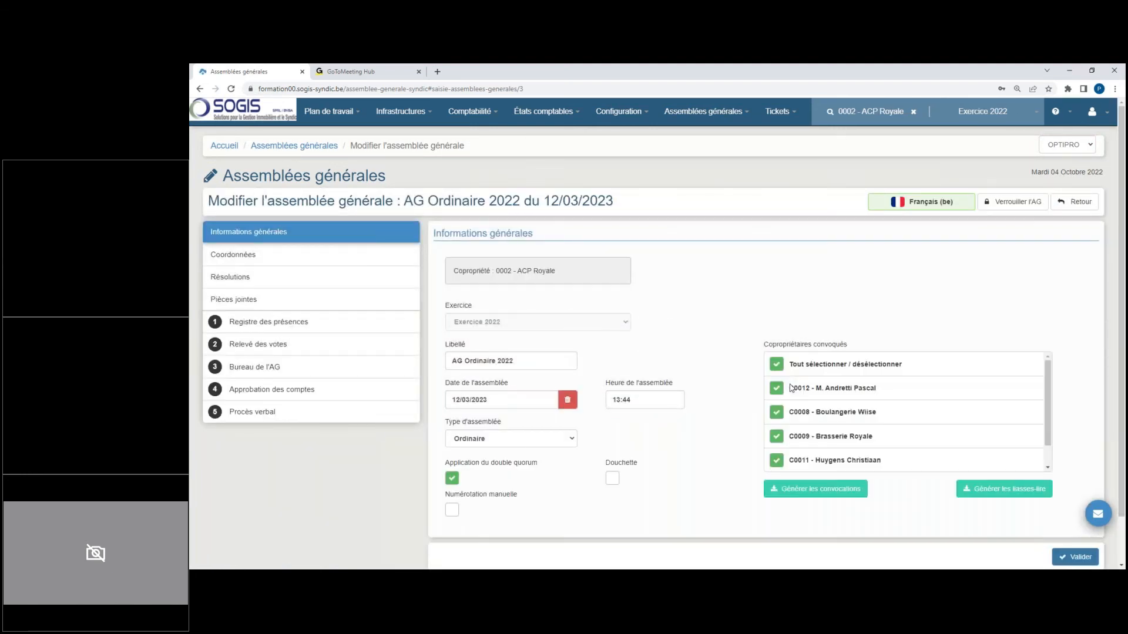
pyautogui.click(349, 395)
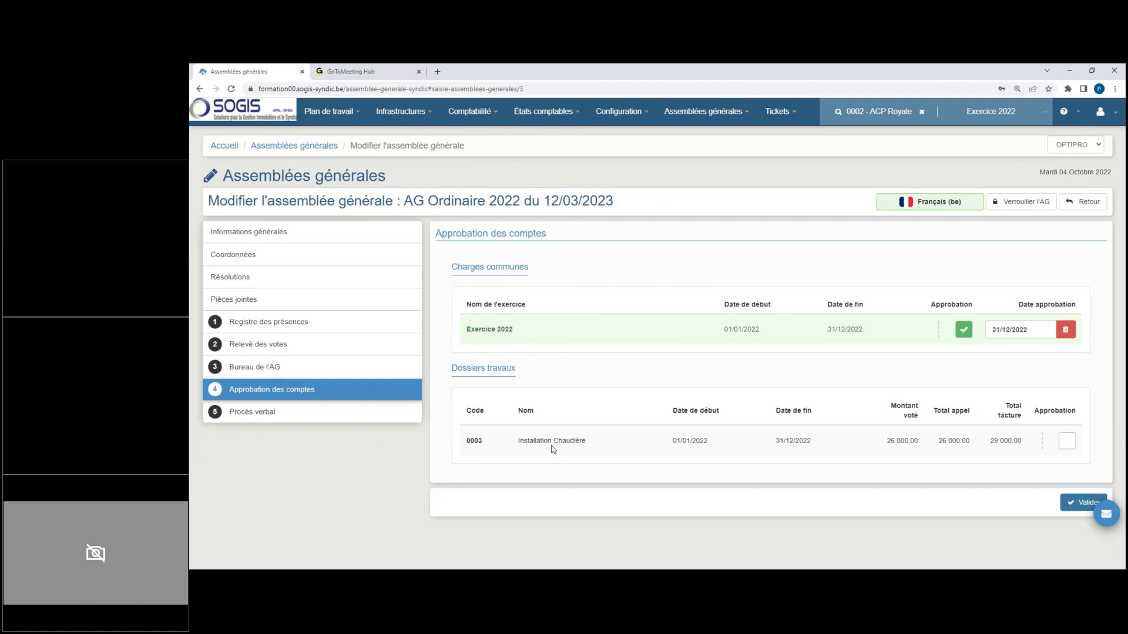
pyautogui.click(1067, 441)
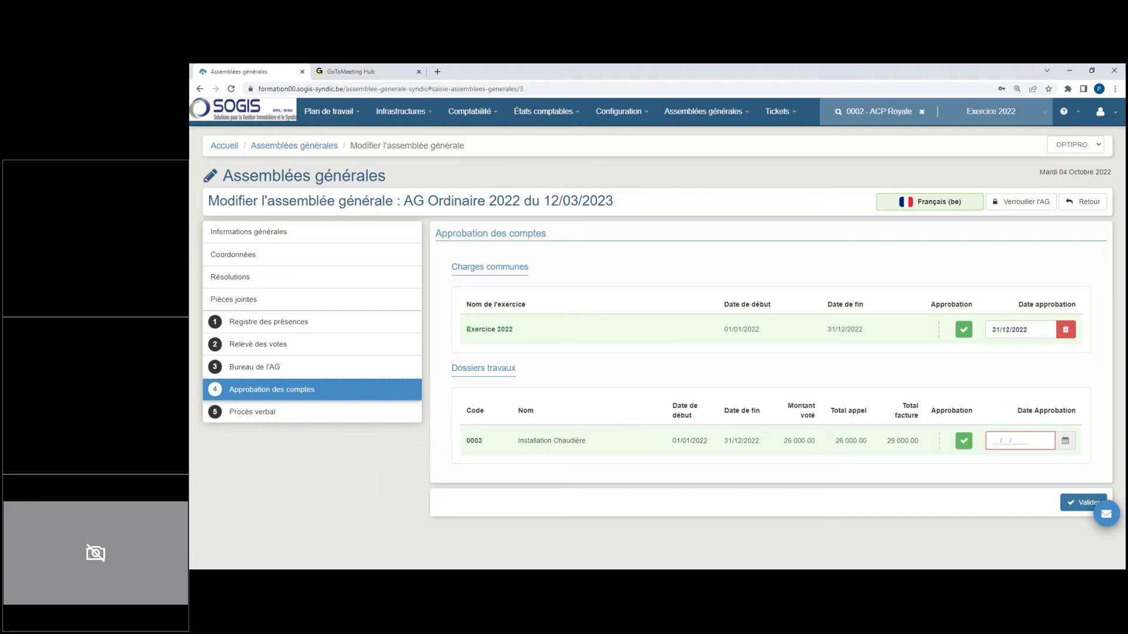
pyautogui.click(1032, 438)
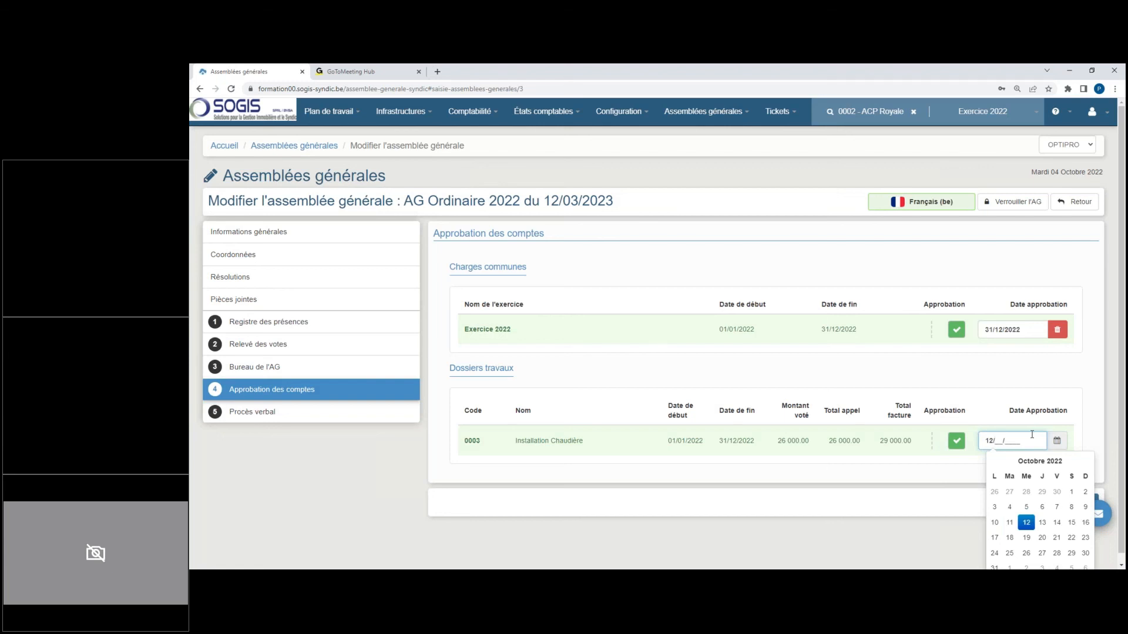
pyautogui.write('03/2023')
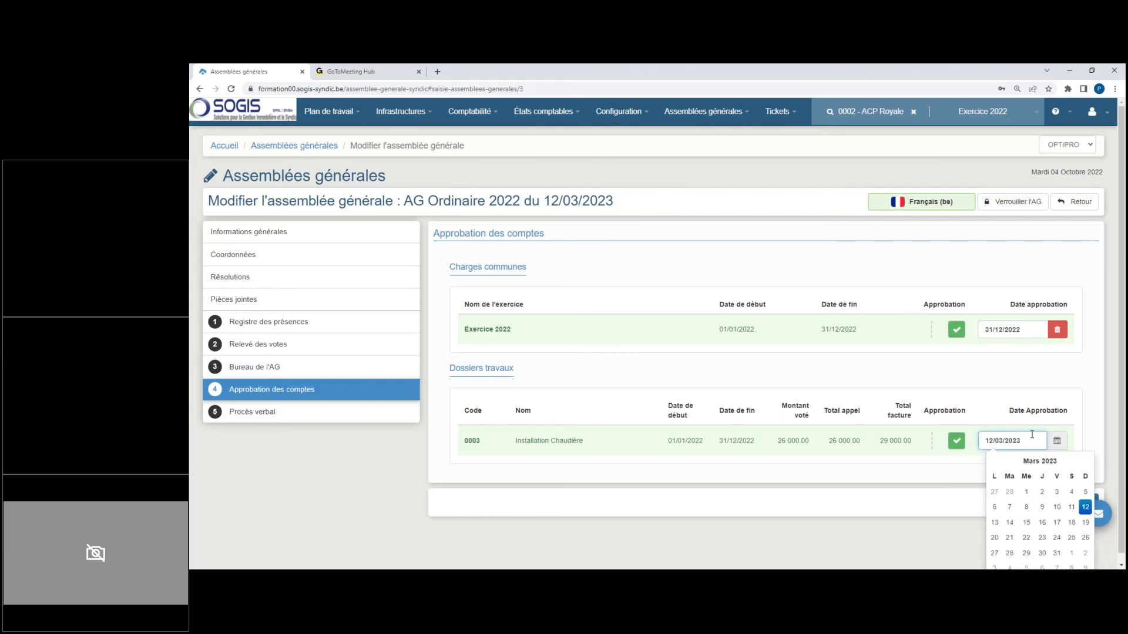
# Step: Set the approval date of Exercice 2022's common charges to 12/03/2023 and validate the account approvals
pyautogui.click(1029, 330)
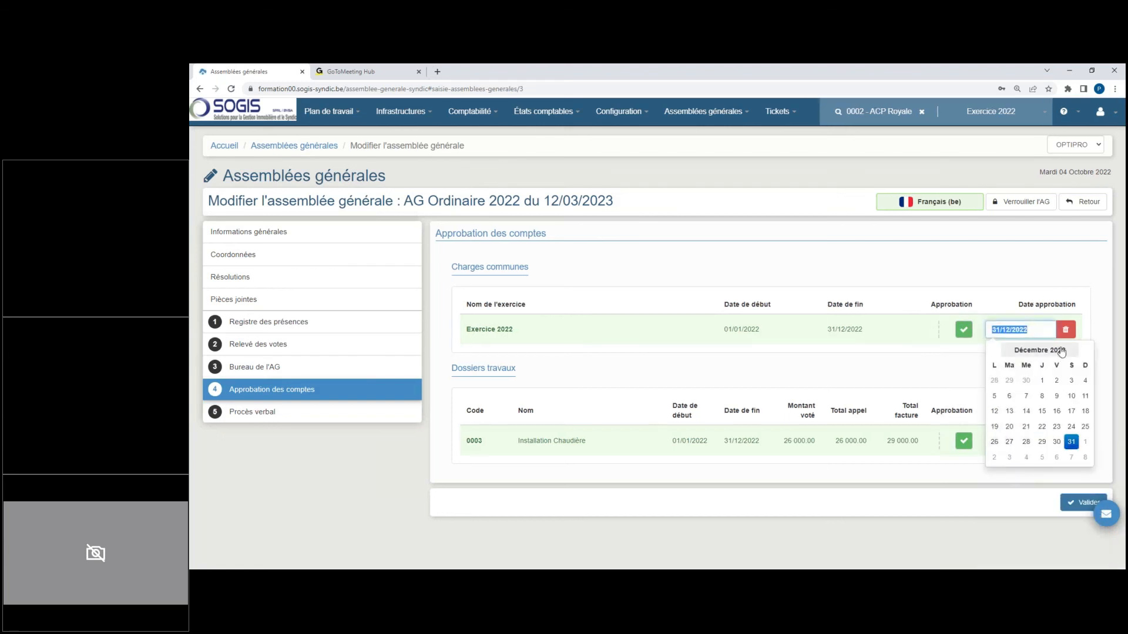
pyautogui.write('12/02')
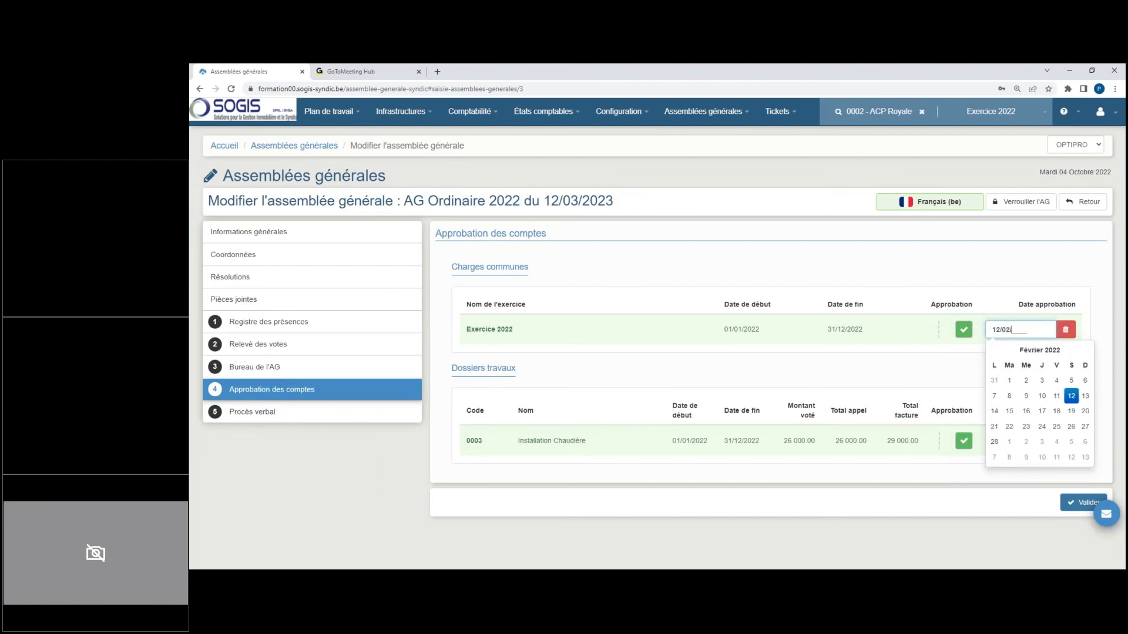
pyautogui.press('BackSpace')
pyautogui.write('32023')
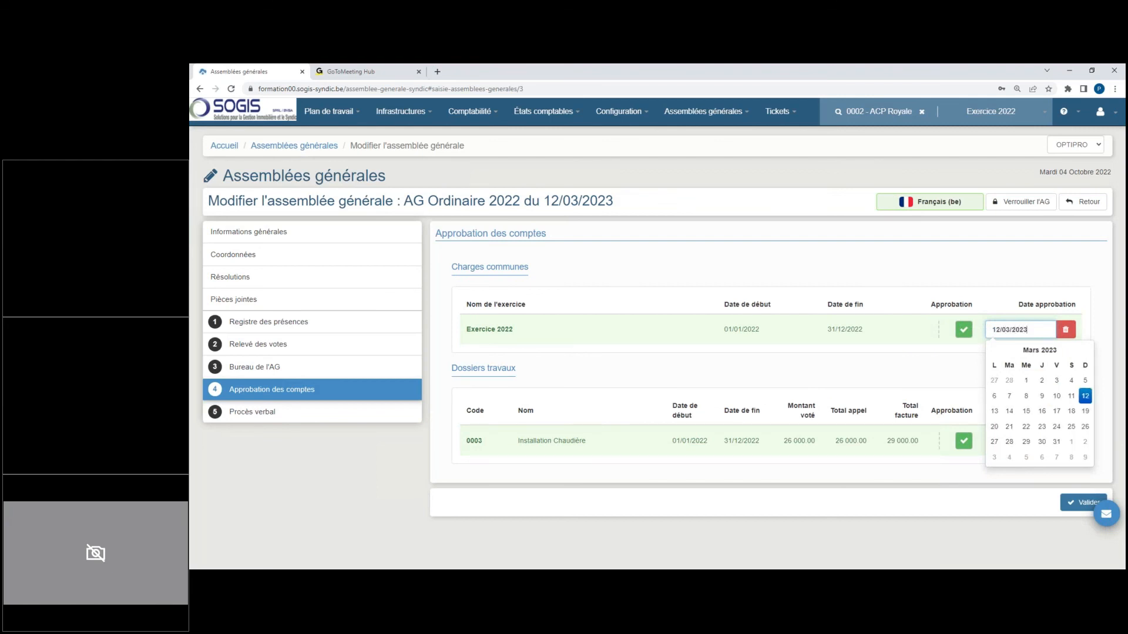
pyautogui.click(1019, 272)
pyautogui.click(1085, 504)
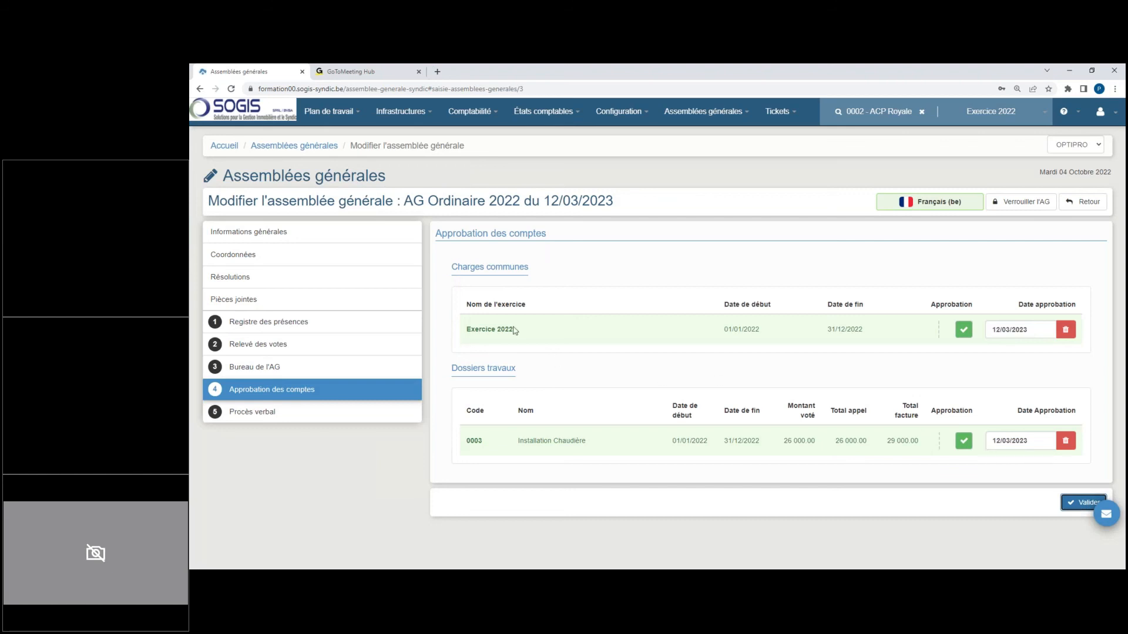
# Step: Open Exercice 2022's regularisation and run it for the Installation Chaudière works file and the common charges
pyautogui.click(473, 112)
pyautogui.click(478, 134)
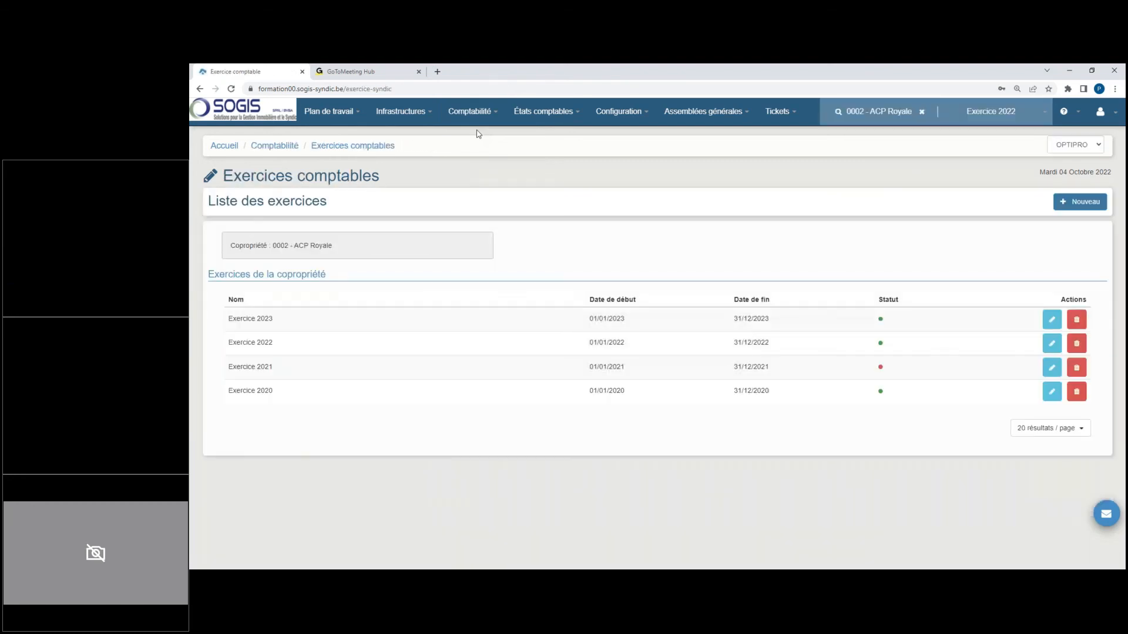
pyautogui.click(1051, 343)
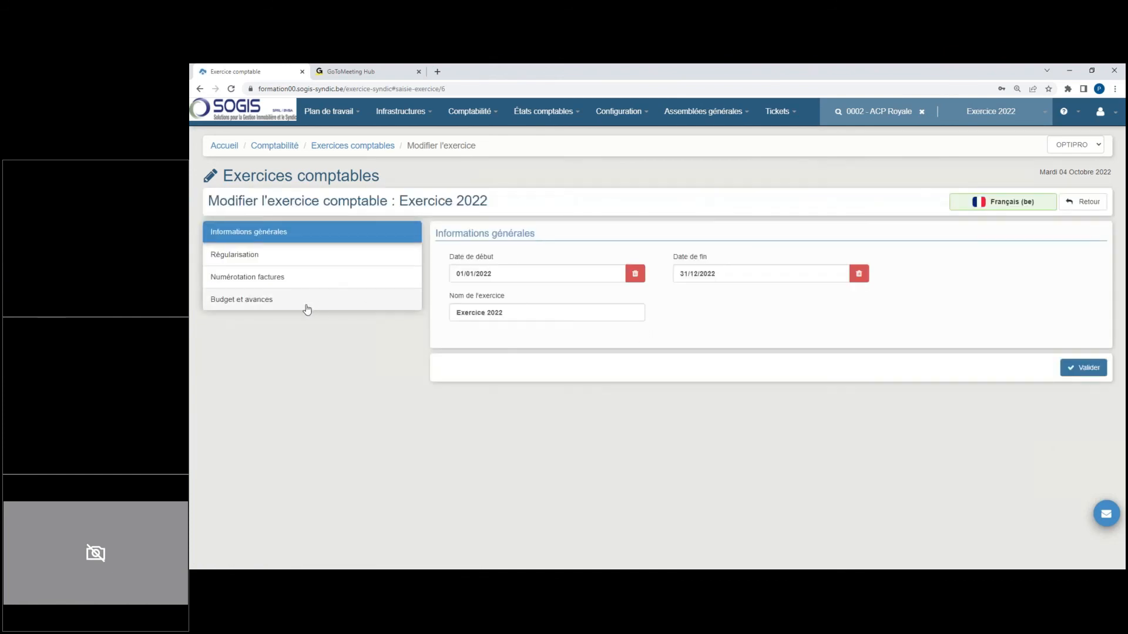
pyautogui.click(254, 262)
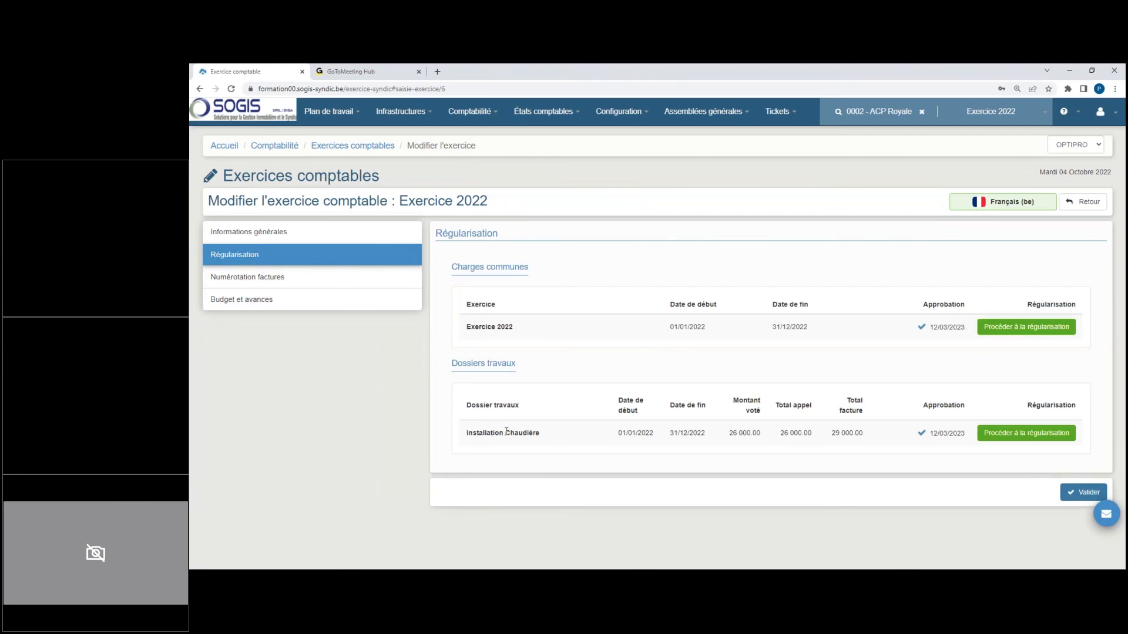
pyautogui.click(1034, 435)
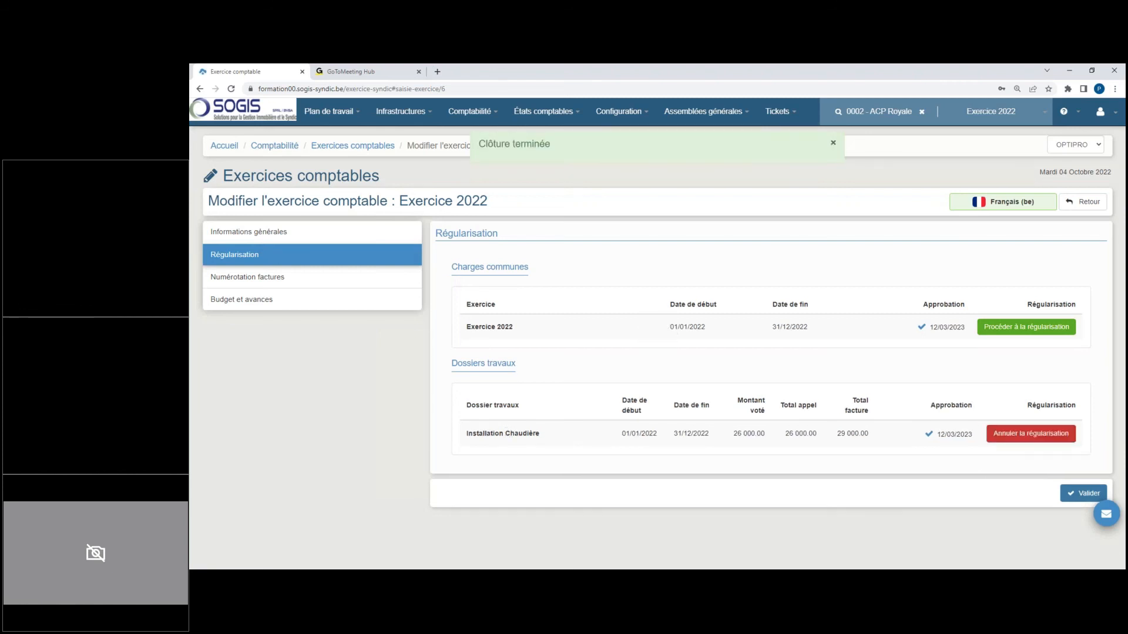
pyautogui.click(1051, 331)
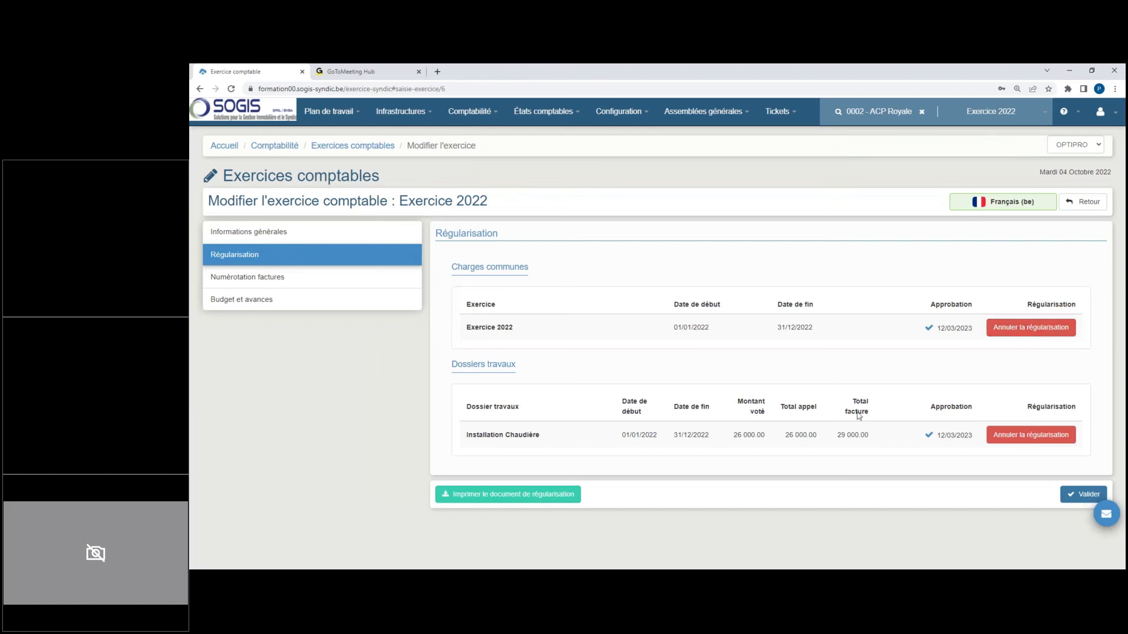
# Step: Generate the regularisation document with the account situation starting on 01/01/2023 and without details per account
pyautogui.click(558, 495)
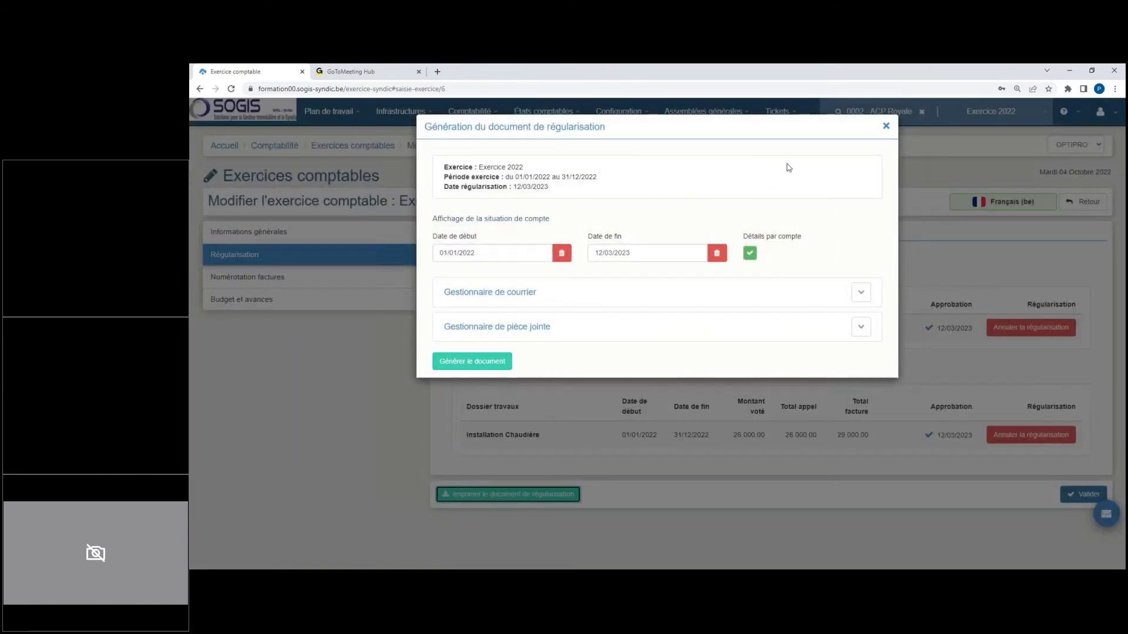
pyautogui.click(750, 253)
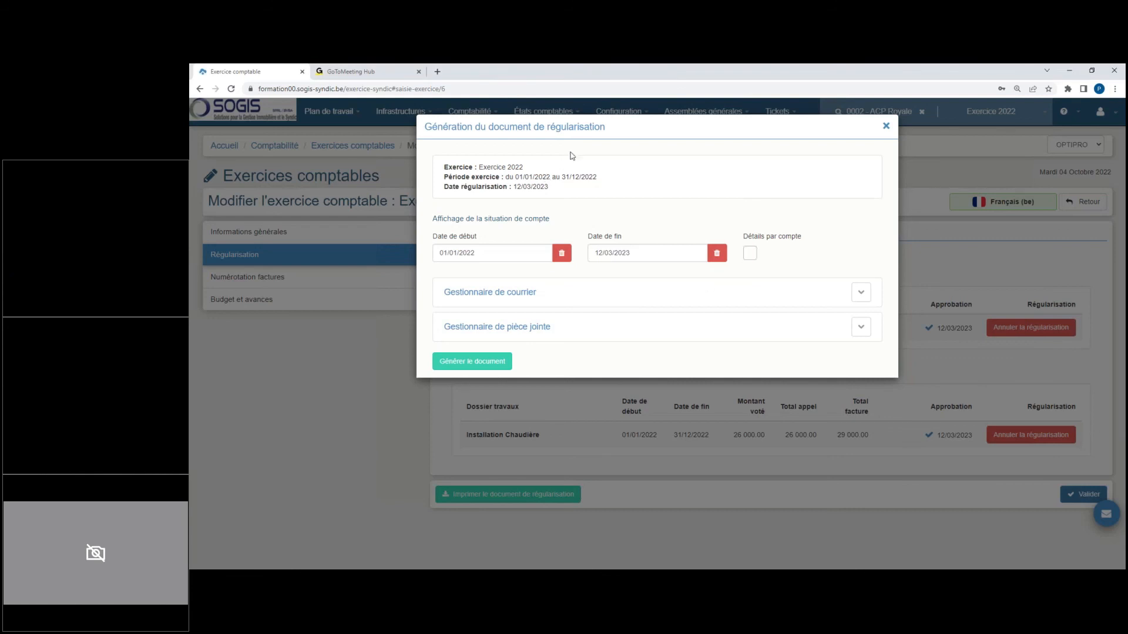
pyautogui.click(505, 253)
pyautogui.write('01/01/2023')
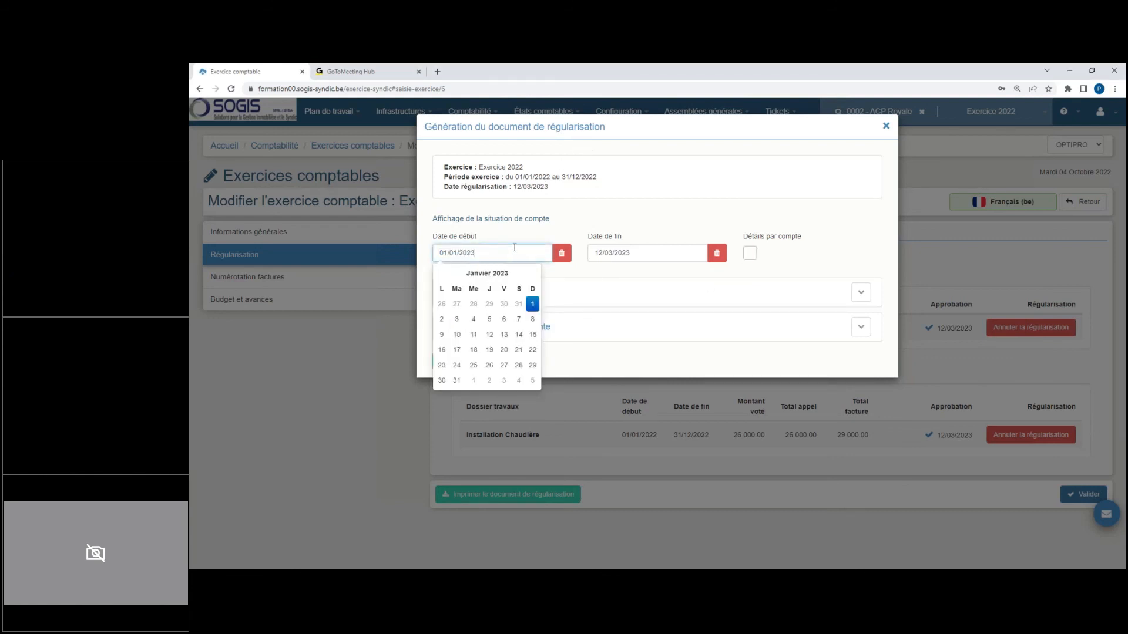
pyautogui.click(589, 199)
pyautogui.click(476, 361)
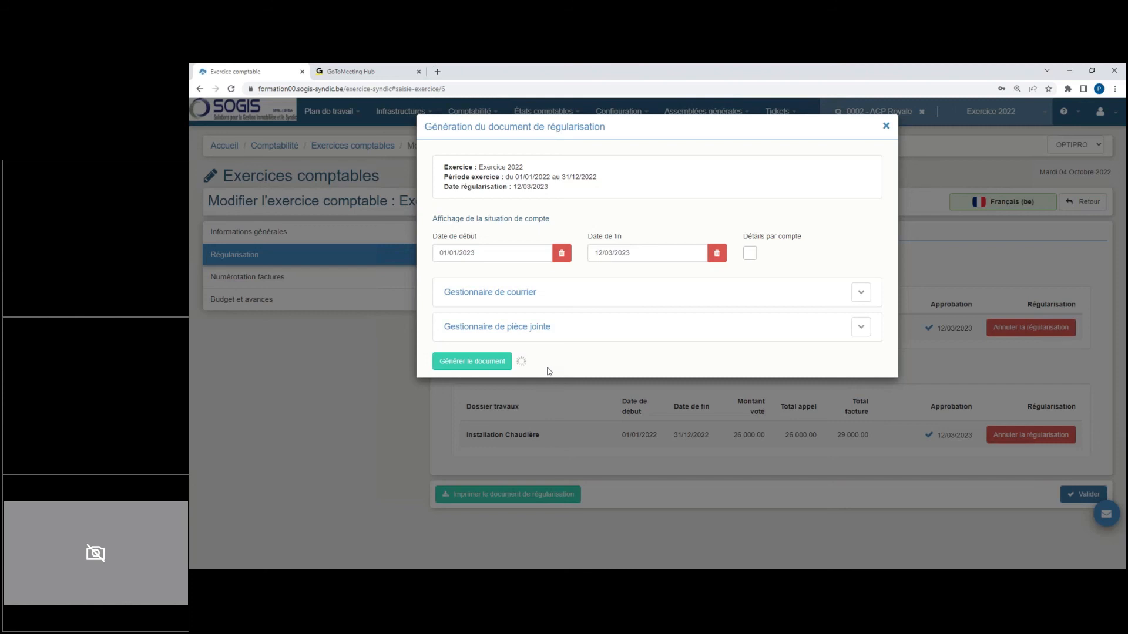
# Step: Preview the regularisation PDF, examine its Installation Chaudière works lines and the co-owner's total due, and close it
pyautogui.click(475, 301)
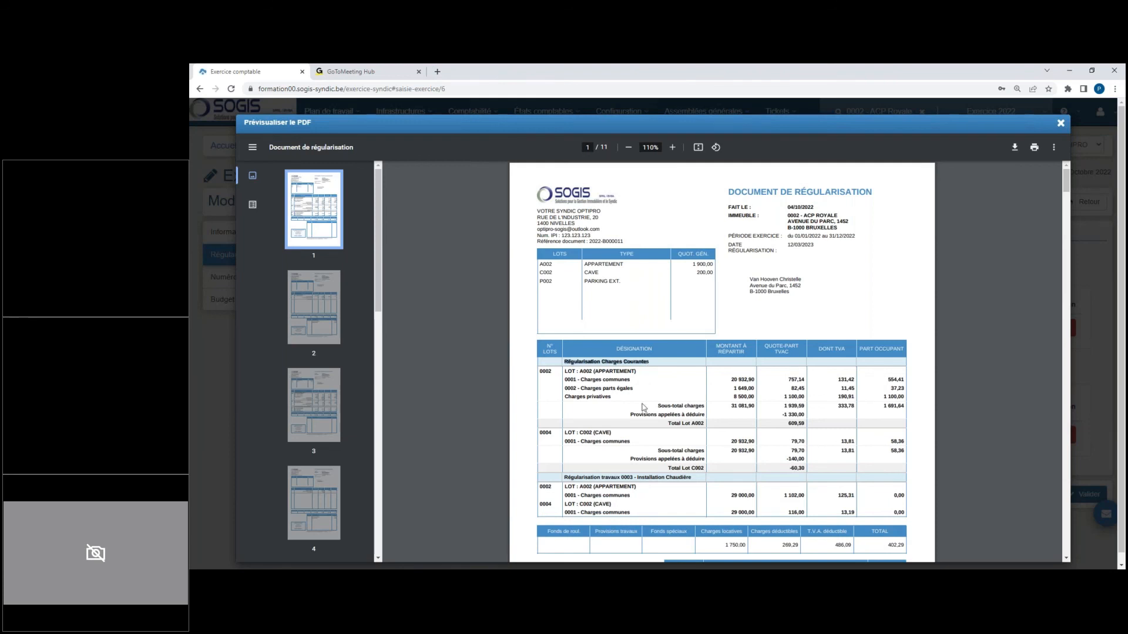
pyautogui.moveTo(565, 478); pyautogui.dragTo(689, 482)
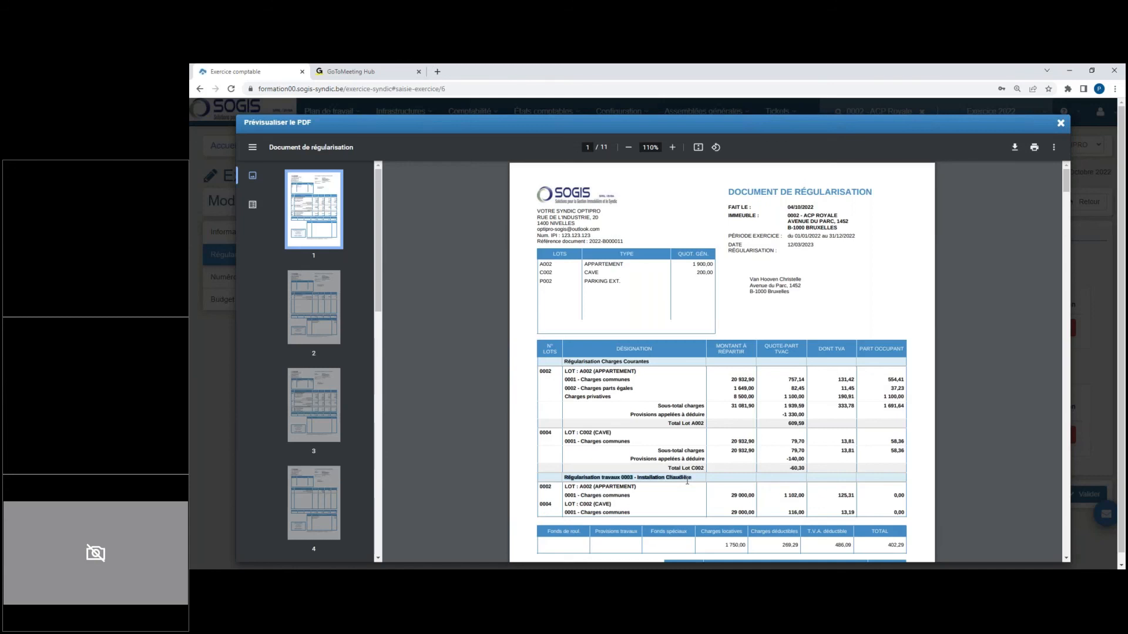
pyautogui.scroll(-5, 685, 479)
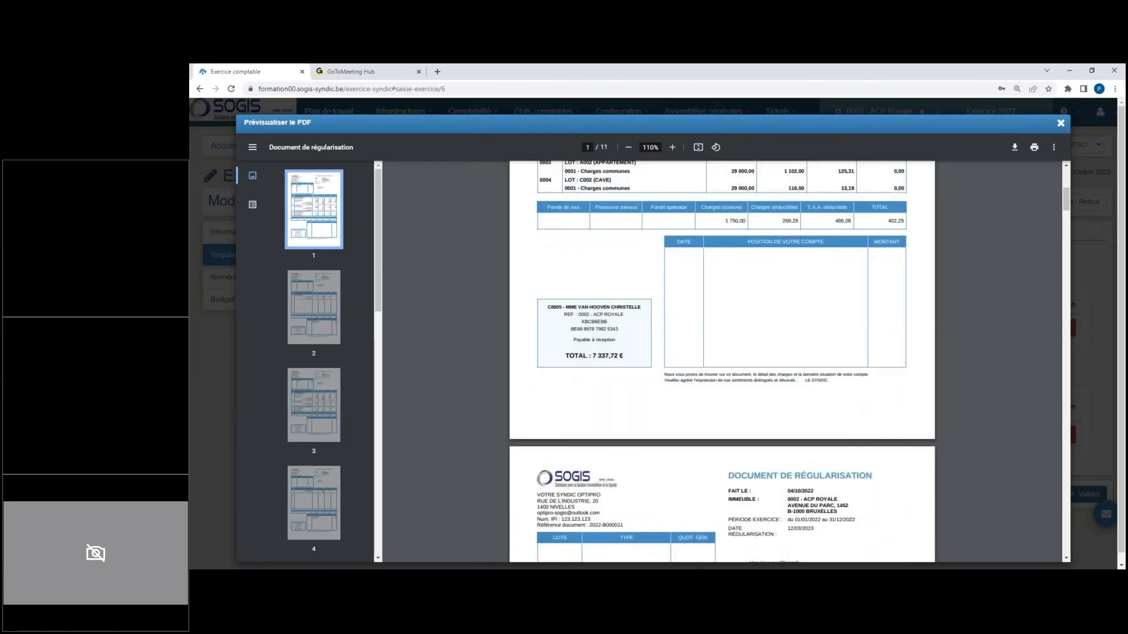
pyautogui.scroll(-3, 673, 374)
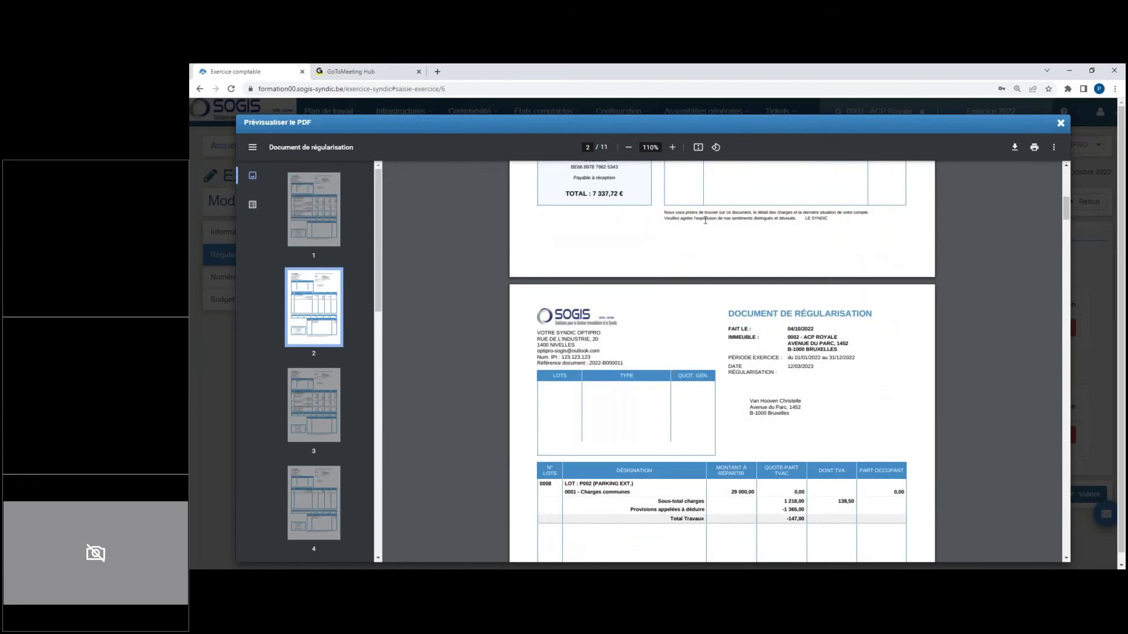
pyautogui.moveTo(593, 195); pyautogui.dragTo(624, 195)
pyautogui.scroll(3, 651, 375)
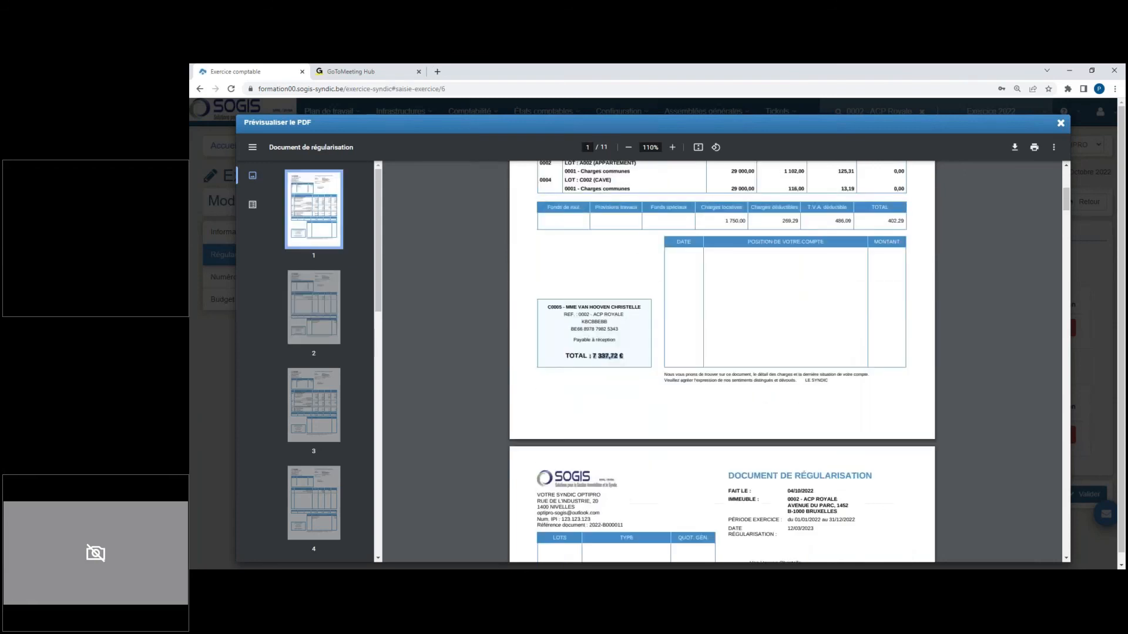
pyautogui.click(1060, 123)
pyautogui.click(887, 127)
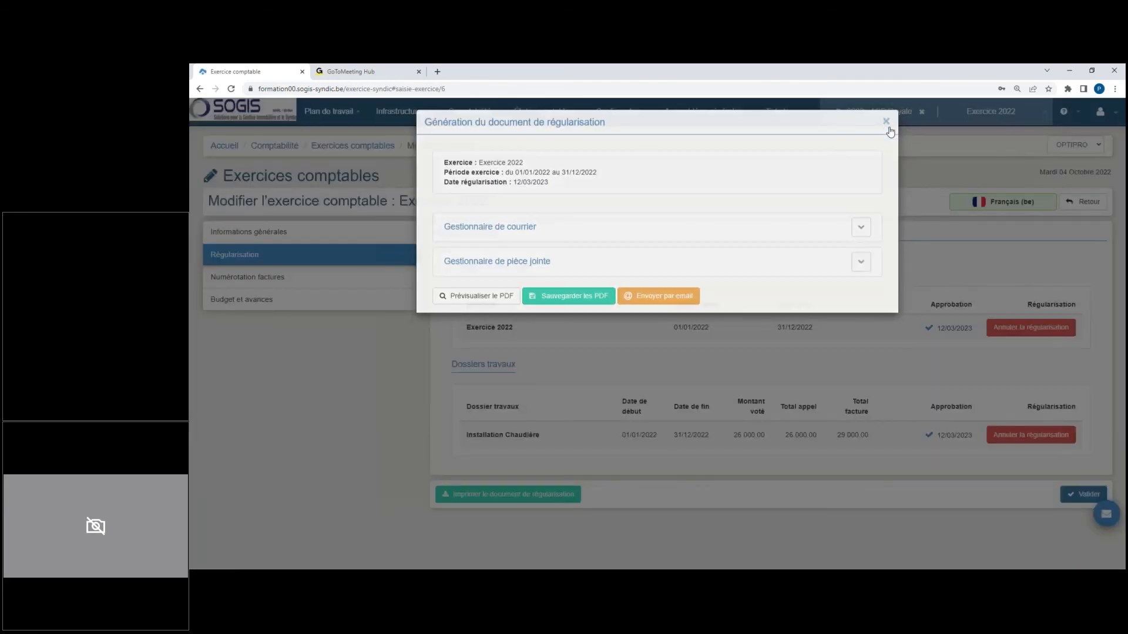
# Step: Open the general balance of Exercice 2022 and run it with 31/12/2022 as the end date
pyautogui.click(473, 113)
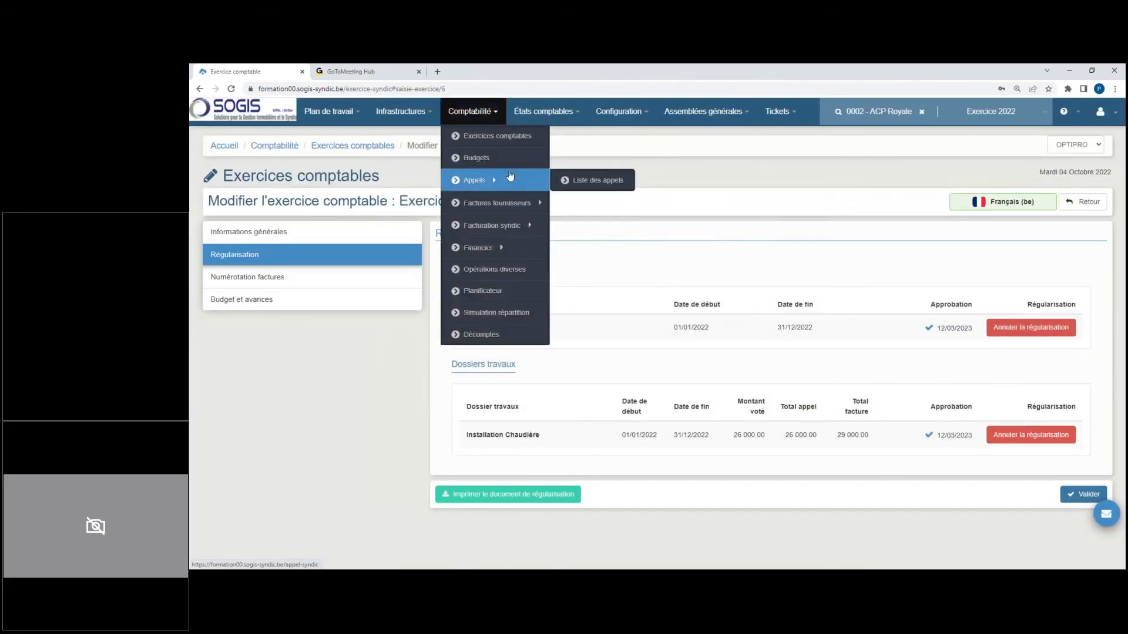
pyautogui.moveTo(560, 119)
pyautogui.click(575, 188)
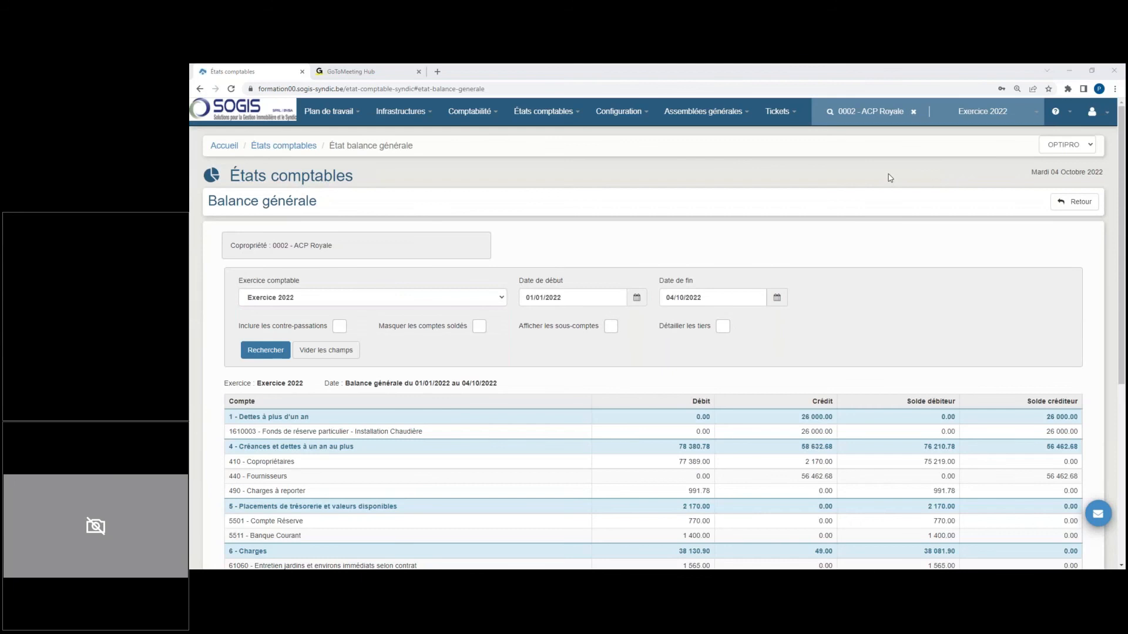
pyautogui.click(746, 294)
pyautogui.write('31/12/2022')
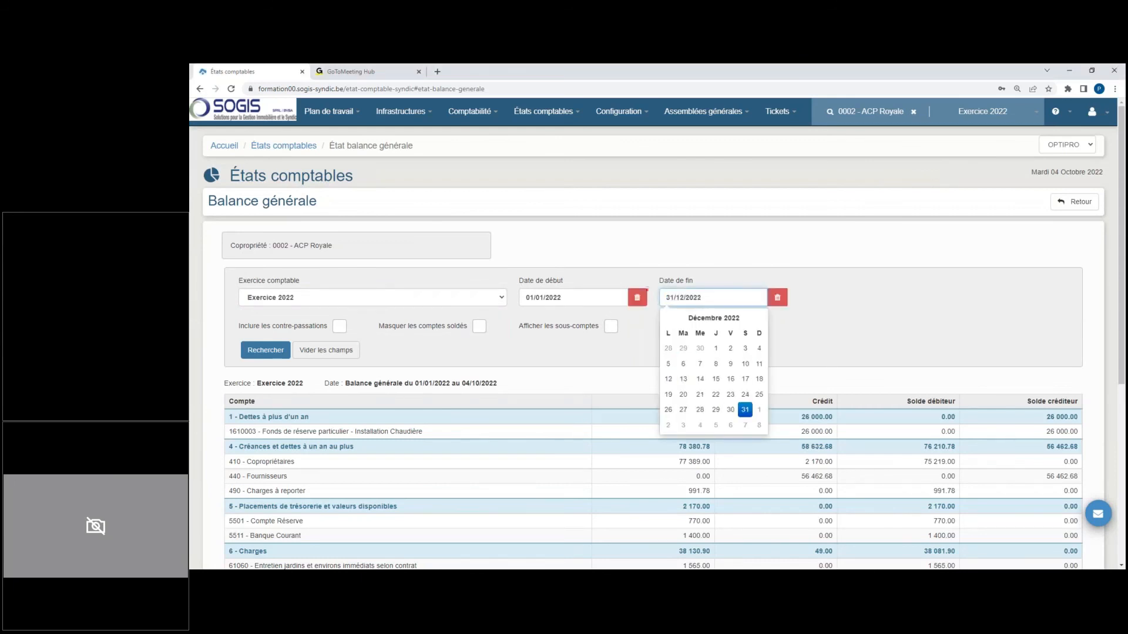
pyautogui.click(277, 351)
# Step: Examine the entries of the Installation Chaudière extraordinary works charges account, and compare its reserve fund and provisions accounts in the general balance
pyautogui.scroll(-2, 432, 360)
pyautogui.scroll(-3, 433, 359)
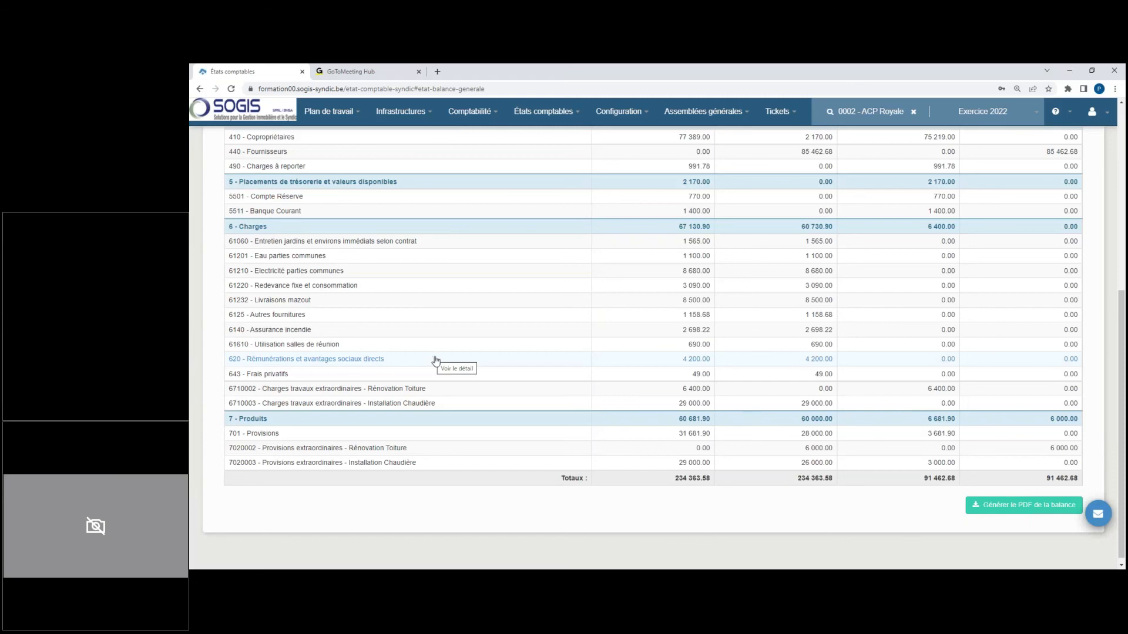
pyautogui.click(385, 404)
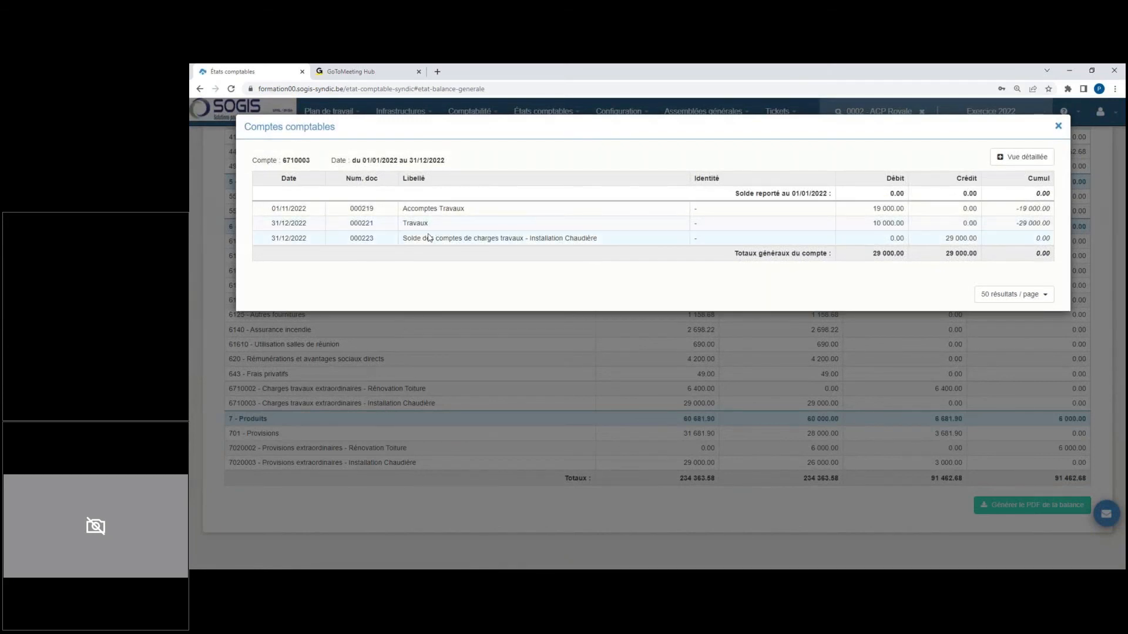
pyautogui.moveTo(417, 238); pyautogui.dragTo(551, 238)
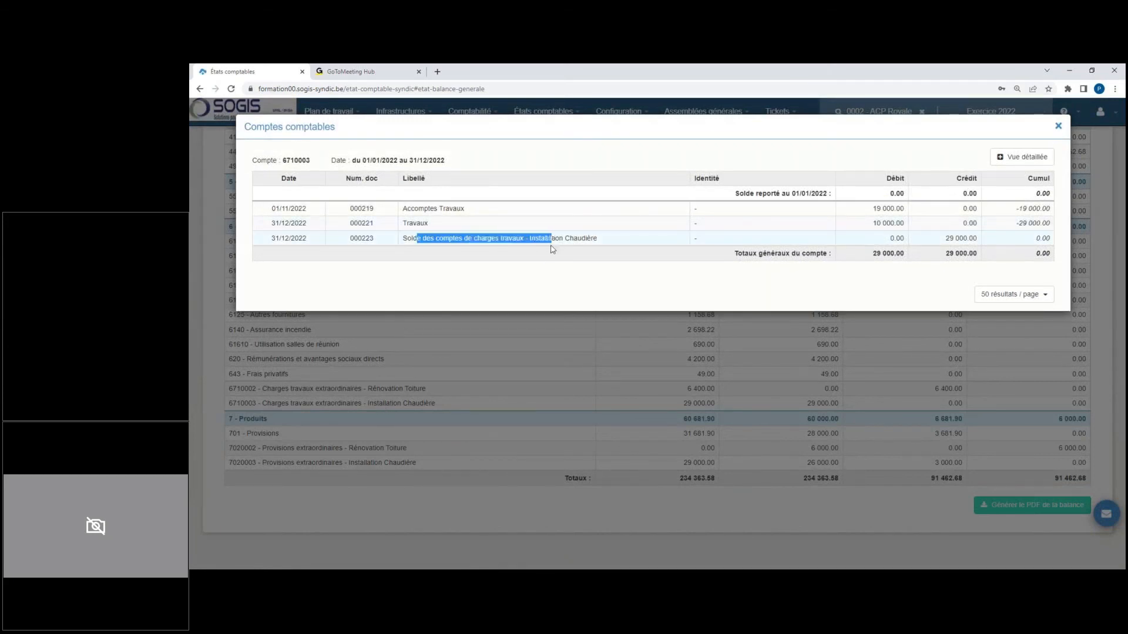
pyautogui.click(1058, 127)
pyautogui.scroll(3, 680, 335)
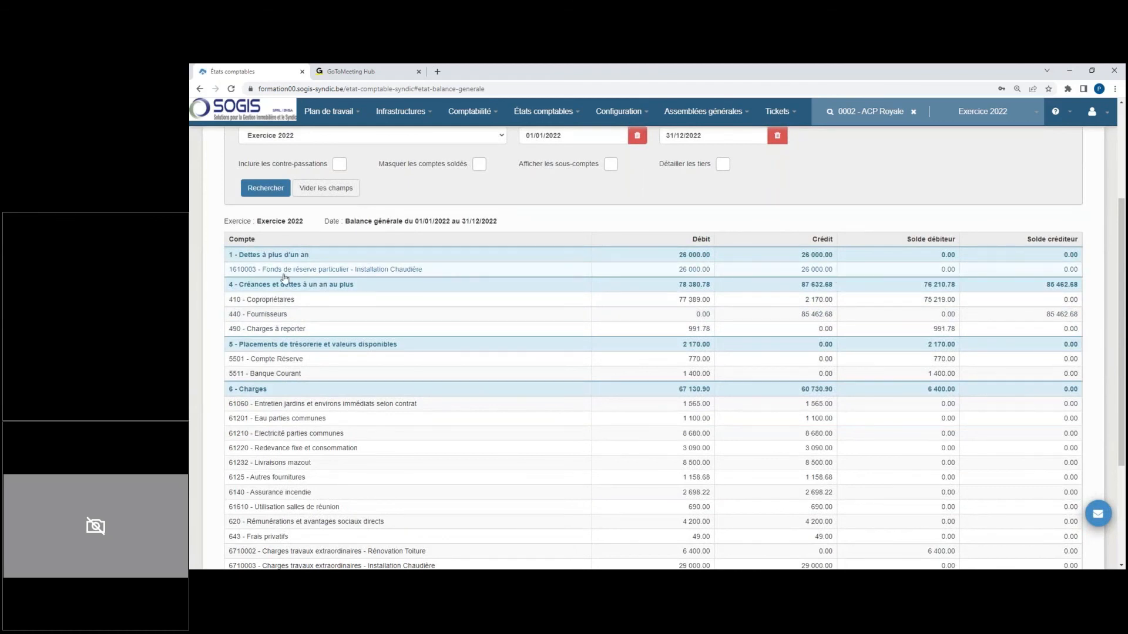
pyautogui.scroll(-3, 287, 278)
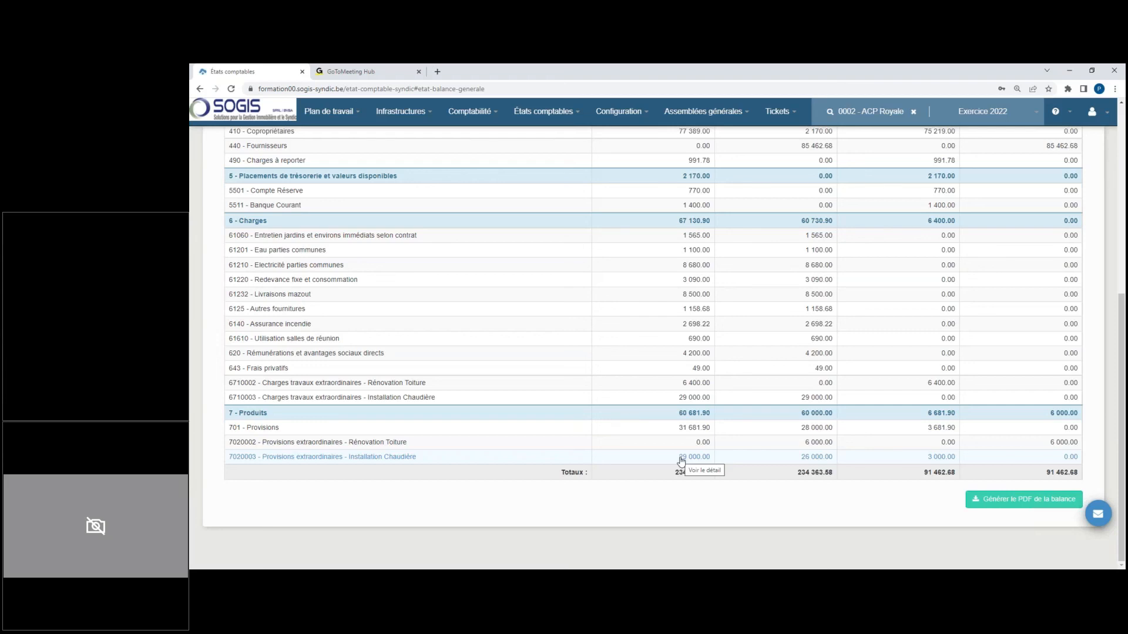
# Step: Set the general balance's end date to 12/03/2023 and run the search again
pyautogui.scroll(6, 682, 461)
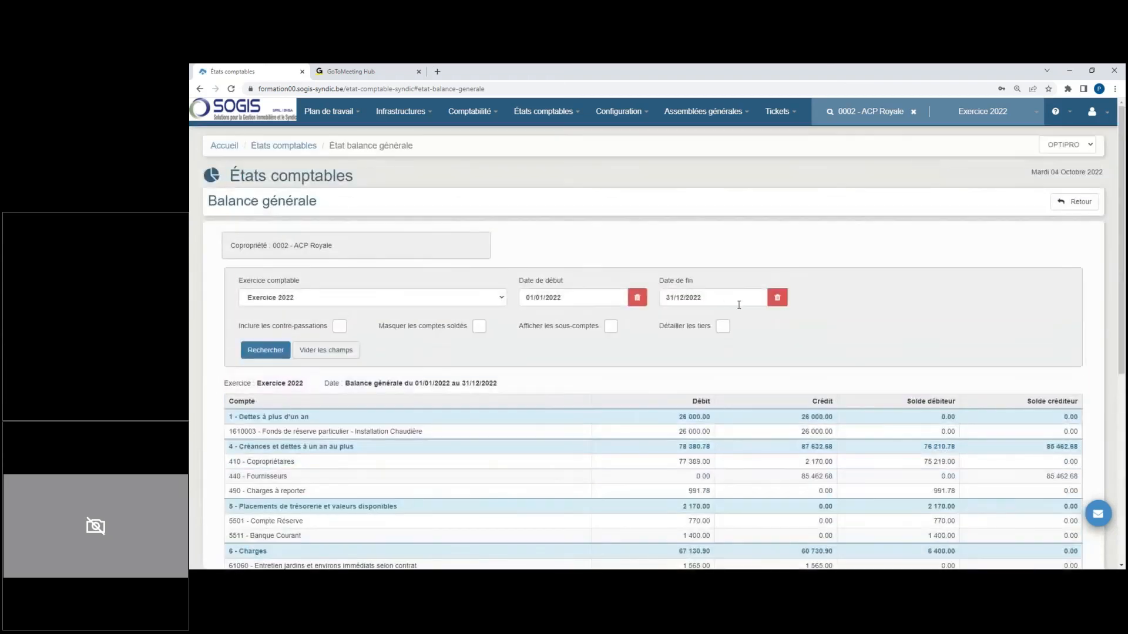
pyautogui.click(724, 297)
pyautogui.write('12')
pyautogui.write('0320')
pyautogui.write('0')
pyautogui.write('23')
pyautogui.click(266, 351)
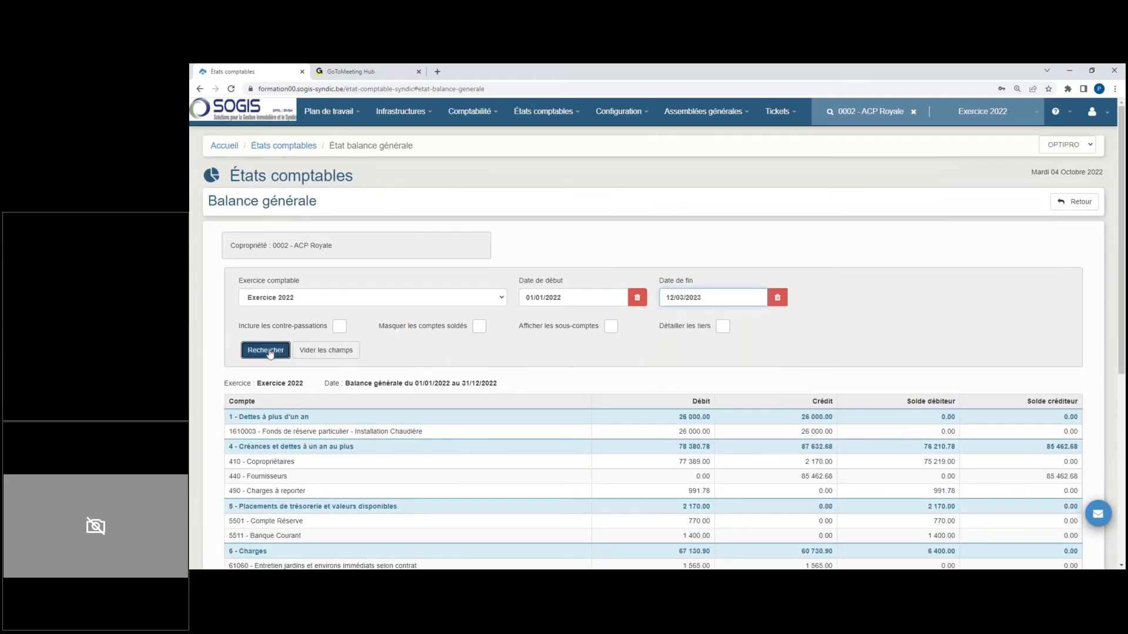
# Step: Open the detail of the Installation Chaudière extraordinary provisions account, examine its closing entry dated 12/03/2023, and close it
pyautogui.scroll(-6, 487, 326)
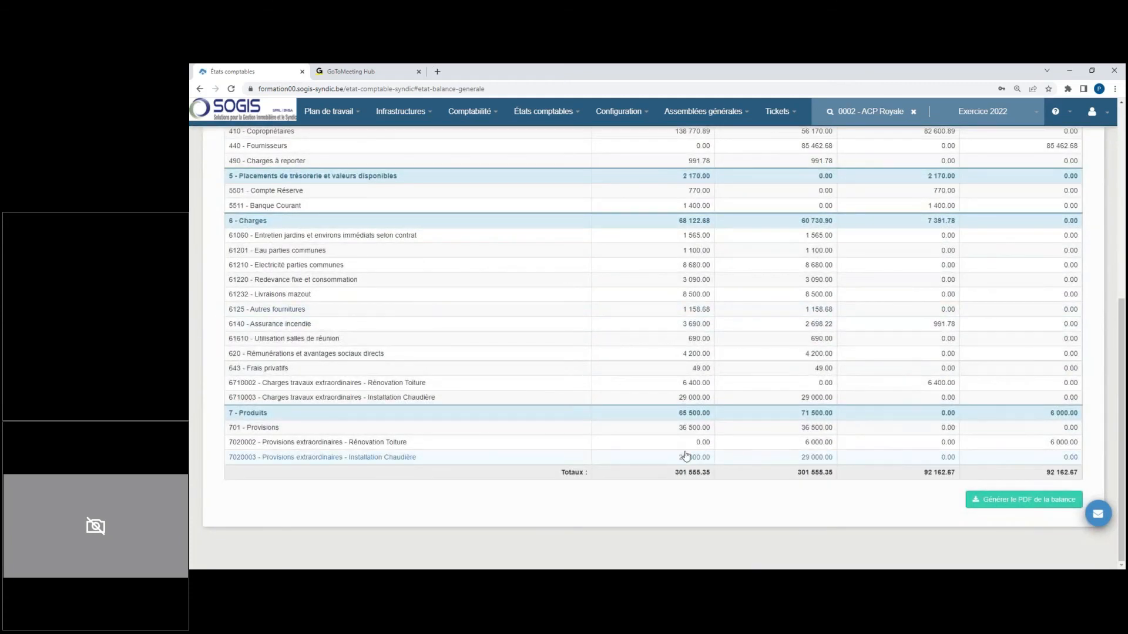
pyautogui.click(785, 464)
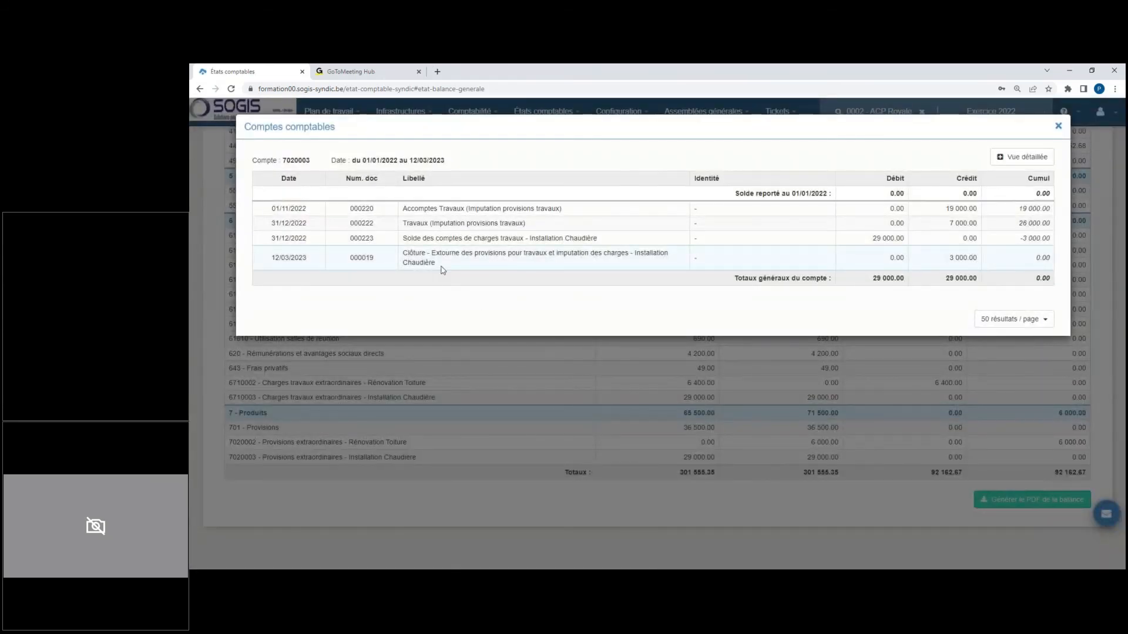
pyautogui.moveTo(439, 253); pyautogui.dragTo(632, 256)
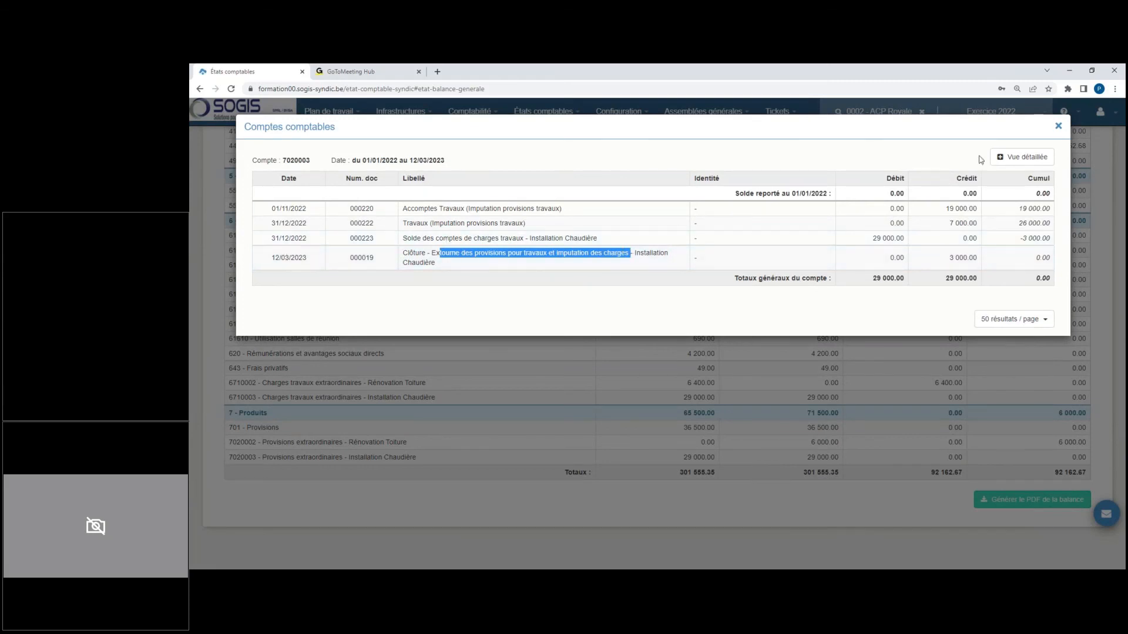
pyautogui.click(1058, 125)
# Step: Open the third-party balance (Balance des tiers) of Exercice 2022 and run it with 12/03/2023 as the end date
pyautogui.scroll(5, 538, 302)
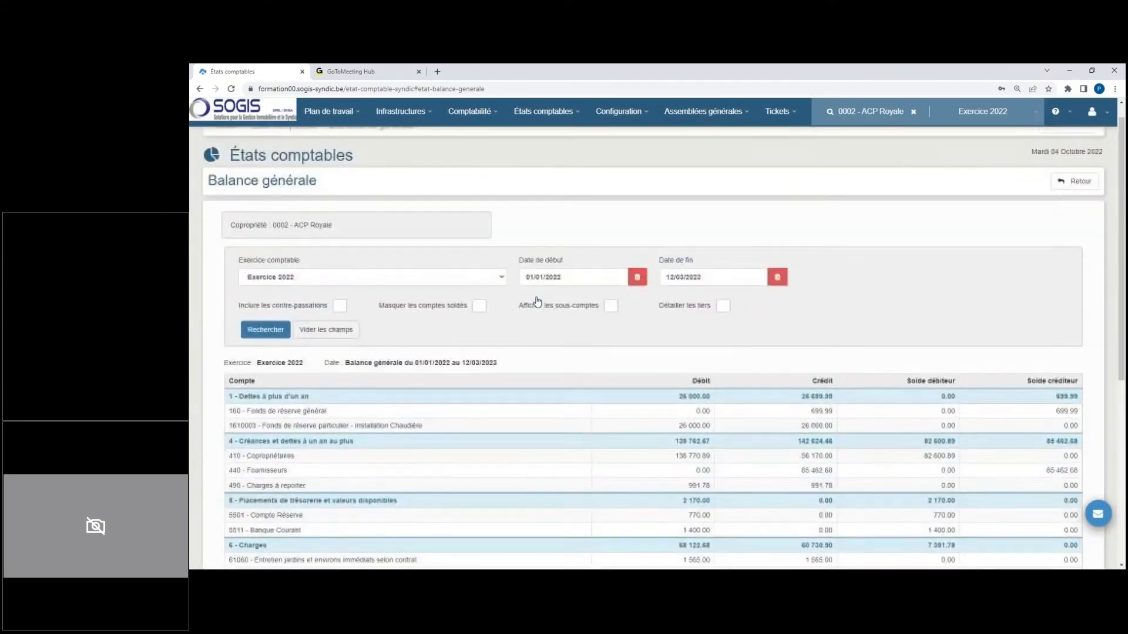
pyautogui.click(545, 112)
pyautogui.click(574, 182)
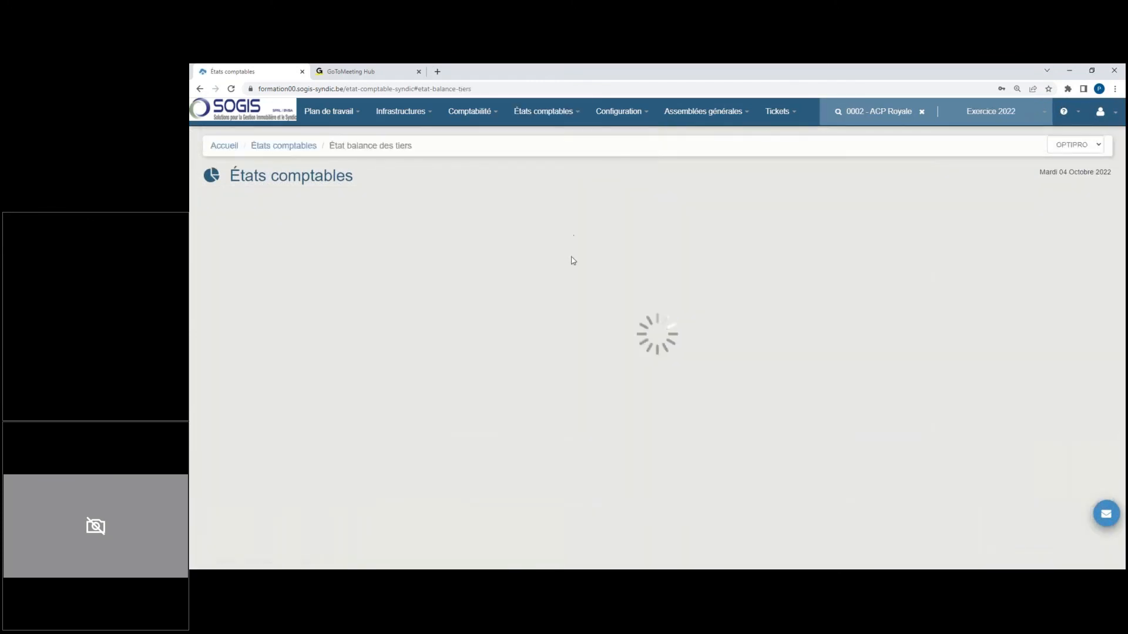
pyautogui.click(703, 300)
pyautogui.press('BackSpace')
pyautogui.write('1202')
pyautogui.press('BackSpace')
pyautogui.write('32023')
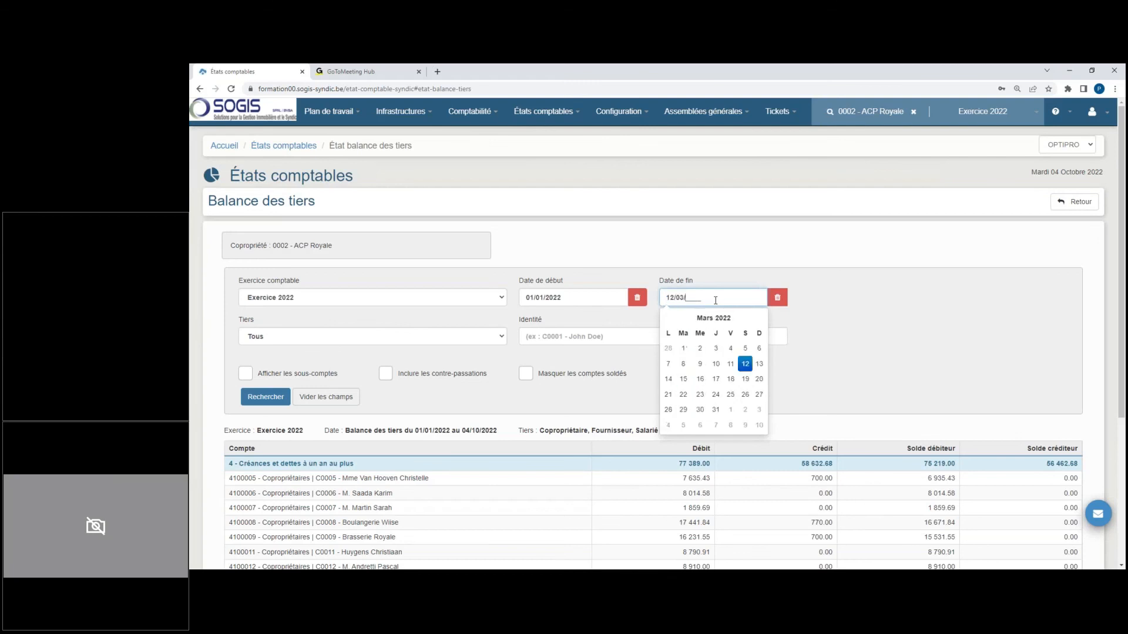
pyautogui.click(265, 397)
# Step: Open a co-owner's account detail, examine the closing entries for works, common charges and private charges, and close it
pyautogui.scroll(-3, 472, 324)
pyautogui.click(301, 405)
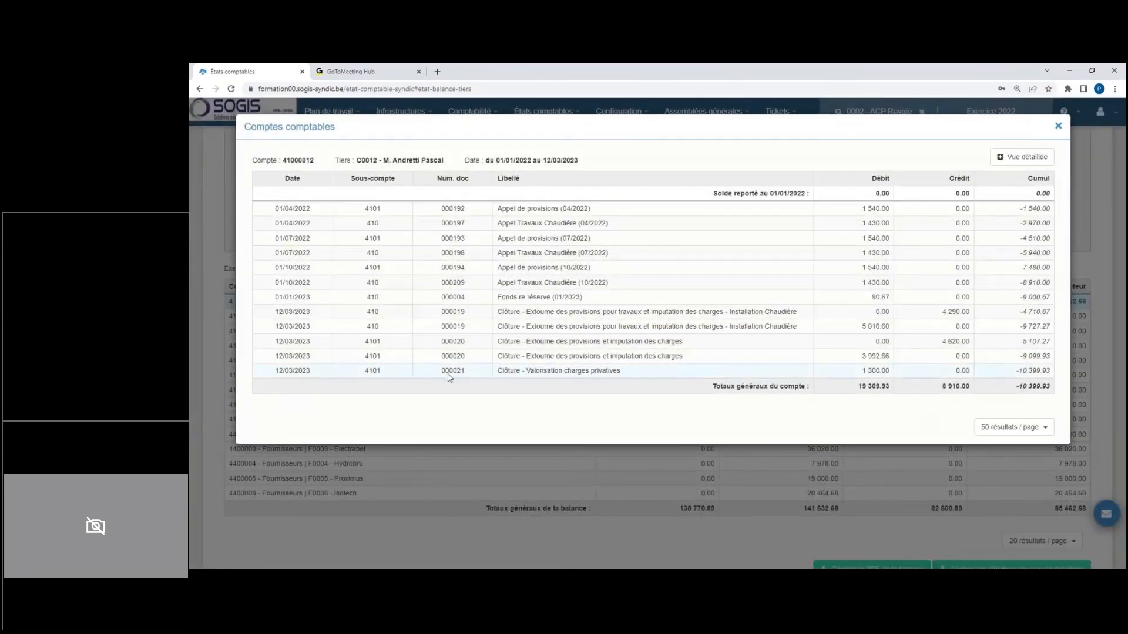
pyautogui.moveTo(528, 314); pyautogui.dragTo(807, 311)
pyautogui.moveTo(811, 326)
pyautogui.mouseDown()
pyautogui.moveTo(875, 326)
pyautogui.moveTo(816, 325)
pyautogui.mouseUp()
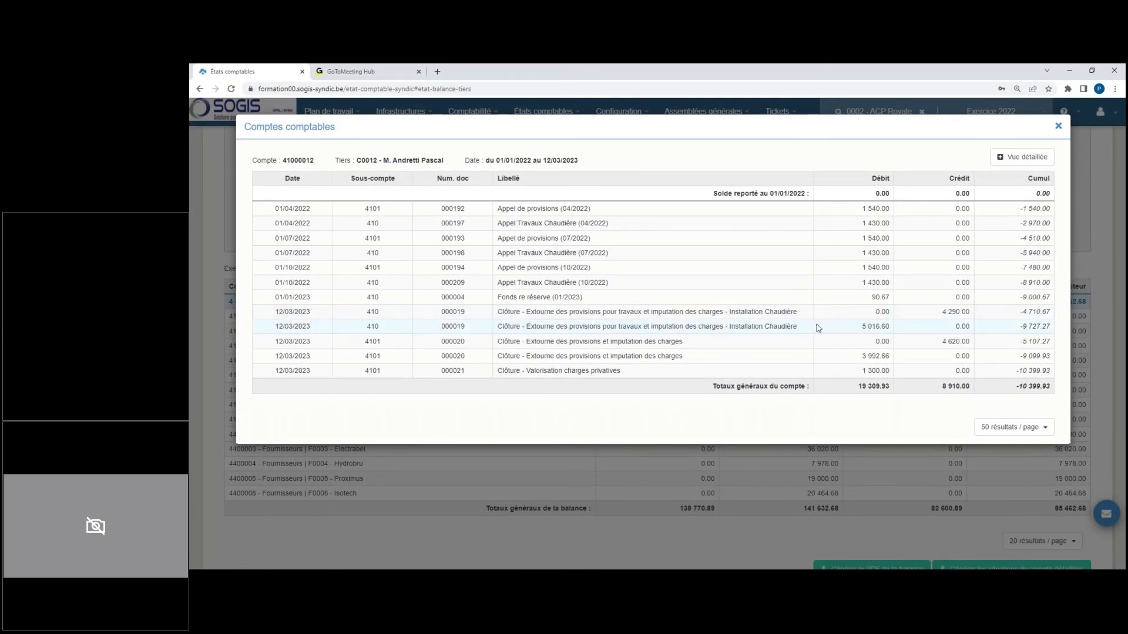
pyautogui.moveTo(527, 341); pyautogui.dragTo(714, 359)
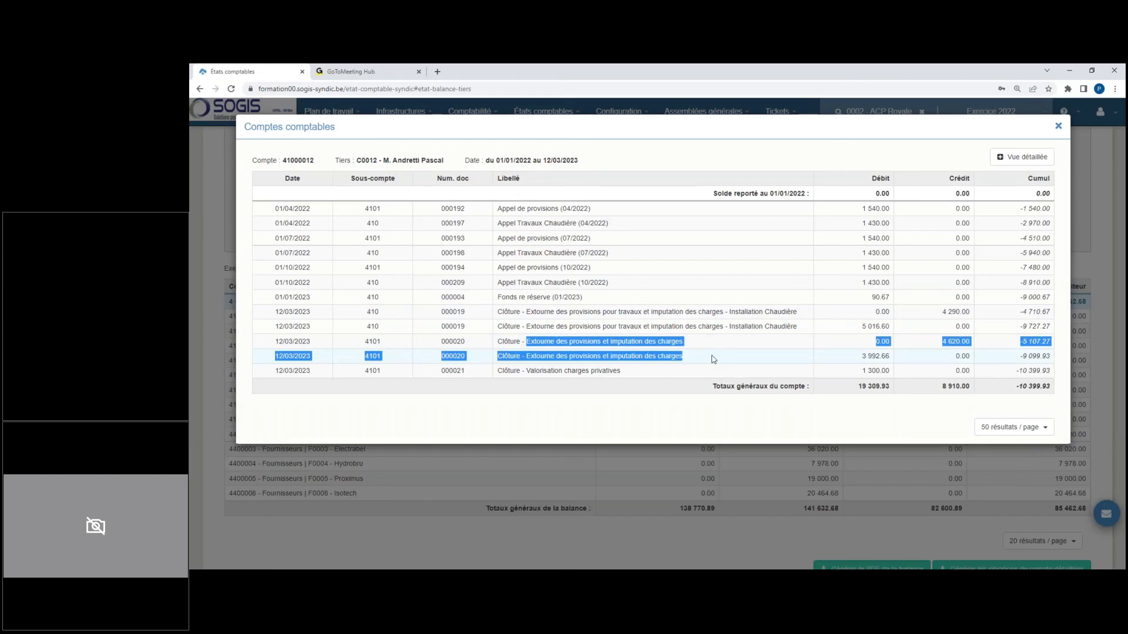
pyautogui.click(598, 372)
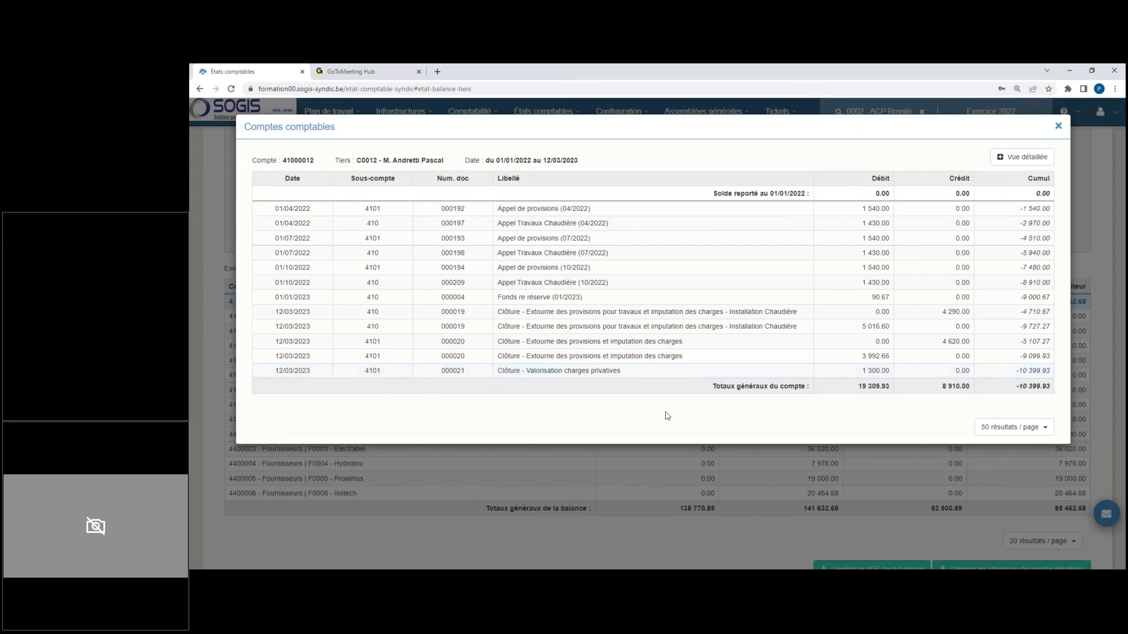
pyautogui.click(1058, 127)
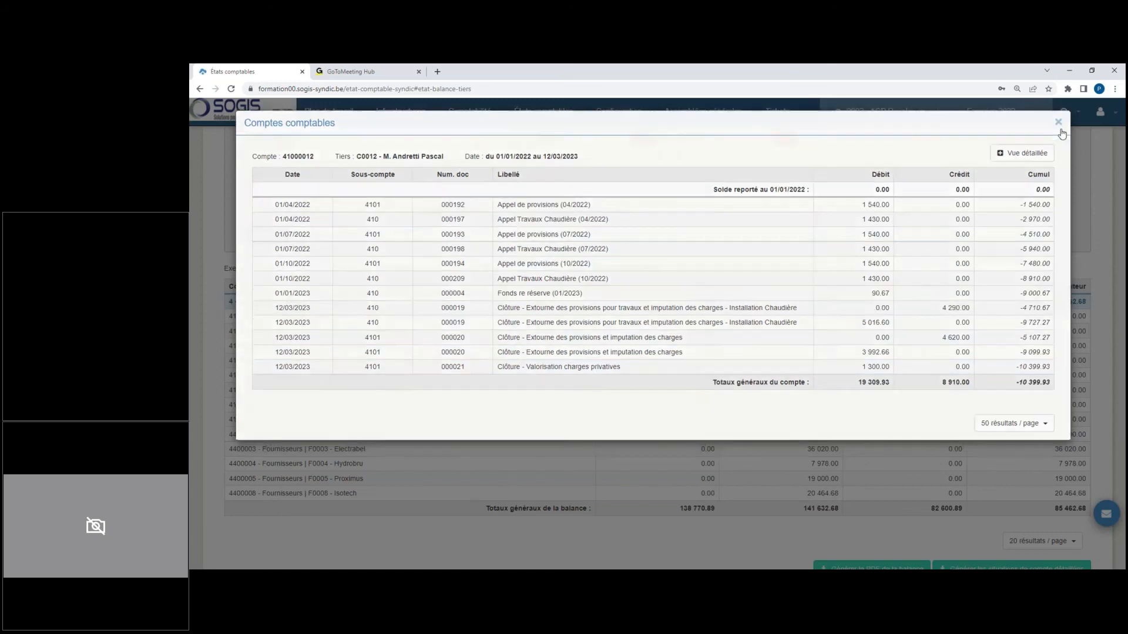